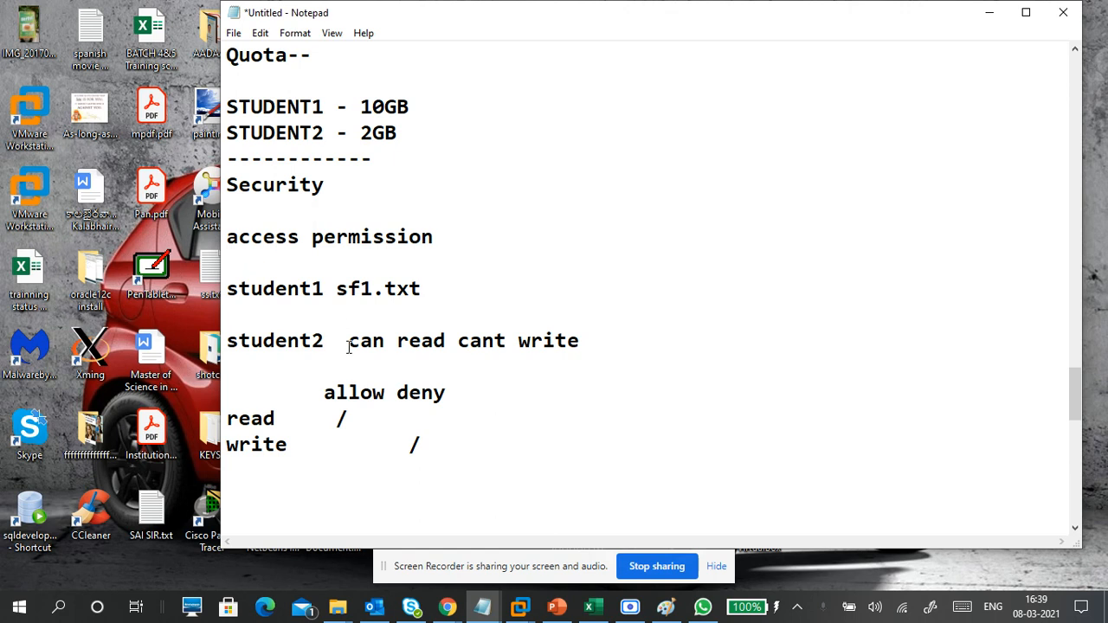
- Highlight the student1 sf1.txt and student2 read-not-write notes, then minimize Notepad
left_click_drag(336, 289, 422, 290)
left_click_drag(295, 339, 574, 355)
left_click(589, 355)
left_click_drag(355, 342, 587, 341)
left_click_drag(326, 423, 445, 444)
left_click(445, 445)
left_click(989, 12)
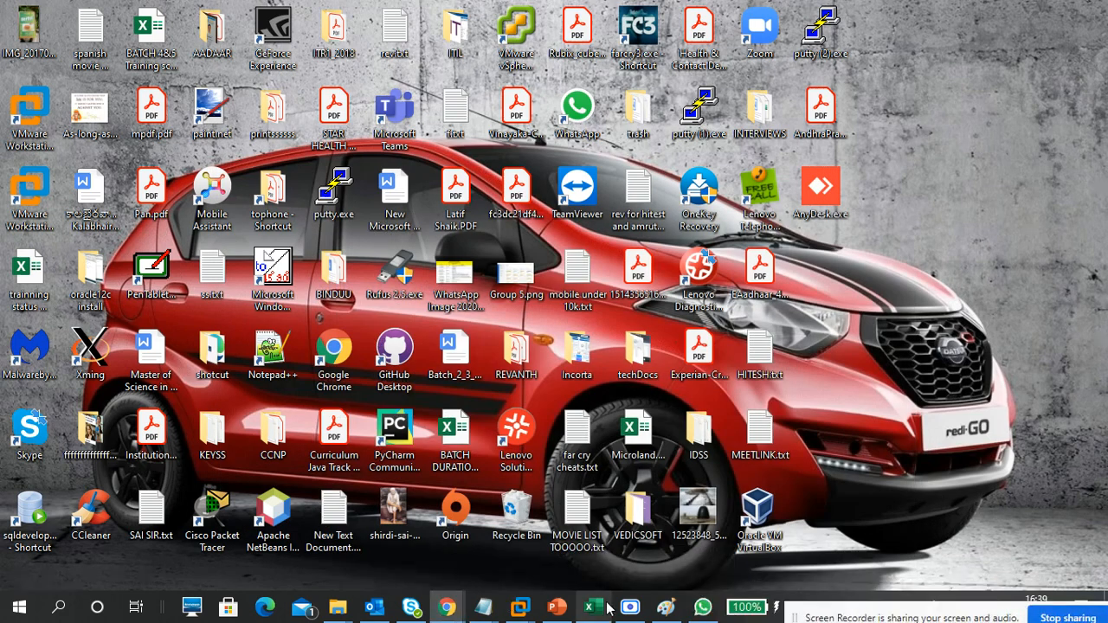
- Switch to the remote session and open New Volume (F:) in File Explorer
mouse_move(520, 605)
left_click(597, 503)
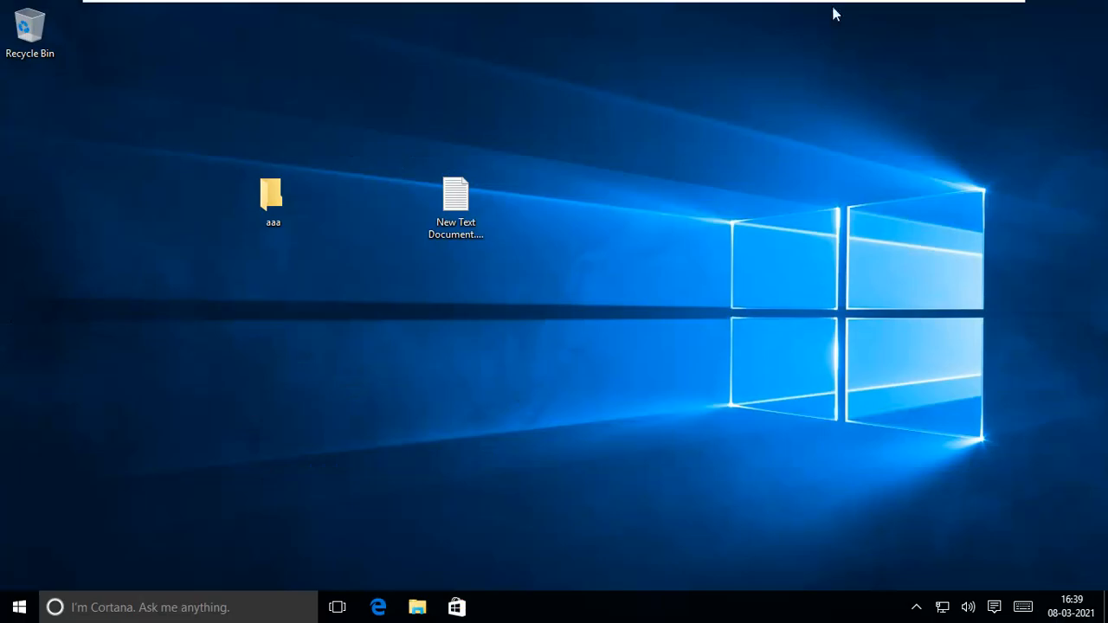
left_click(417, 607)
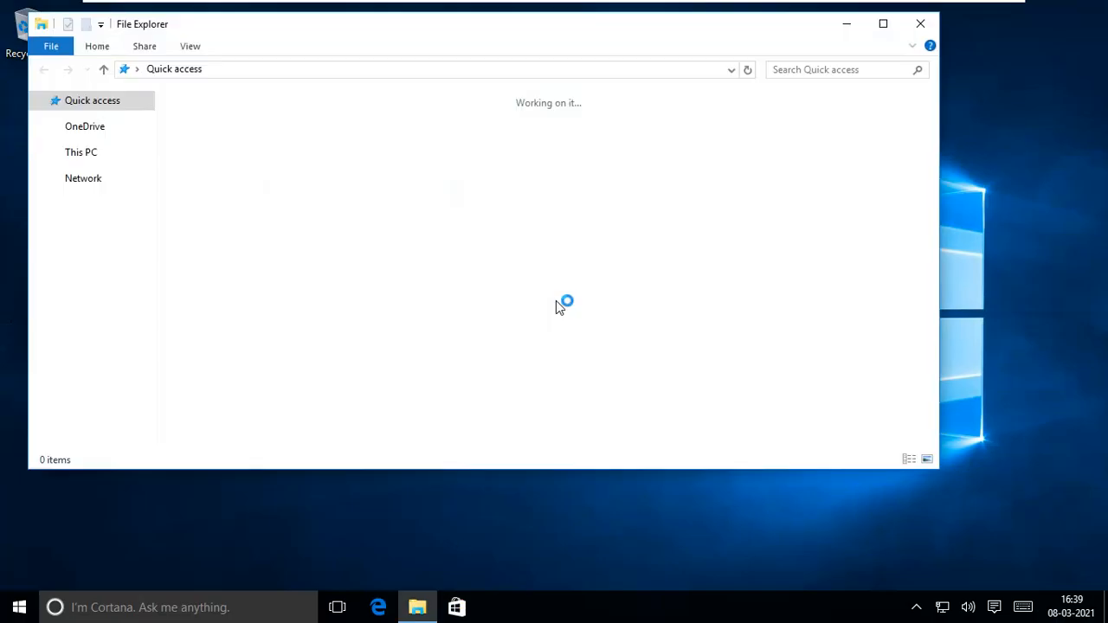
left_click(61, 307)
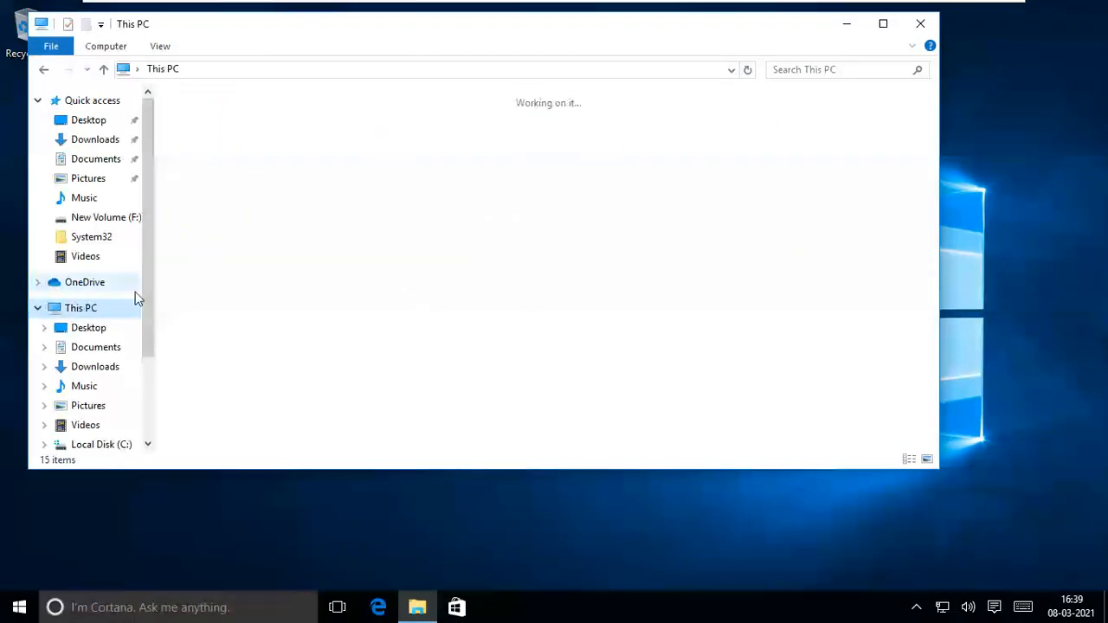
double_click(227, 295)
- Check sf1.txt's contents, then permanently delete sf1.txt and sf1233.txt with Shift+Delete
left_click(242, 144)
double_click(245, 145)
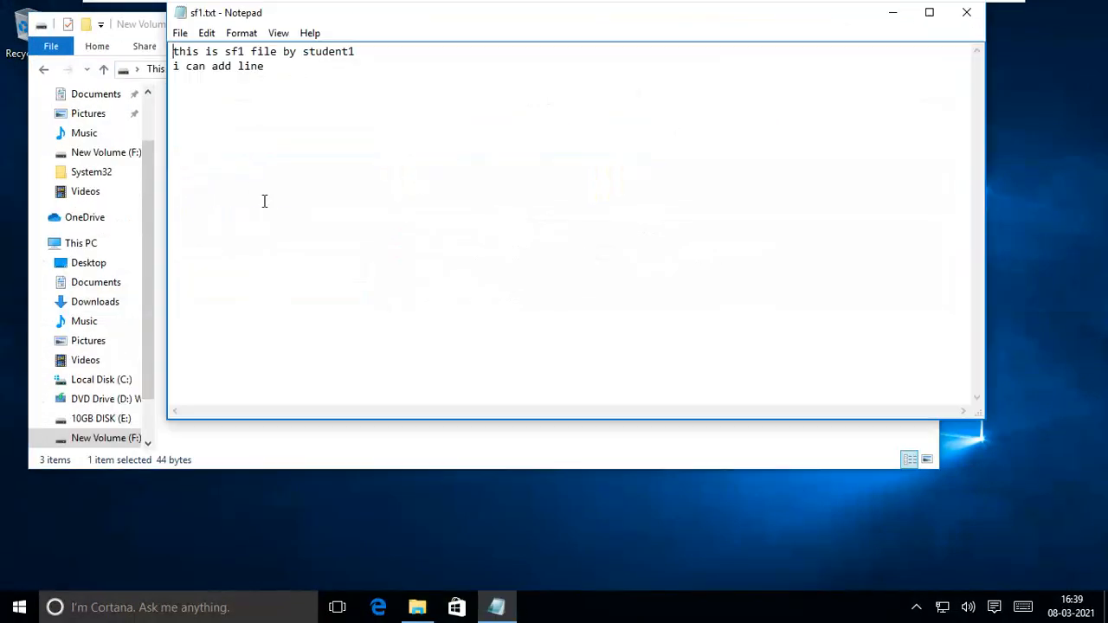
left_click(967, 24)
left_click_drag(243, 195, 229, 141)
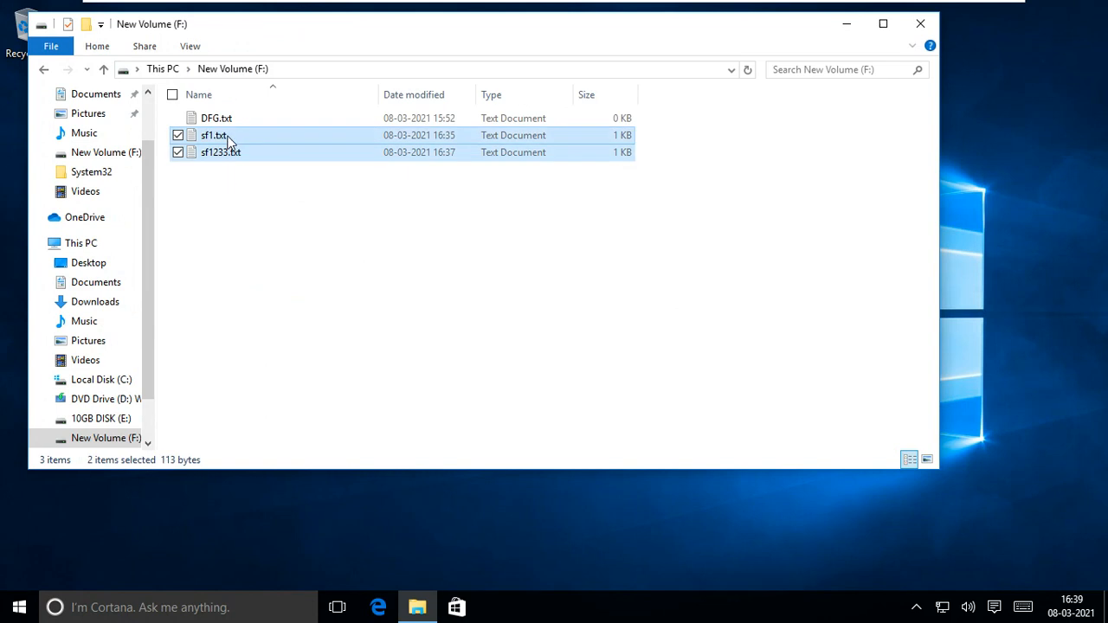
key("shift+Delete")
key("Return")
- Create a new text document on New Volume (F:) named sf1.txt
right_click(167, 274)
left_click(262, 211)
right_click(259, 203)
mouse_move(228, 379)
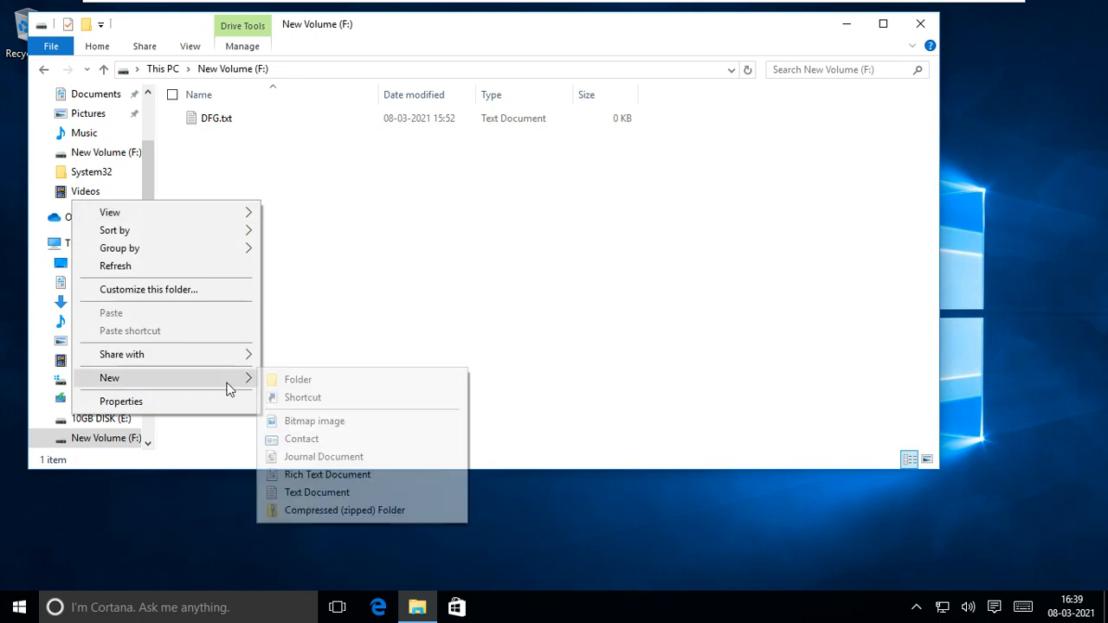
left_click(338, 492)
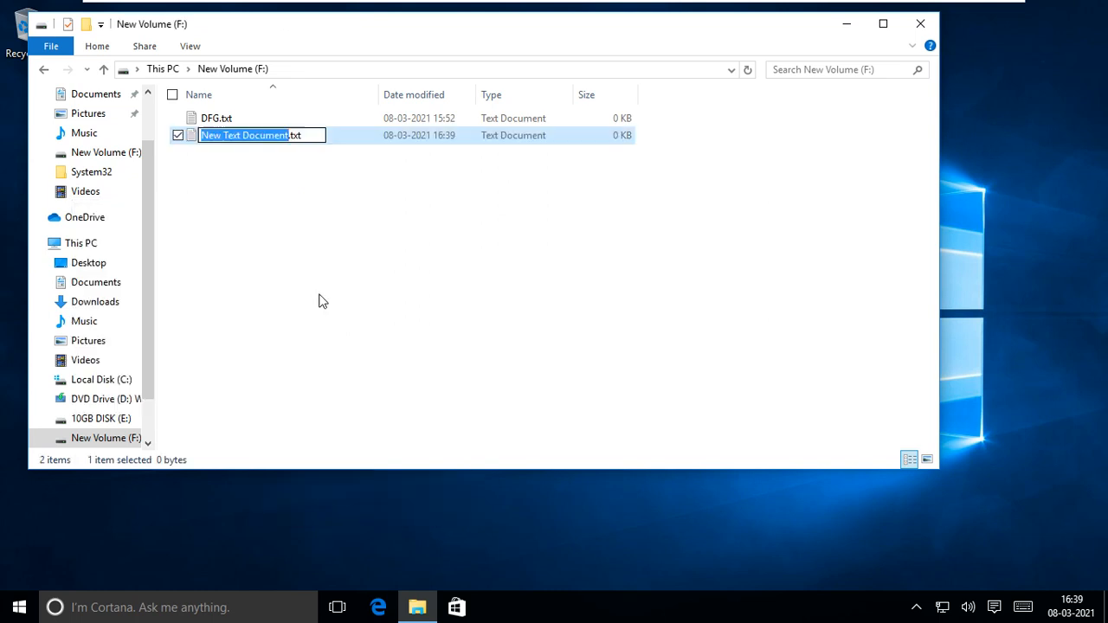
type("sf")
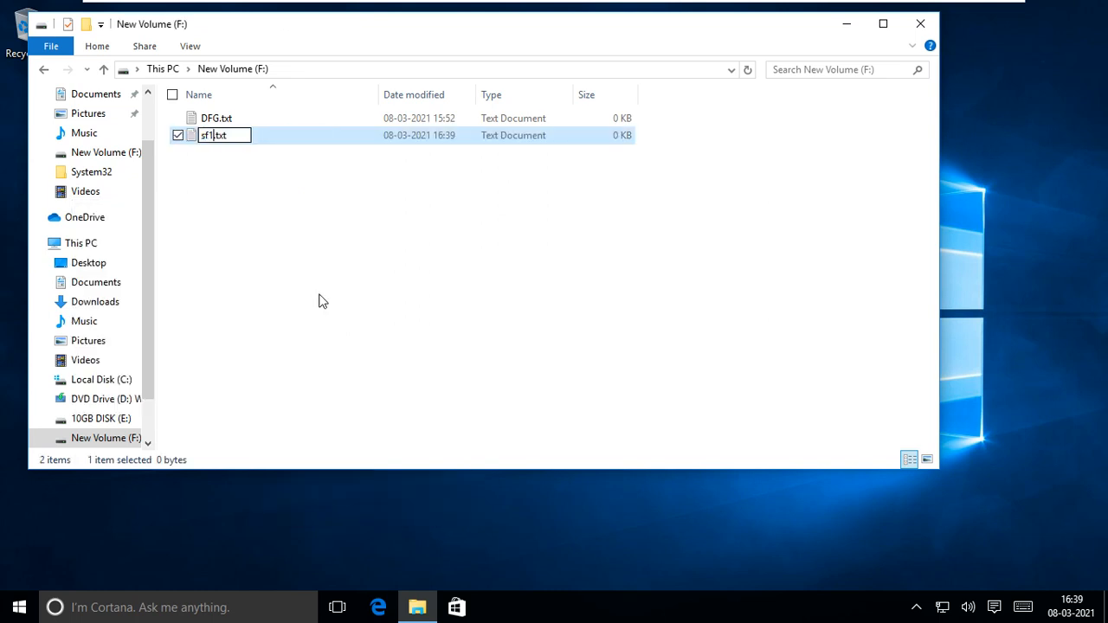
left_click(319, 300)
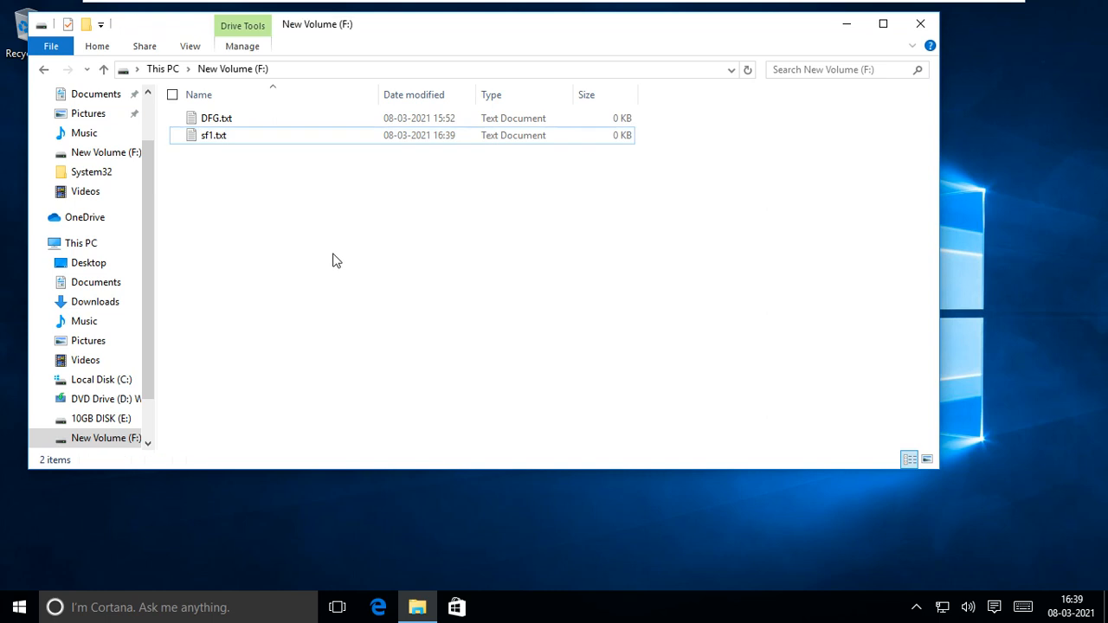
- Open sf1.txt in Notepad
left_click(280, 140)
right_click(279, 139)
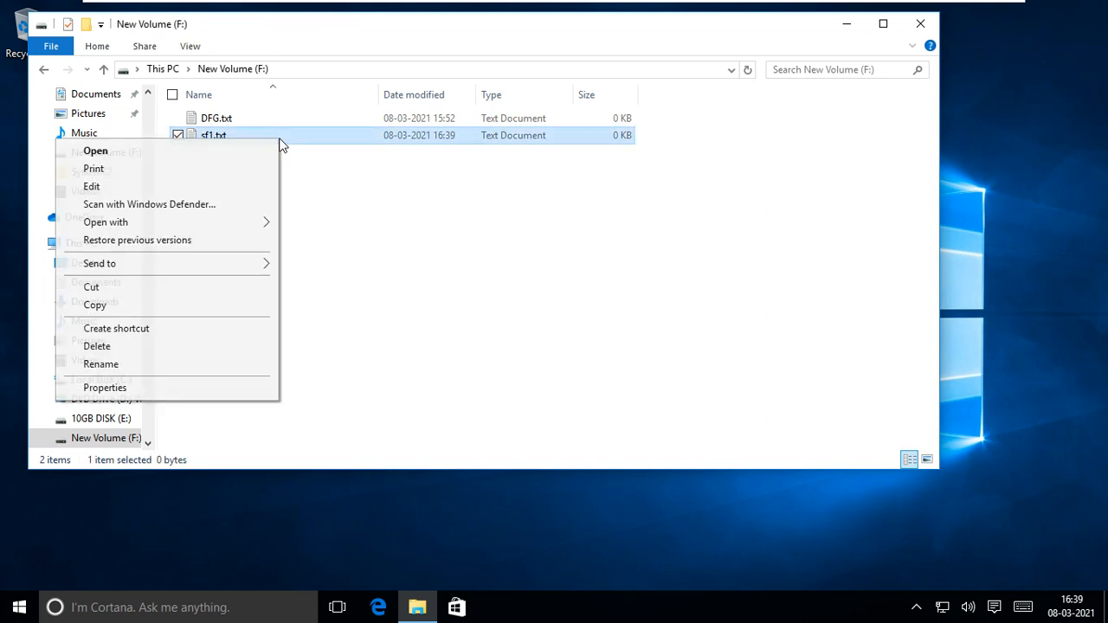
left_click(191, 45)
left_click(190, 45)
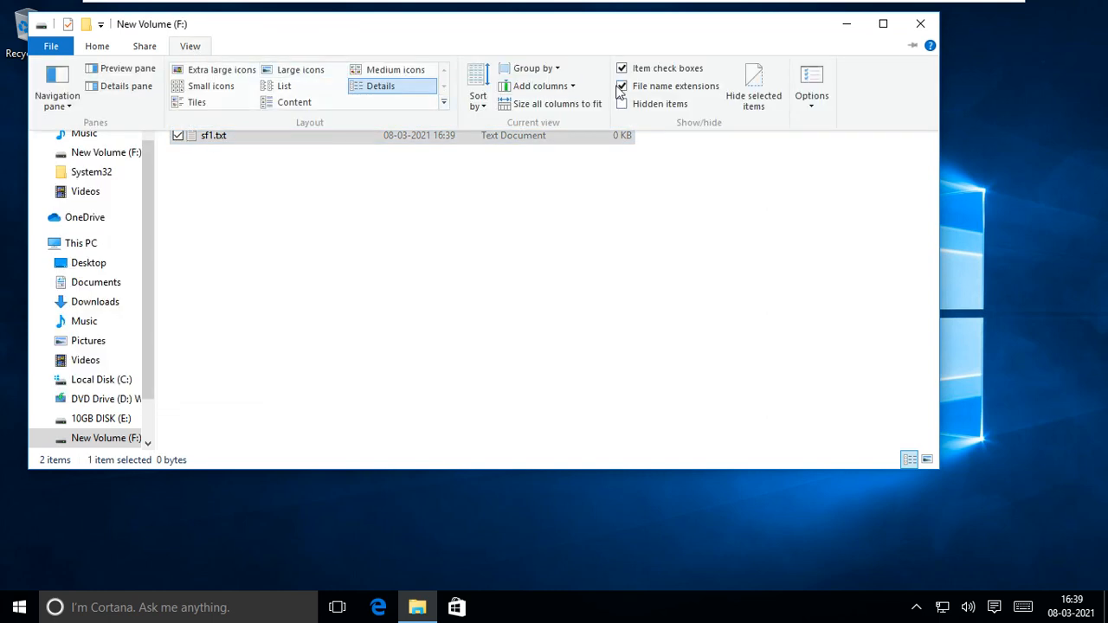
left_click(318, 214)
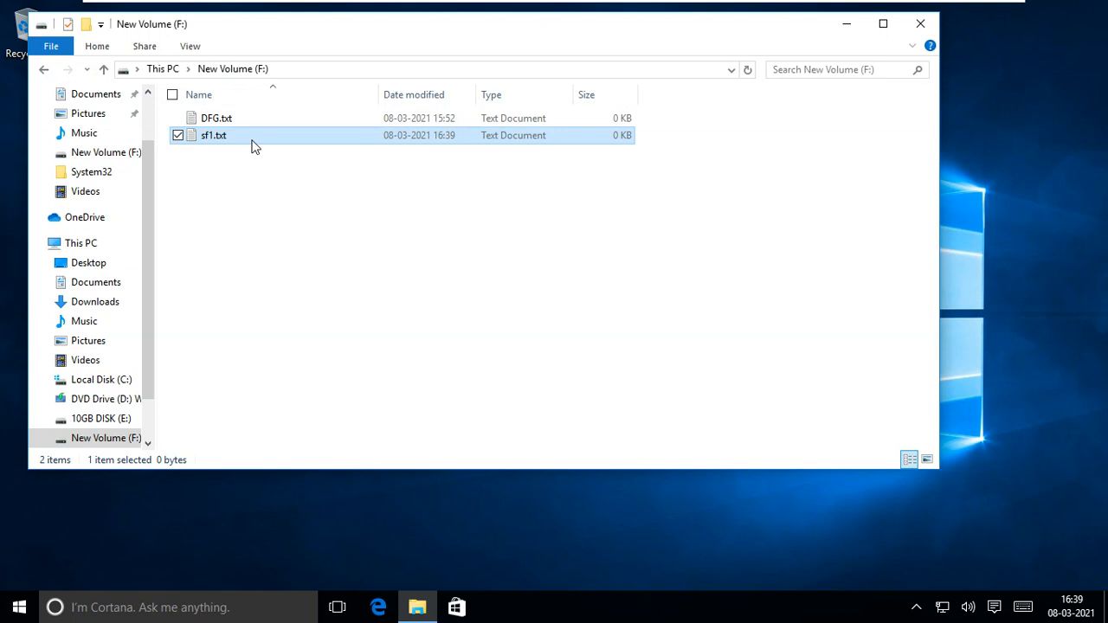
right_click(251, 140)
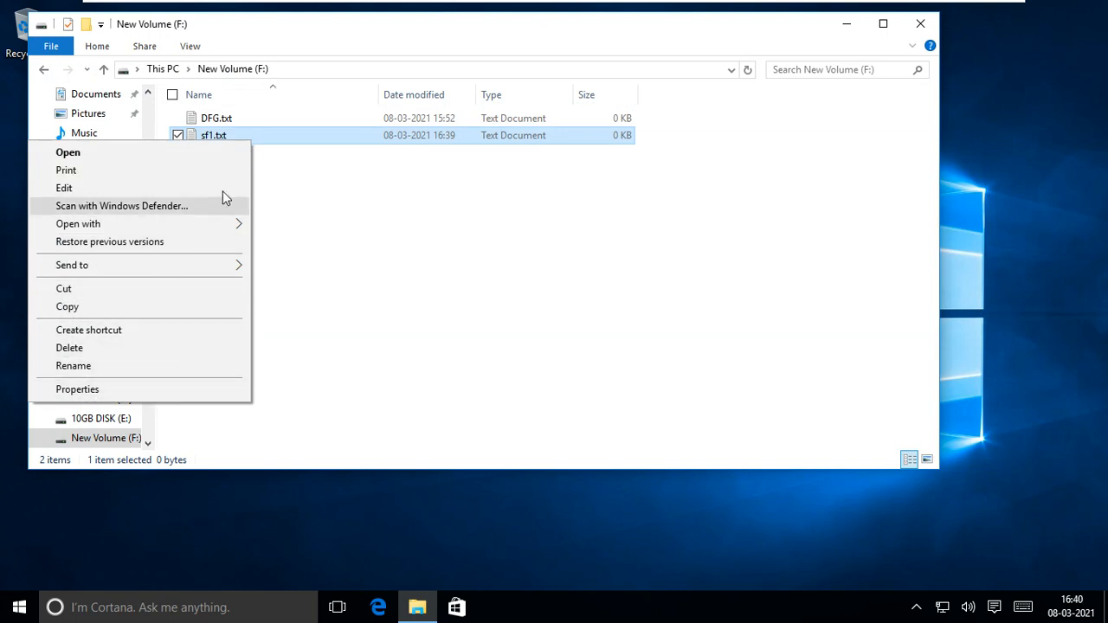
left_click(215, 155)
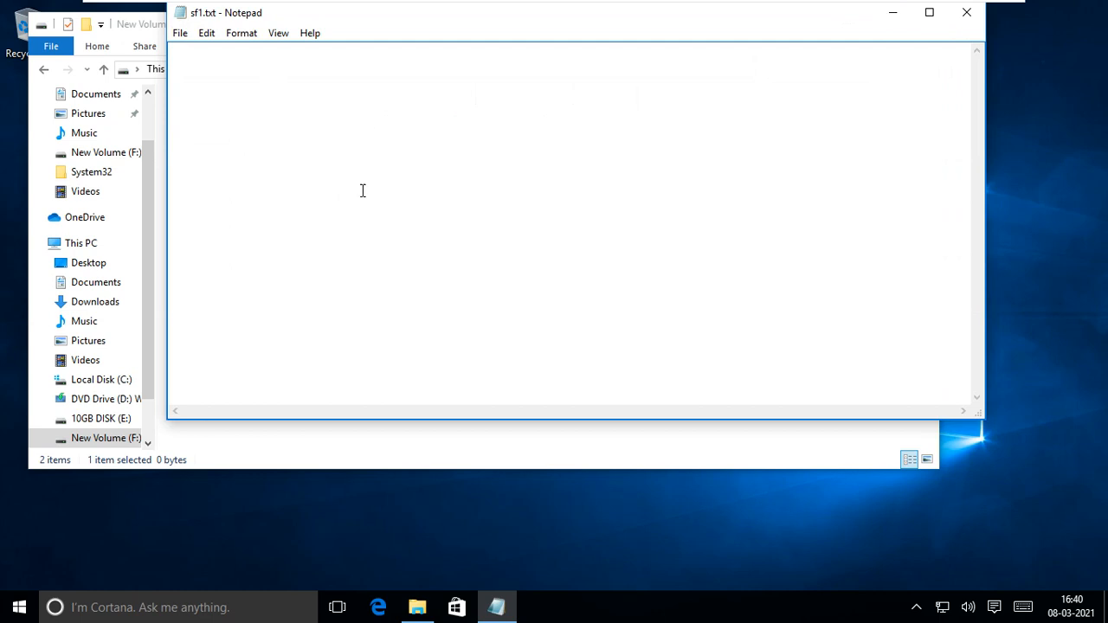
- Launch Magnifier at 150% and move its window aside
key("super")
type("m")
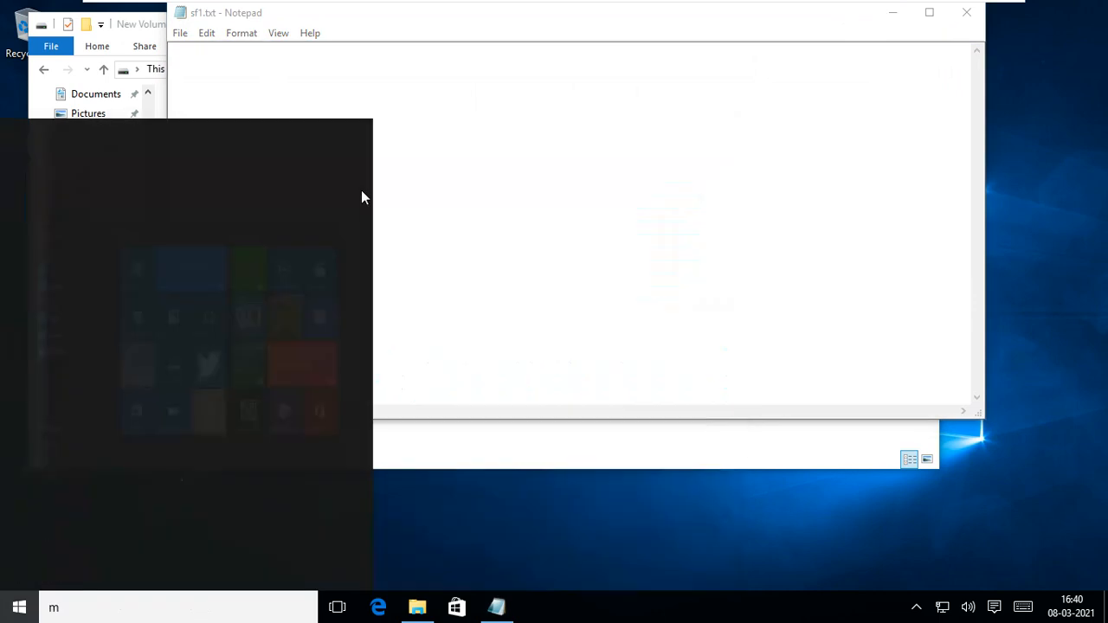
type("ag")
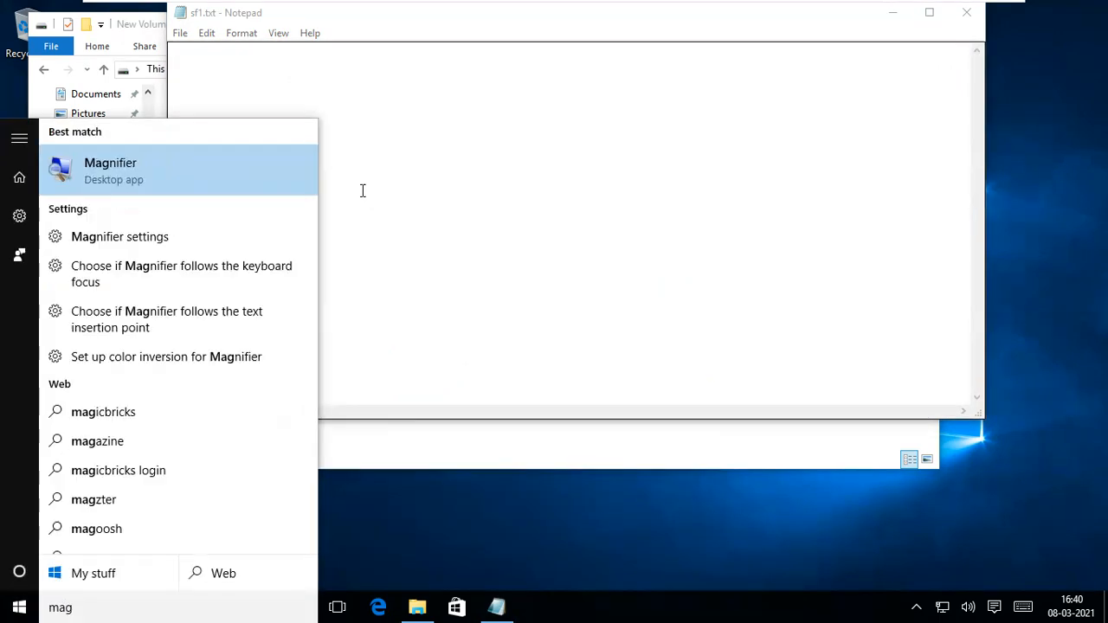
key("Return")
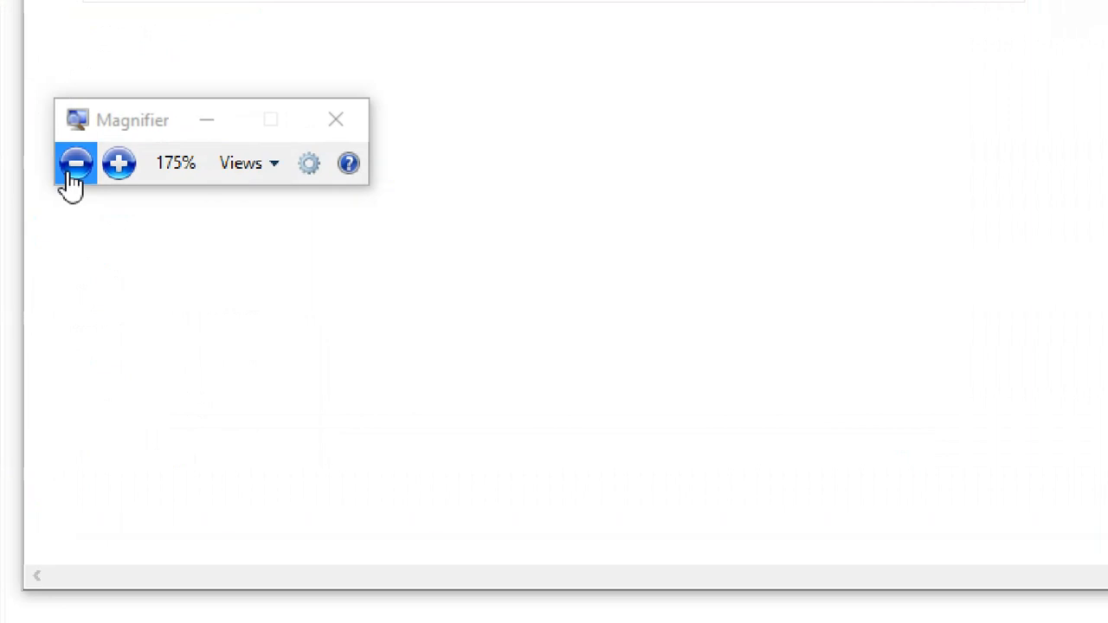
left_click(72, 173)
left_click_drag(108, 154, 947, 143)
- Enter 'this is sf1 file by student1' in sf1.txt, save it, and exit Notepad
left_click(133, 115)
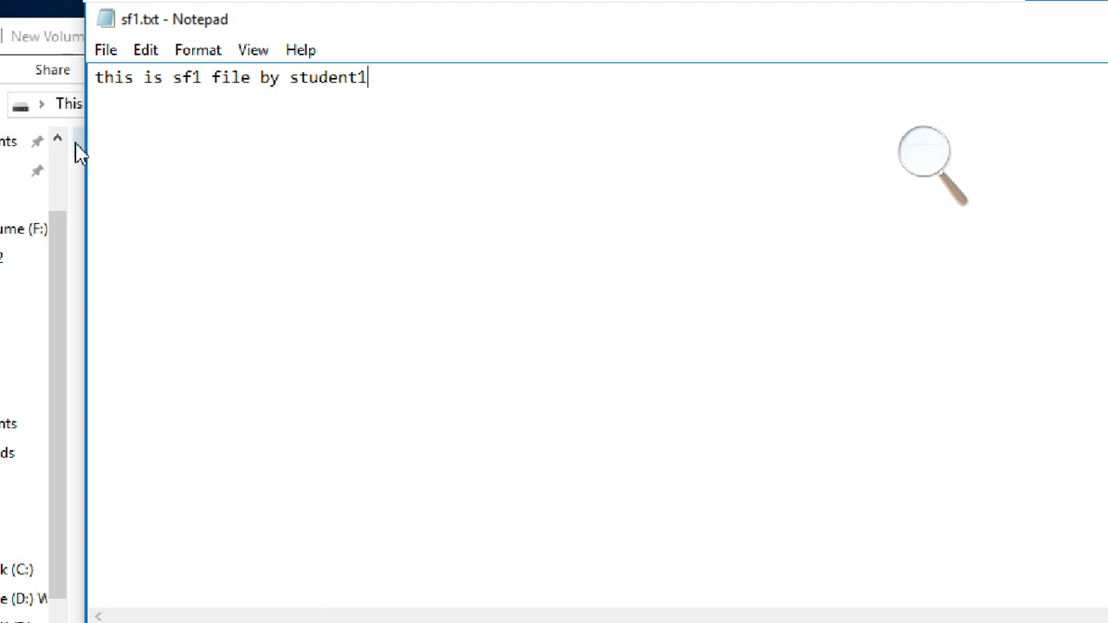
left_click(106, 50)
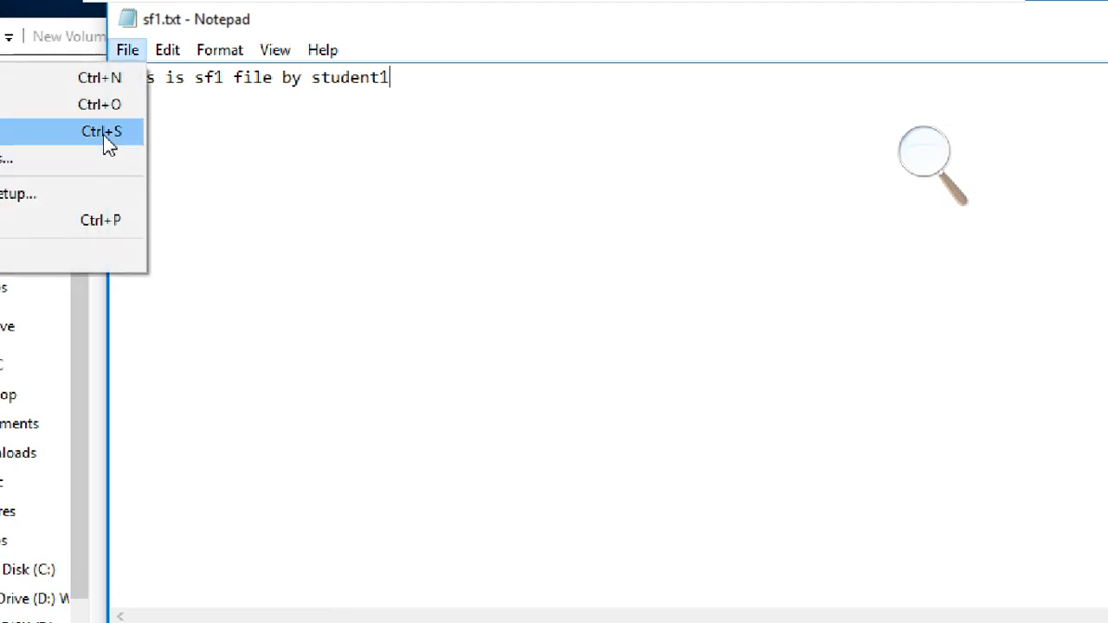
left_click(35, 132)
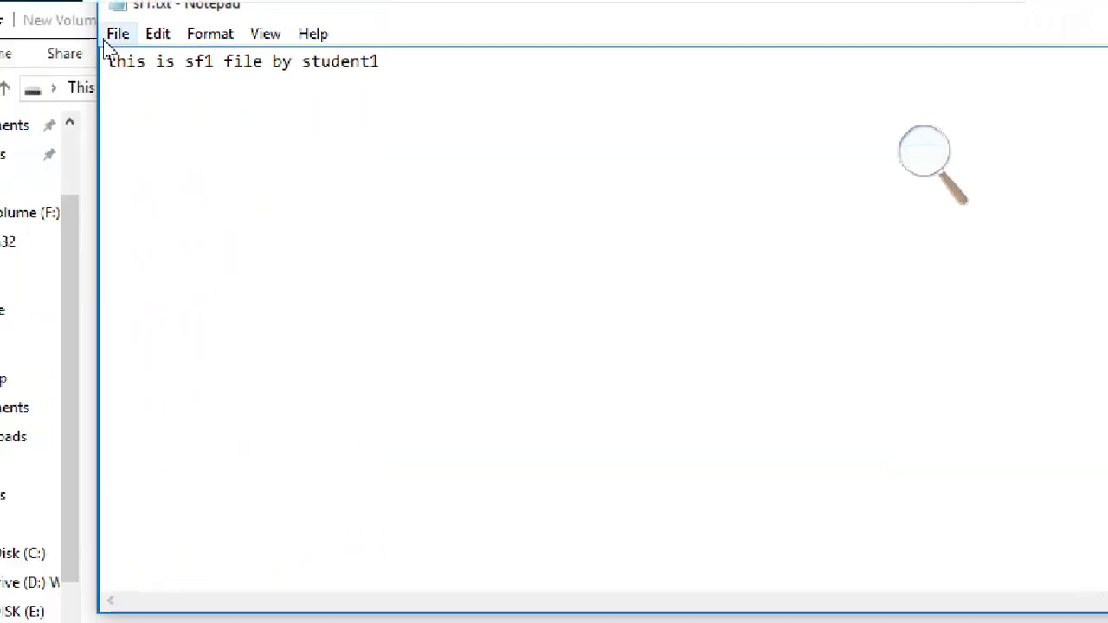
left_click(116, 34)
left_click(17, 223)
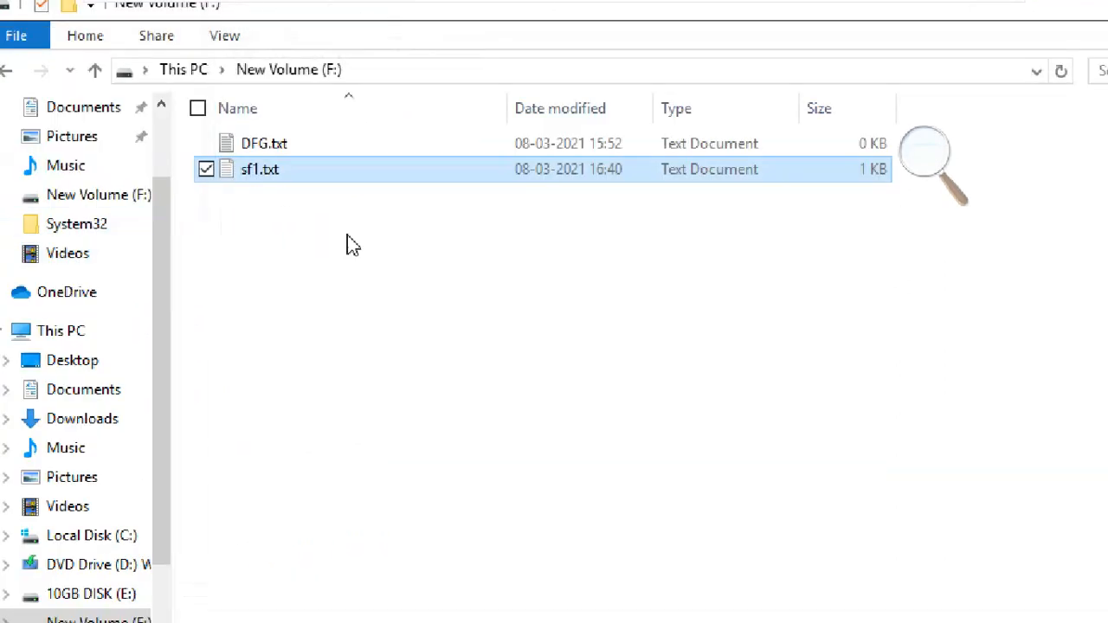
- Show sf1.txt's Security permissions for Authenticated Users, SYSTEM, Administrators and Users
left_click(350, 245)
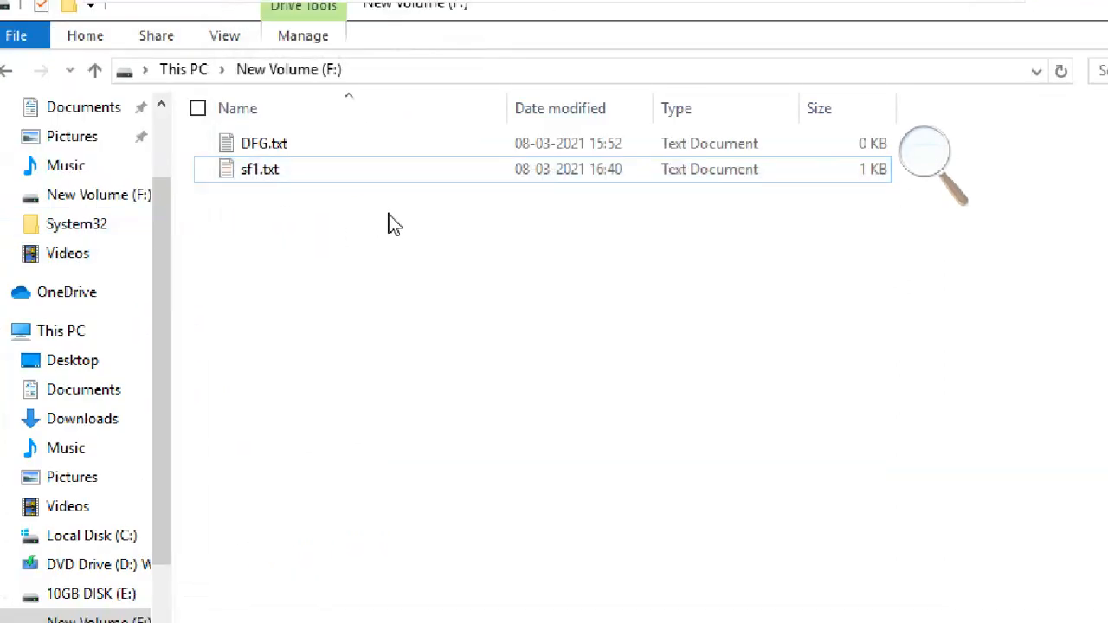
left_click(312, 185)
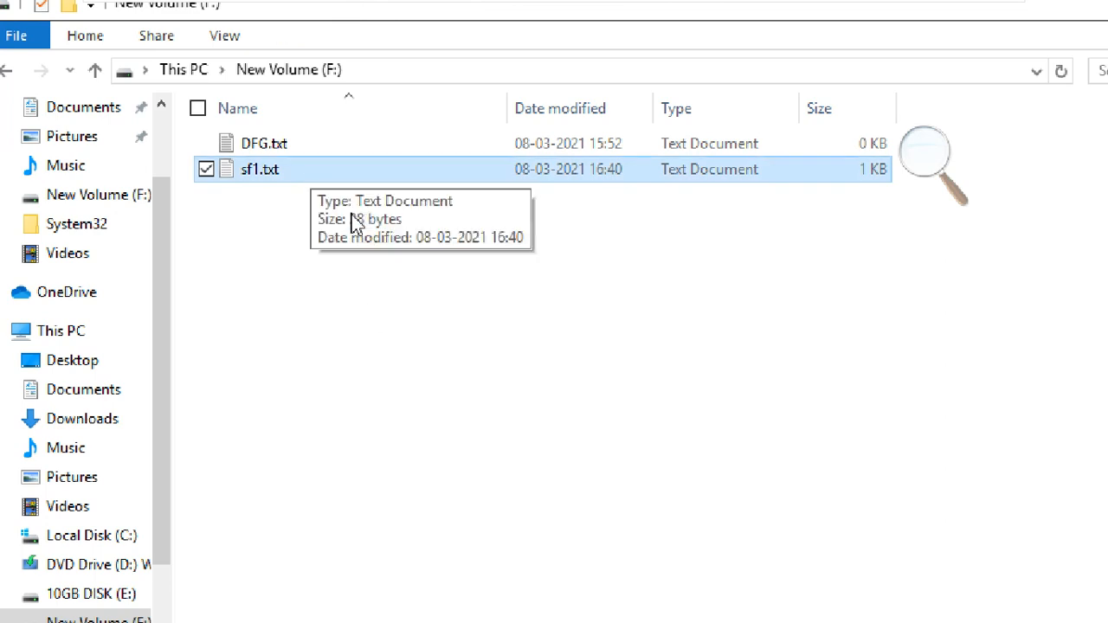
right_click(292, 177)
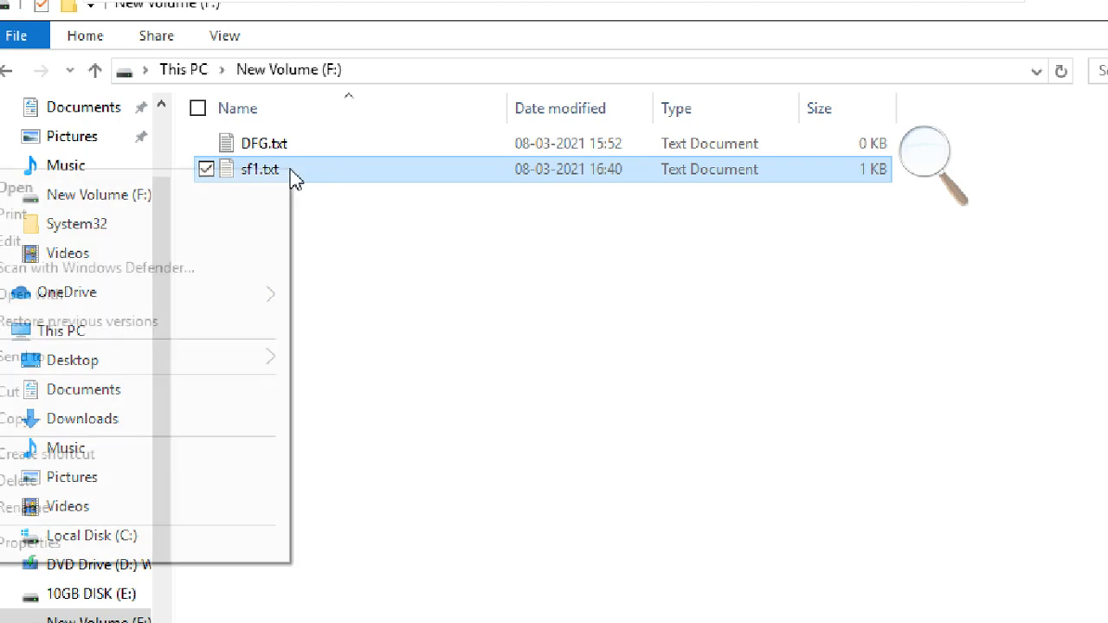
left_click(405, 159)
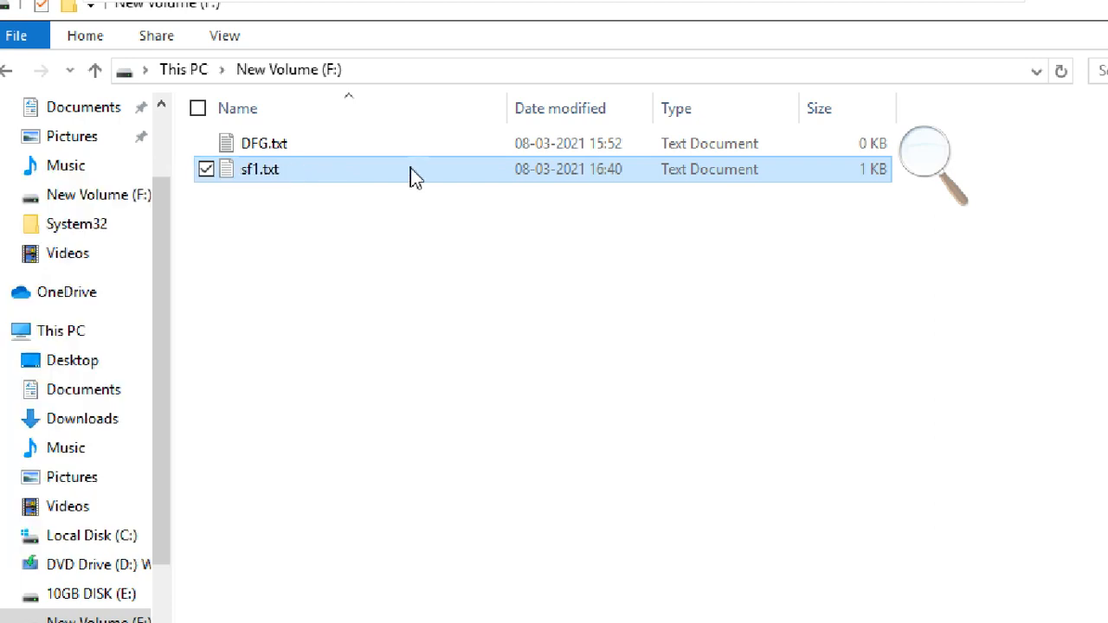
right_click(414, 178)
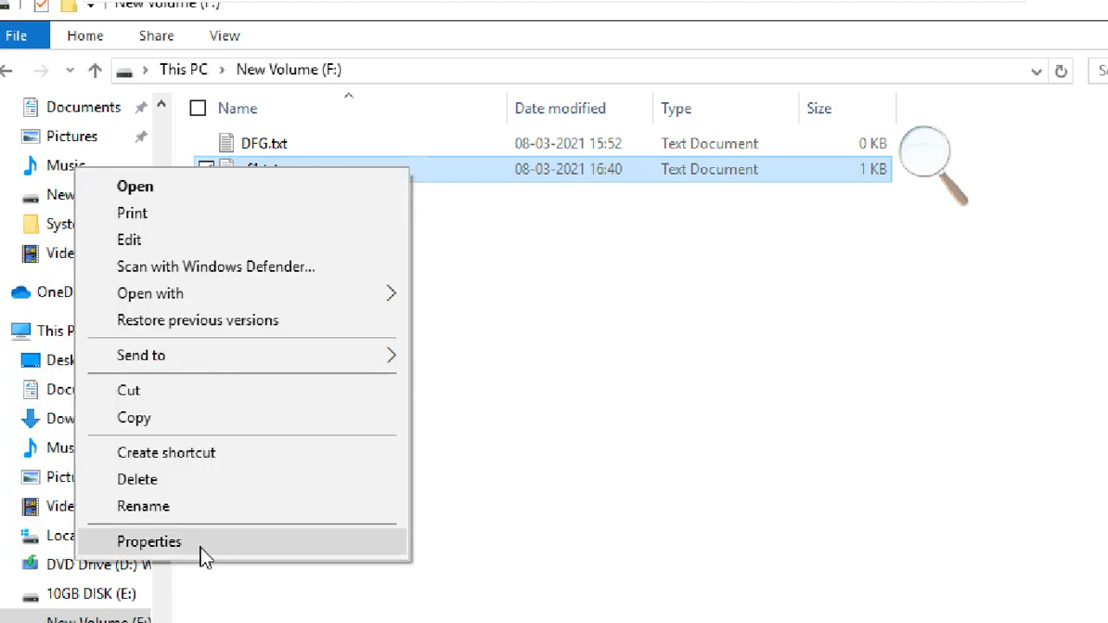
left_click(149, 542)
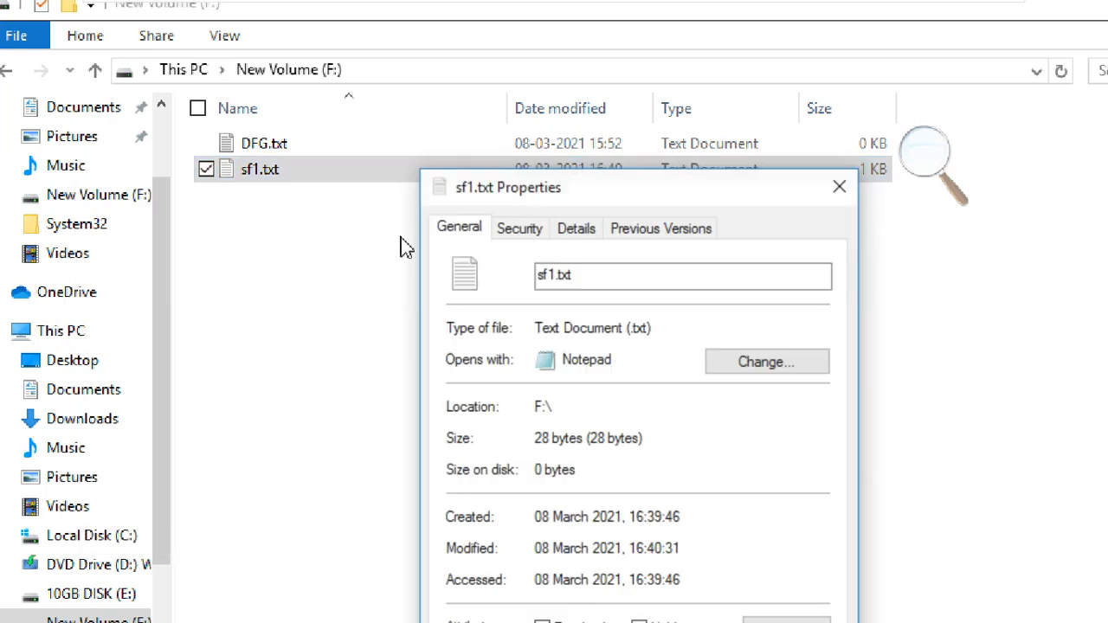
left_click_drag(493, 202, 391, 107)
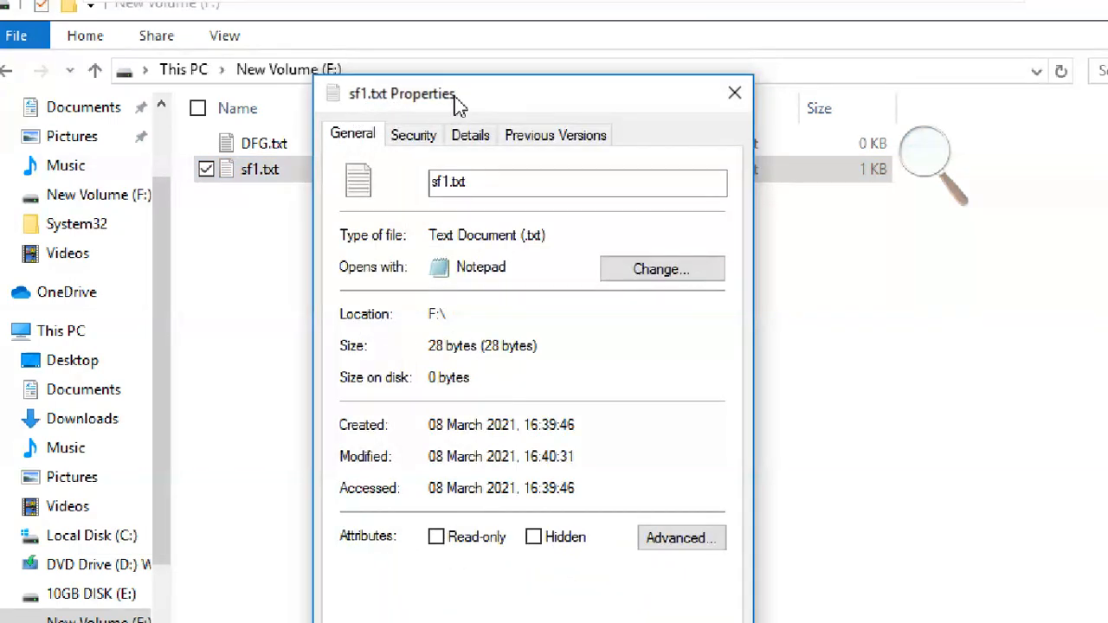
left_click(485, 182)
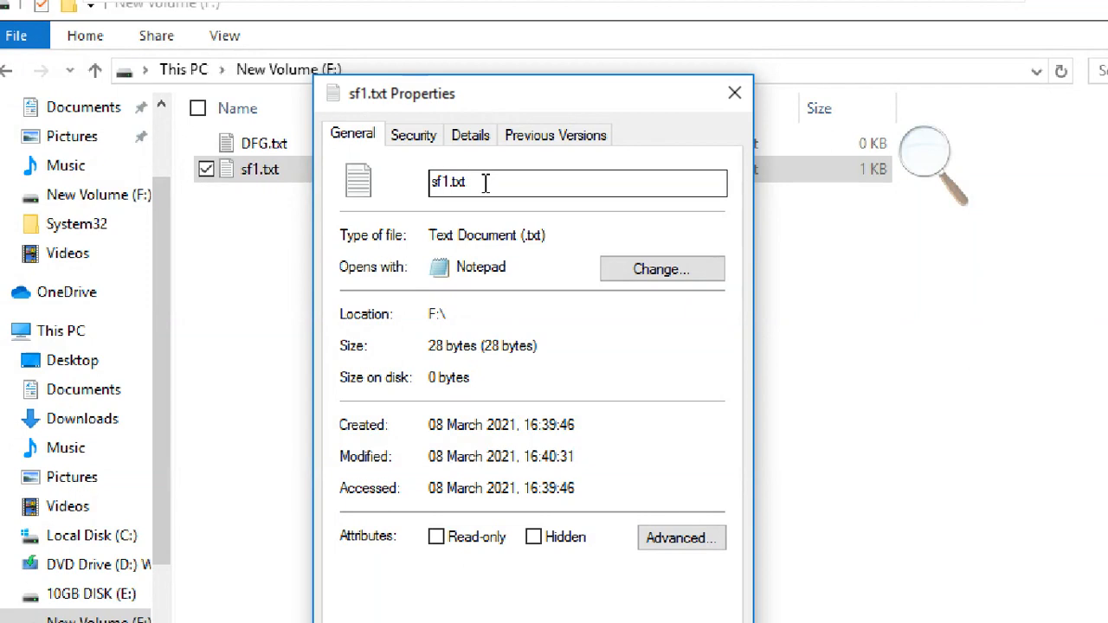
left_click(414, 136)
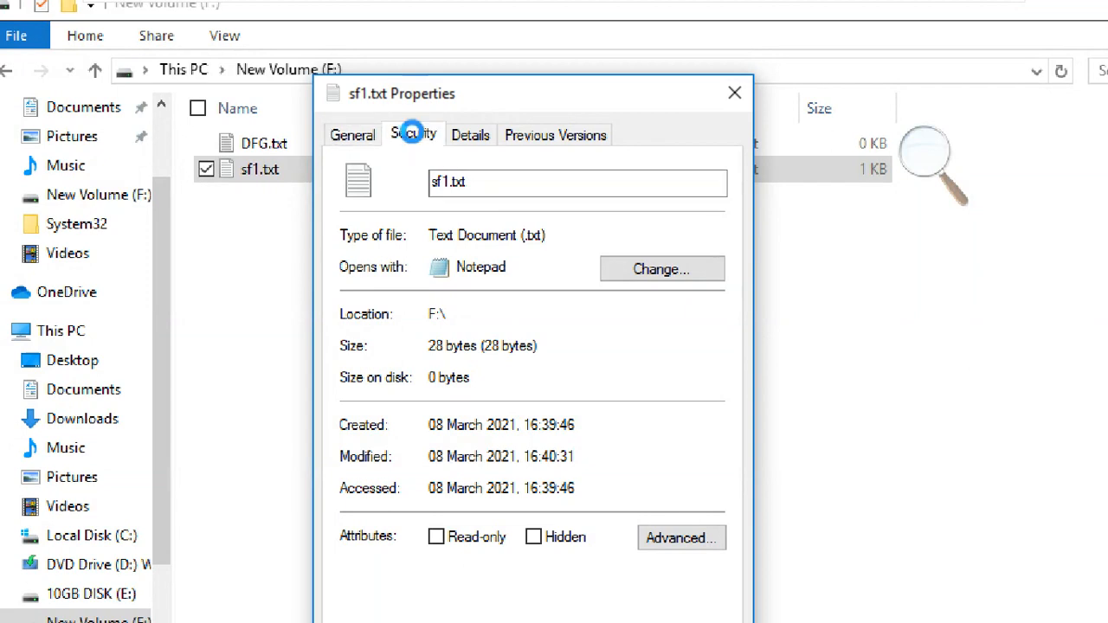
left_click(421, 313)
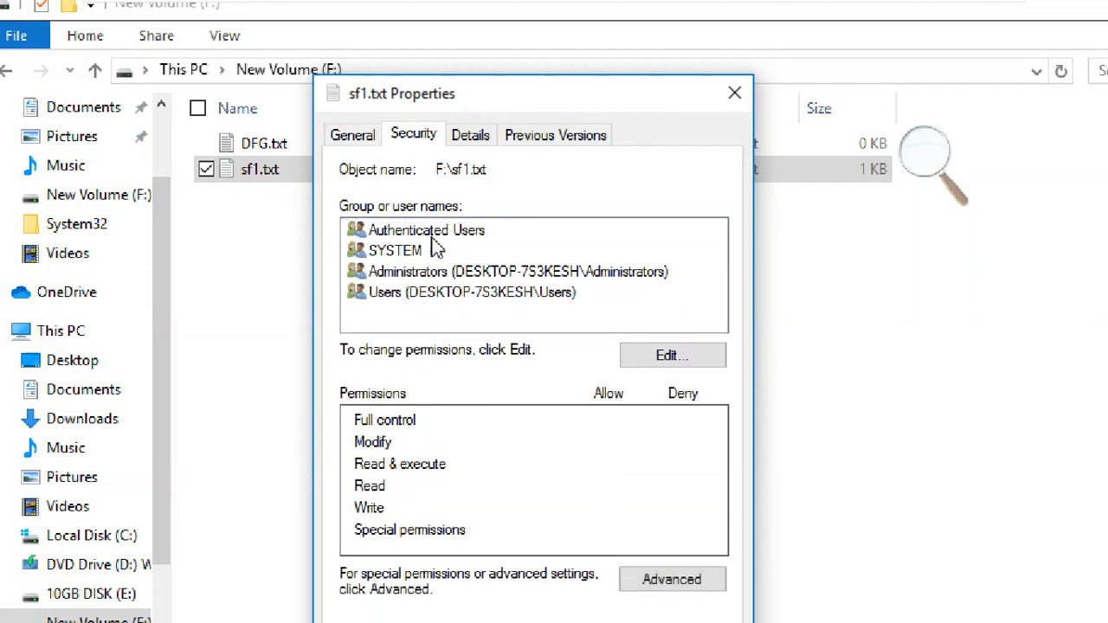
- Add student2 to sf1.txt's permission list, verifying the name with Check Names
left_click(669, 364)
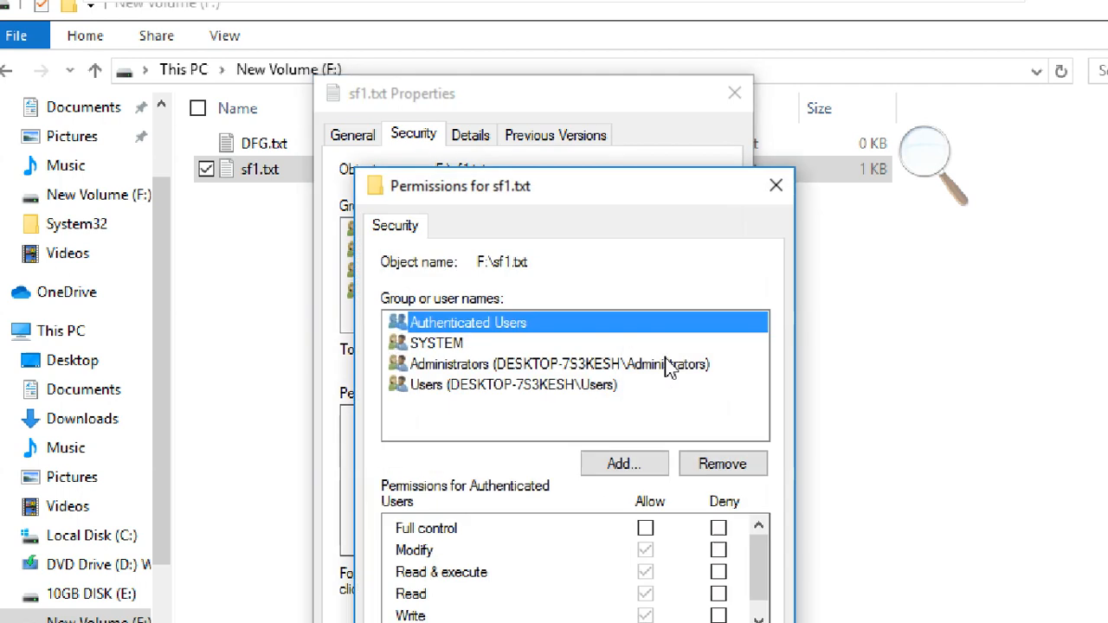
left_click_drag(573, 203, 427, 31)
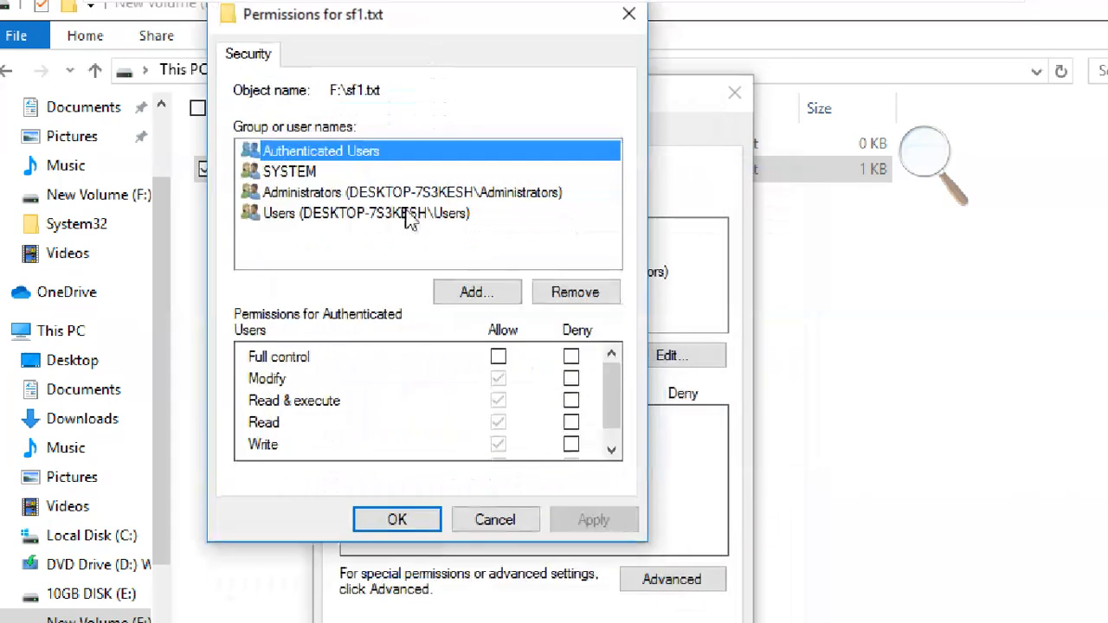
left_click(315, 241)
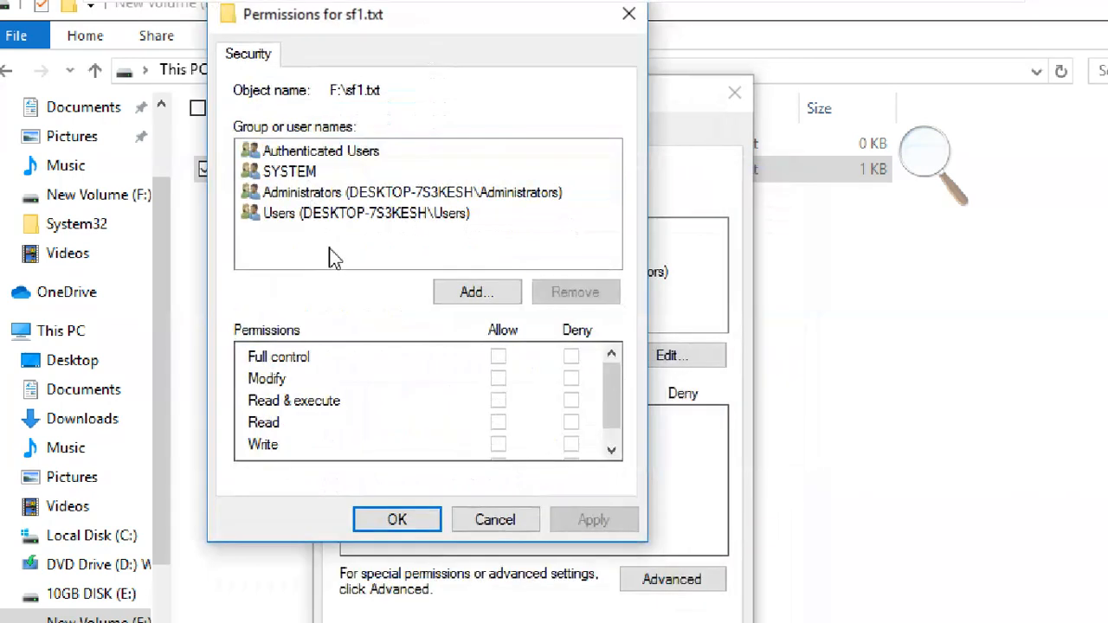
left_click(467, 295)
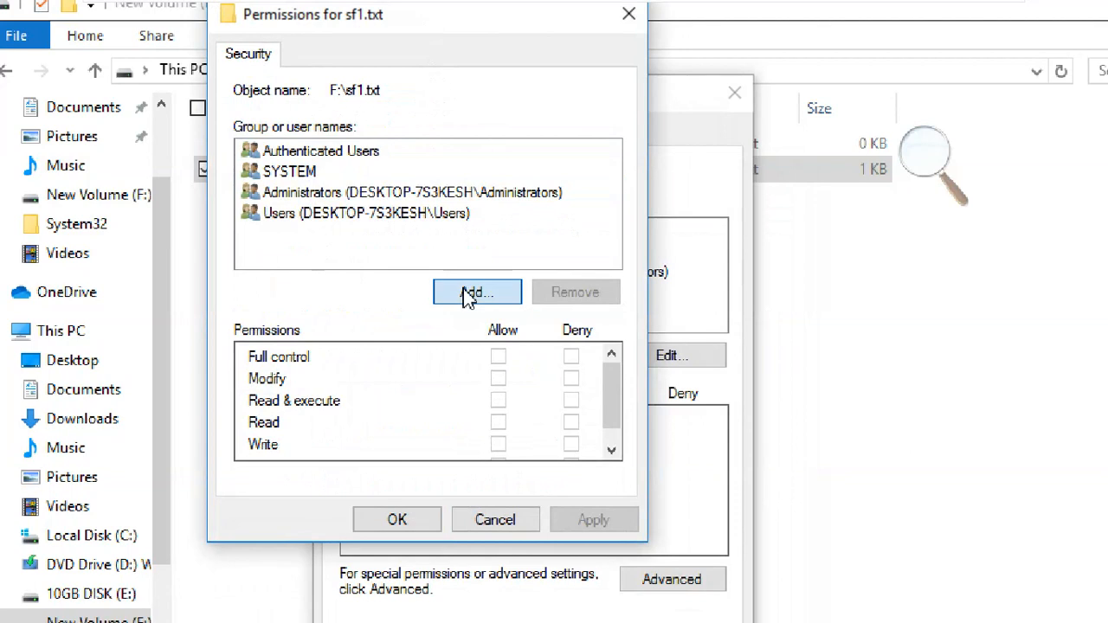
type("student")
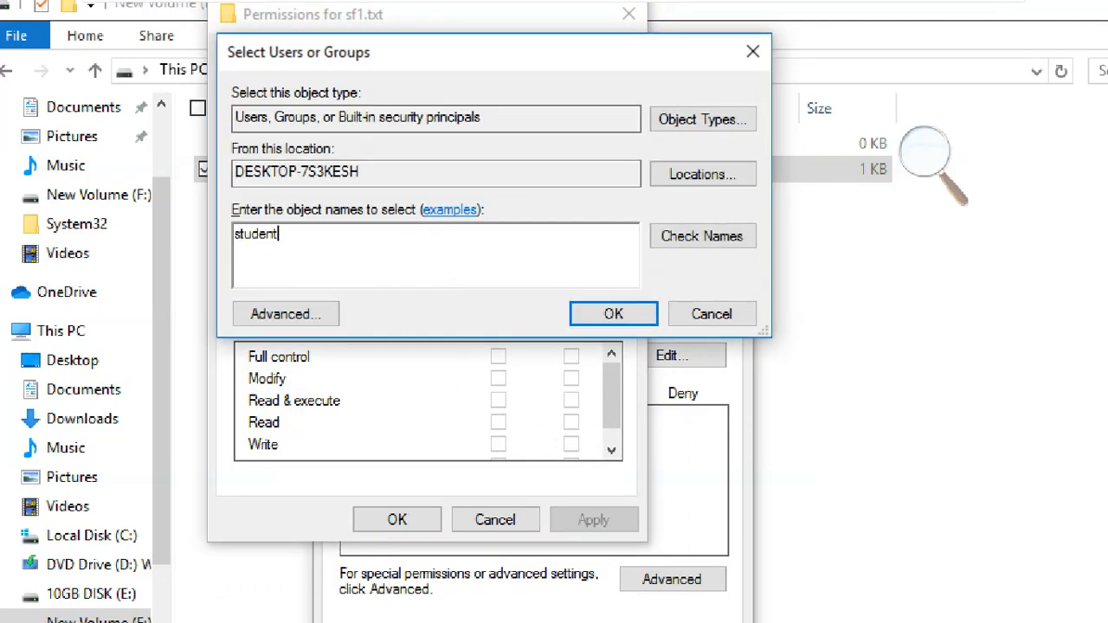
type("2")
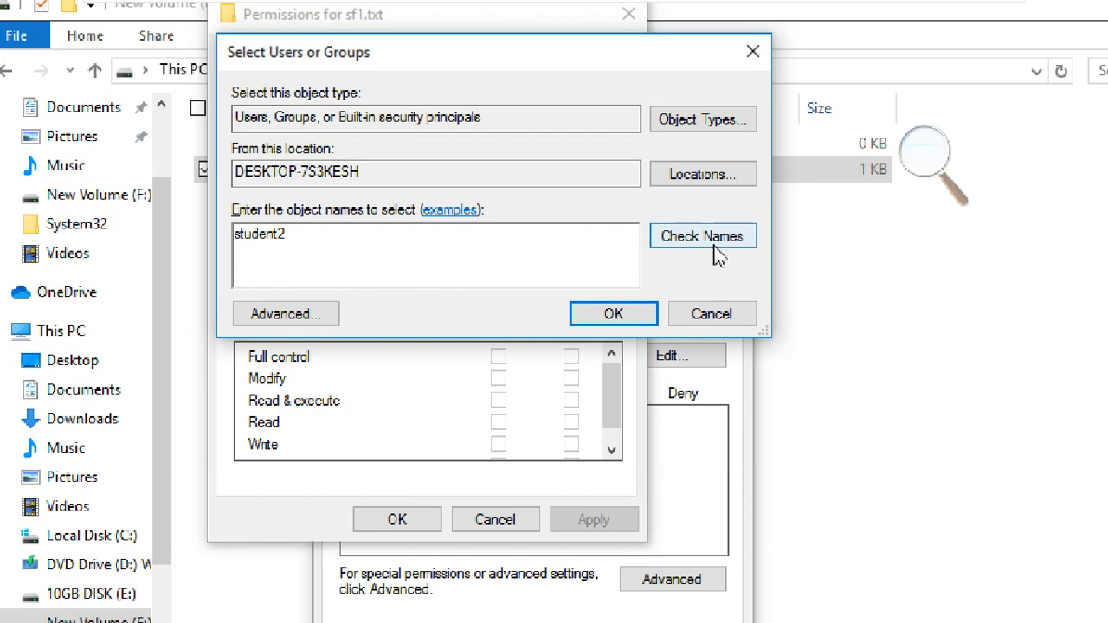
left_click(714, 245)
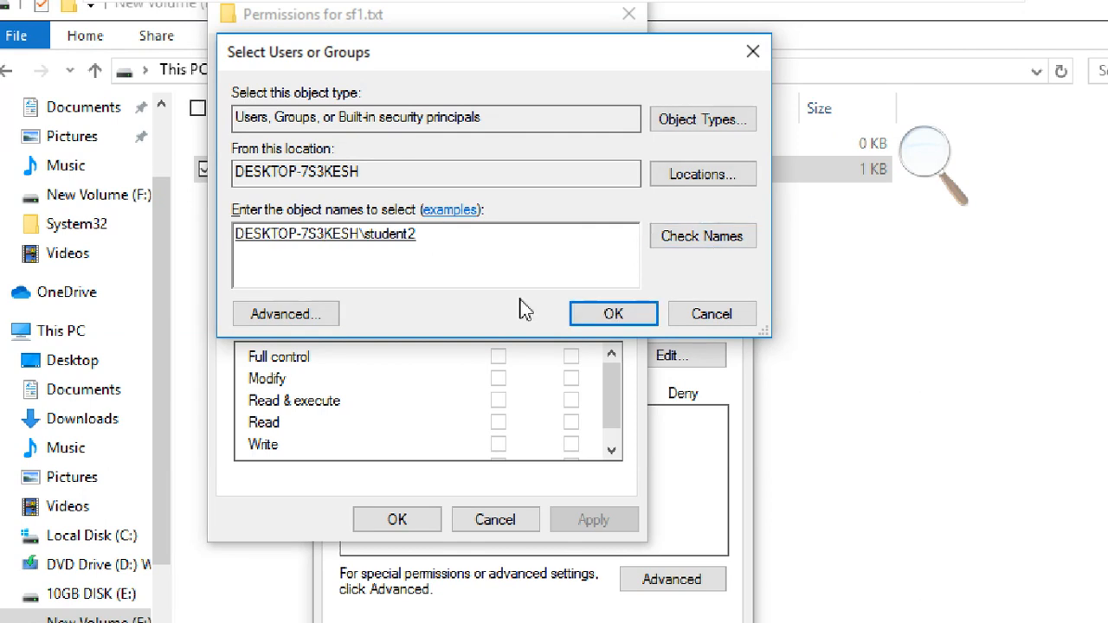
left_click(580, 319)
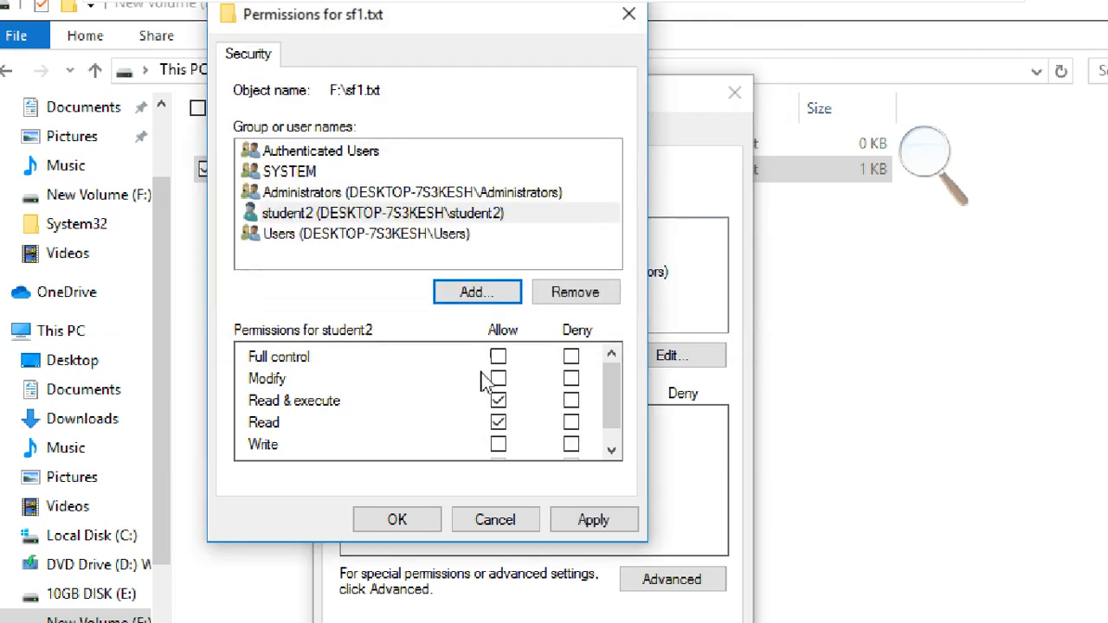
- Set student2's Write permission to Deny, keeping Read and Read & execute allowed
left_click_drag(606, 407, 614, 445)
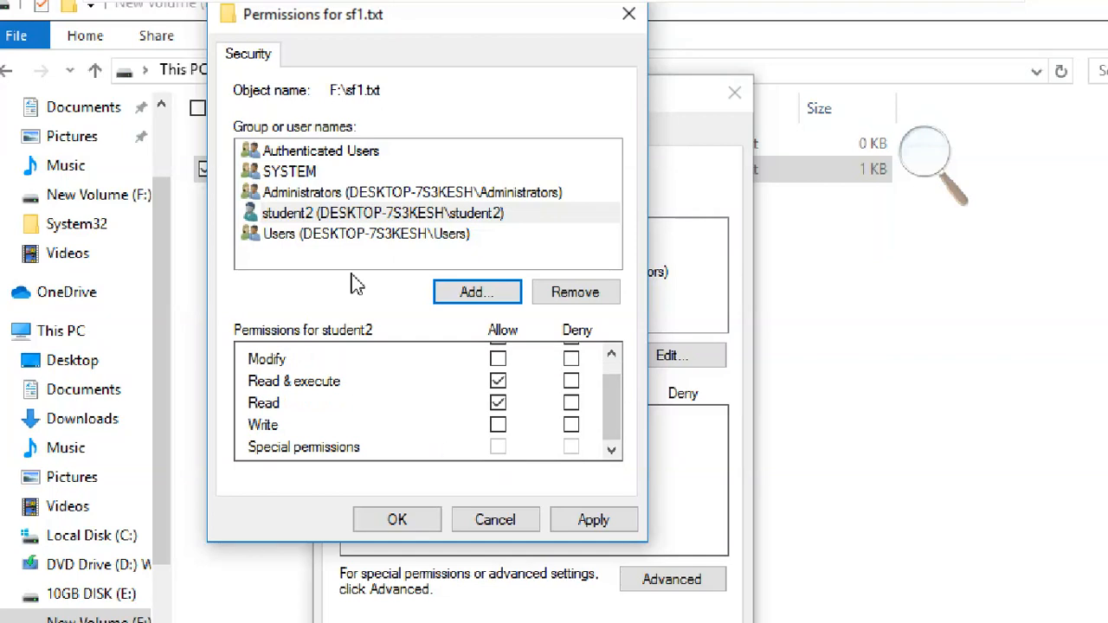
left_click(338, 219)
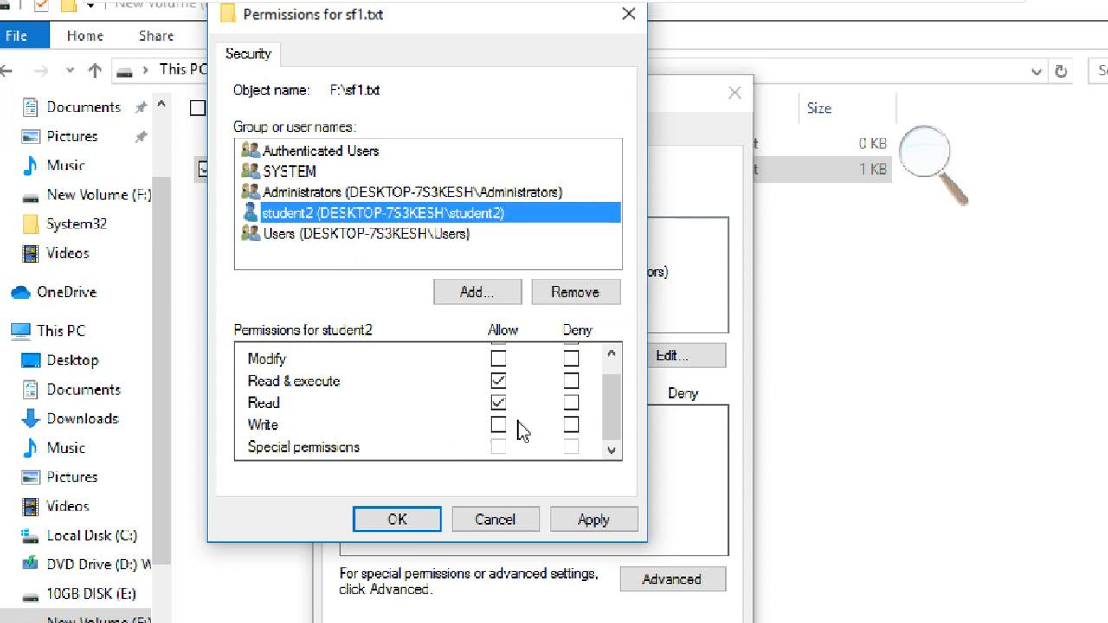
left_click(571, 425)
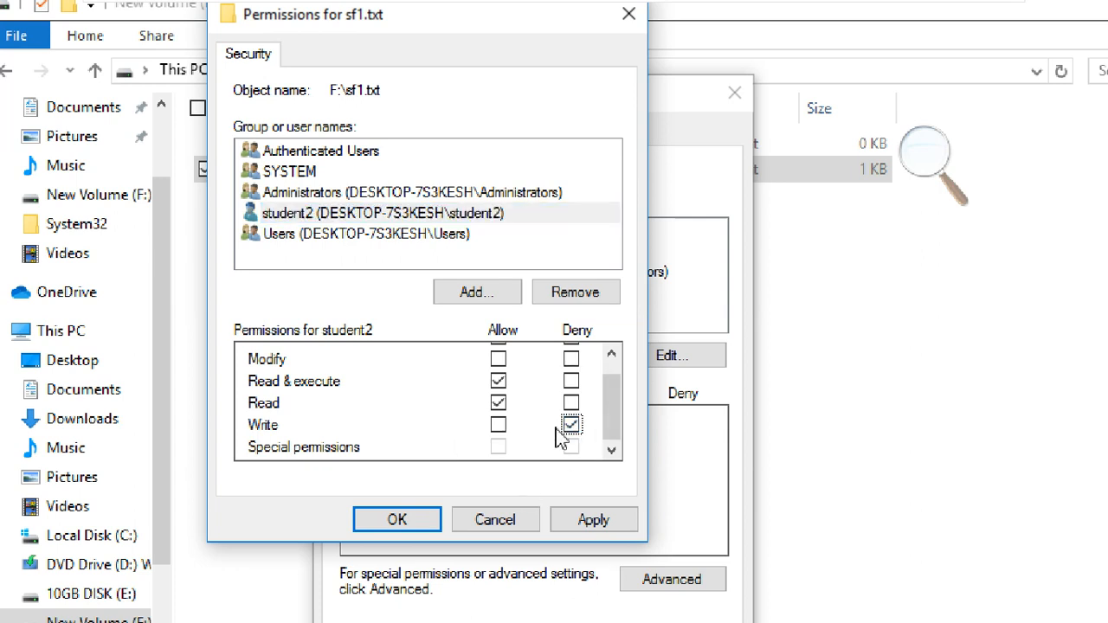
left_click(499, 425)
left_click(571, 426)
left_click(509, 430)
left_click(569, 425)
- Apply the changes, accept the deny warning, and close sf1.txt's Properties
left_click(593, 522)
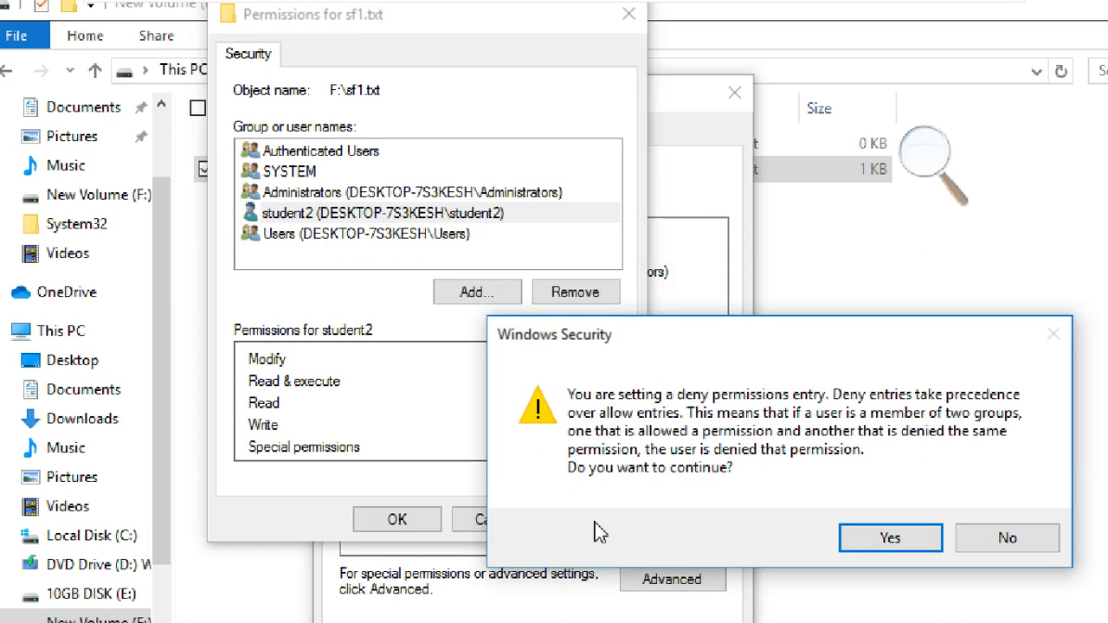
left_click(929, 537)
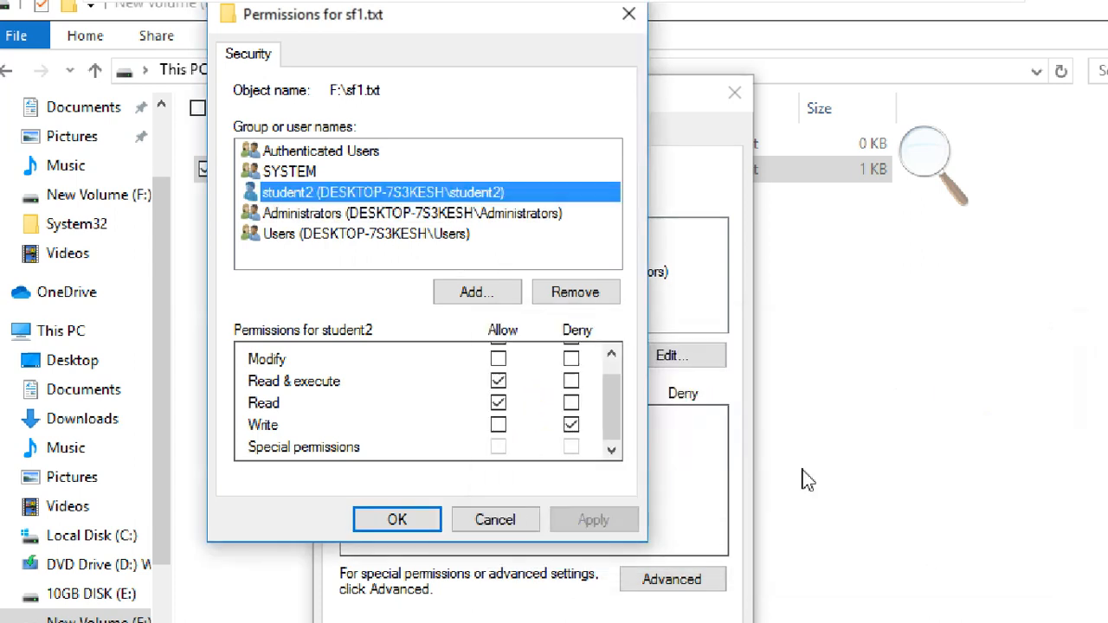
left_click(398, 519)
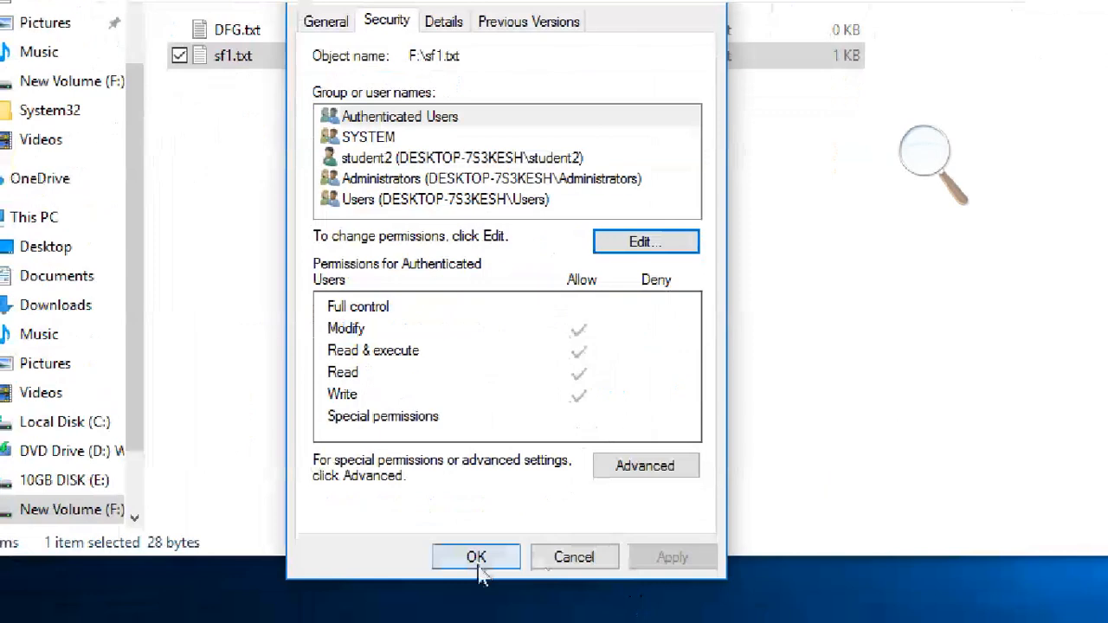
left_click(419, 165)
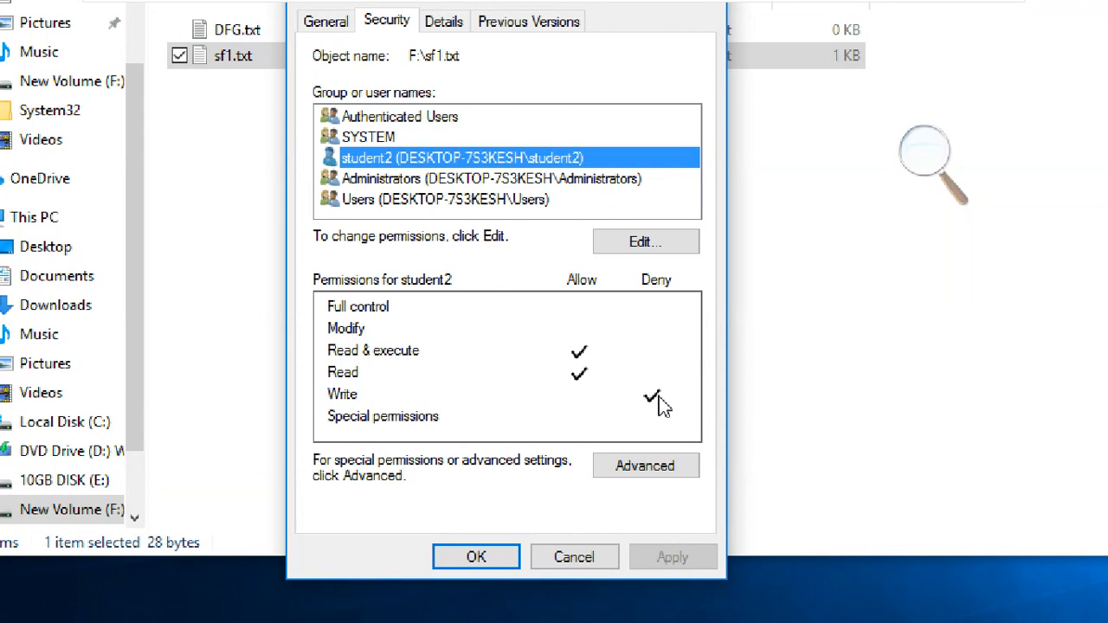
left_click(474, 558)
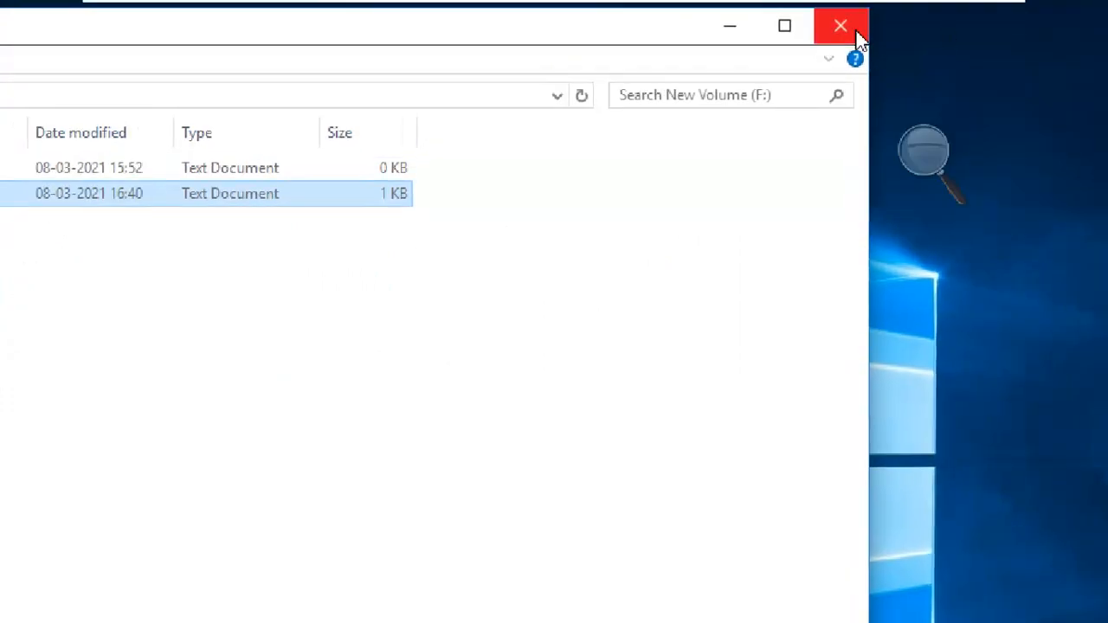
- Close File Explorer and sign out of the student1 account
left_click(836, 25)
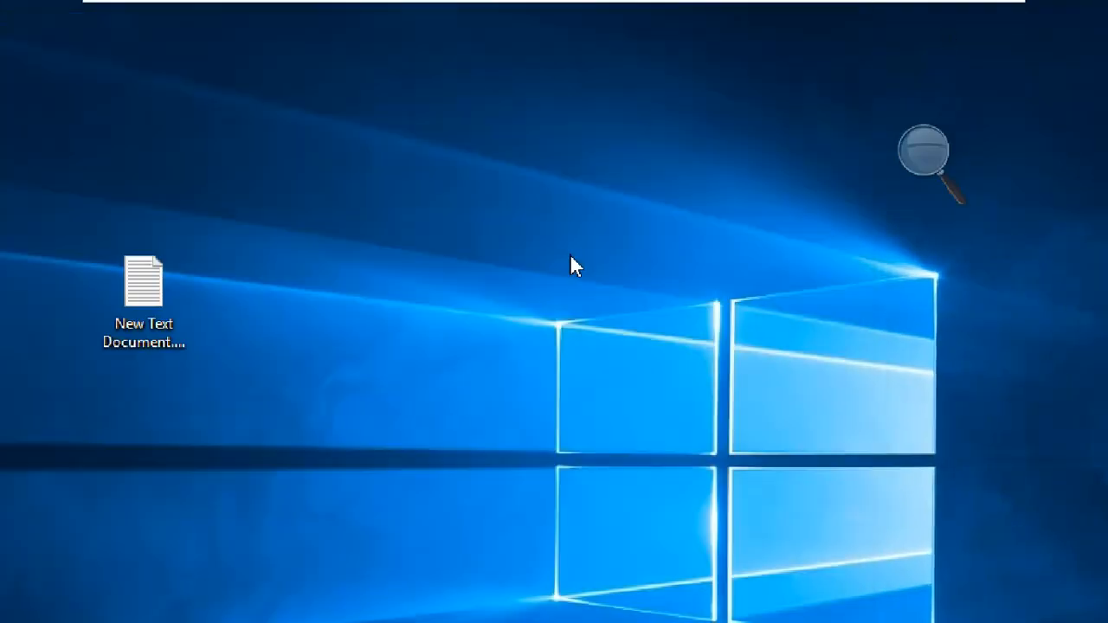
left_click(29, 603)
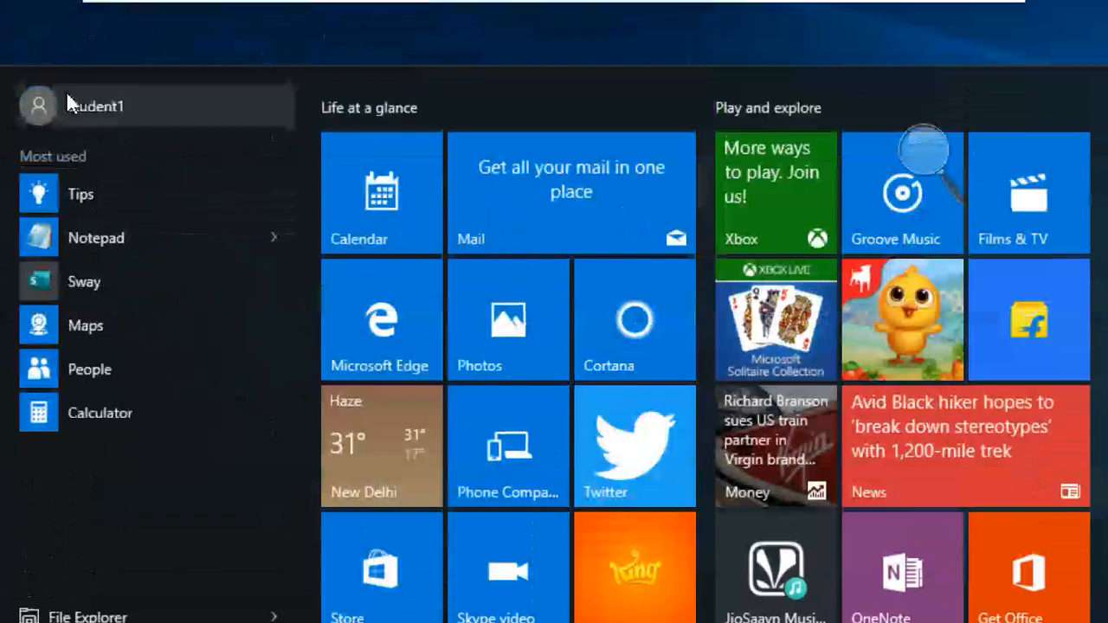
left_click(69, 106)
left_click(81, 240)
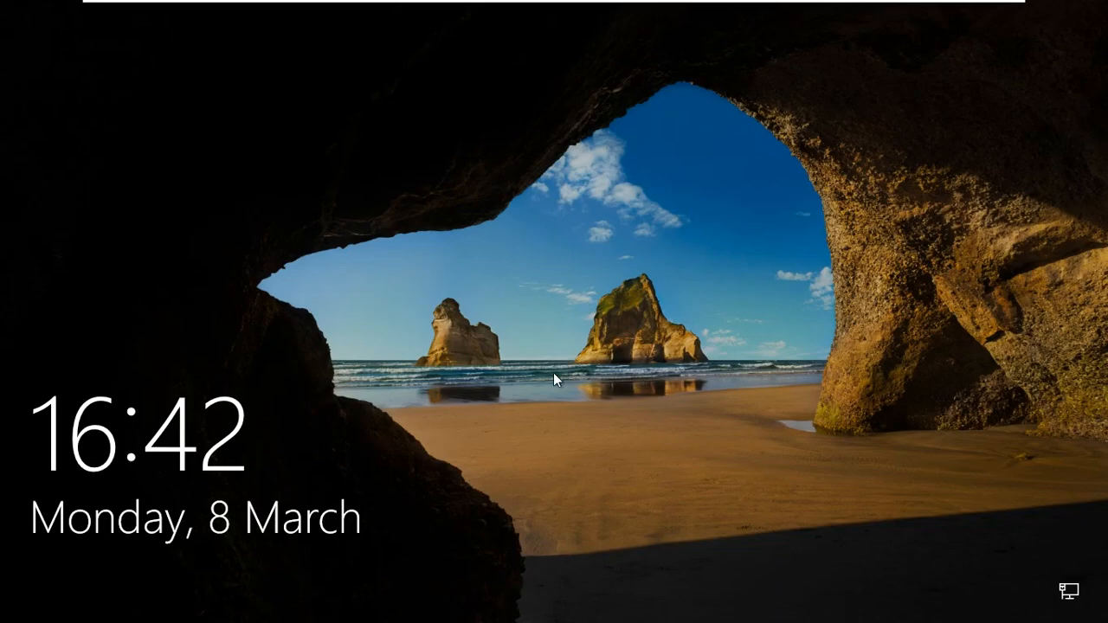
- Sign in as student2 from the lock screen
left_click(553, 372)
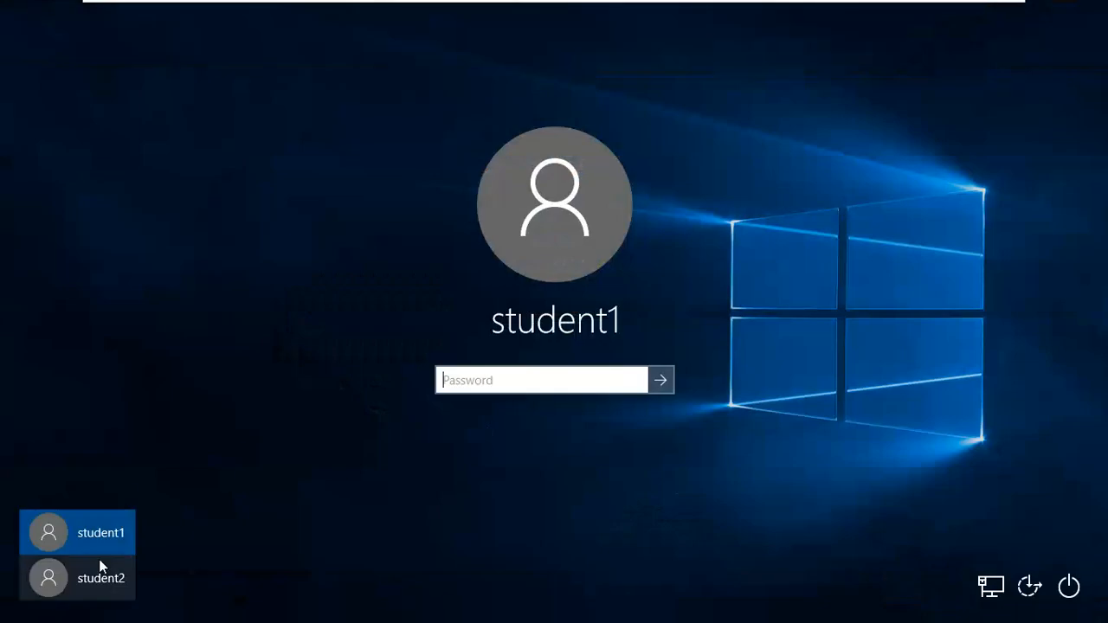
left_click(110, 585)
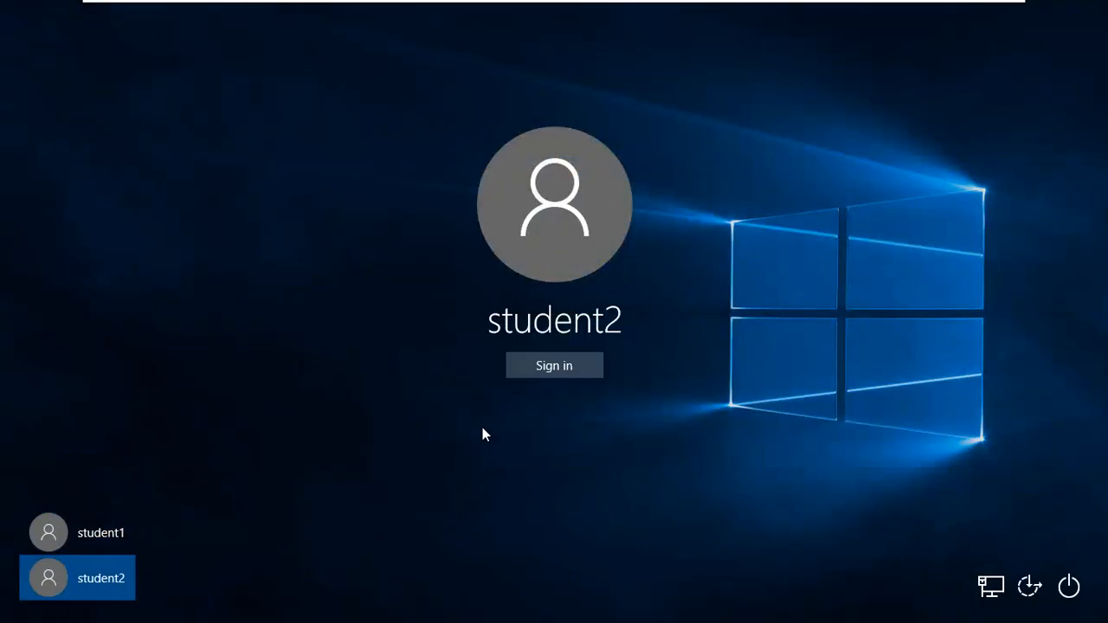
left_click(535, 365)
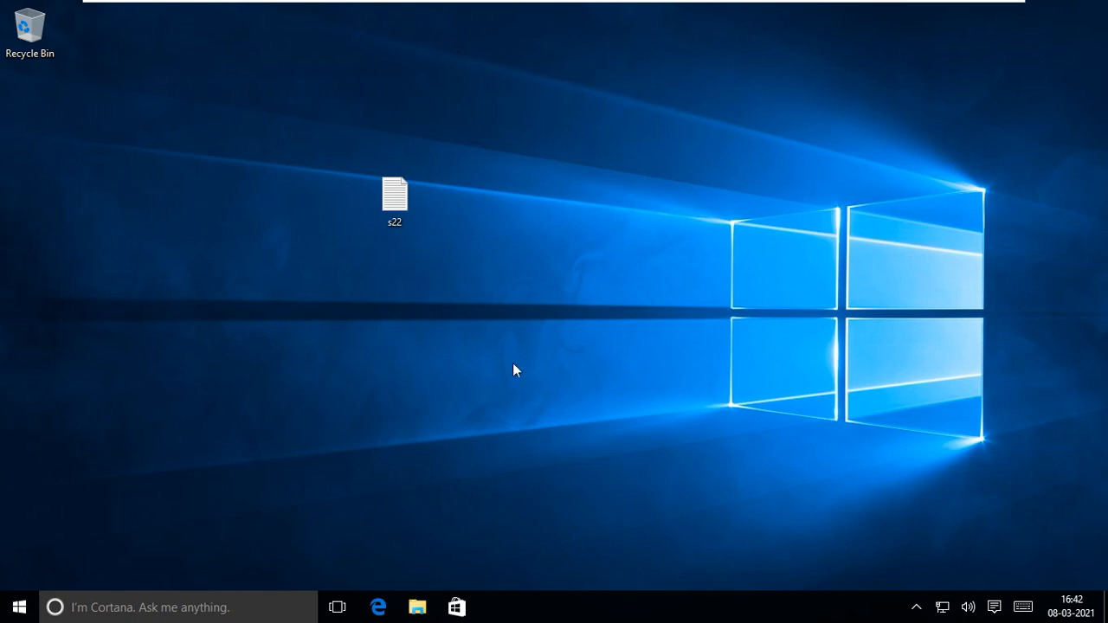
- Open sf1 from New Volume (F:) in Notepad
left_click(417, 607)
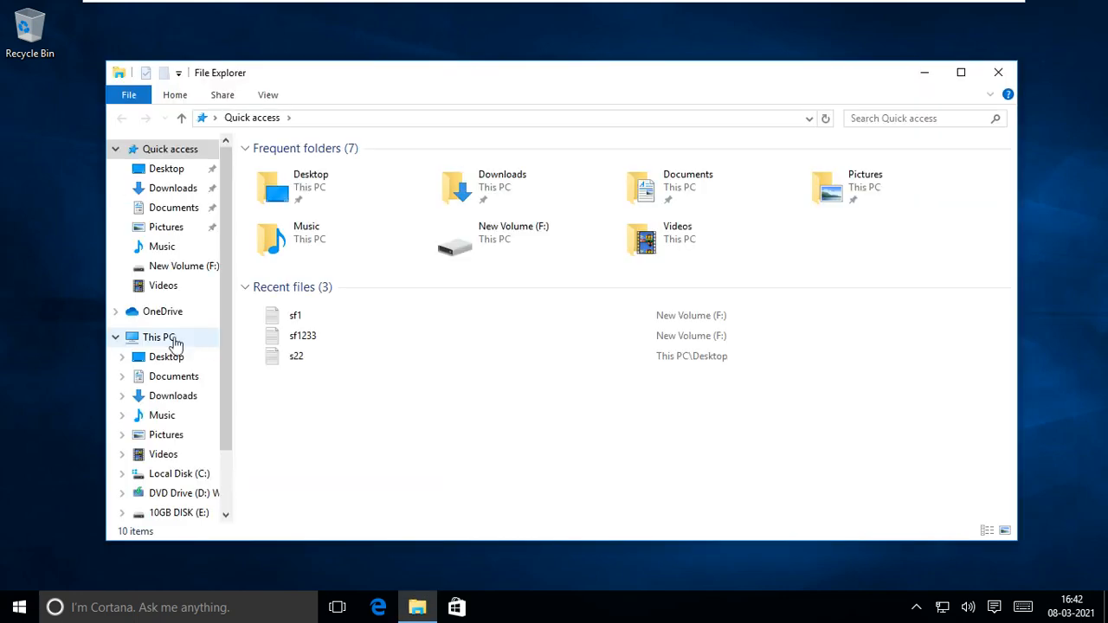
left_click(134, 340)
double_click(422, 349)
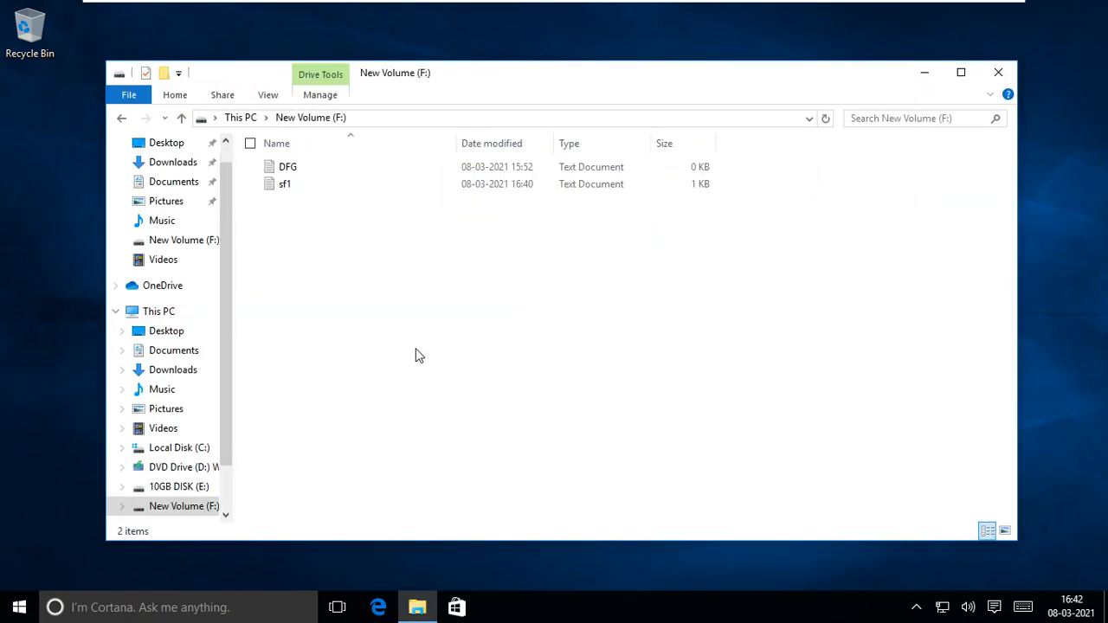
double_click(302, 185)
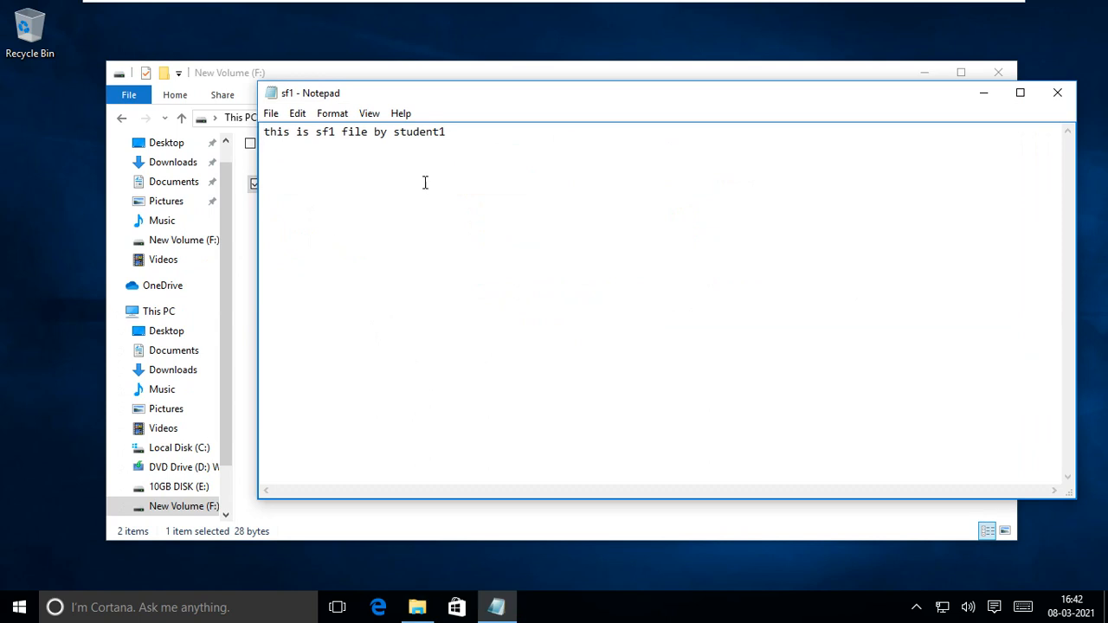
- Add 'student2 cant write' after a blank line below the existing sentence
left_click_drag(495, 102, 517, 104)
left_click(500, 136)
key("Return")
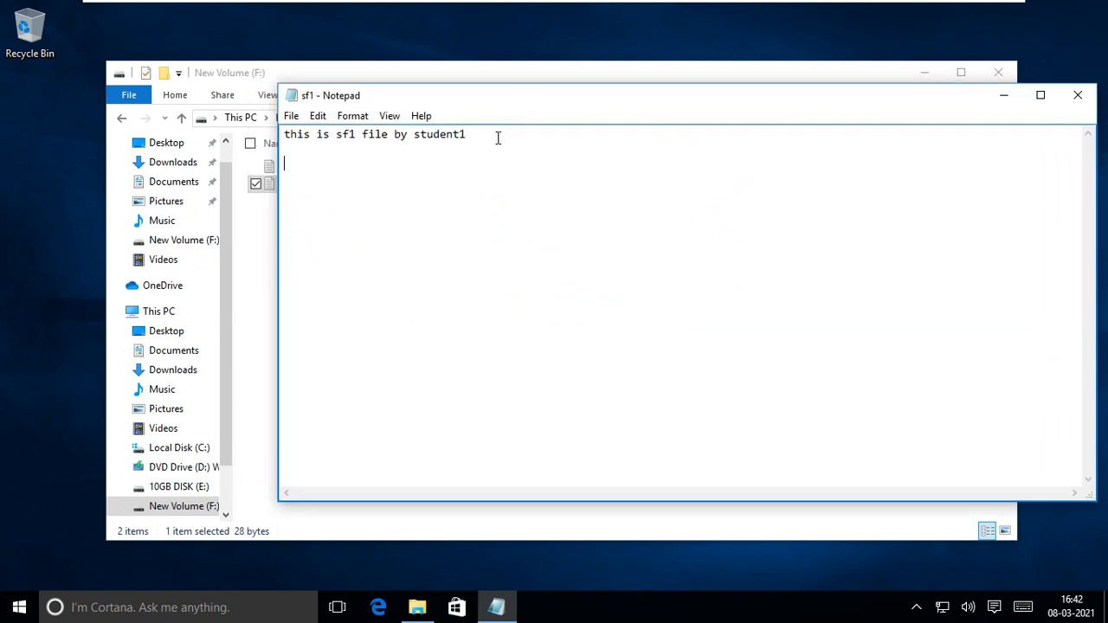
key("Return")
type("student2 cant write")
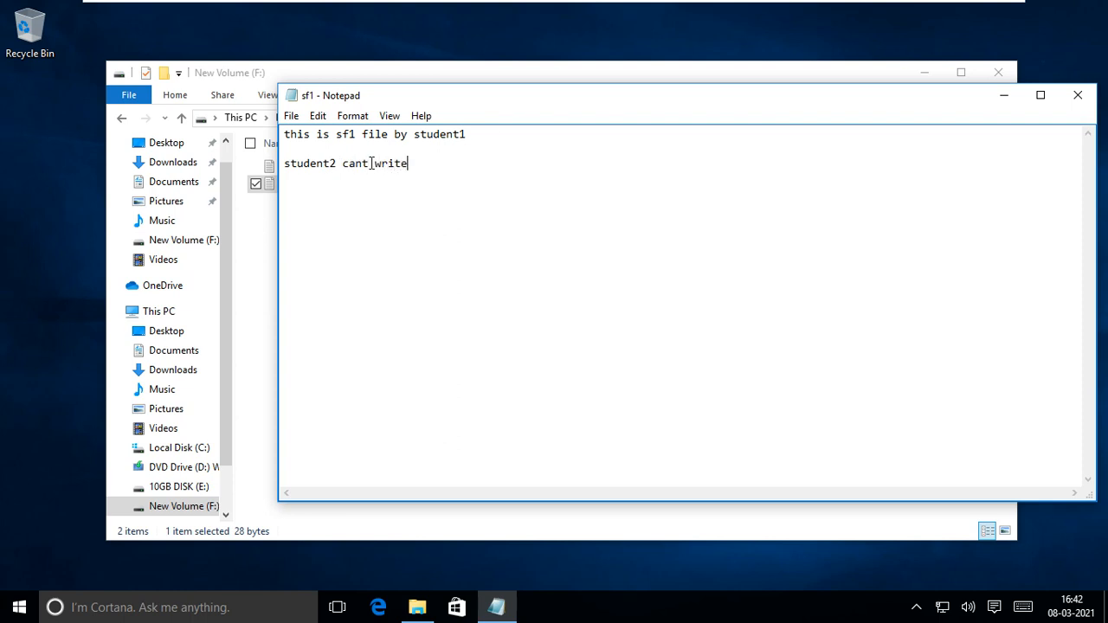
- Start saving sf1 and zoom the screen to 200% with Magnifier
left_click(292, 117)
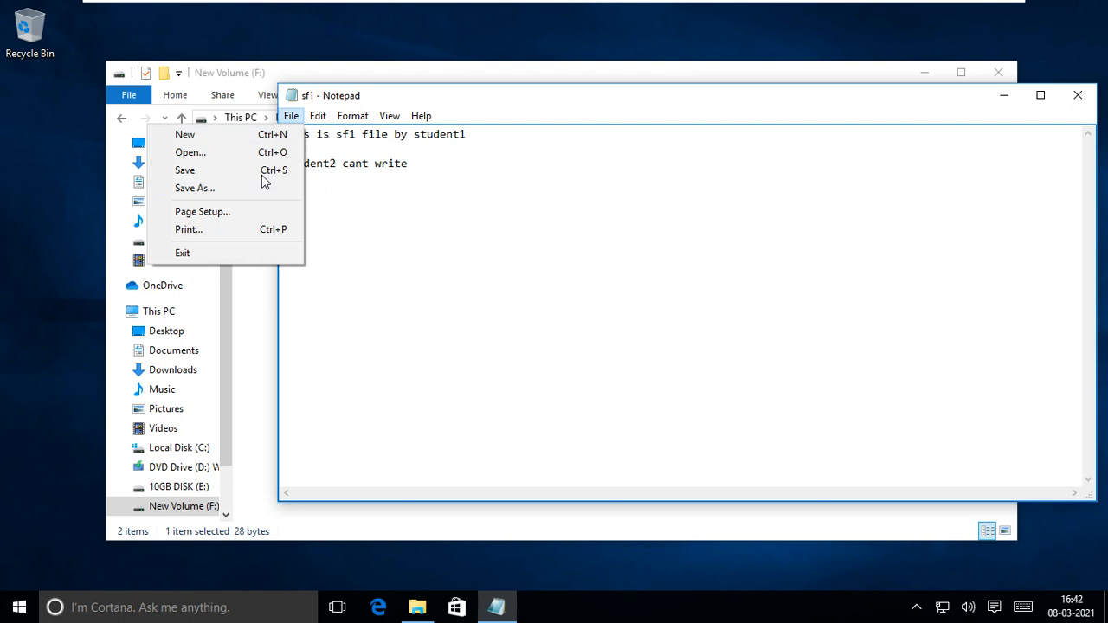
left_click(260, 169)
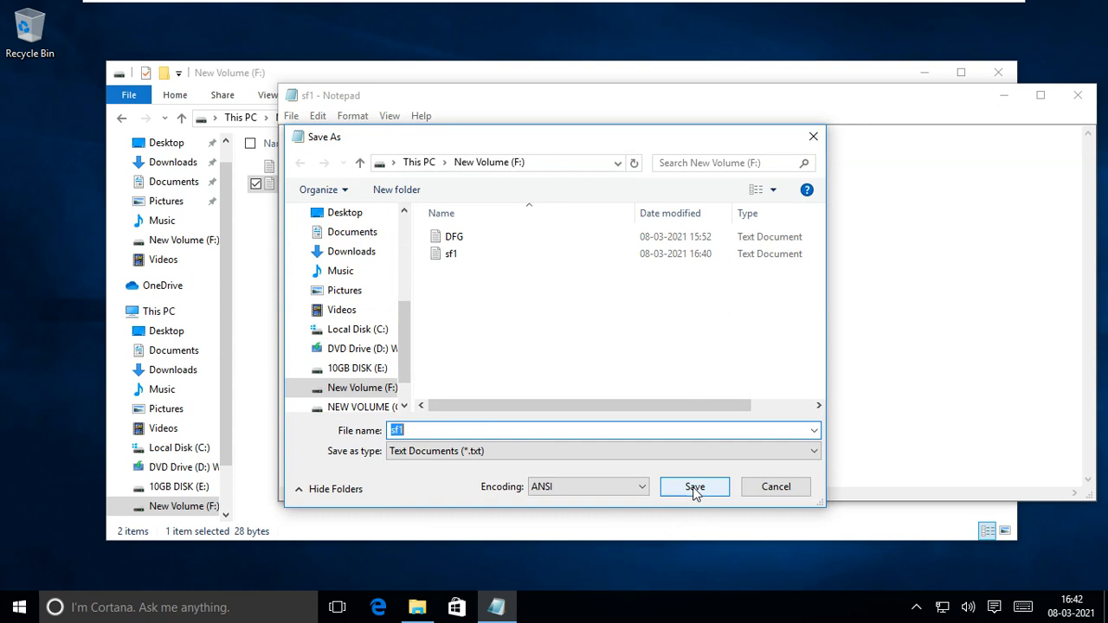
left_click_drag(410, 140, 410, 117)
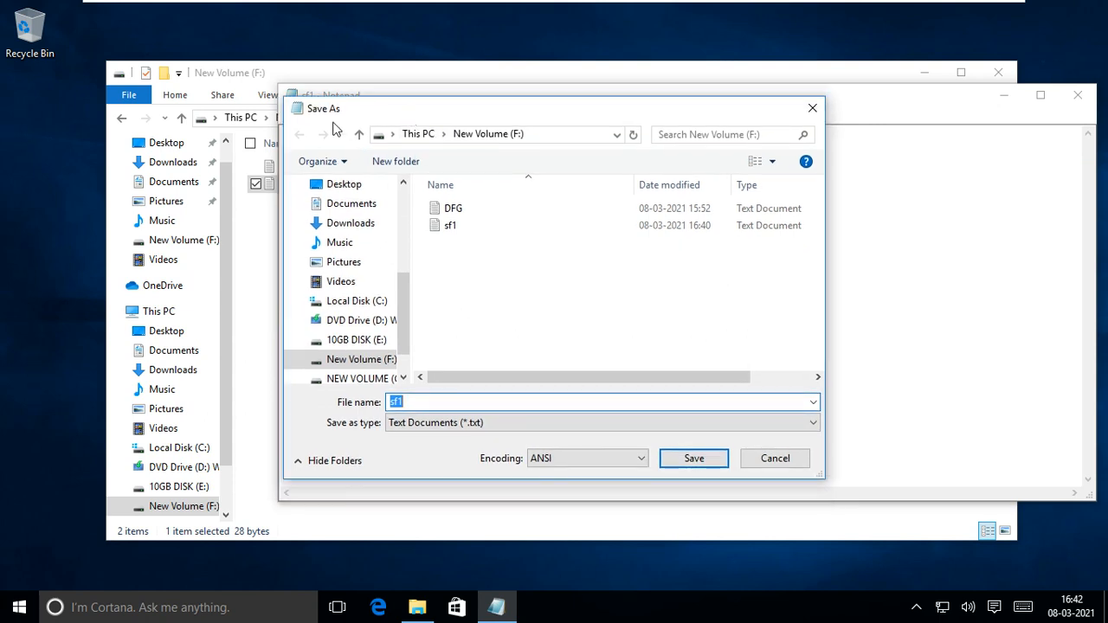
key("super")
type("mag")
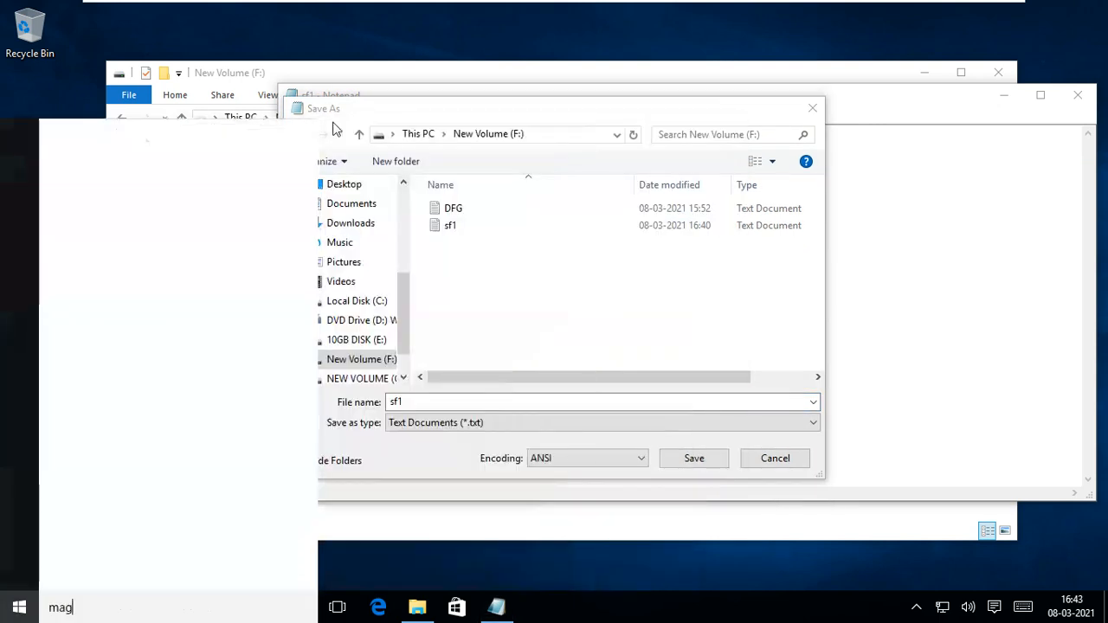
key("Return")
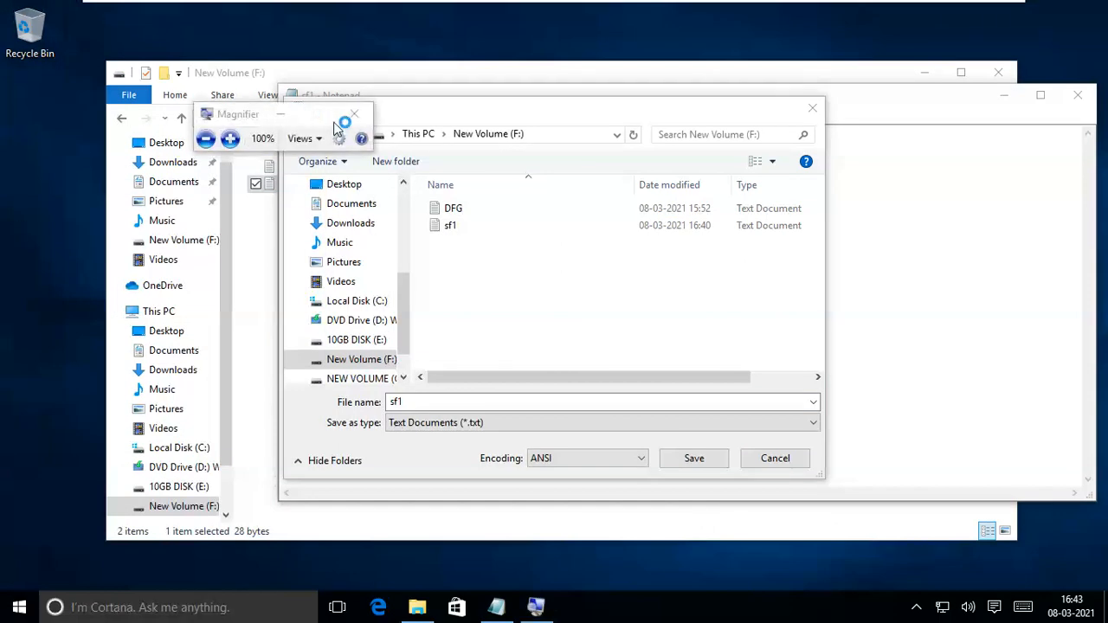
left_click(230, 139)
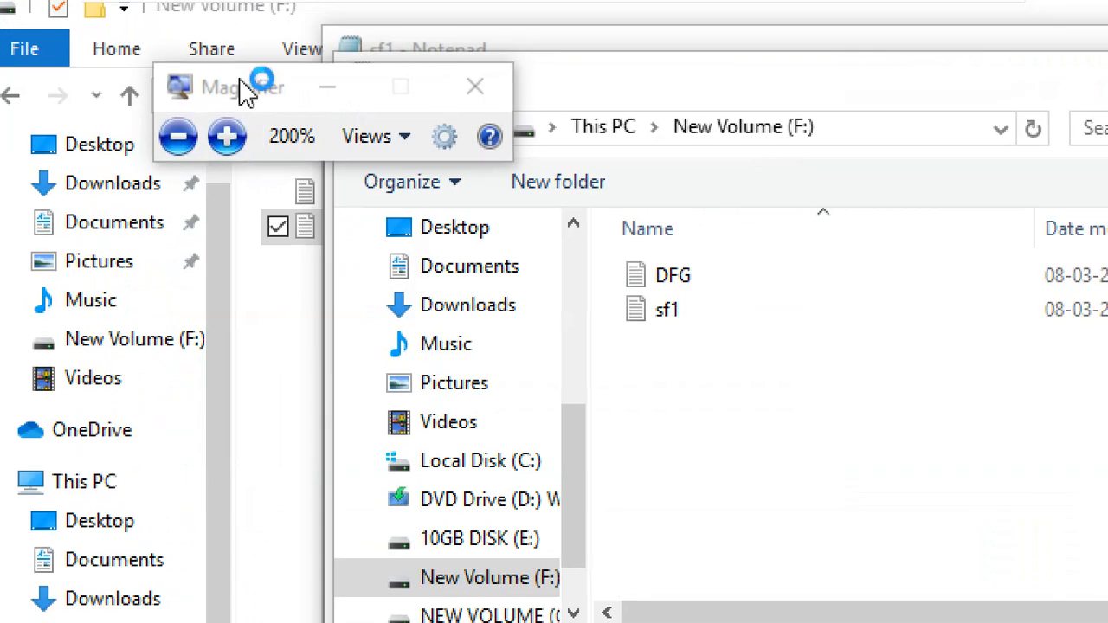
left_click_drag(236, 79, 45, 191)
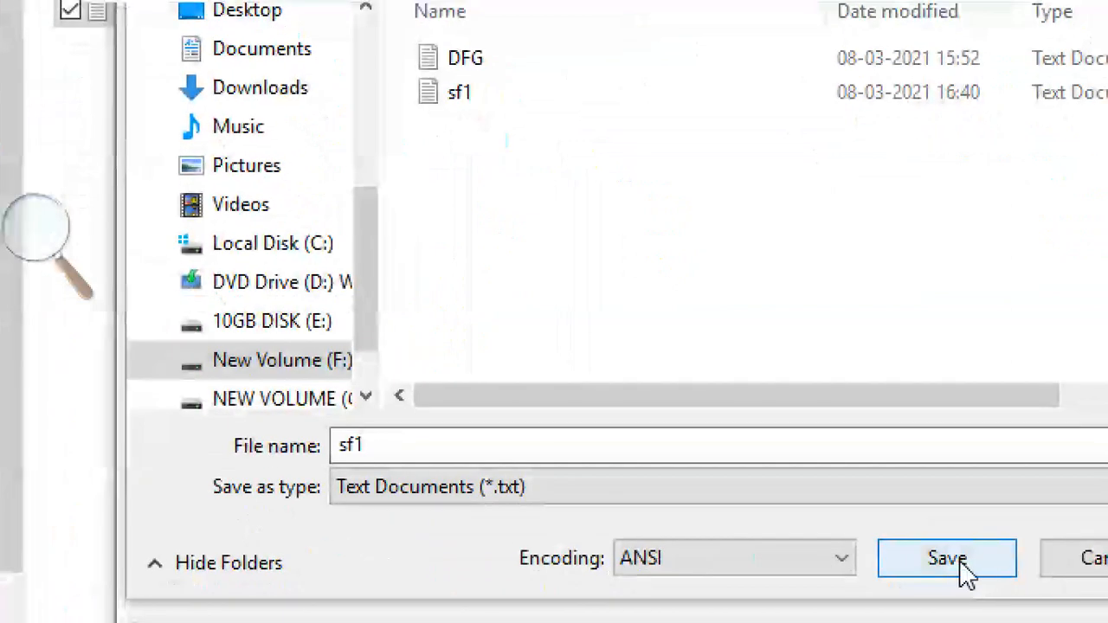
- Attempt to overwrite sf1.txt and dismiss the Access is denied error
left_click(978, 590)
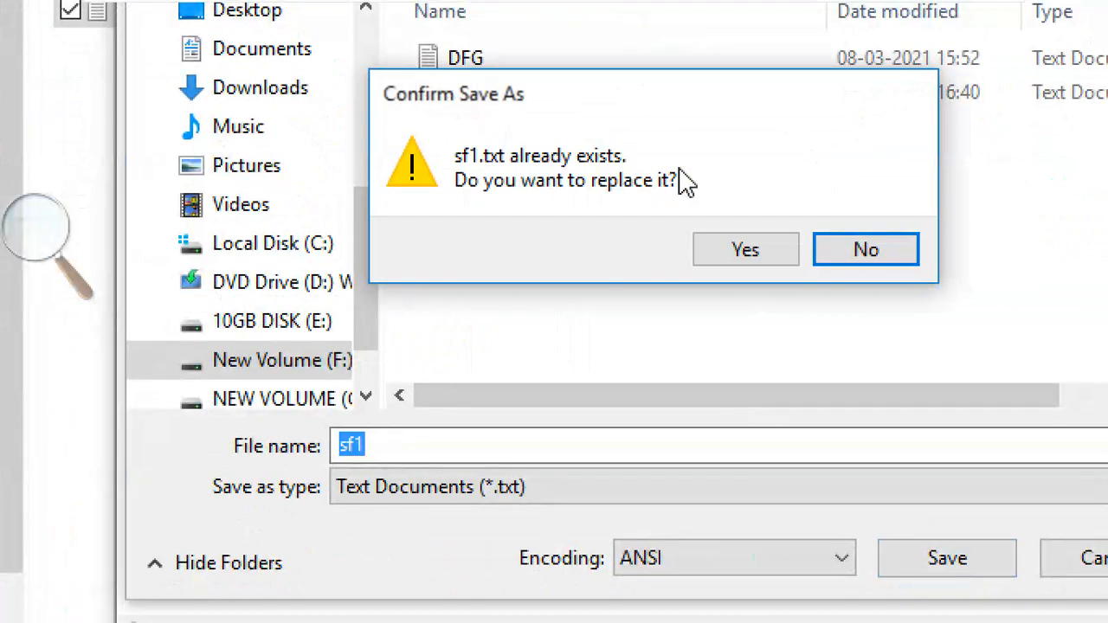
left_click(755, 256)
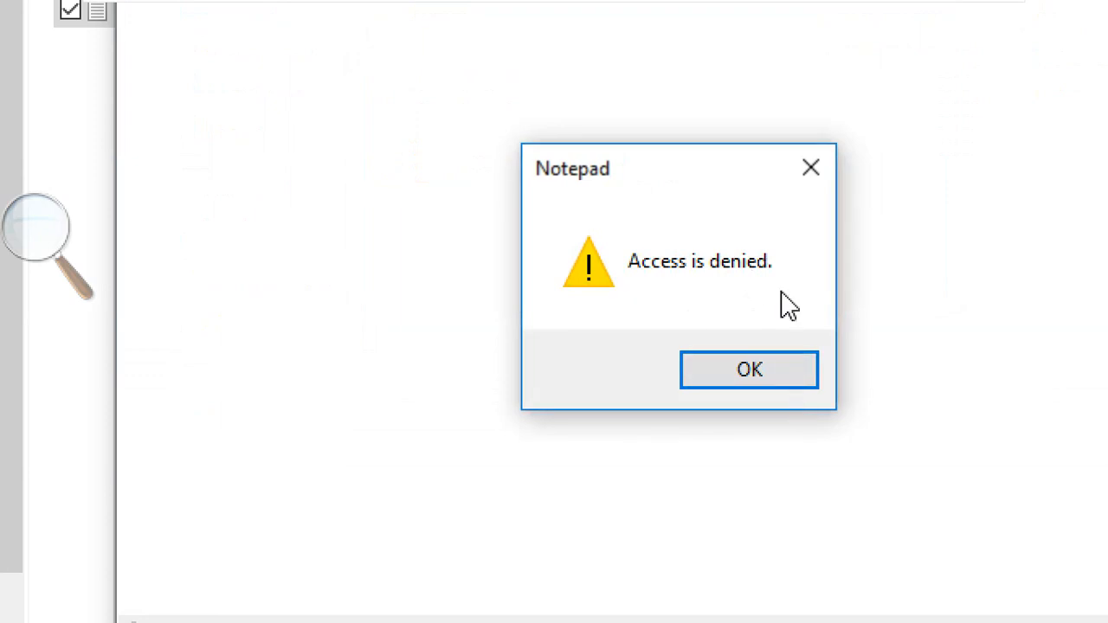
left_click(813, 372)
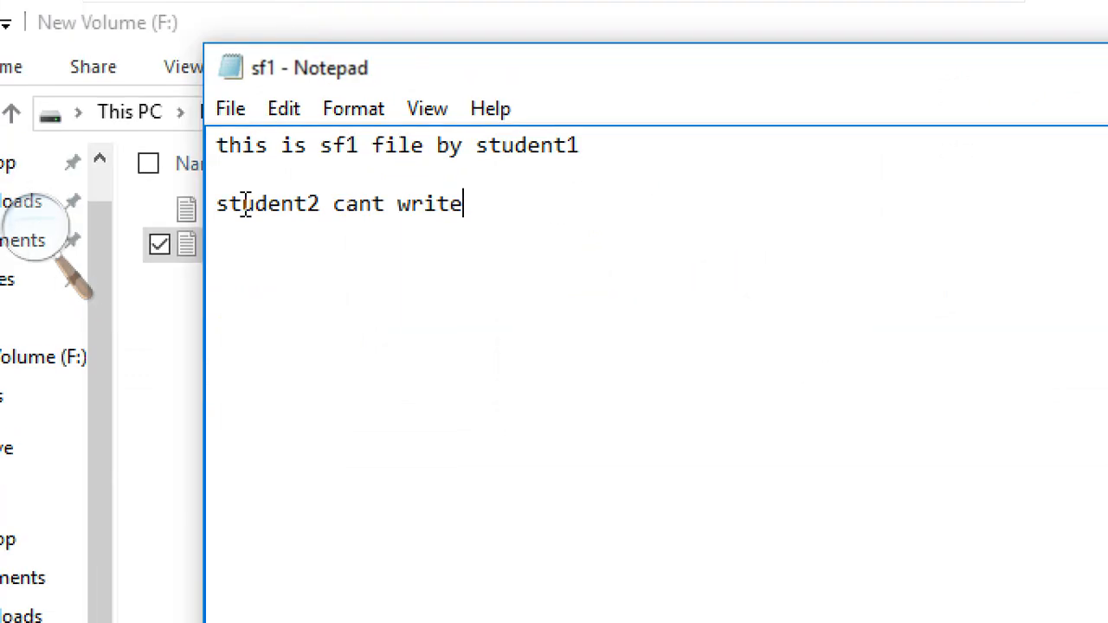
- Save the edited text under the new name sf1343 and shift Notepad's window left
left_click(238, 119)
left_click(180, 214)
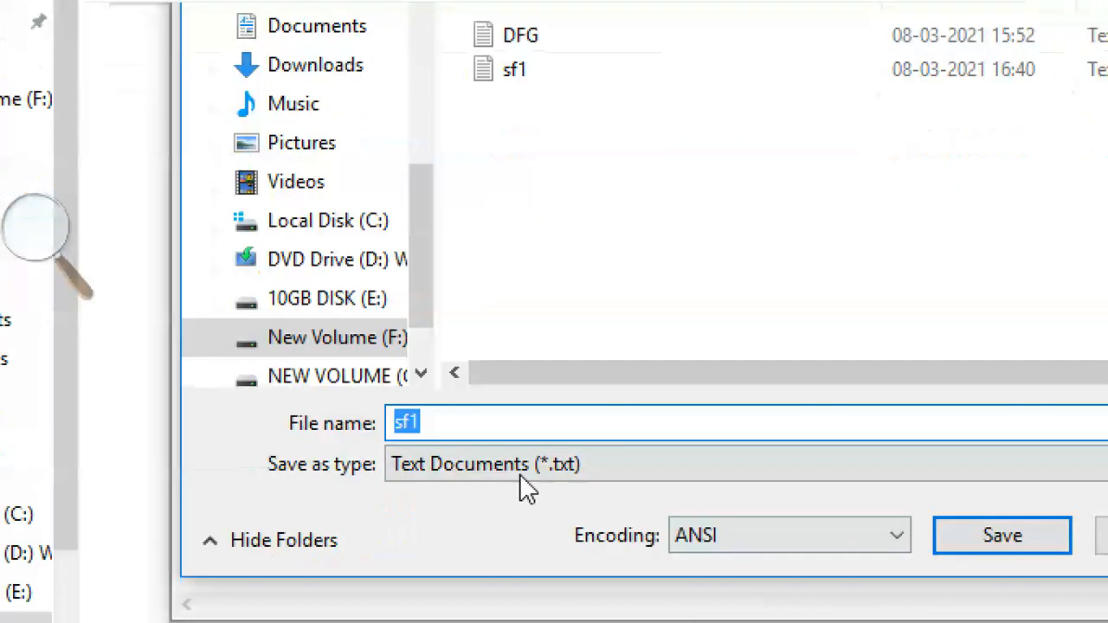
left_click(478, 419)
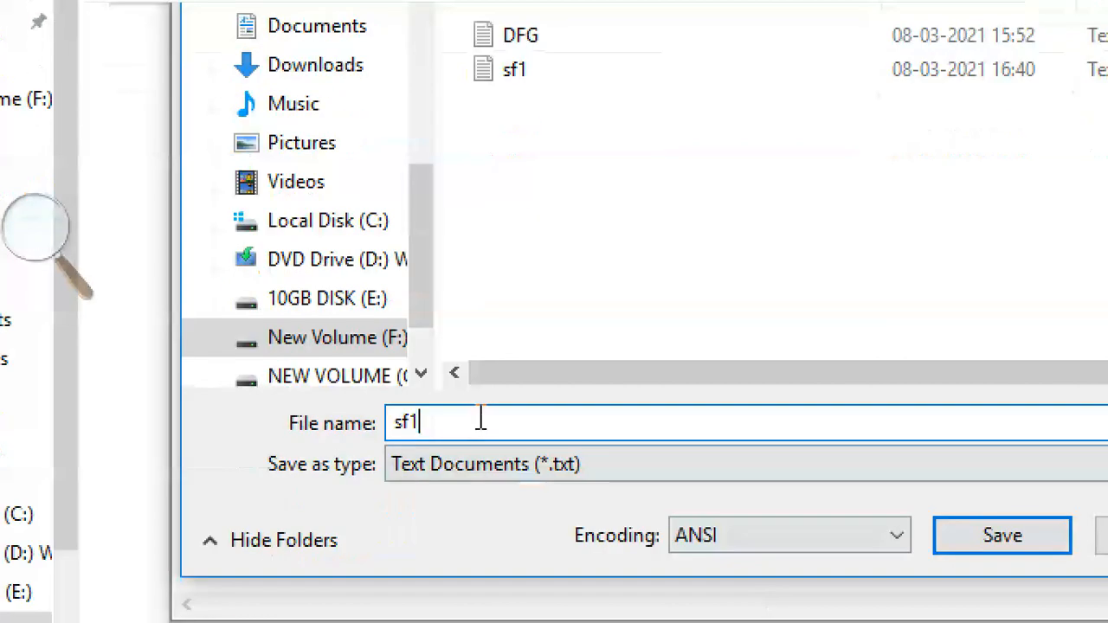
type("343")
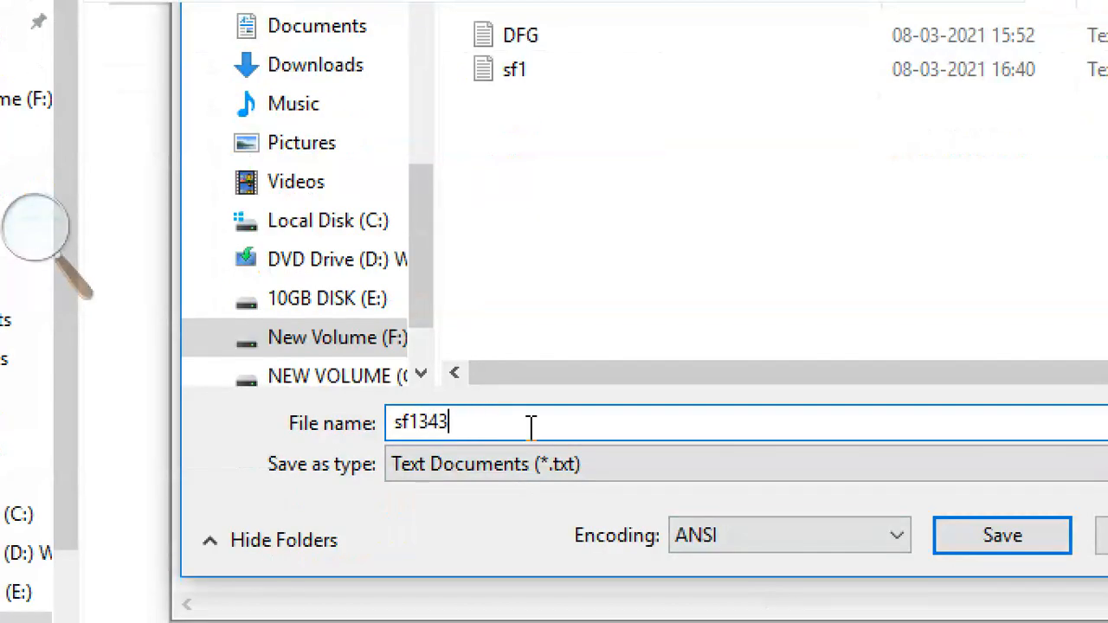
left_click(1007, 541)
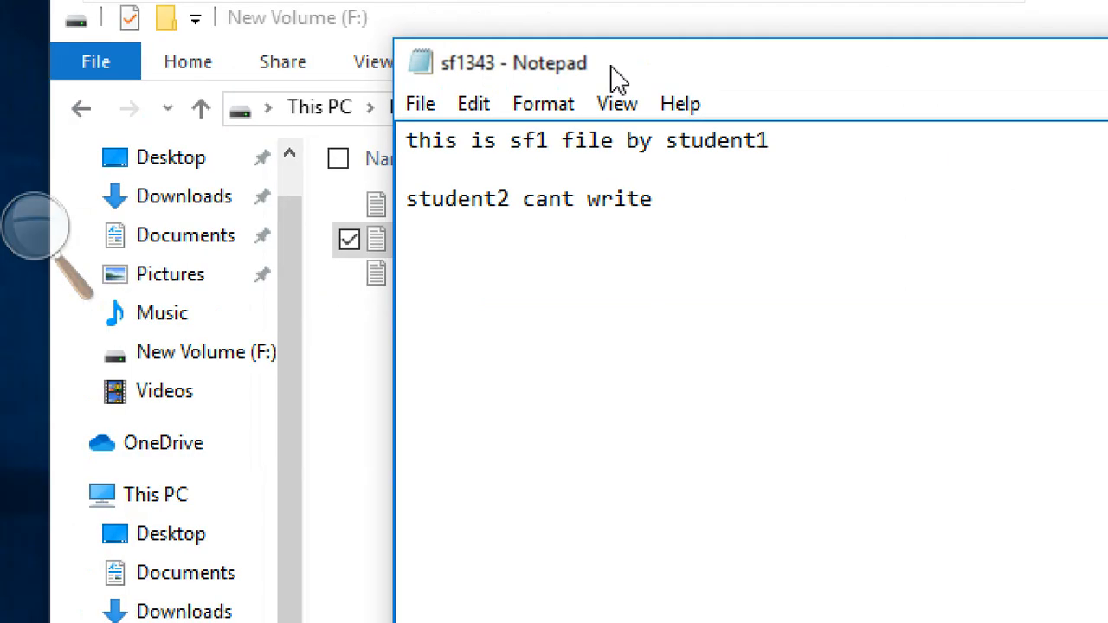
left_click_drag(710, 67, 284, 97)
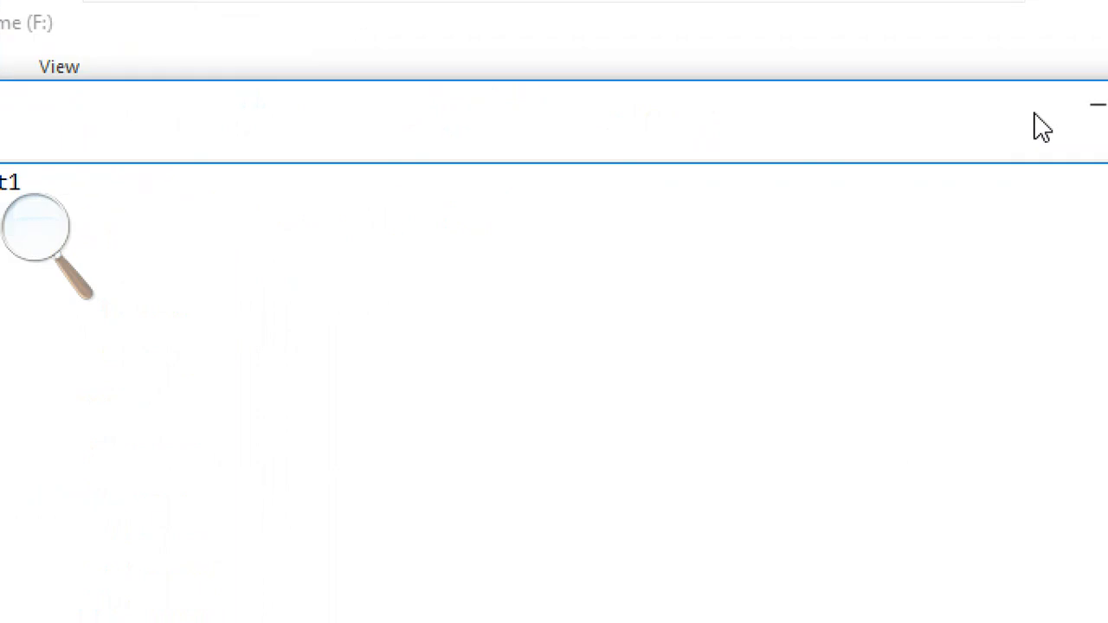
- Close the sf1343 note, then open sf1 to confirm it lacks the added line and close it
left_click(1068, 105)
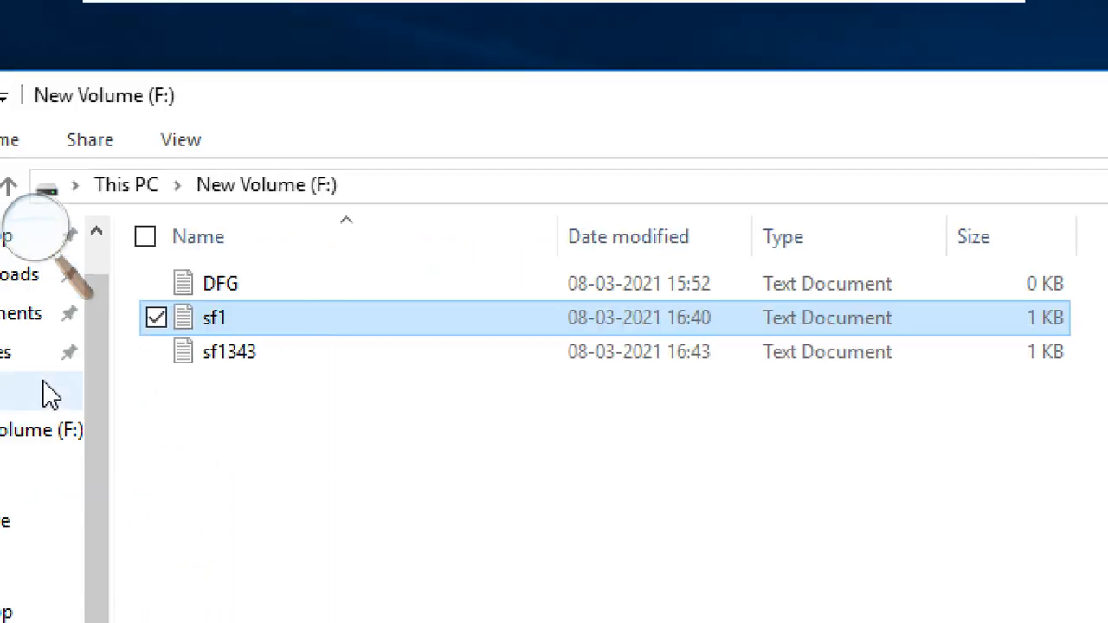
double_click(328, 318)
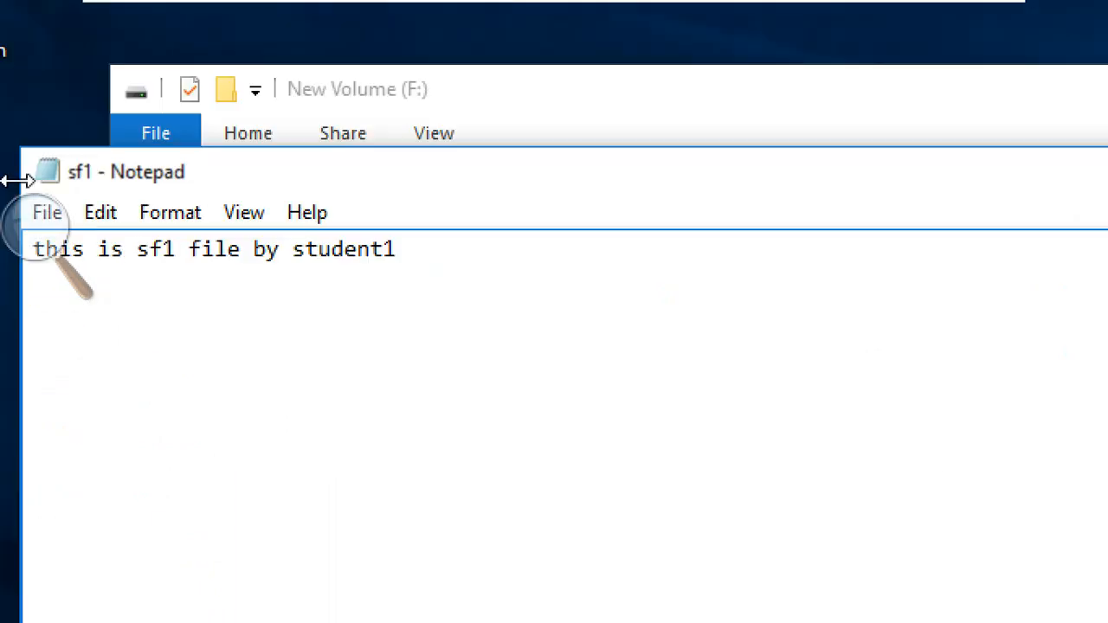
left_click(71, 227)
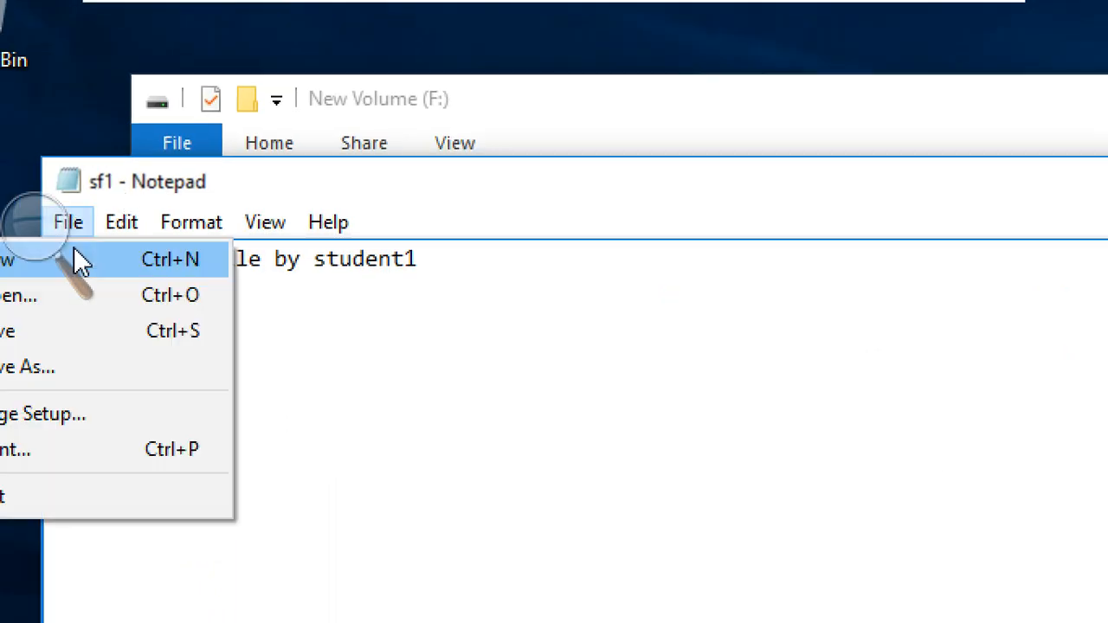
left_click(41, 509)
left_click(589, 428)
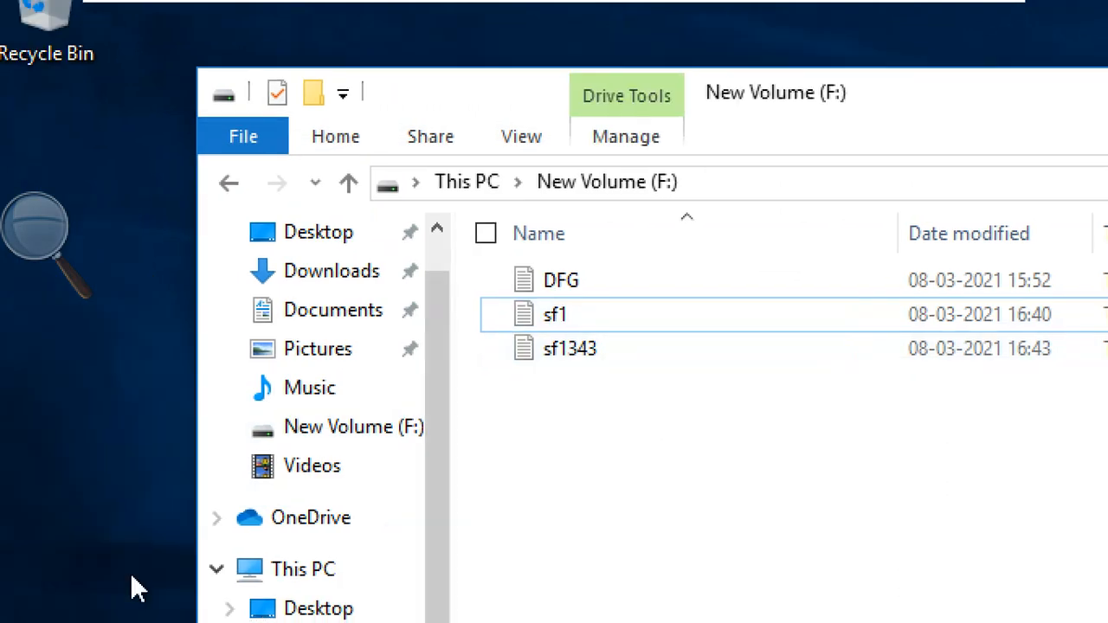
- Open sf1343 to confirm it holds the 'student2 cant write' line, then close it and the F: window
double_click(701, 189)
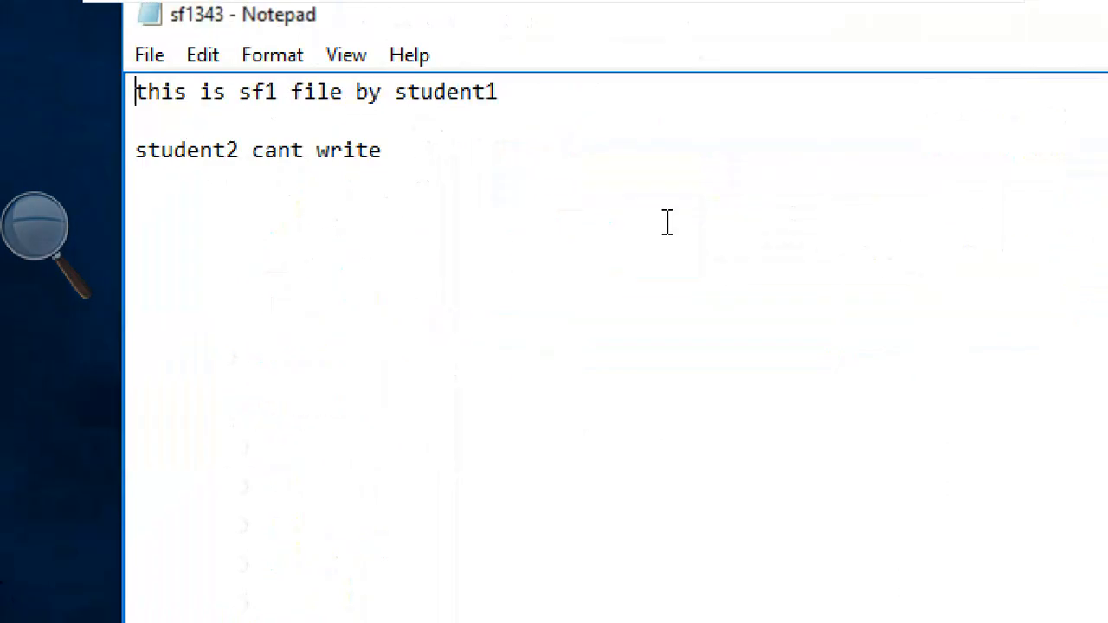
left_click_drag(461, 148, 78, 148)
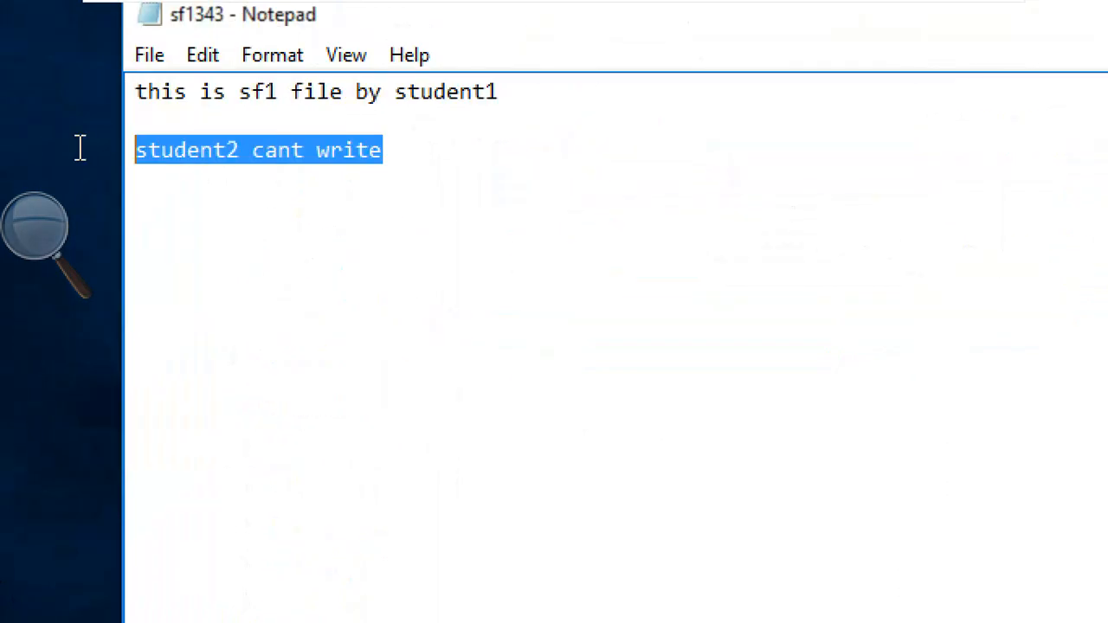
left_click(332, 164)
left_click(149, 55)
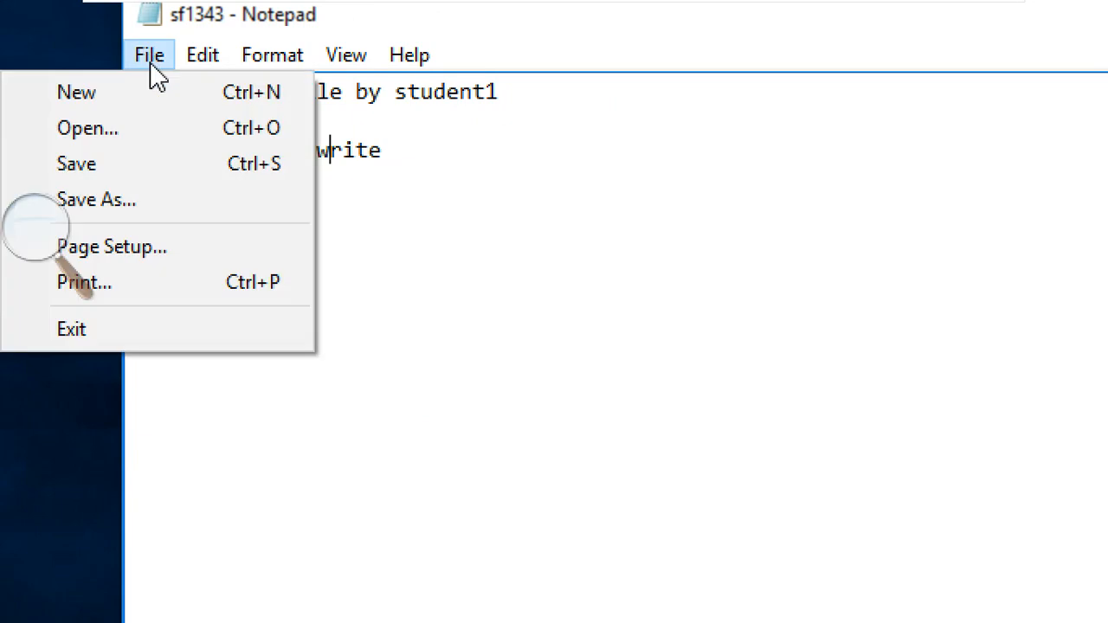
left_click(119, 333)
left_click(792, 266)
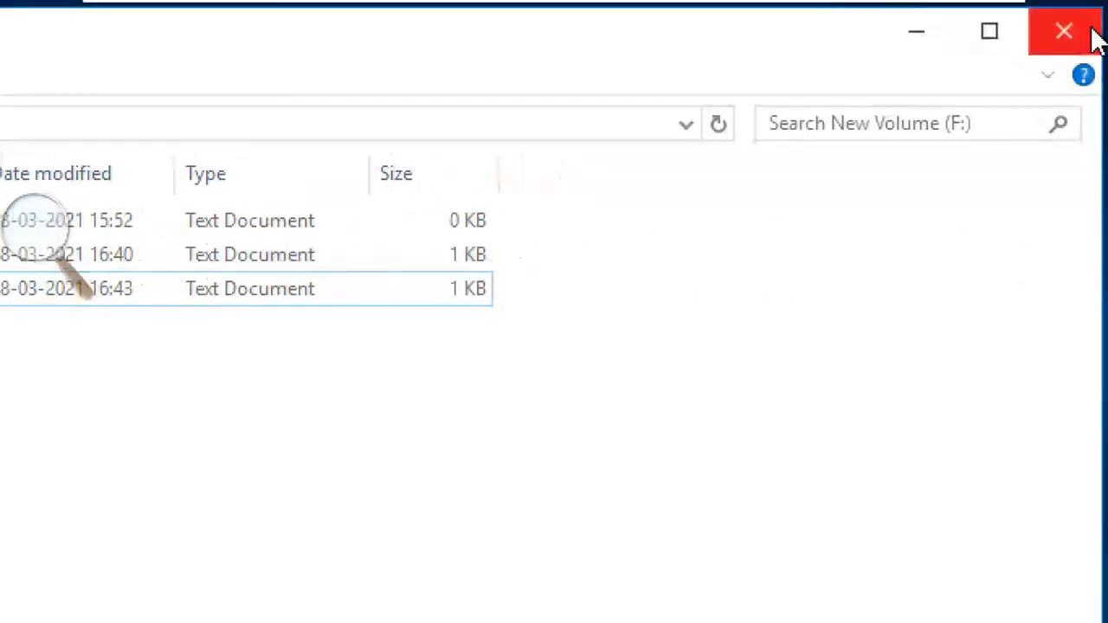
left_click(1092, 32)
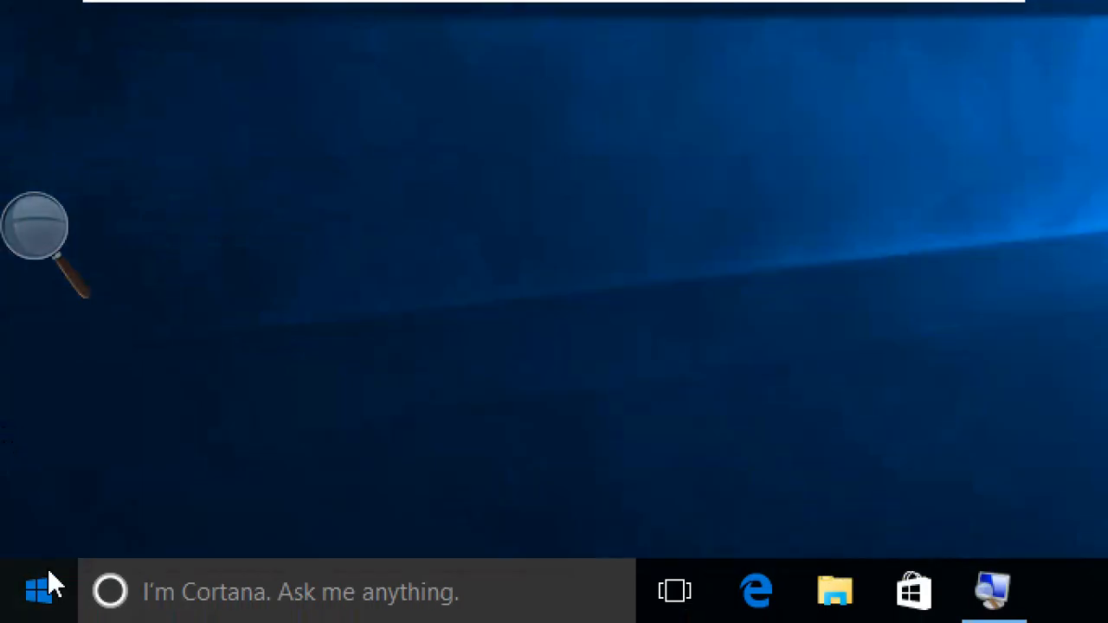
- Sign out of the current Windows account
left_click(48, 578)
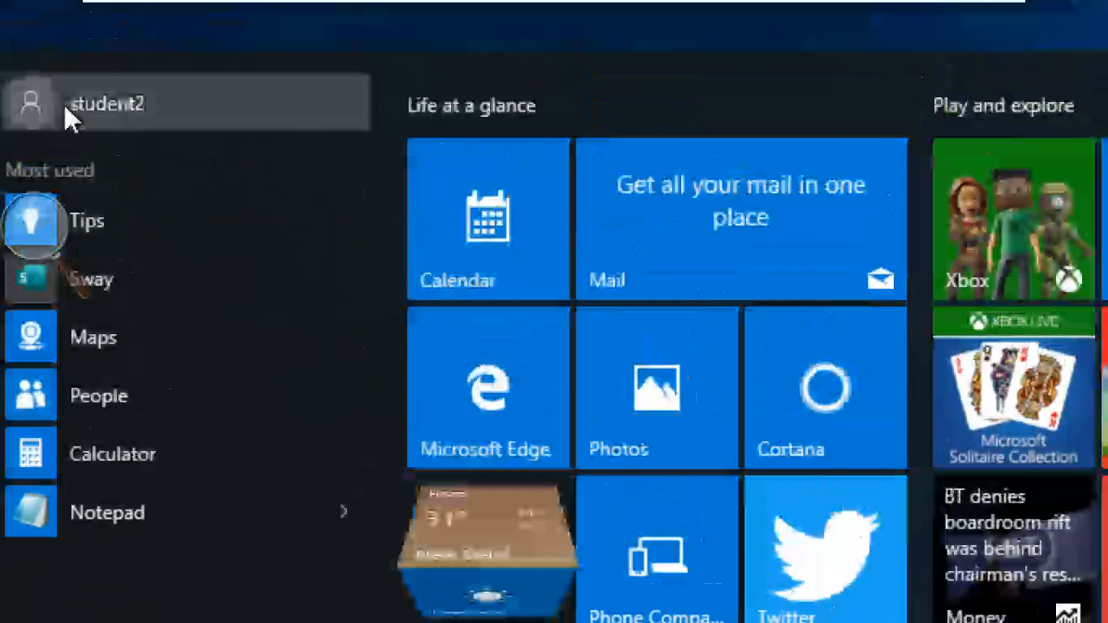
left_click(63, 103)
left_click(178, 286)
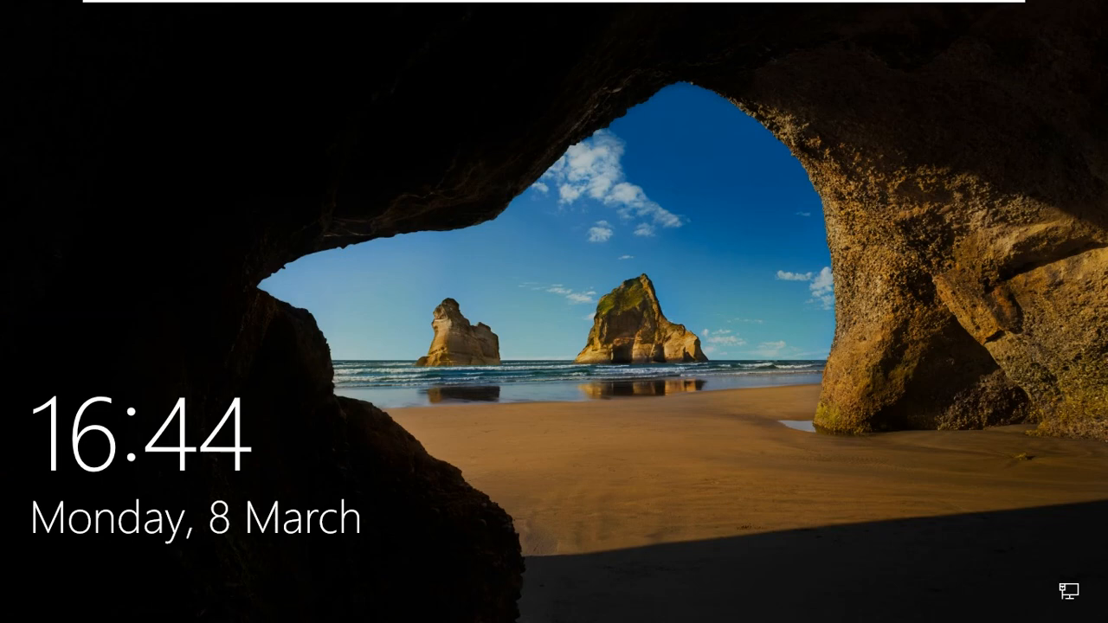
- Sign in as student1 with the account password, then minimize the VMware full-screen view to the host
left_click(559, 445)
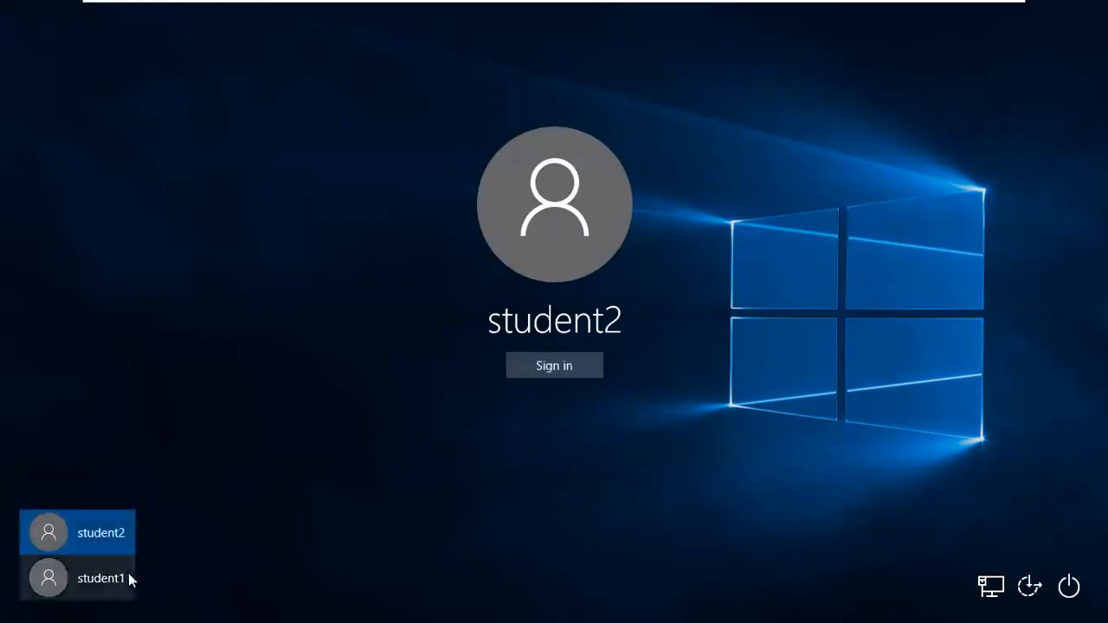
left_click(128, 576)
type("*****")
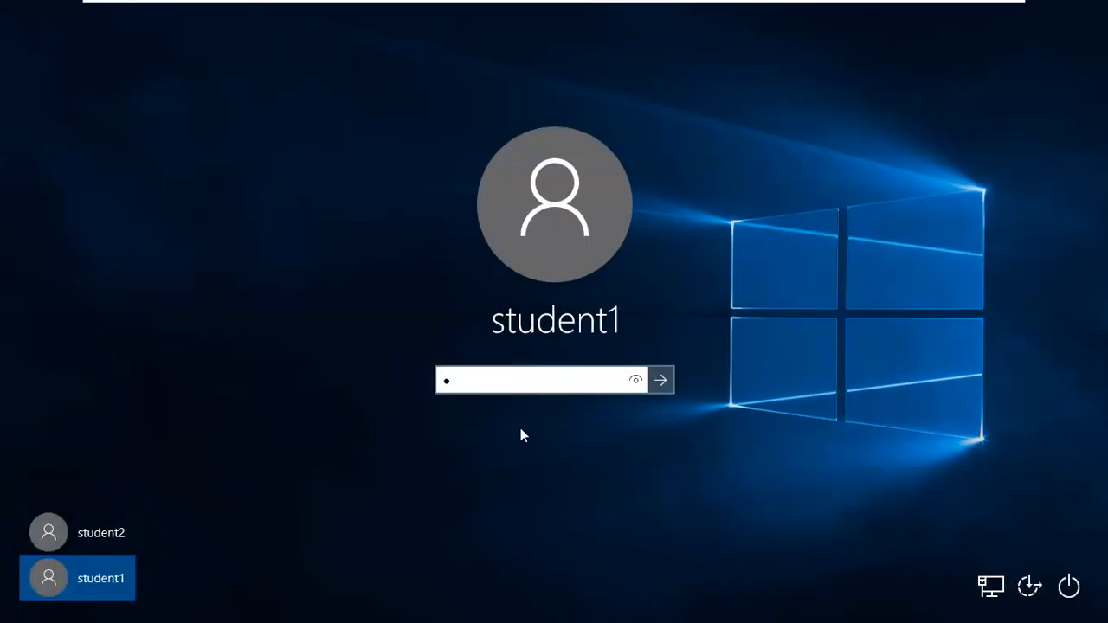
type("****")
key("Return")
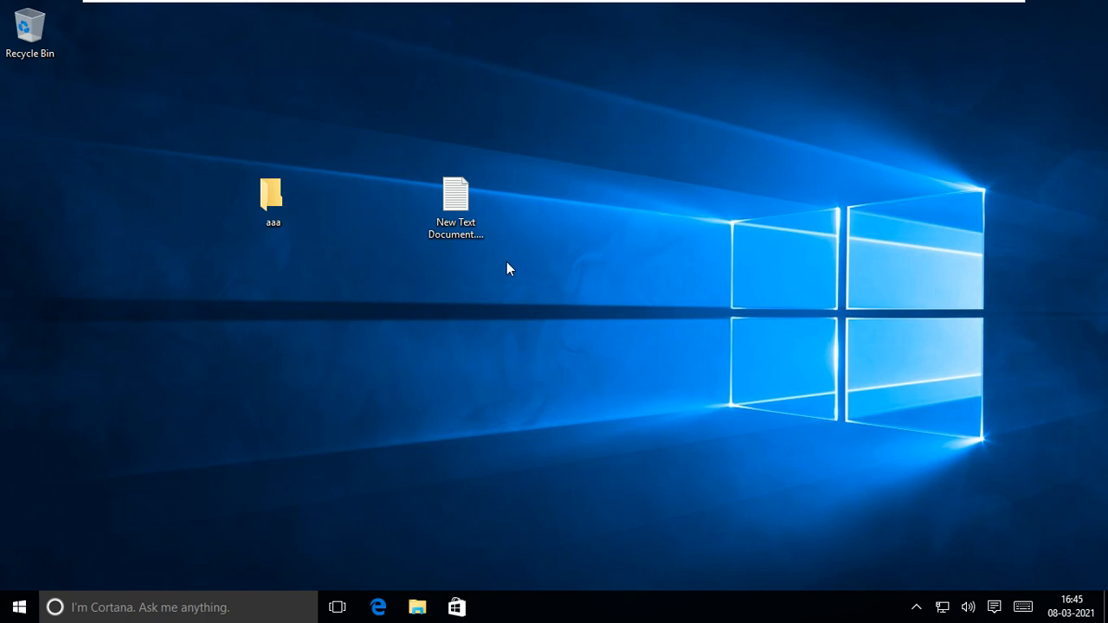
mouse_move(865, 2)
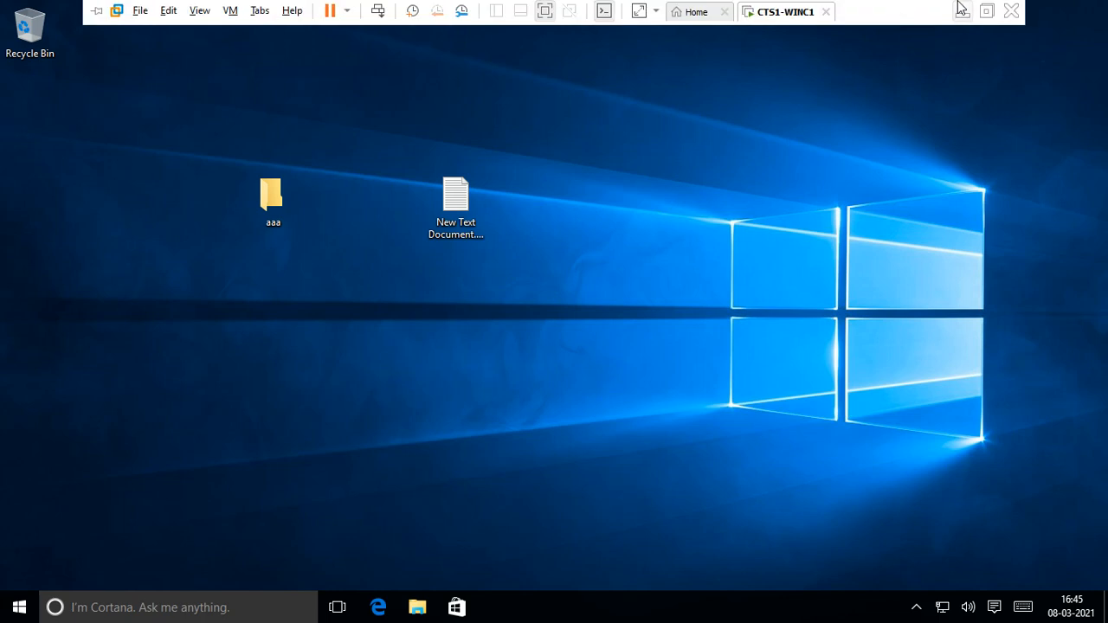
left_click(960, 9)
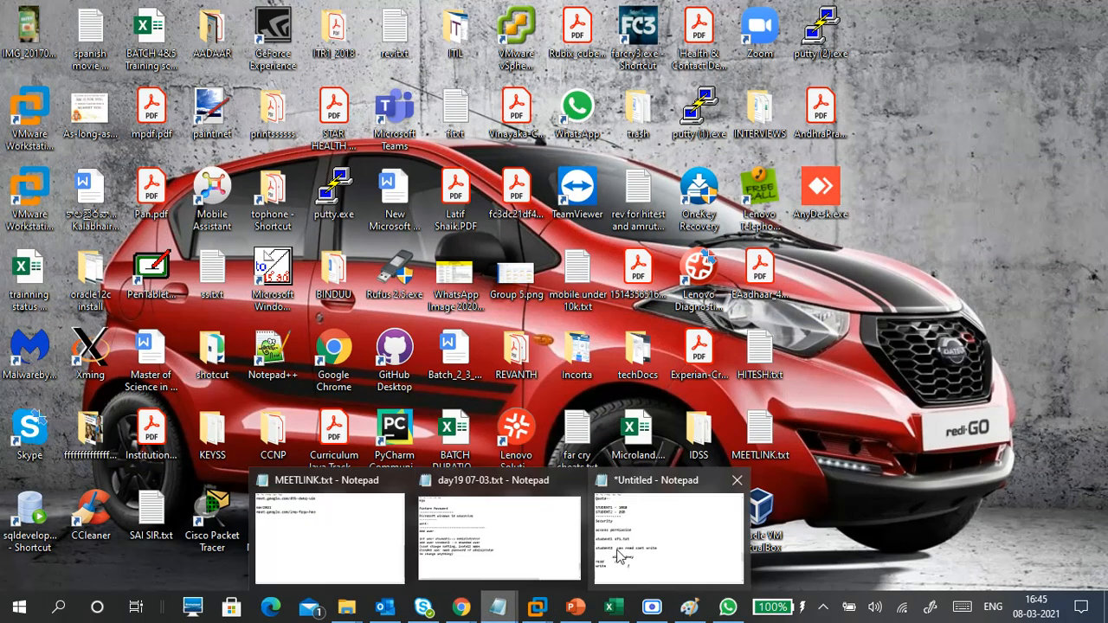
- Add a dashed separator line below the read/write table in the Notepad notes
left_click(630, 559)
scroll(530, 449, "down", 3)
left_click(315, 242)
type("-----------")
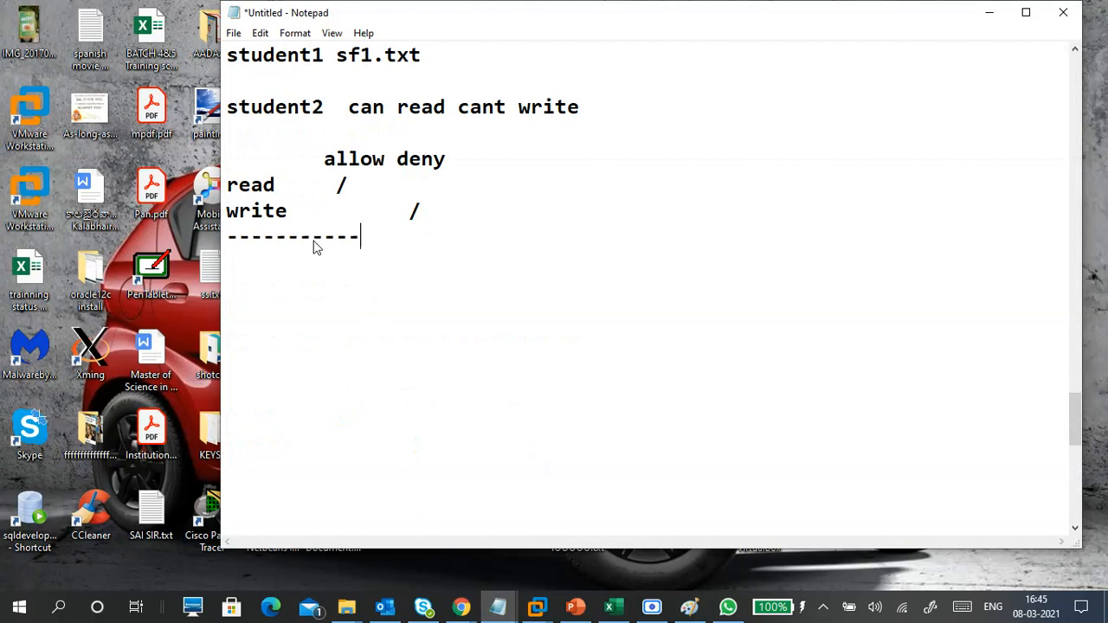
type("----------------")
key("Return")
key("Return")
- Type the heading 'Encryption- EFS' under the separator
type("Ec")
key("BackSpace")
type("ncryption")
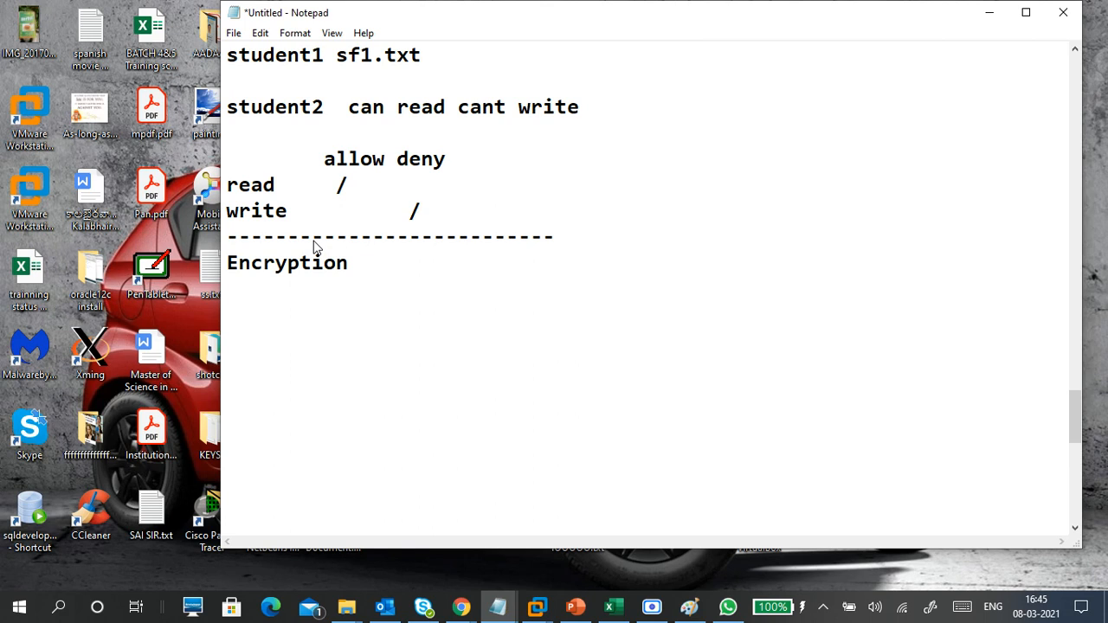
type("- ef")
key("BackSpace")
key("BackSpace")
type("EFS")
key("Return")
key("Return")
- Add a 'pic1' line beneath the heading with 'student1' inserted above it
type("pac")
key("BackSpace")
key("BackSpace")
type("ic1")
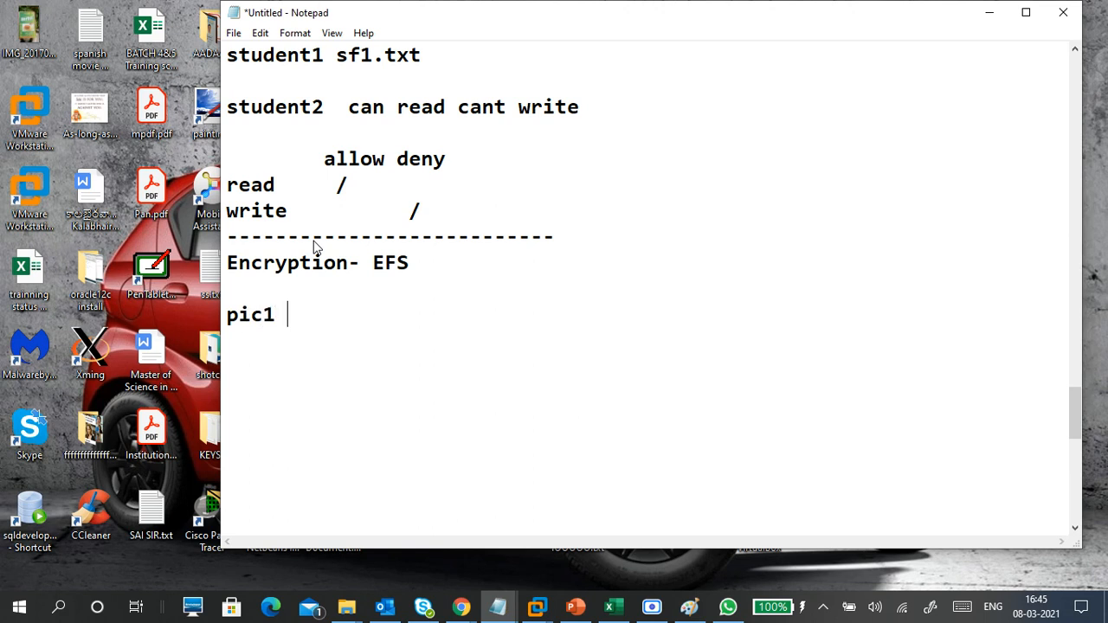
key("Left")
key("Left")
key("Left")
key("Left")
key("Left")
key("Right")
key("Left")
key("Return")
type("student1")
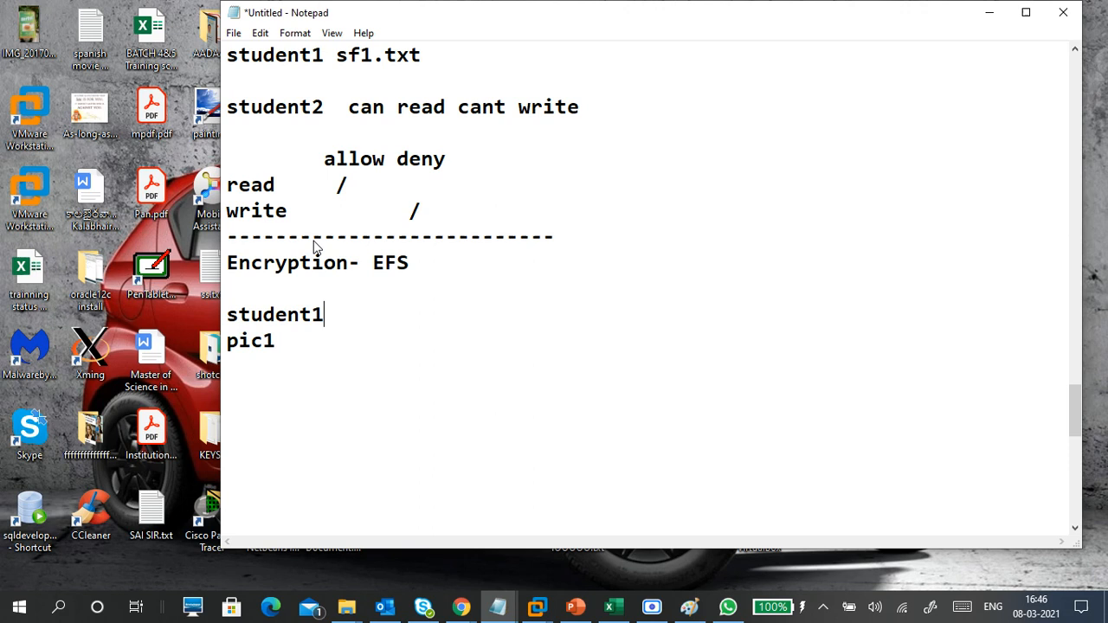
- Append '-encrypt' to the pic1 line and add a '-key/certificate - backup' line below
key("Return")
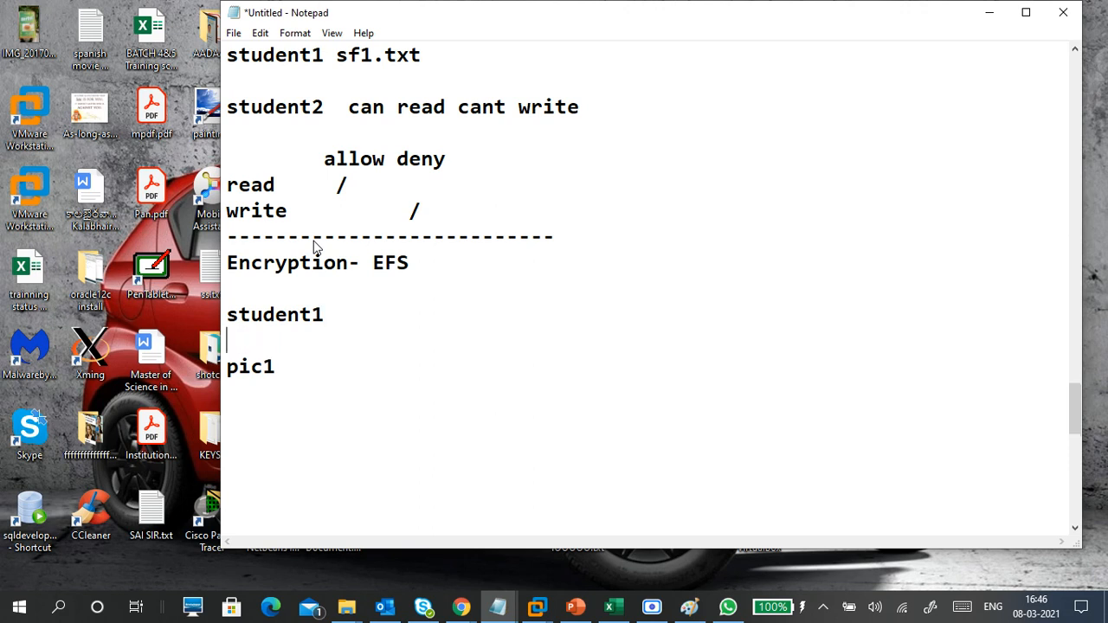
key("Return")
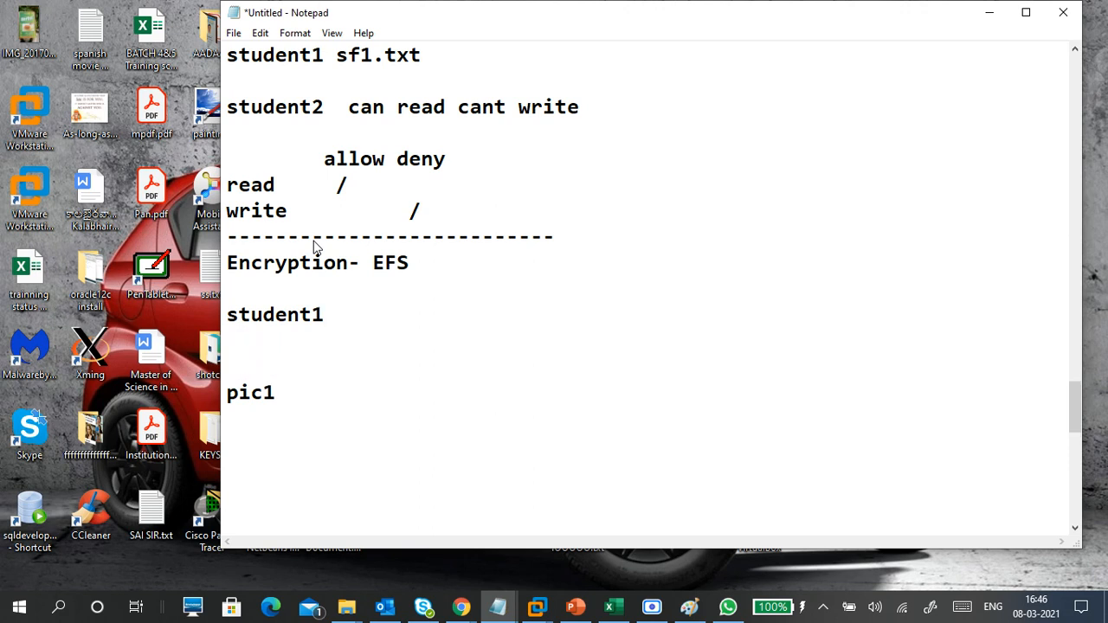
key("BackSpace")
key("BackSpace")
key("Down")
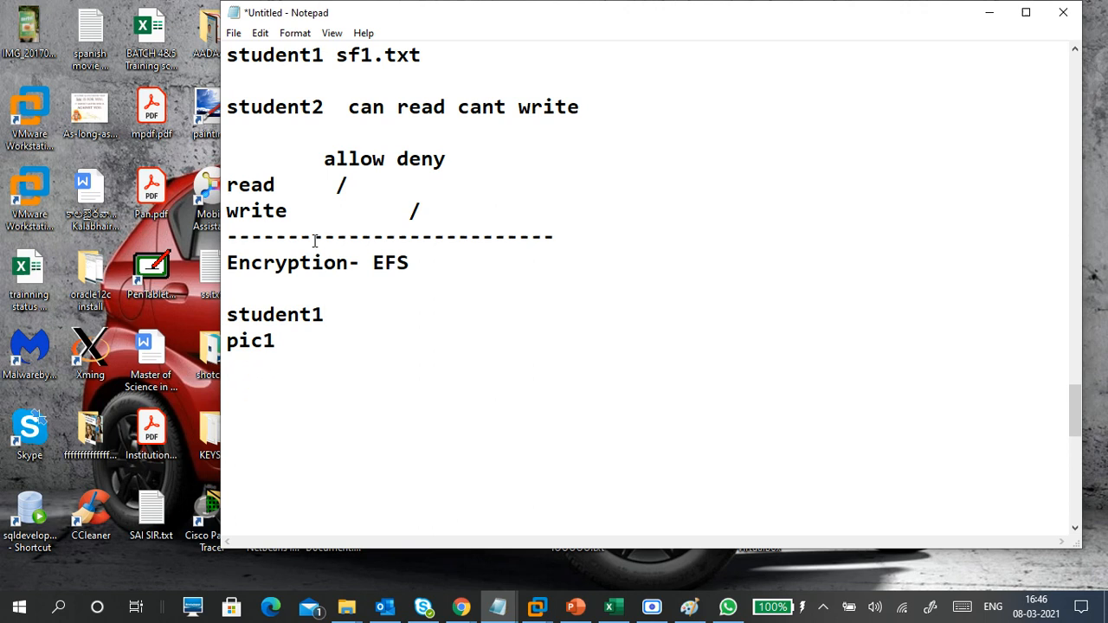
type("-encrypt")
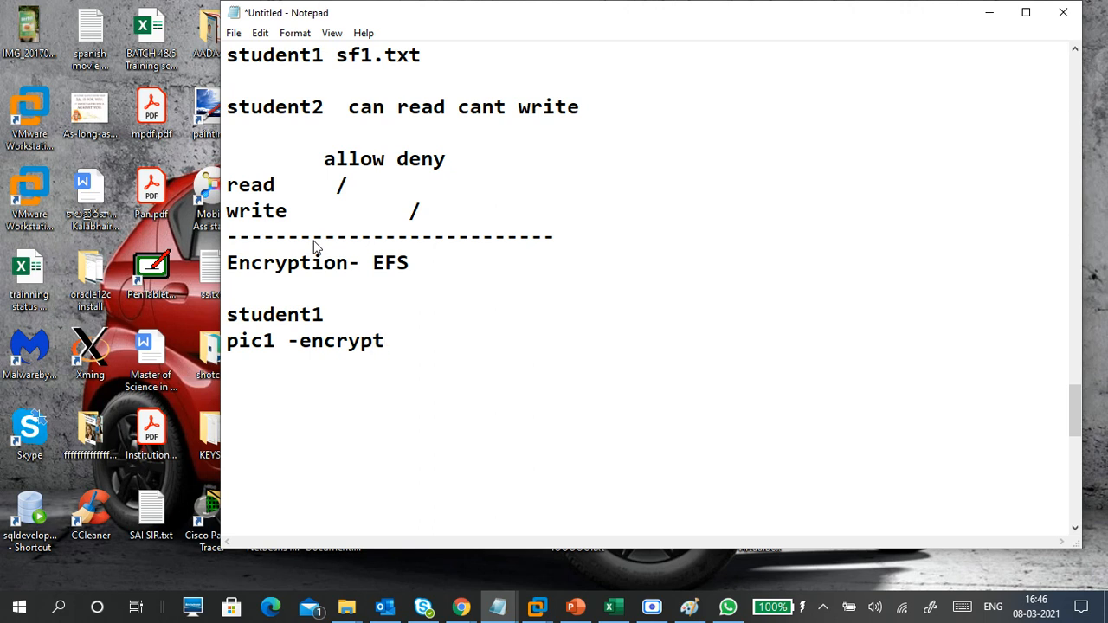
key("Return")
type("-key/certificate")
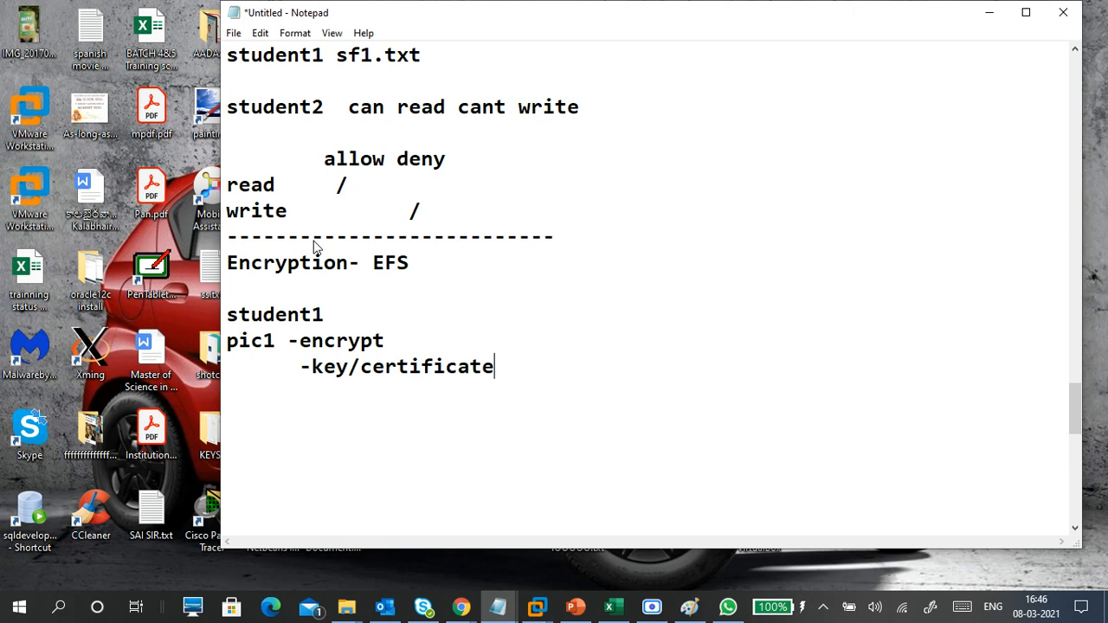
type(" - backup")
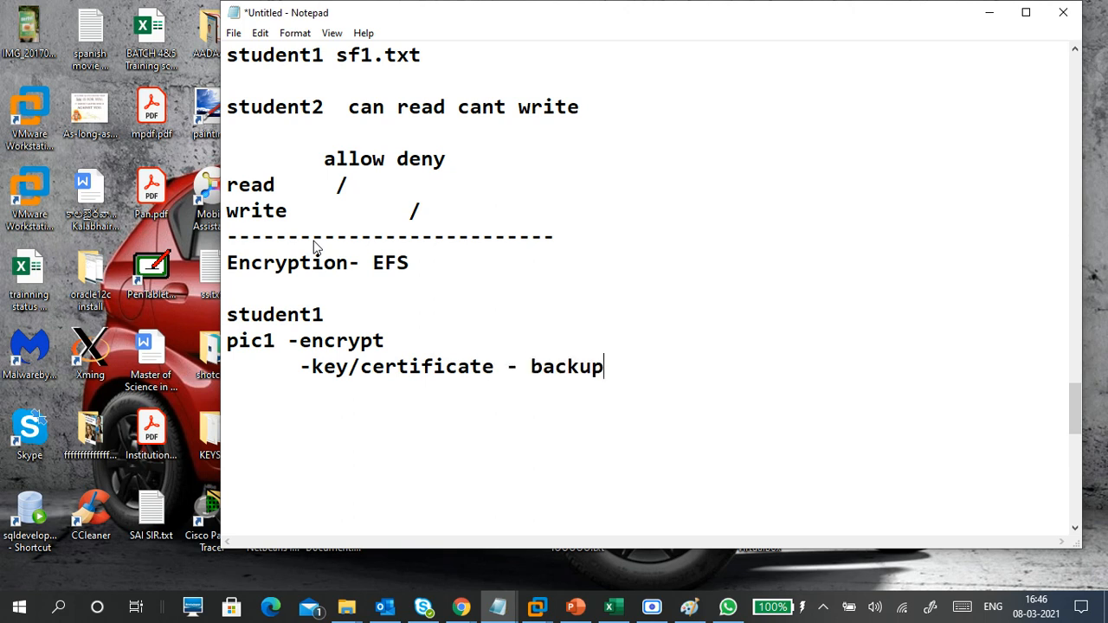
- Add a student2 block with 'pic1' and 'add key/certificate (import)' lines
key("Return")
key("Return")
type("student")
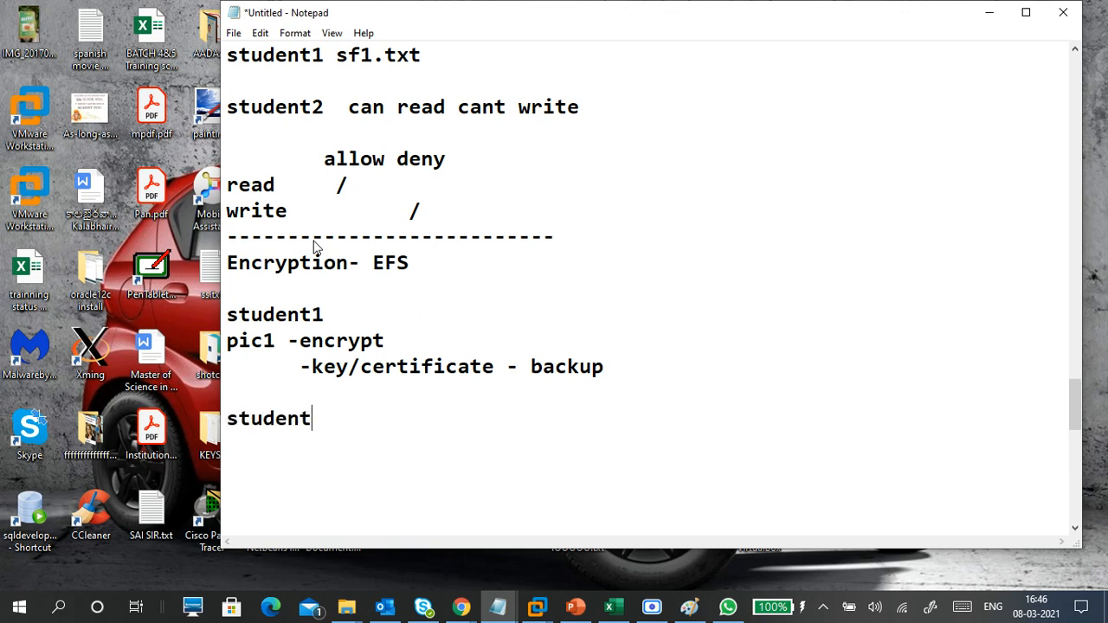
type("2")
key("Return")
type("pic1")
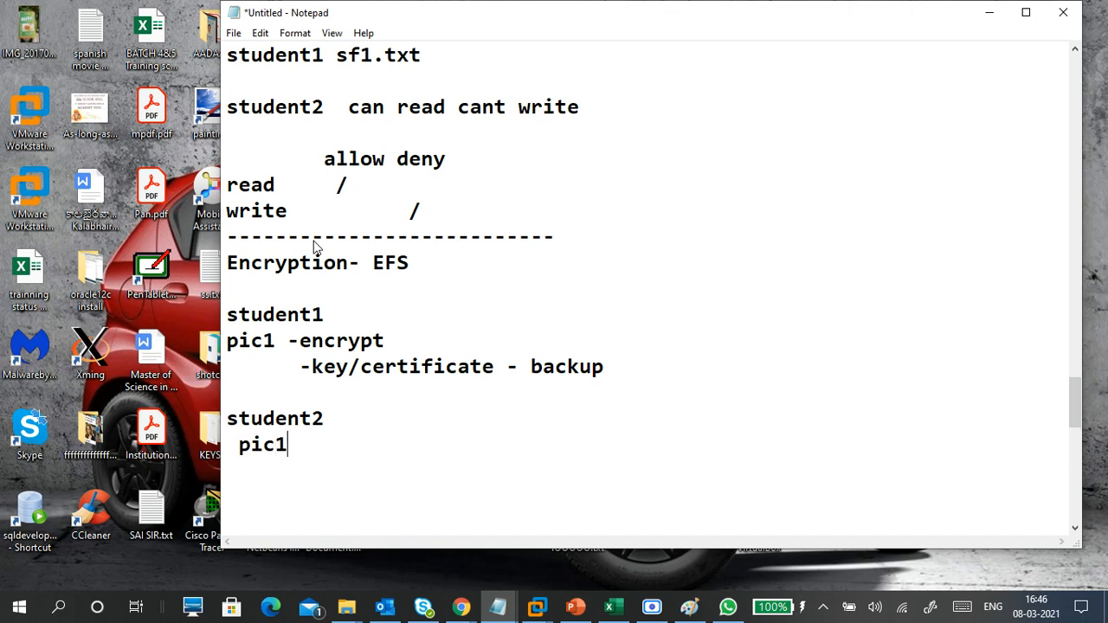
key("Return")
key("Return")
type("add ")
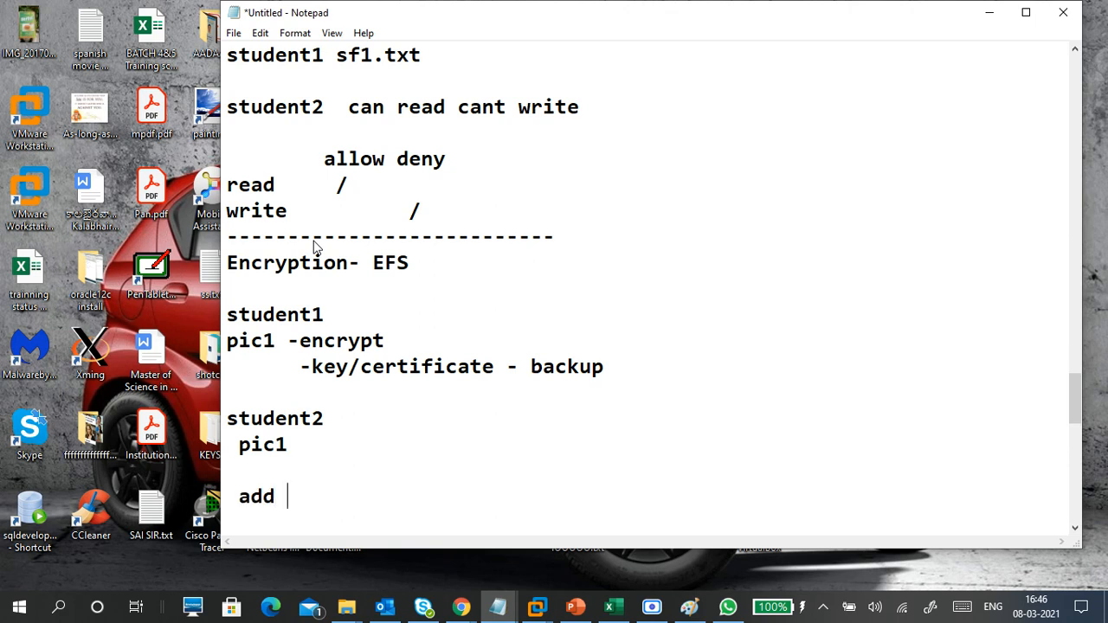
type("key/certifi")
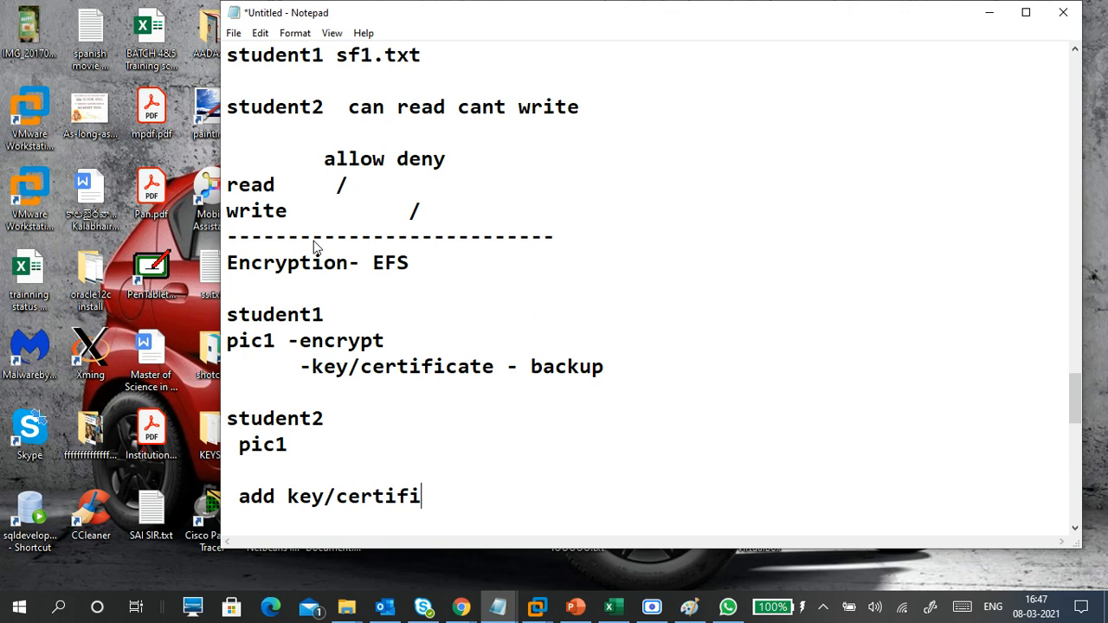
type("cate")
type("(import")
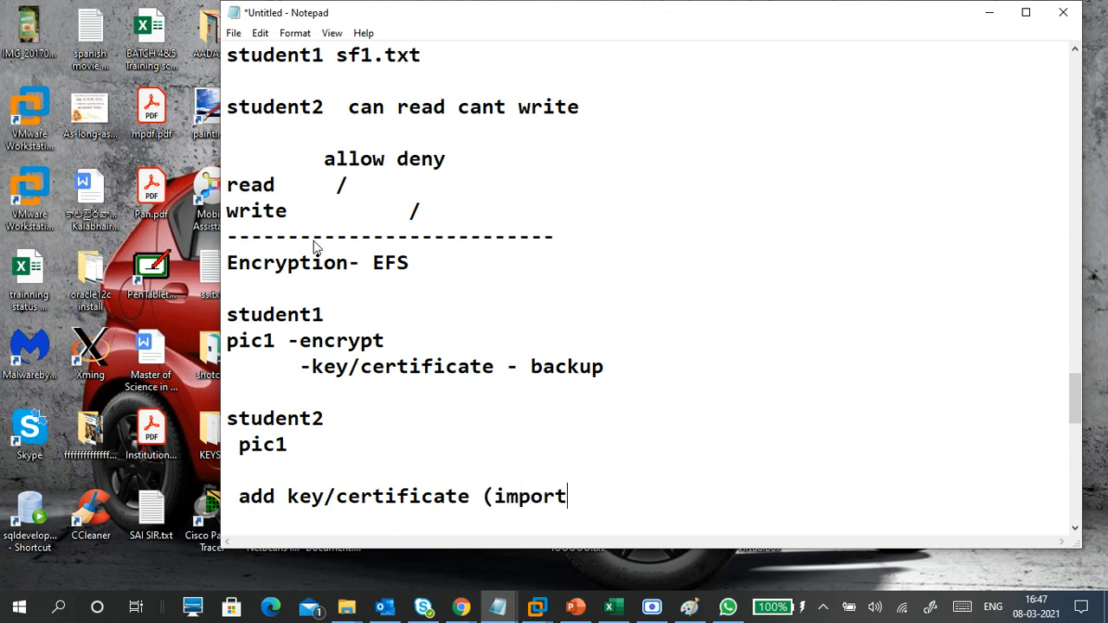
type(")")
key("Up")
- Append '(export)' to the key/certificate backup line
left_click(614, 350)
left_click(630, 369)
type("(export)")
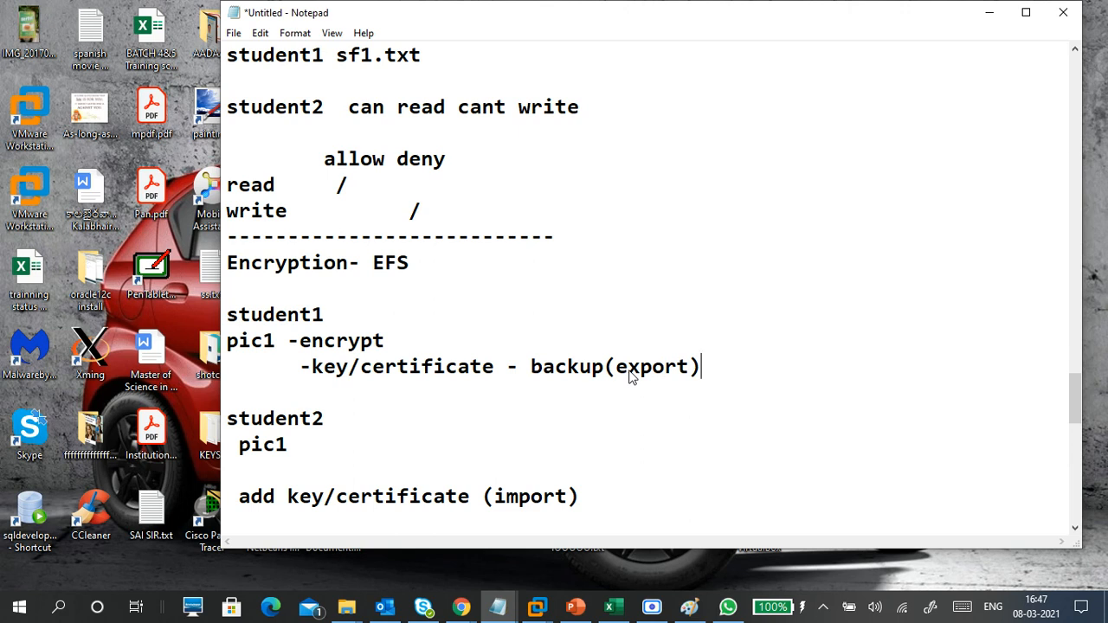
left_click_drag(606, 496, 458, 496)
left_click(330, 464)
- Add '--cant open' after student2's pic1, a 'pic1 --can open' line, and a closing dash row
scroll(353, 482, "down", 2)
left_click(273, 392)
left_click(332, 295)
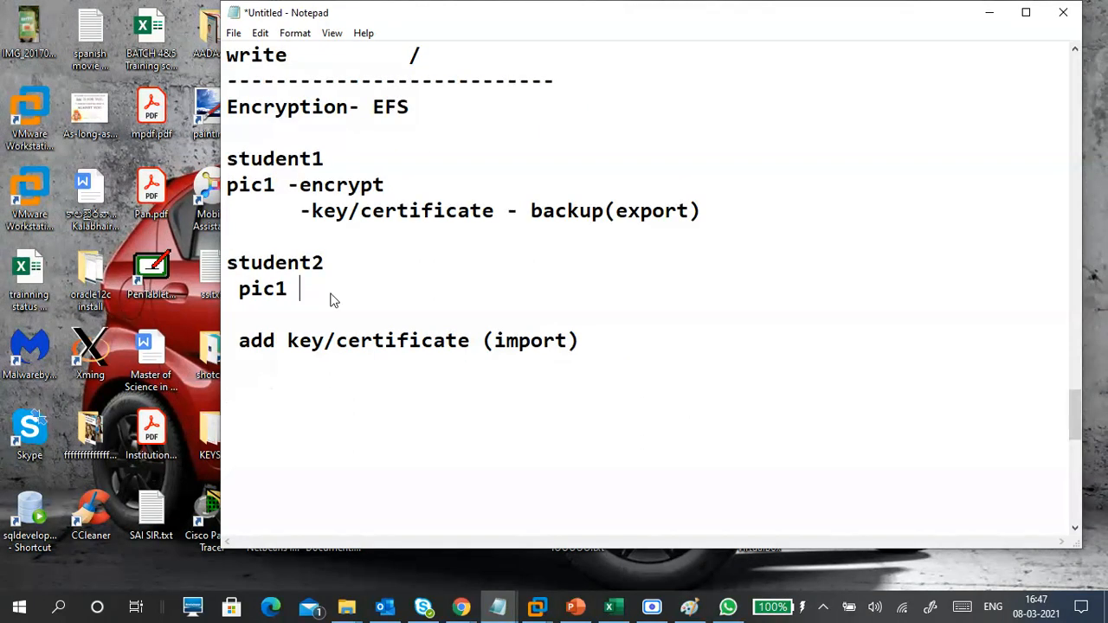
type("--cant open")
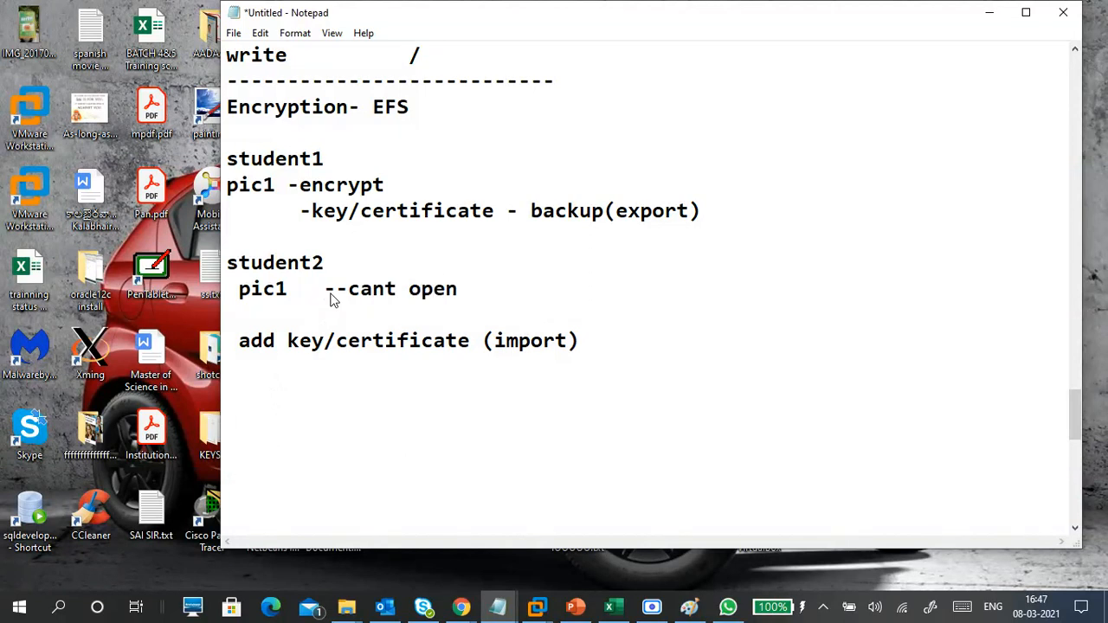
left_click(318, 396)
type("pic1 --can ")
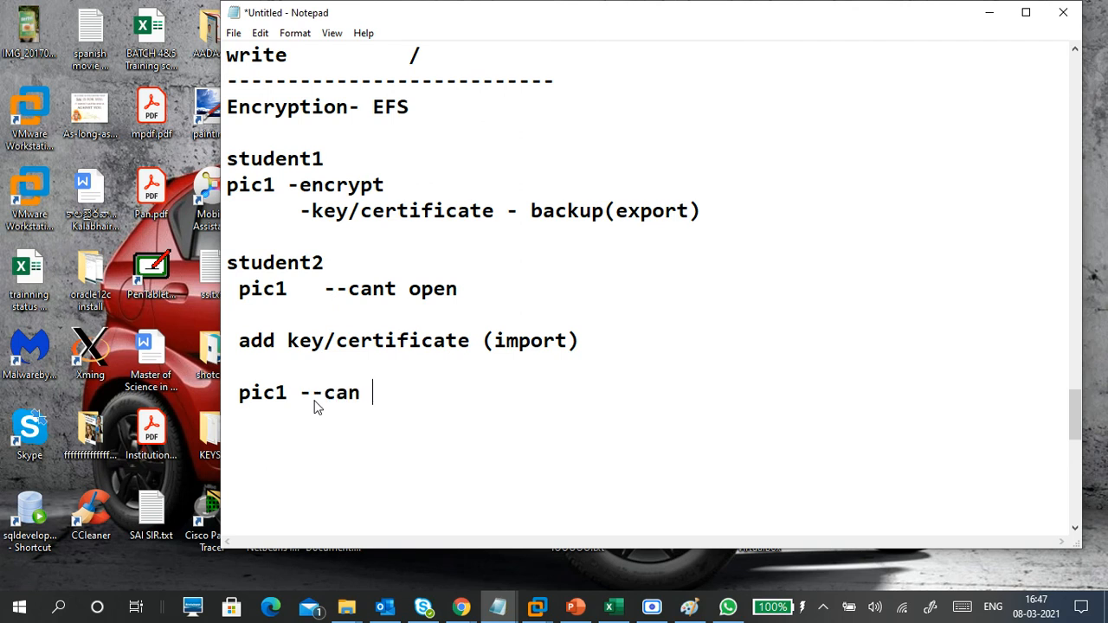
type("open")
key("Return")
type("-----------------------------")
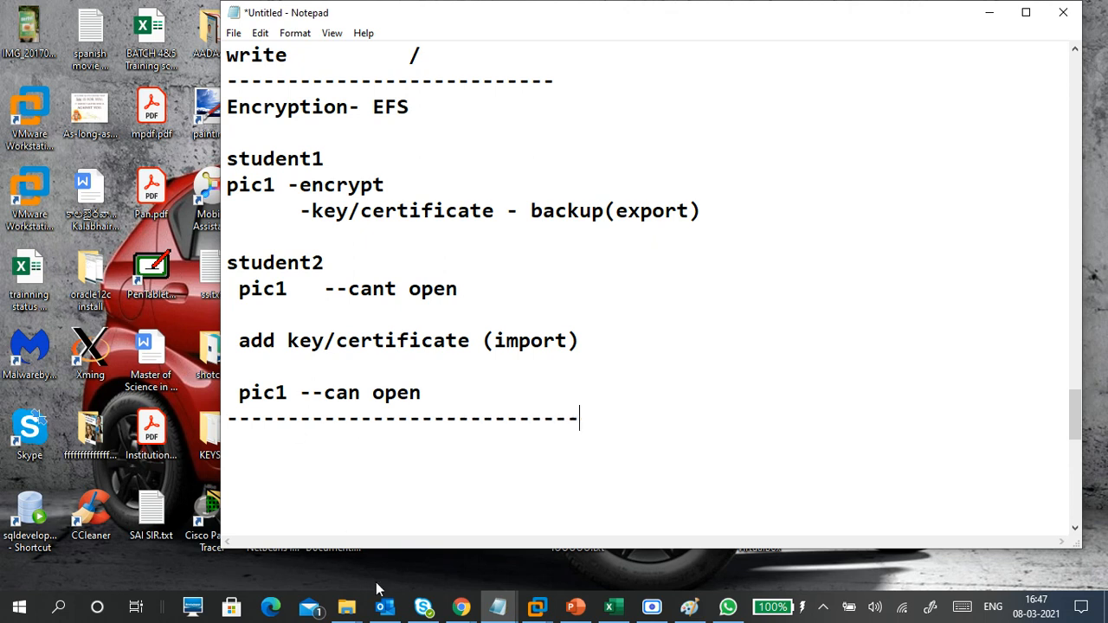
- Return to the Windows 10 VM and open New Volume (F:) from This PC in File Explorer
mouse_move(536, 606)
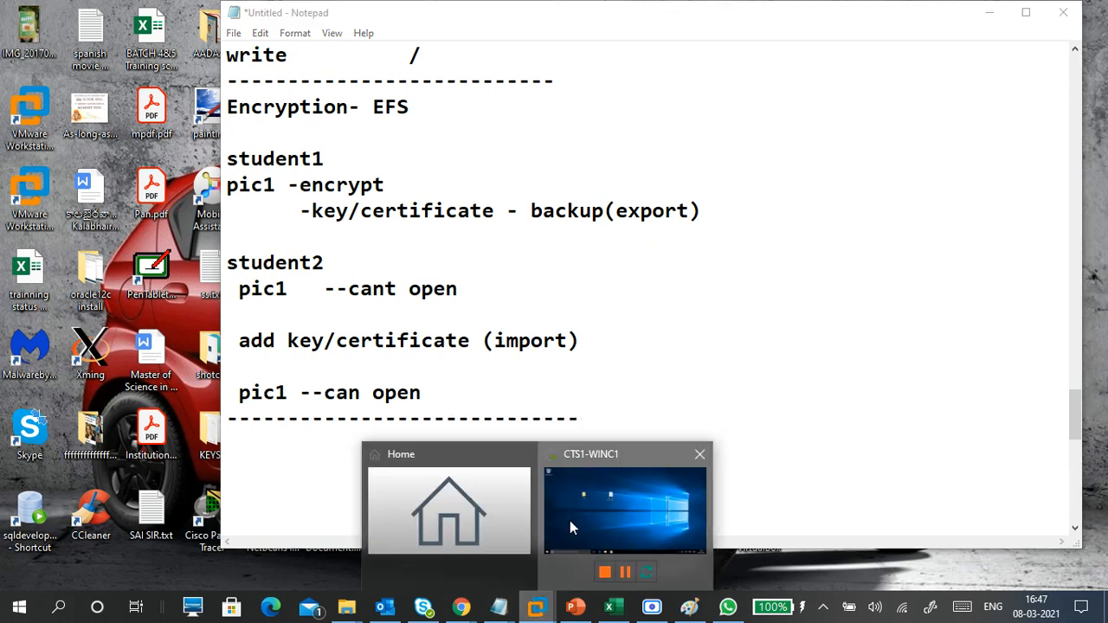
left_click(570, 520)
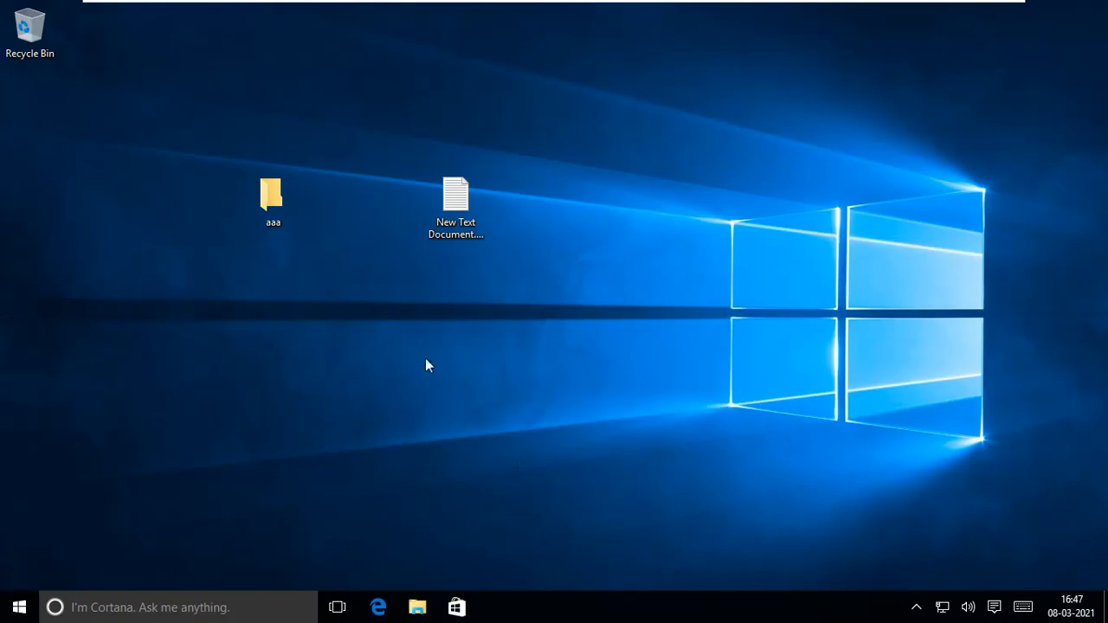
left_click(19, 606)
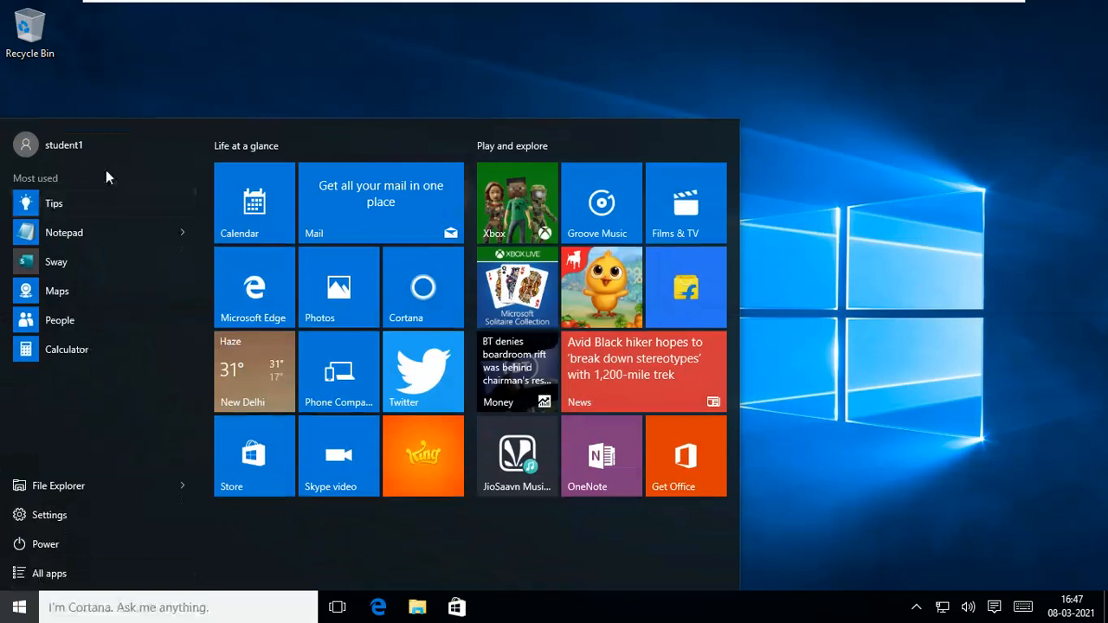
left_click(831, 298)
key("super")
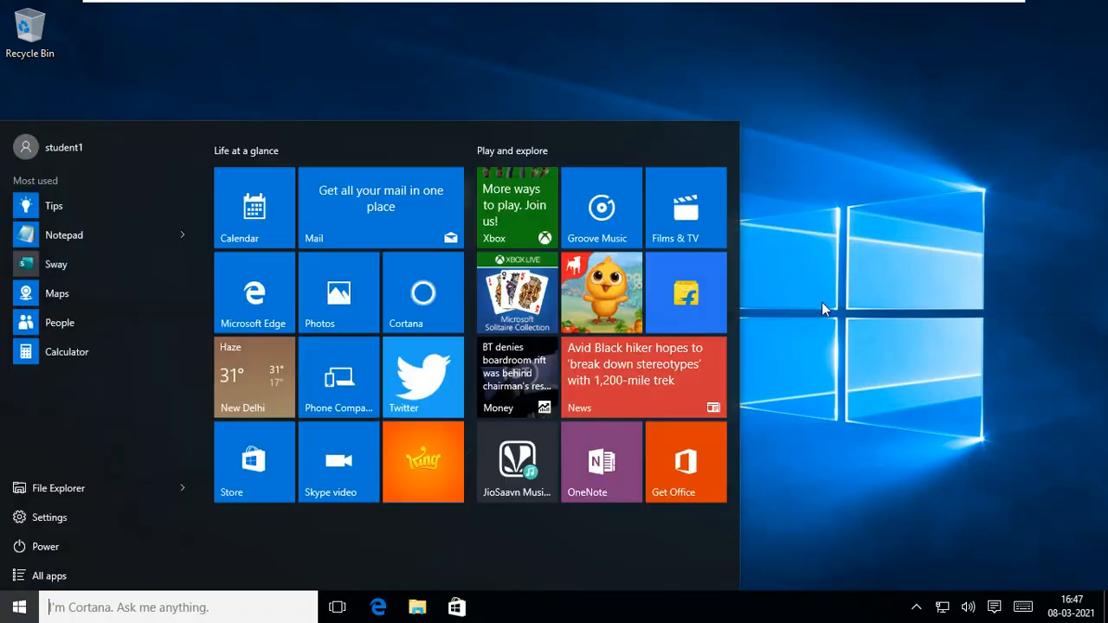
type("mag")
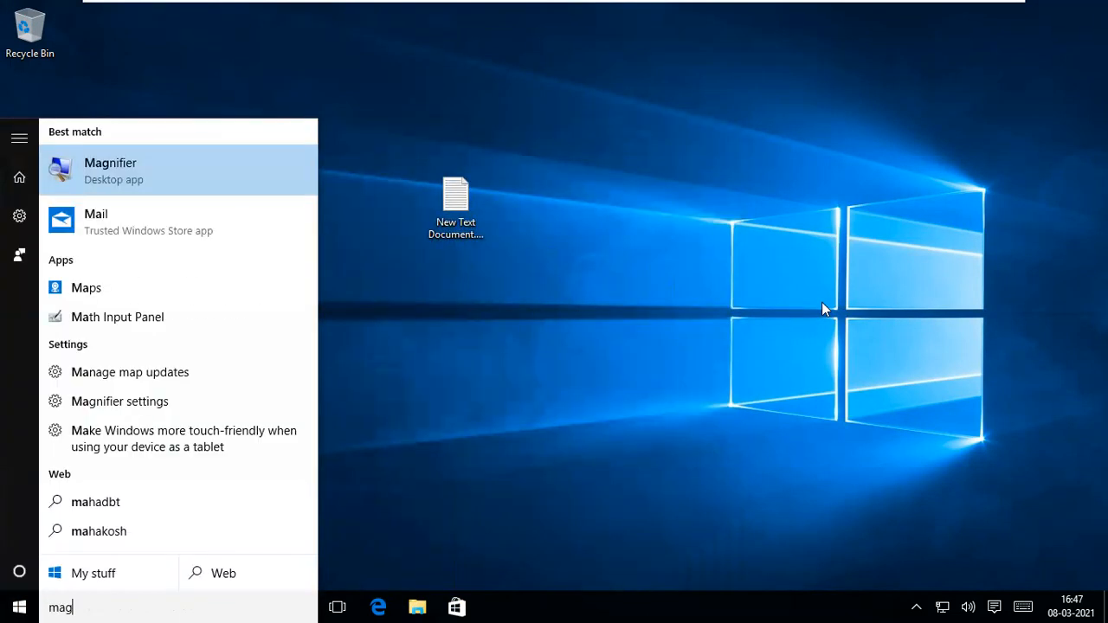
key("Escape")
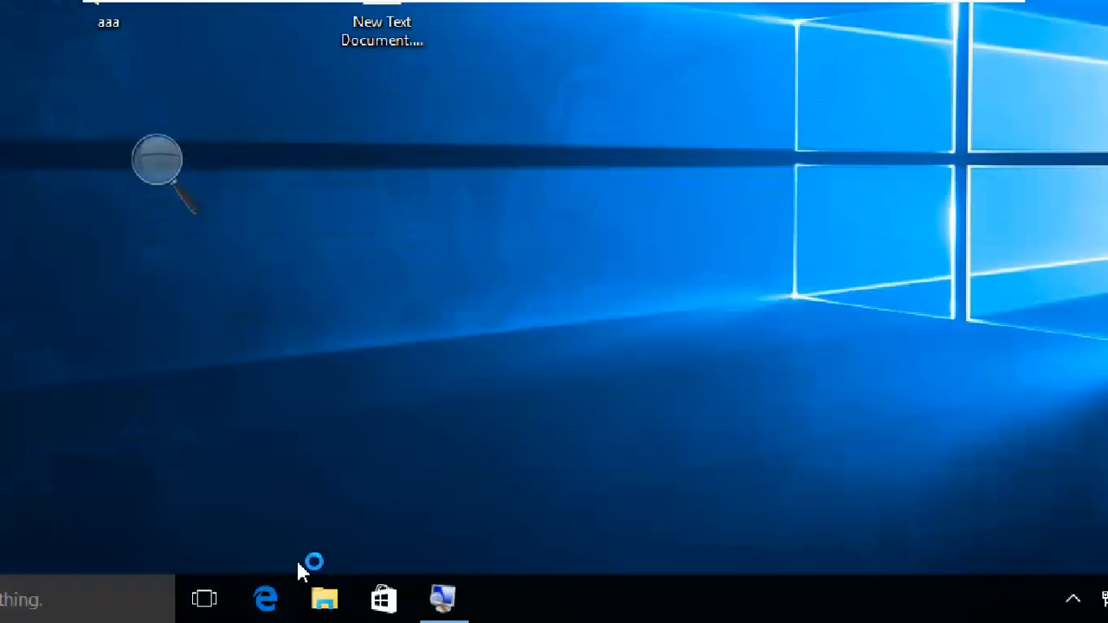
left_click(327, 604)
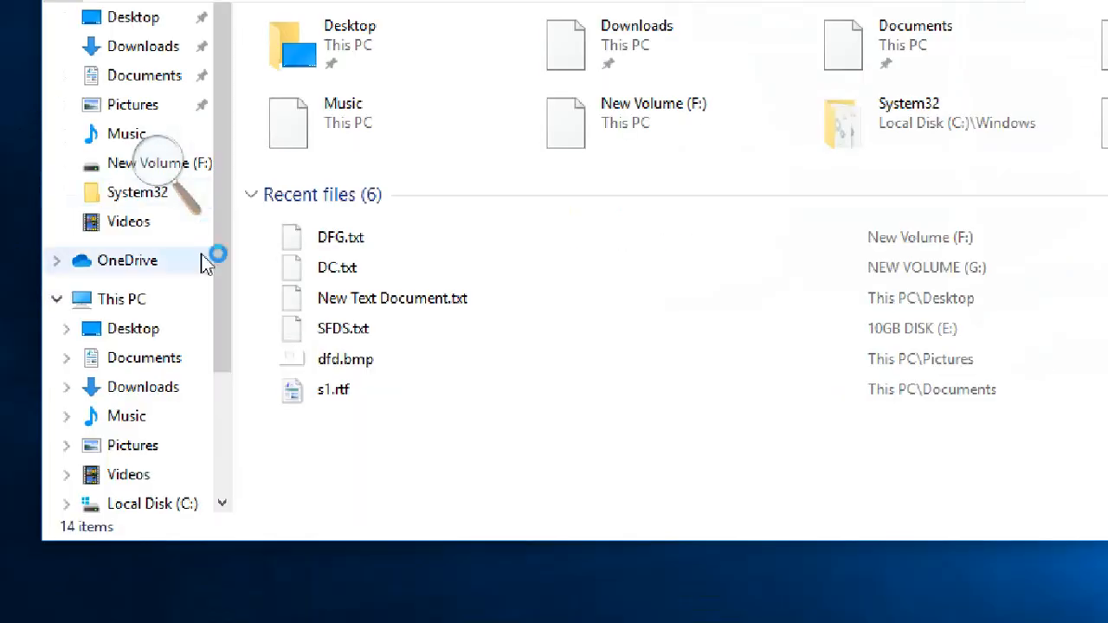
left_click(138, 301)
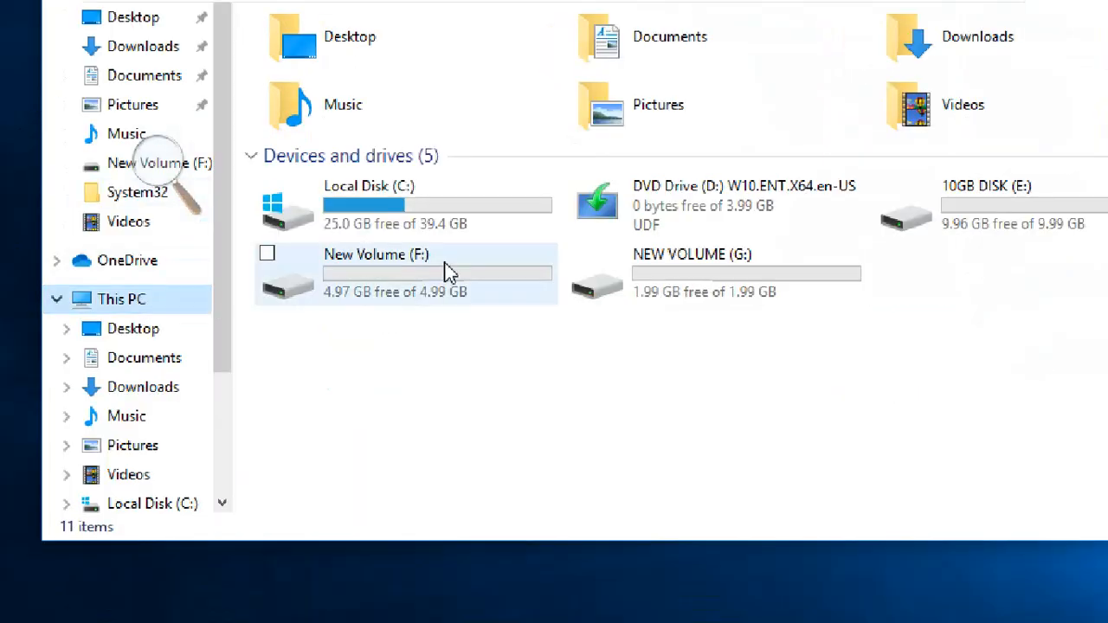
double_click(447, 271)
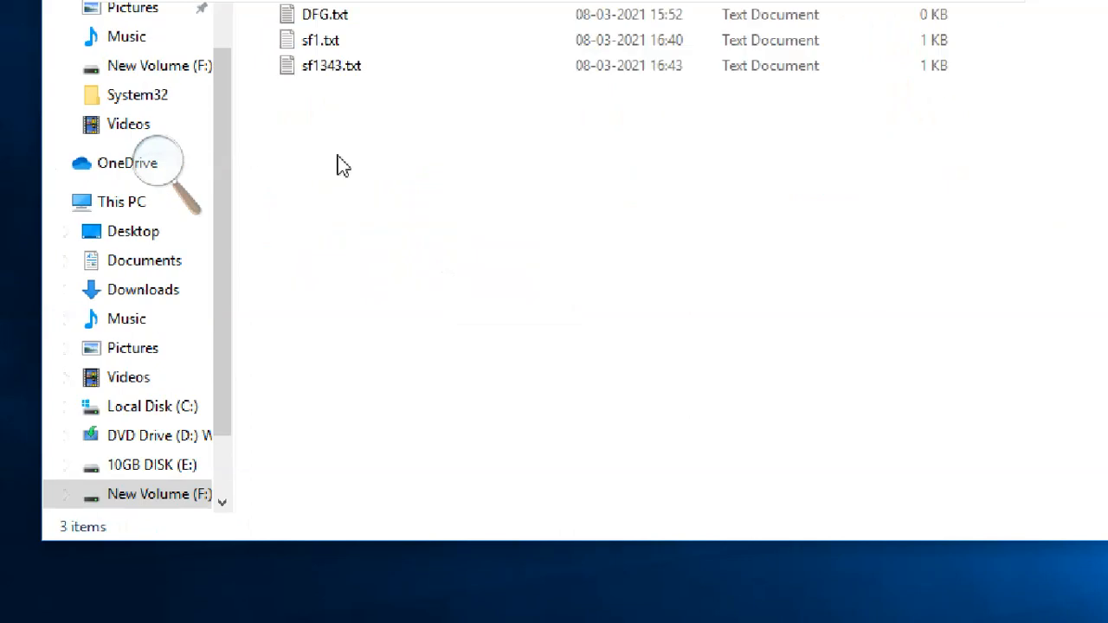
- Create a new bitmap image on New Volume (F:) named pic1.bmp
right_click(351, 131)
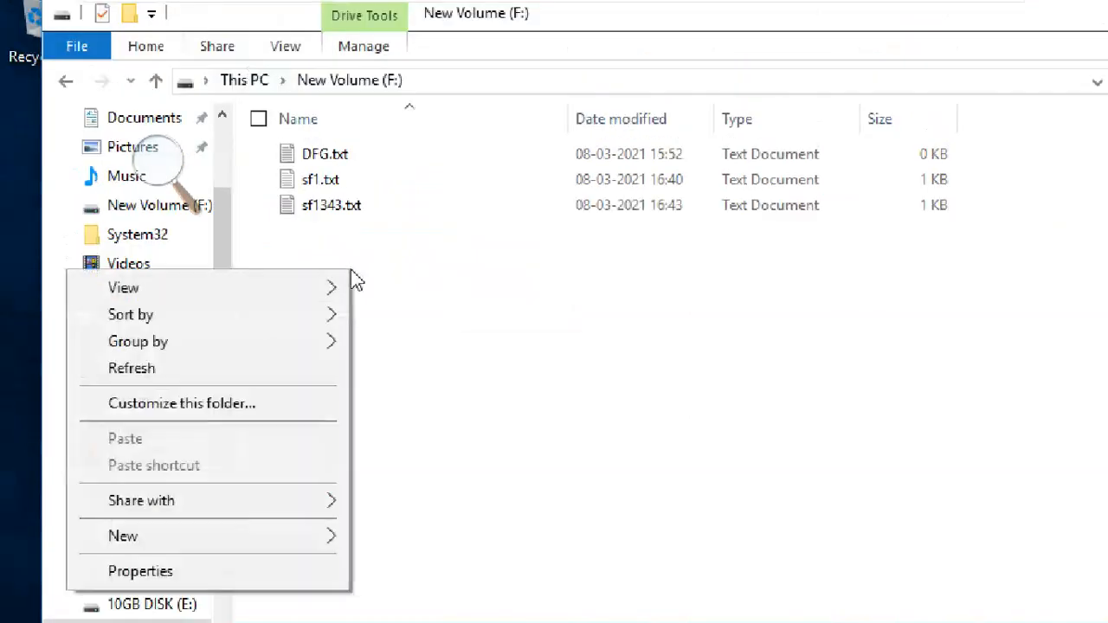
mouse_move(266, 538)
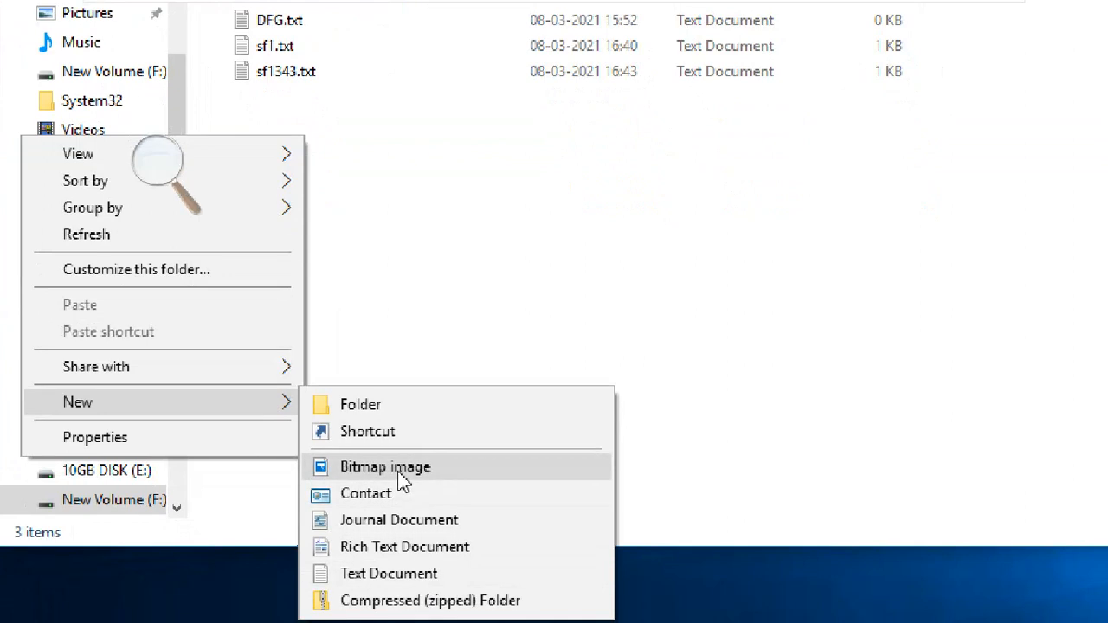
left_click(400, 474)
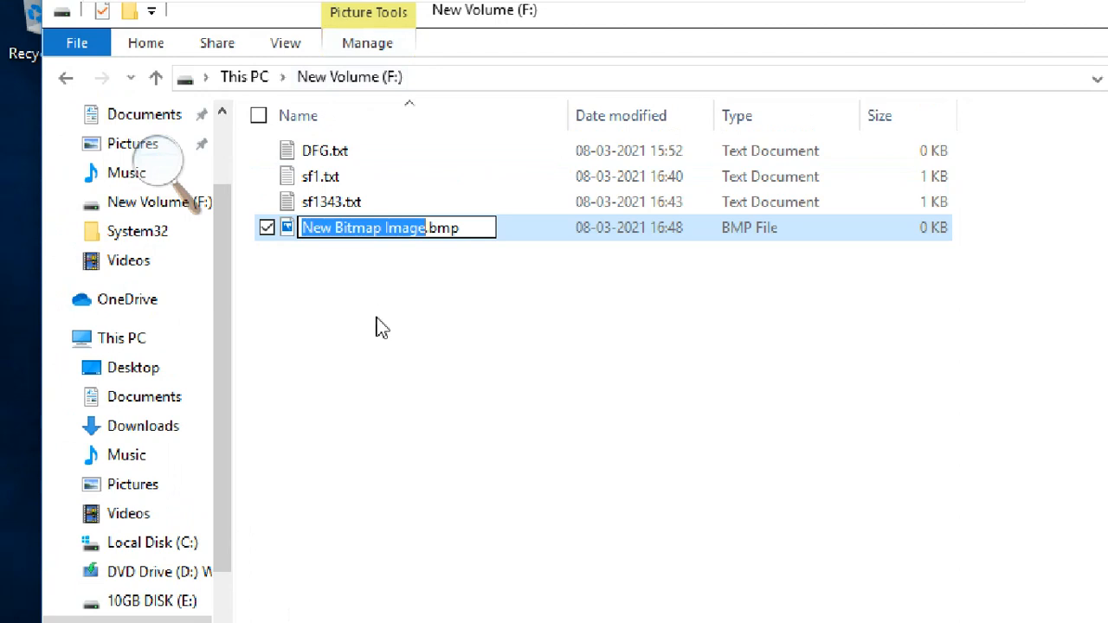
type("pic1")
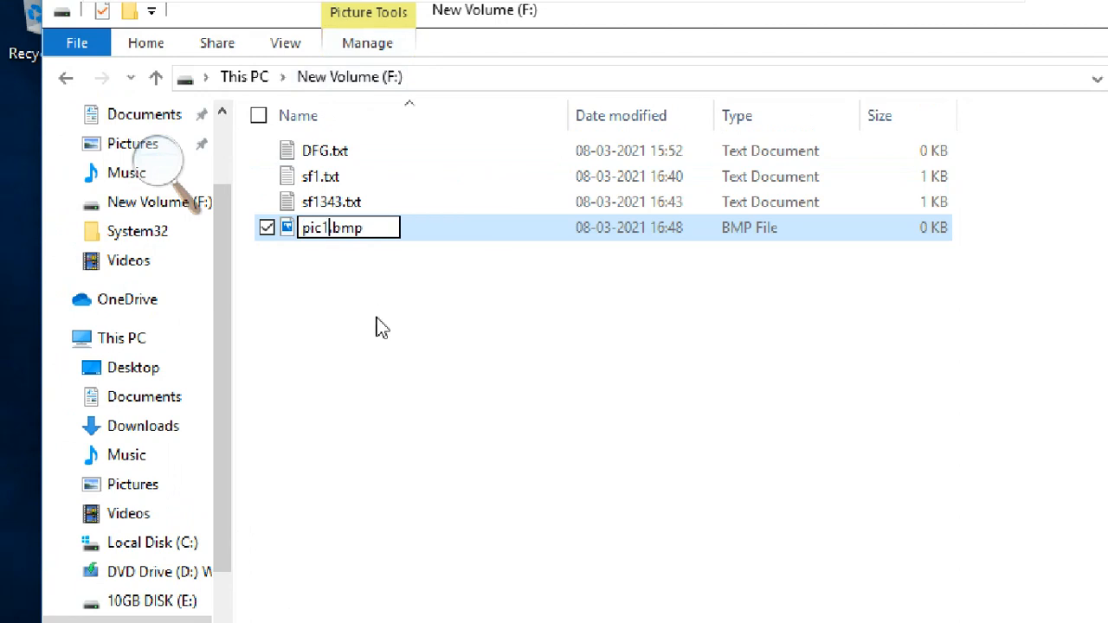
key("Return")
- Open pic1.bmp for editing in Paint
left_click(307, 228)
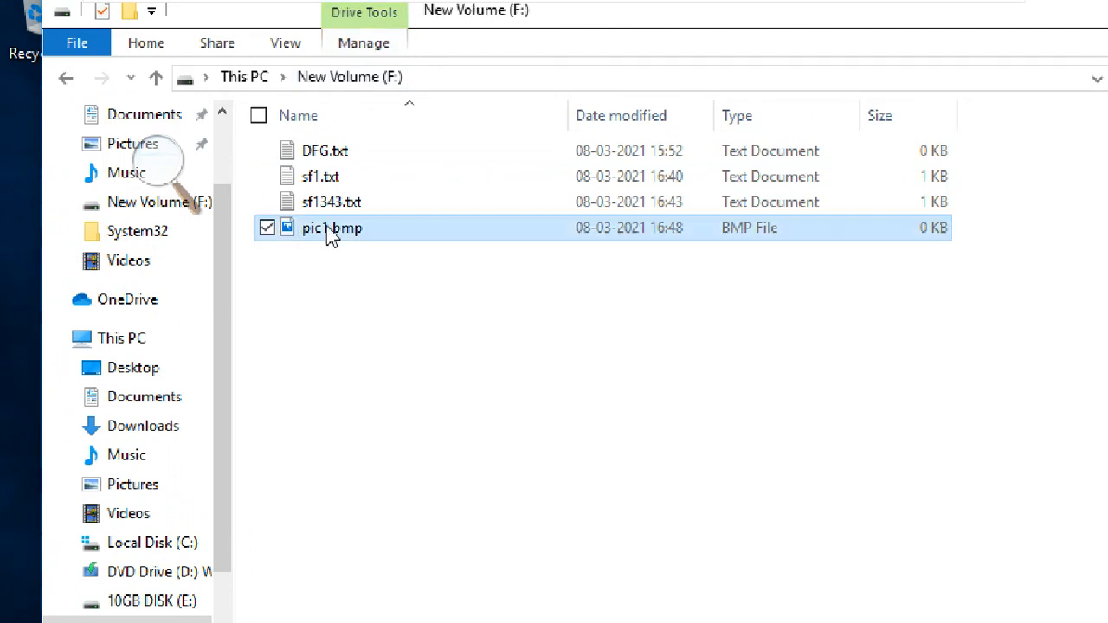
right_click(329, 228)
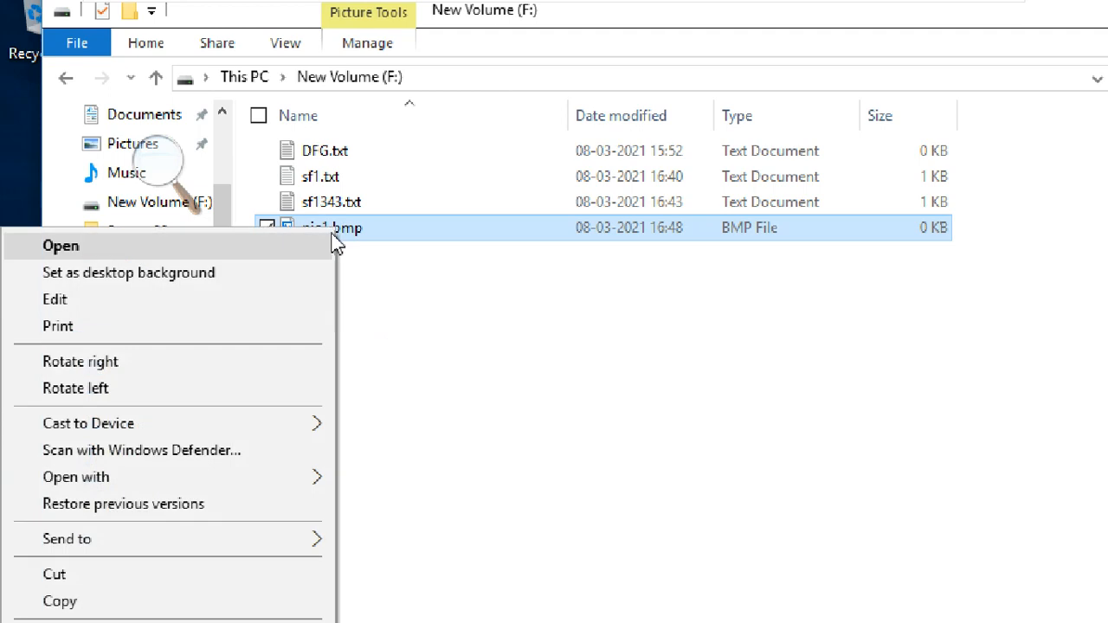
left_click(292, 307)
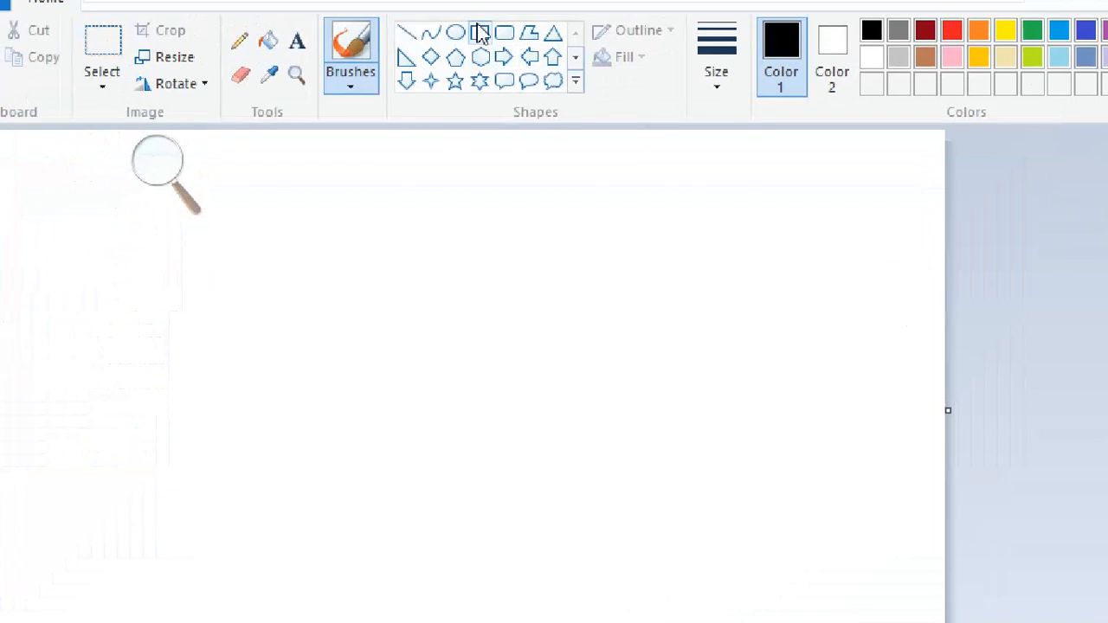
- Draw a pentagon, an oval surrounding it, and a small triangle at its centre
left_click(481, 35)
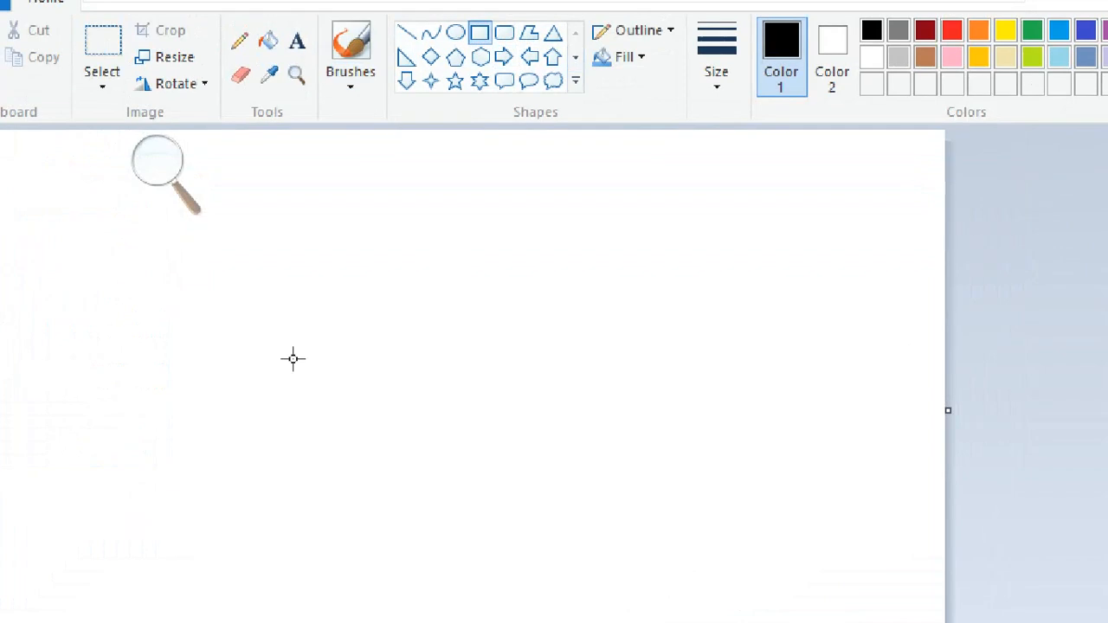
left_click(455, 57)
left_click_drag(337, 303, 552, 485)
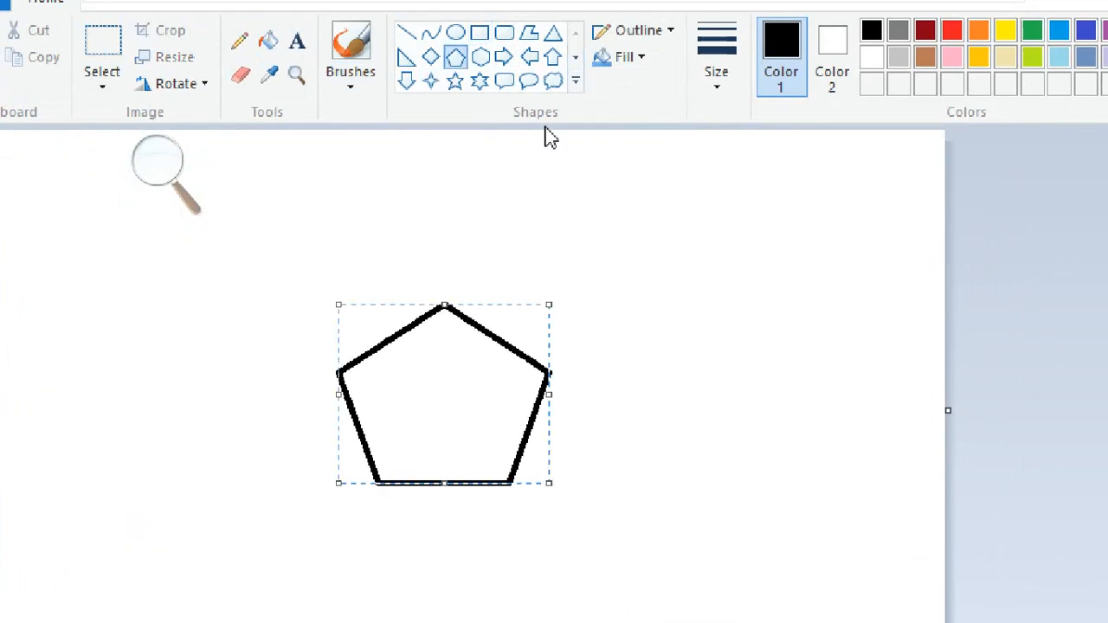
left_click(455, 33)
left_click_drag(290, 286, 591, 520)
left_click(565, 162)
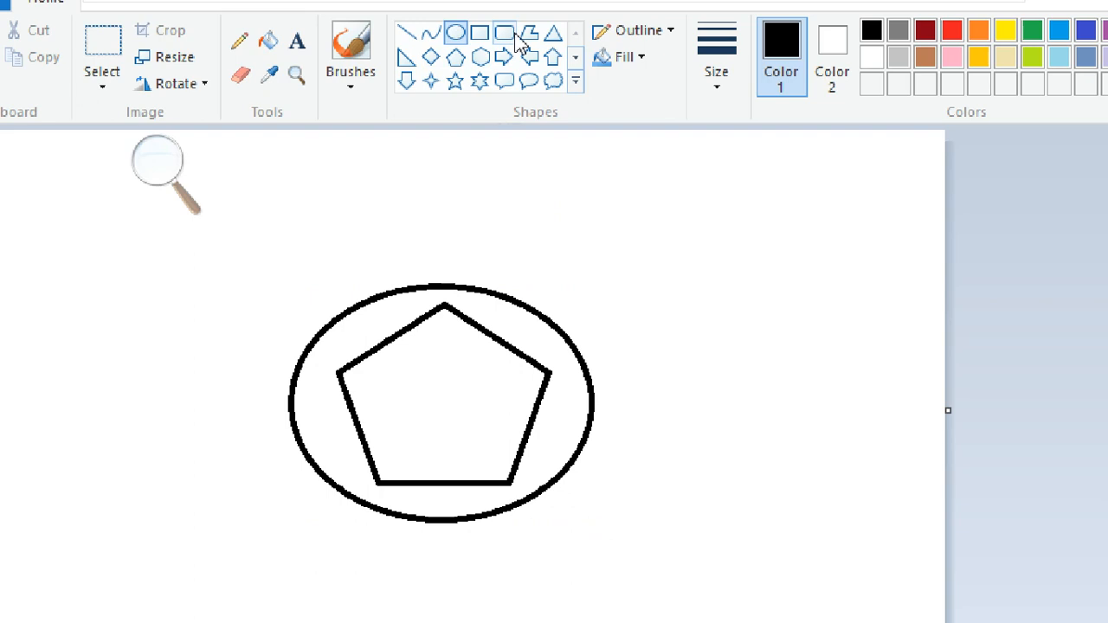
left_click(553, 33)
mouse_move(427, 369)
left_mouse_down()
mouse_move(470, 425)
mouse_move(500, 437)
left_mouse_up()
left_click_drag(456, 401, 442, 401)
left_click(519, 195)
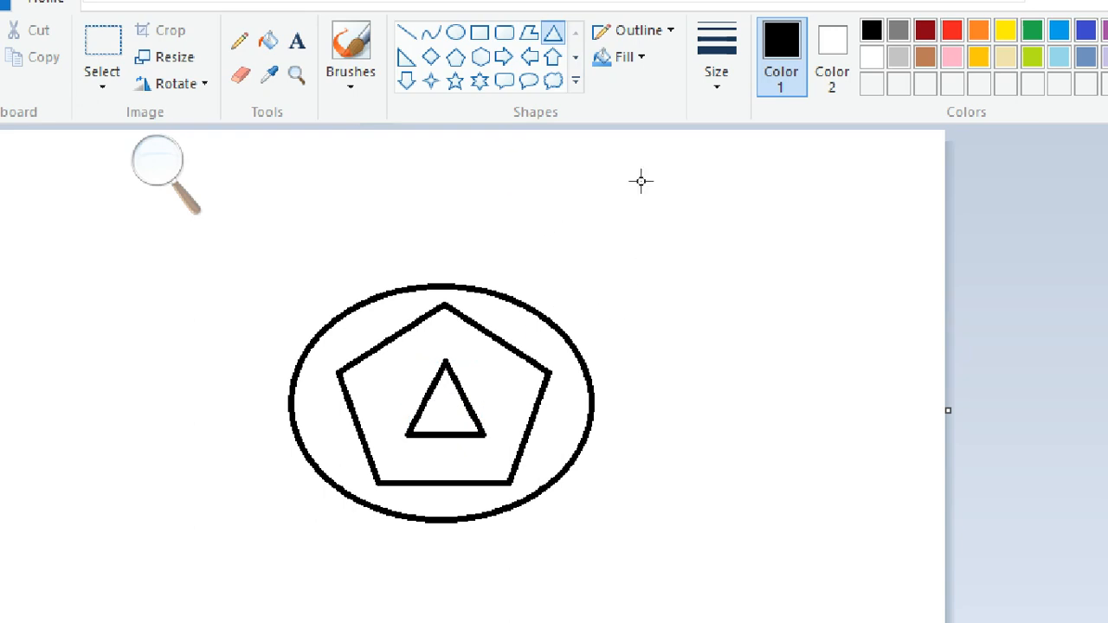
- Set orange as the drawing colour with solid colour shape fill
left_click(979, 32)
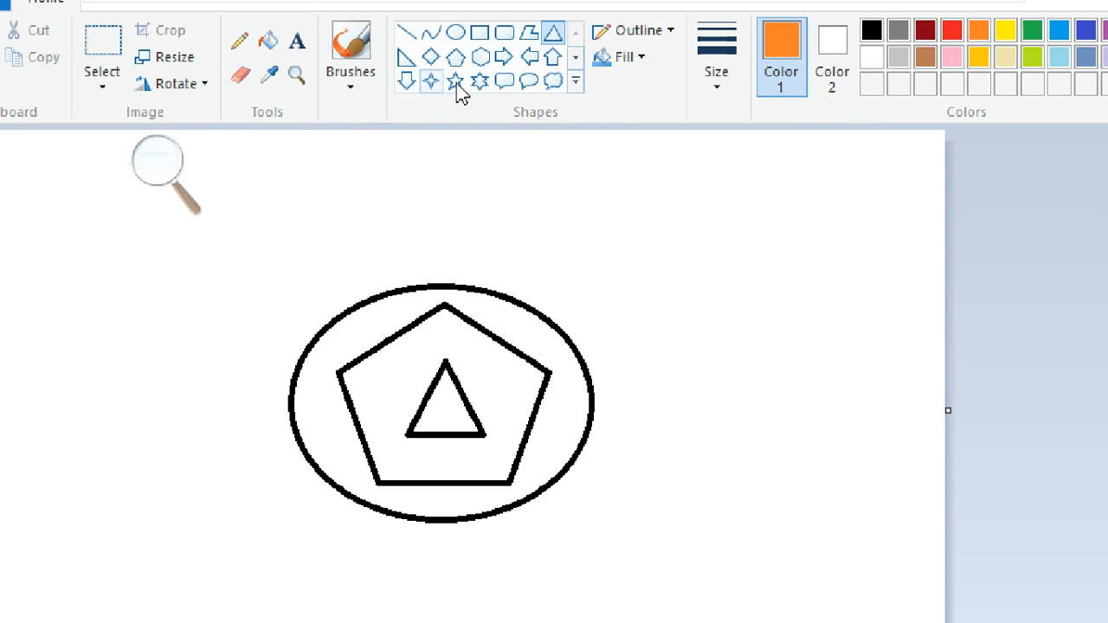
left_click(603, 61)
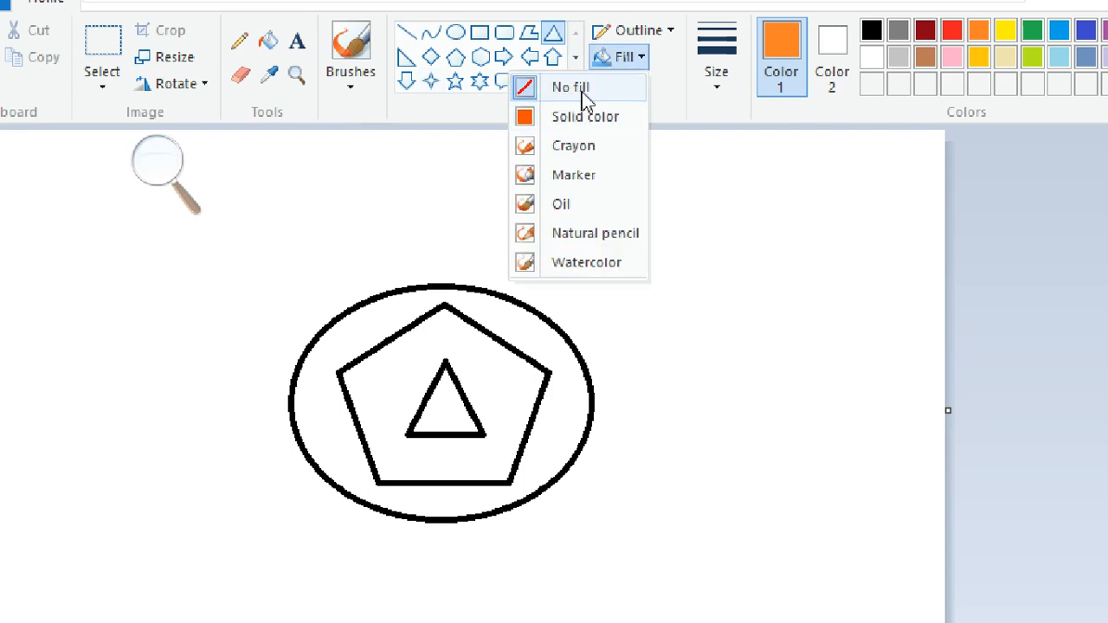
left_click(583, 118)
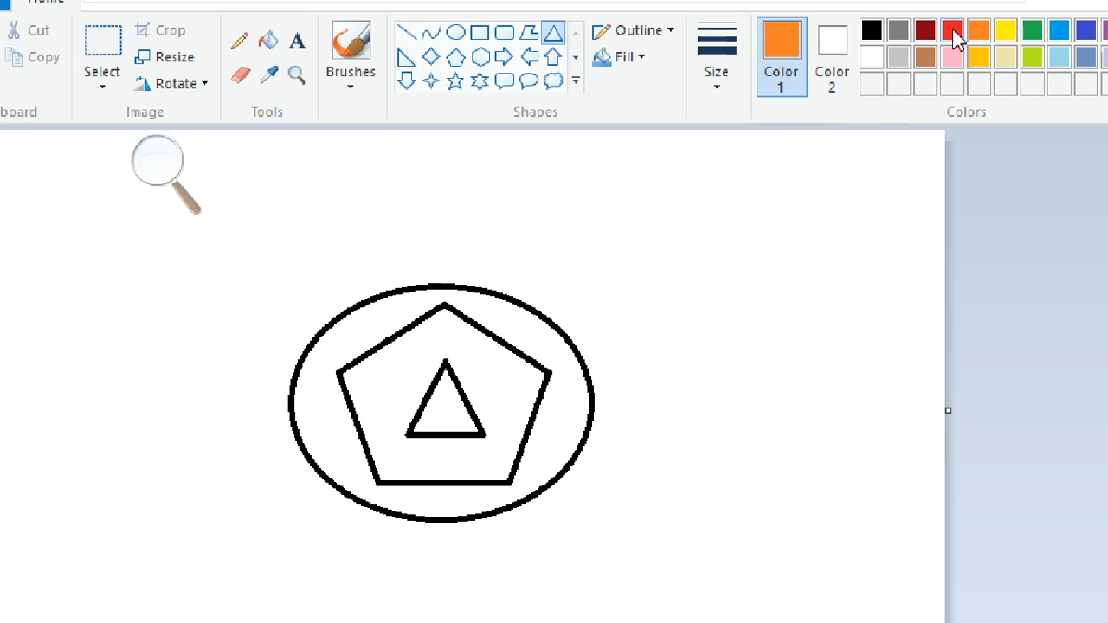
- Bucket-fill the triangle red, the pentagon yellow and the ring inside the oval lime green
left_click(952, 35)
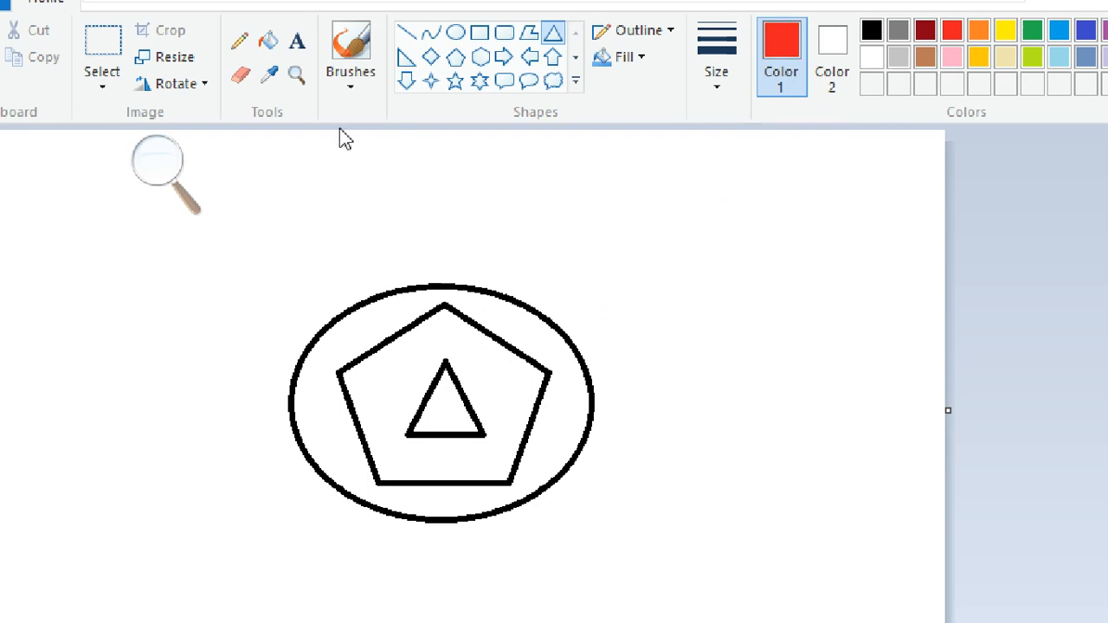
left_click(268, 41)
left_click(457, 409)
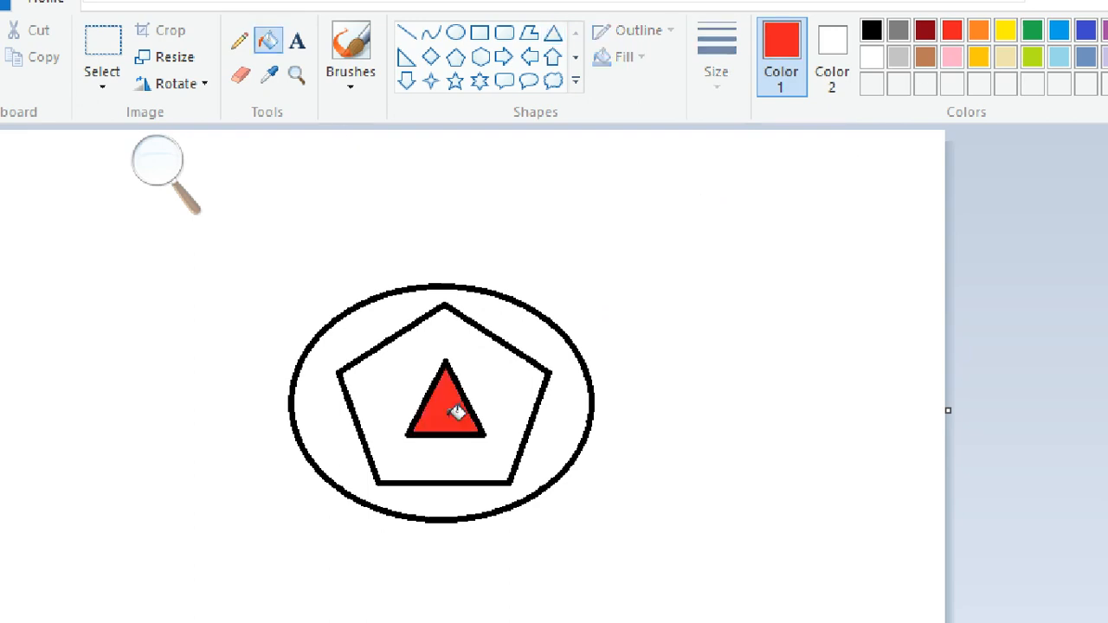
left_click(1009, 36)
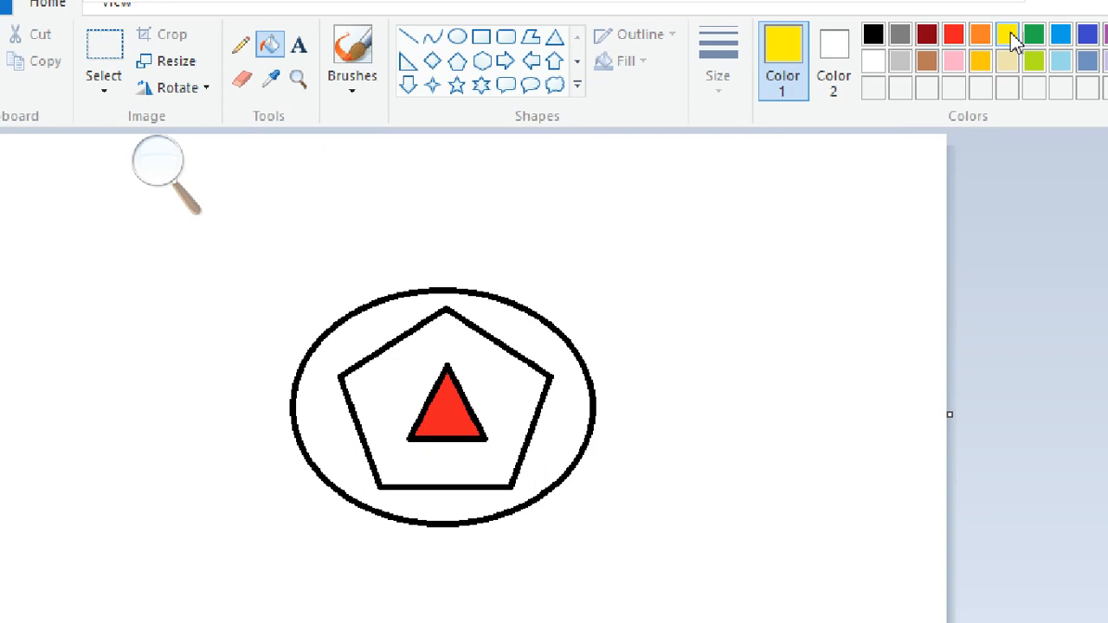
left_click(428, 373)
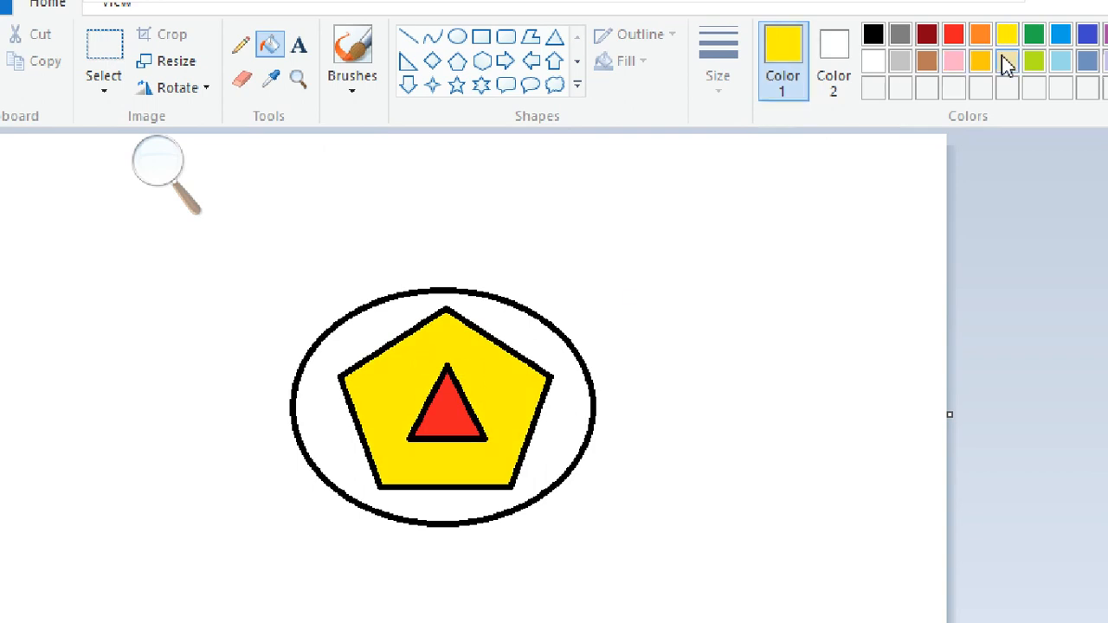
left_click(1033, 62)
left_click(538, 332)
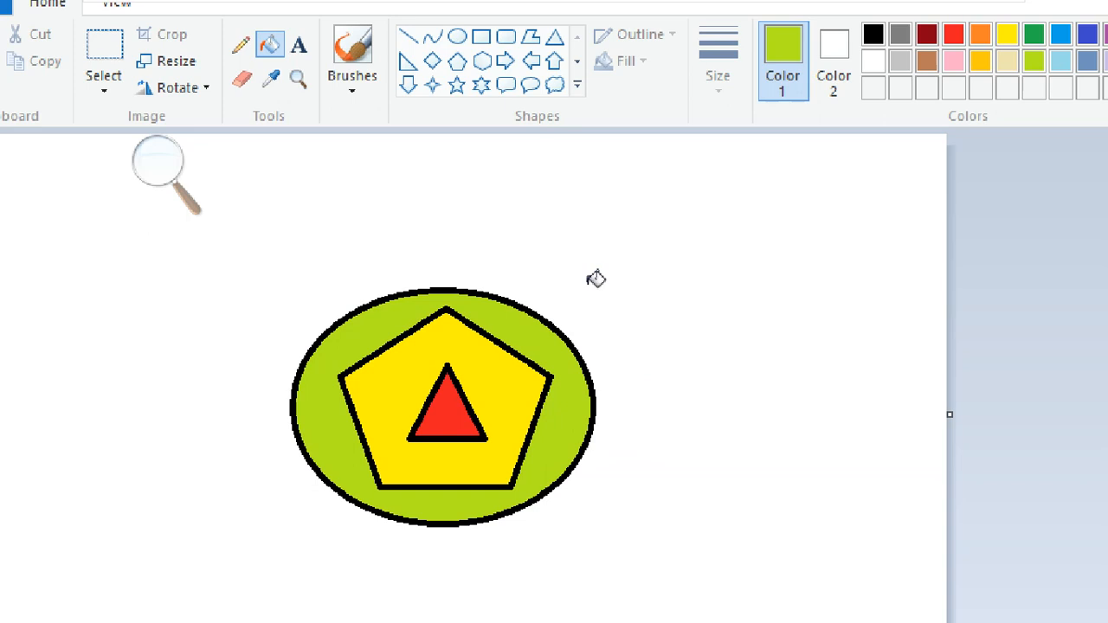
- Draw a rectangle and two green triangles, undoing each with Ctrl+Z
left_click(481, 39)
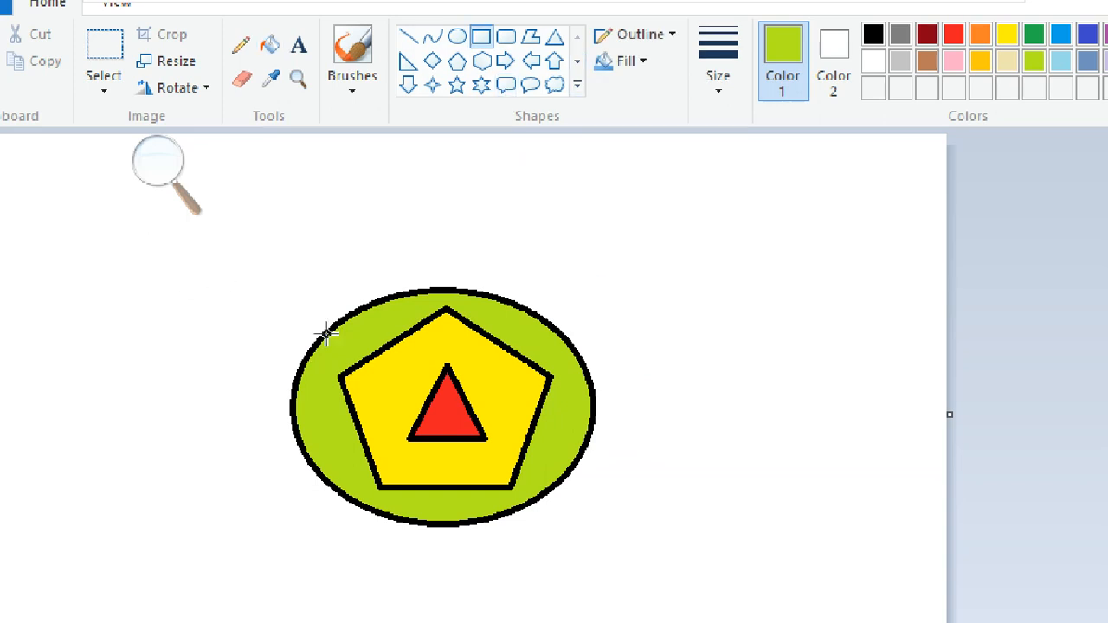
left_click_drag(208, 279, 713, 545)
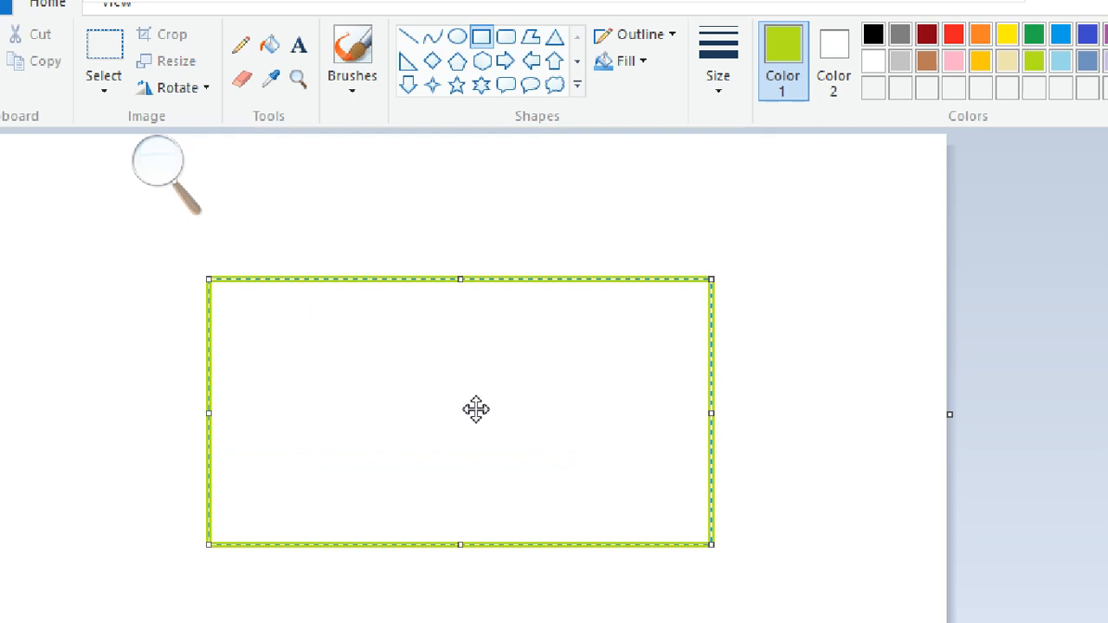
key("ctrl+z")
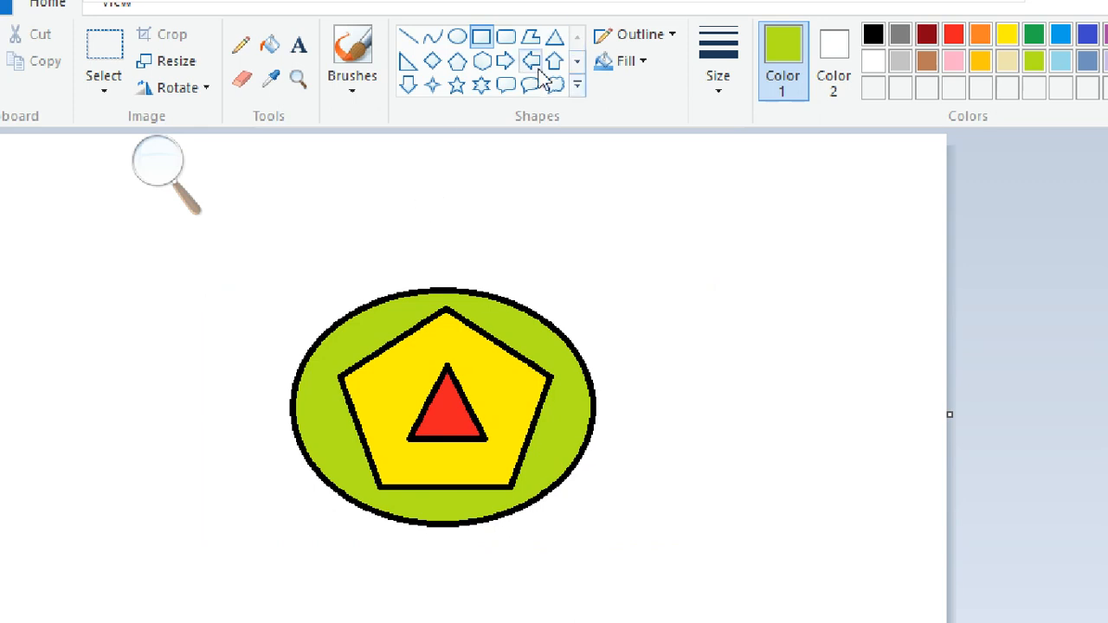
left_click(408, 60)
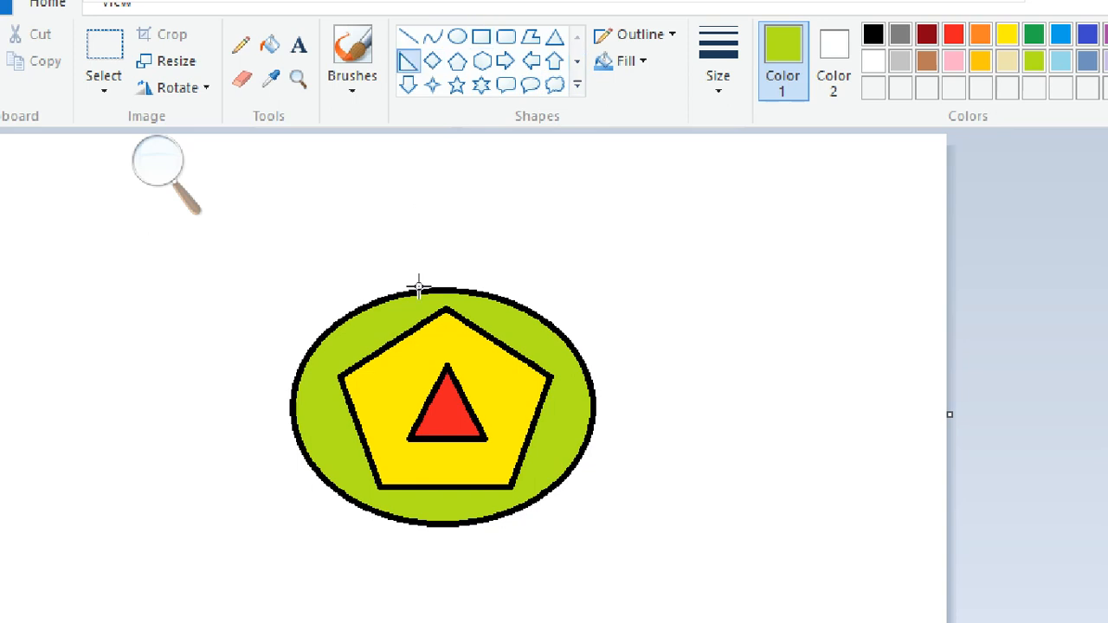
mouse_move(125, 420)
left_mouse_down()
mouse_move(239, 495)
mouse_move(358, 540)
mouse_move(390, 532)
mouse_move(385, 523)
left_mouse_up()
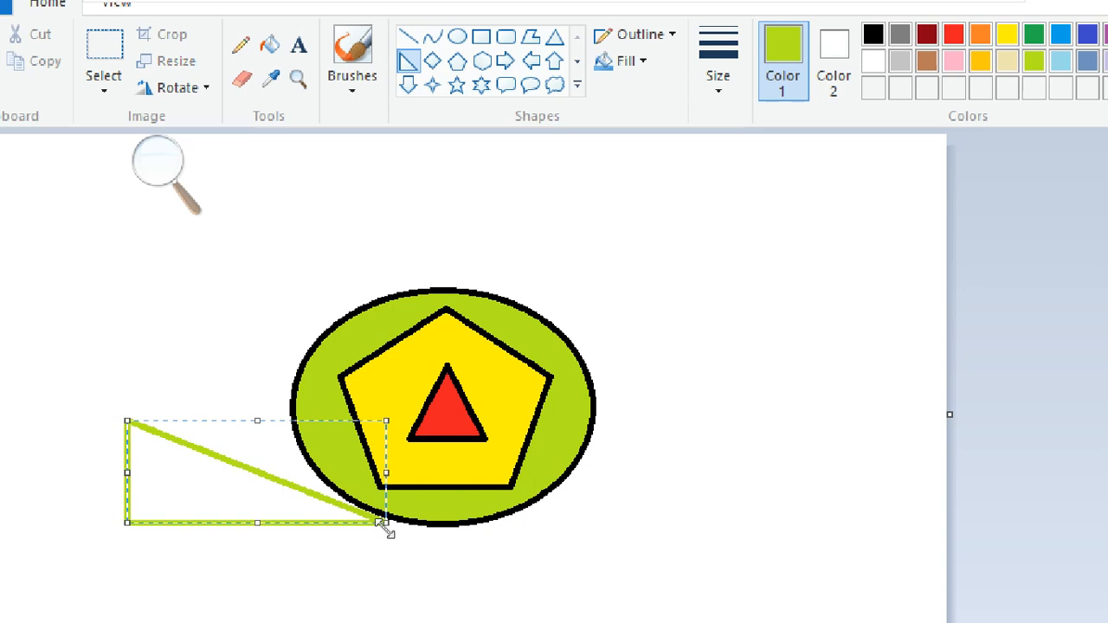
left_click_drag(540, 512, 855, 549)
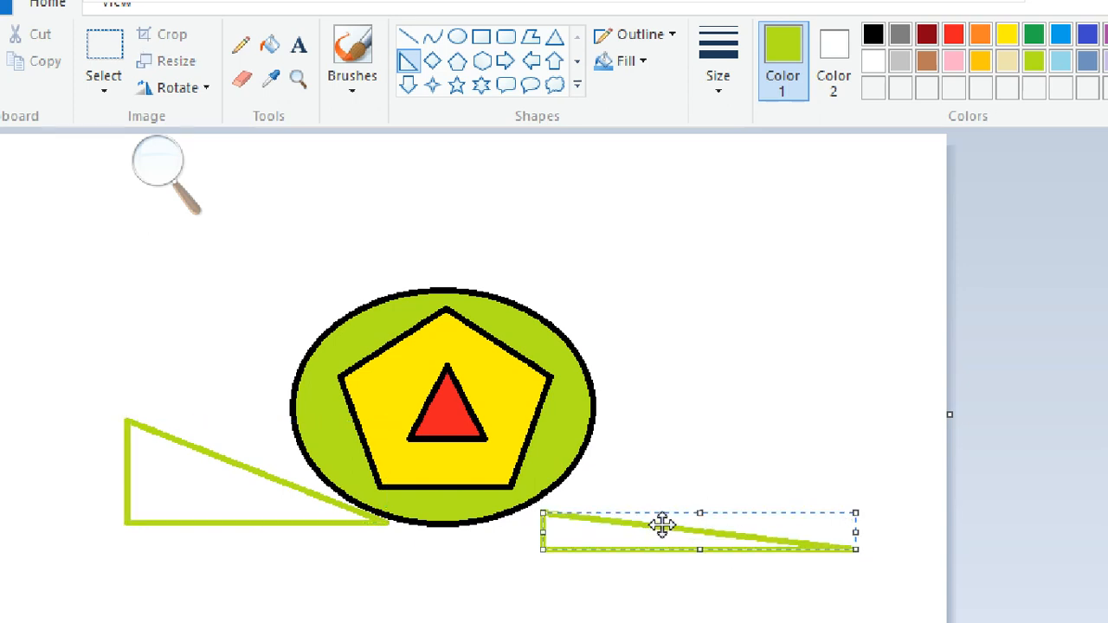
key("ctrl+z")
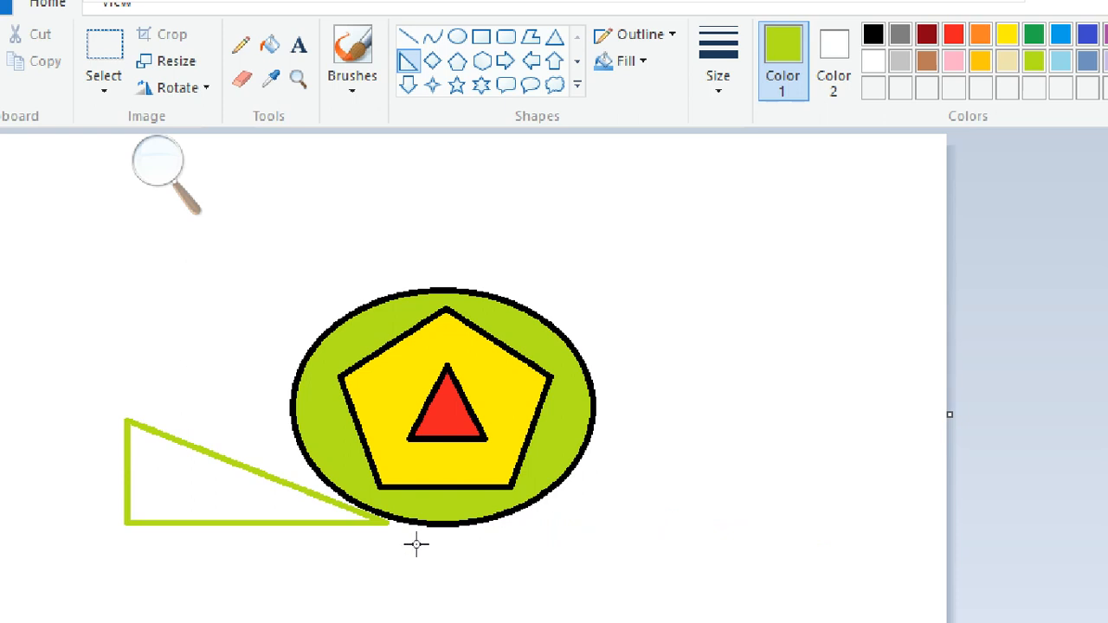
key("ctrl+z")
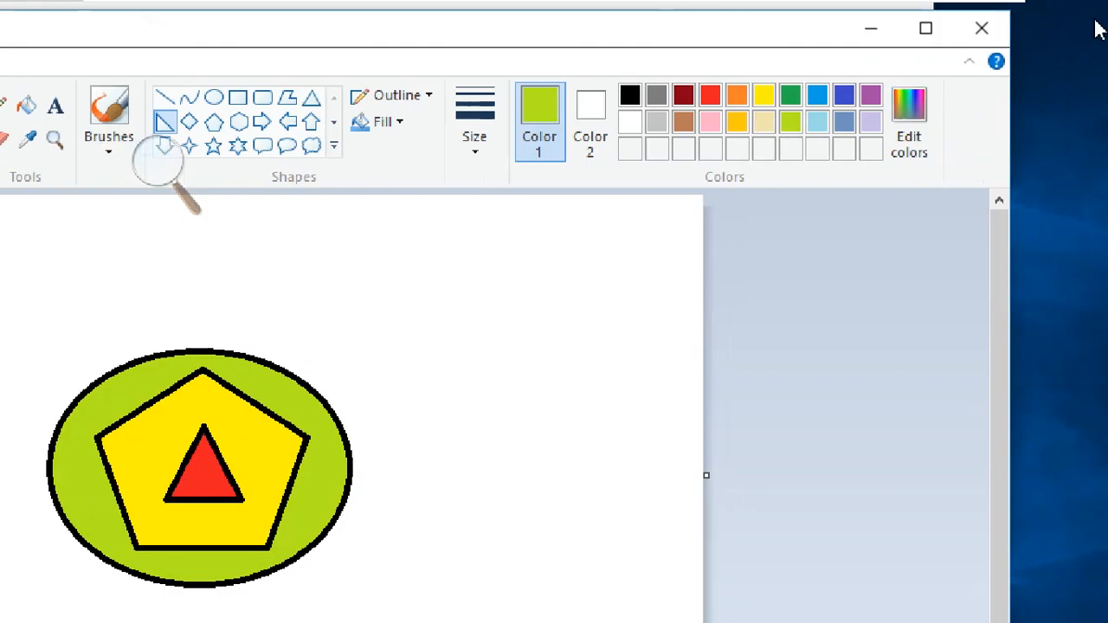
- Save pic1.bmp on closing Paint, view it in Photos, then close Photos
left_click(982, 29)
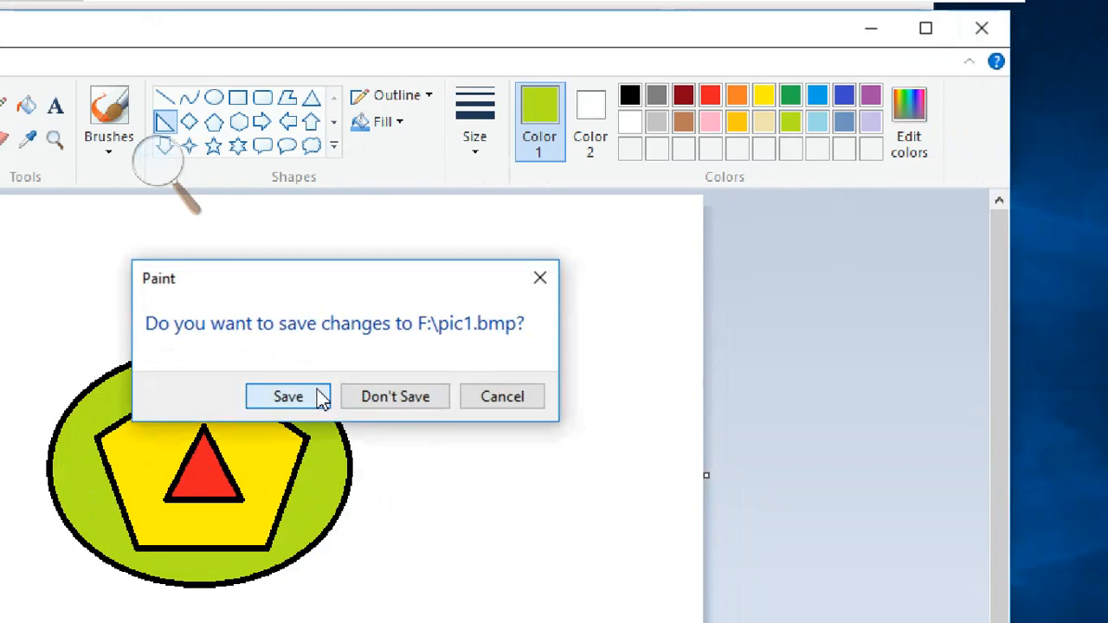
left_click(319, 398)
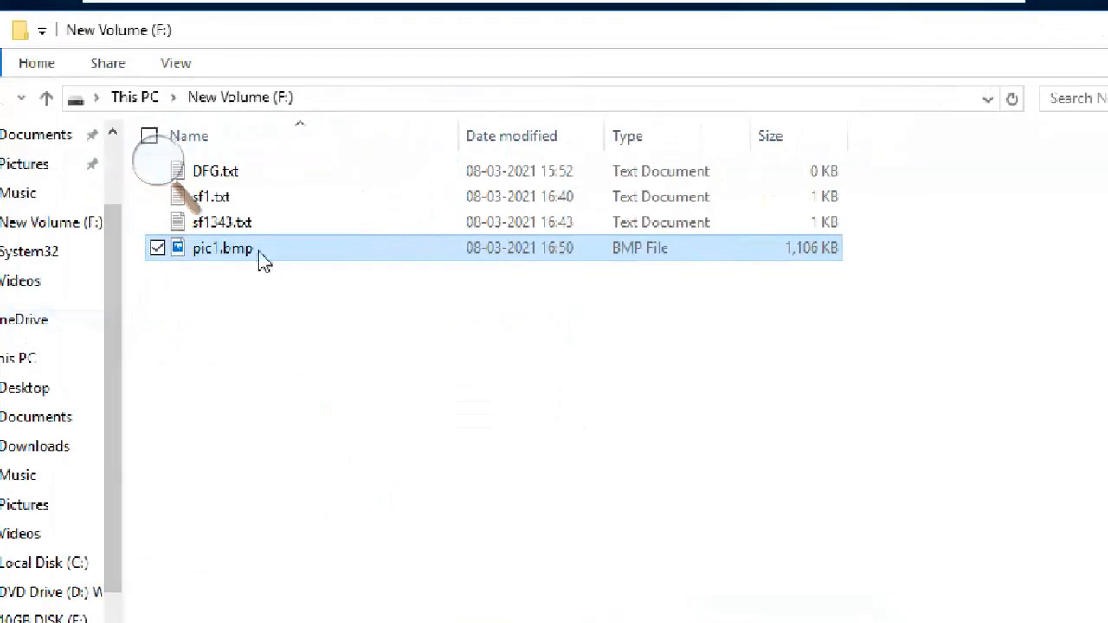
left_click(259, 252)
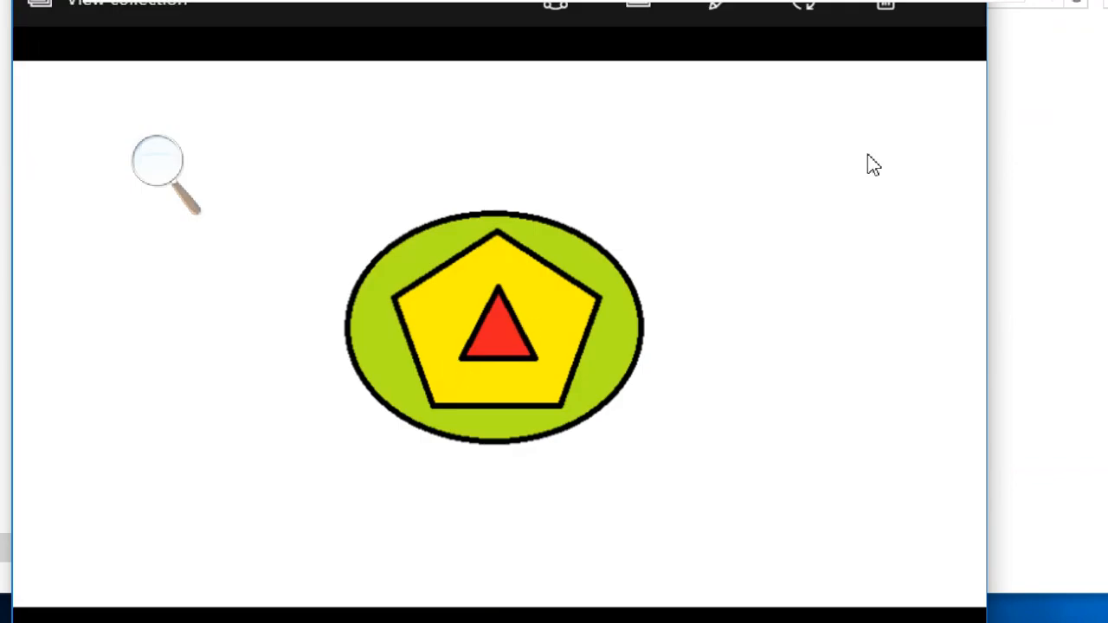
left_click(962, 17)
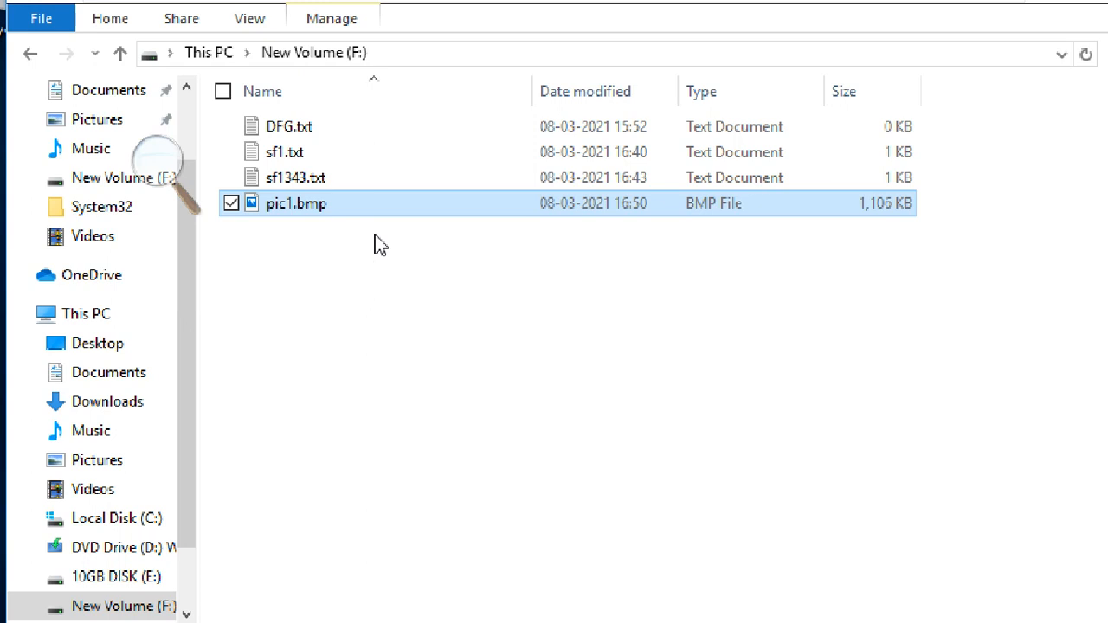
- In pic1.bmp's Properties, tick 'Encrypt contents to secure data' under Advanced and confirm with OK
right_click(379, 212)
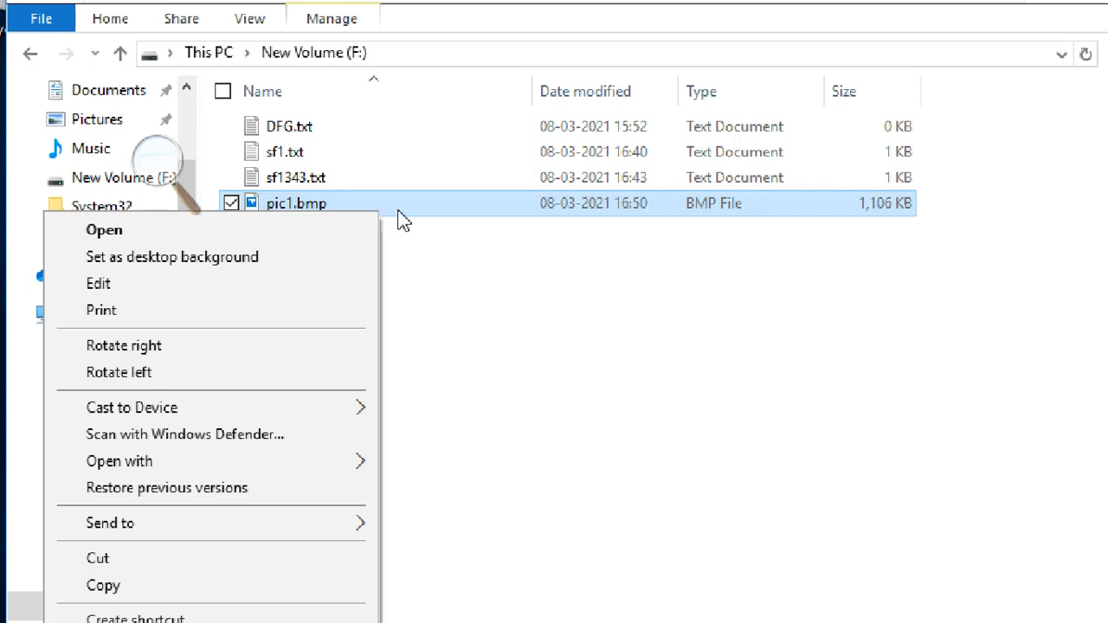
left_click(437, 252)
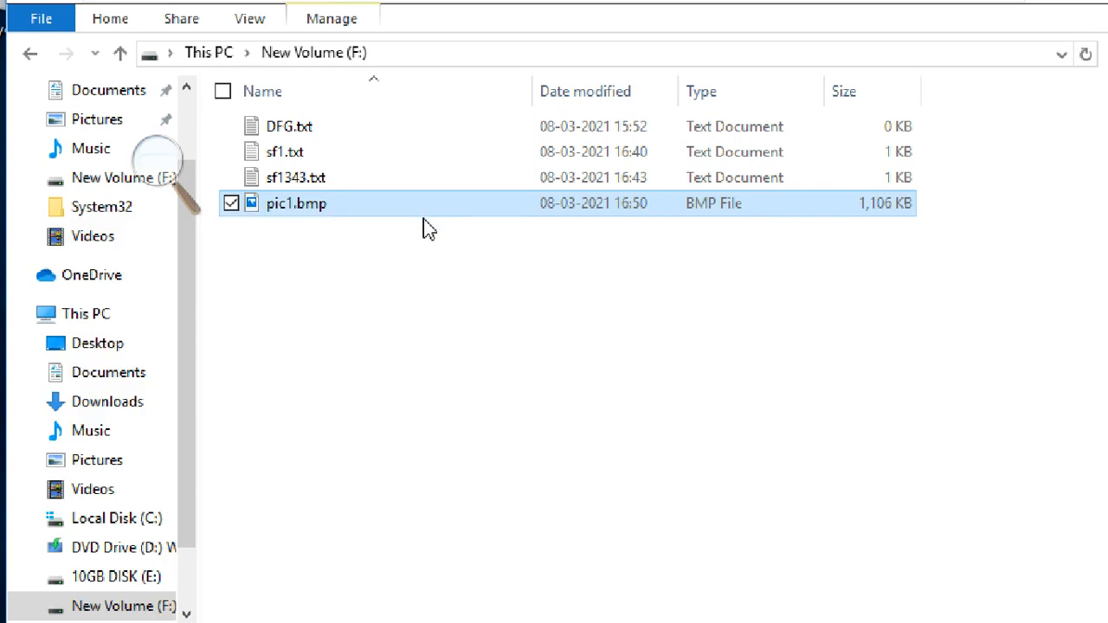
right_click(352, 205)
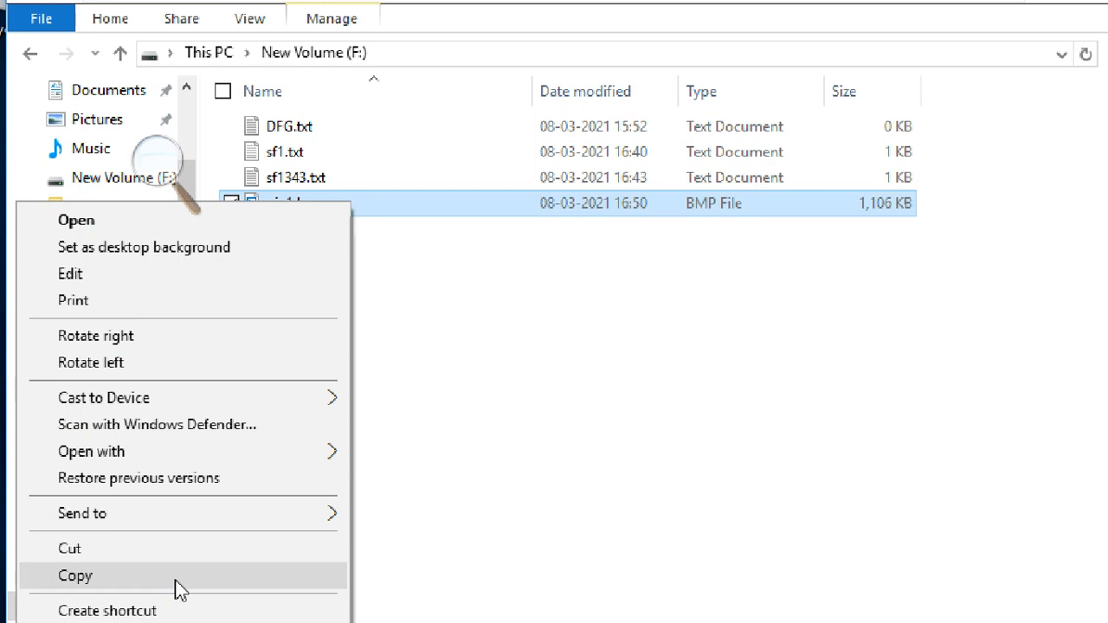
left_click(123, 573)
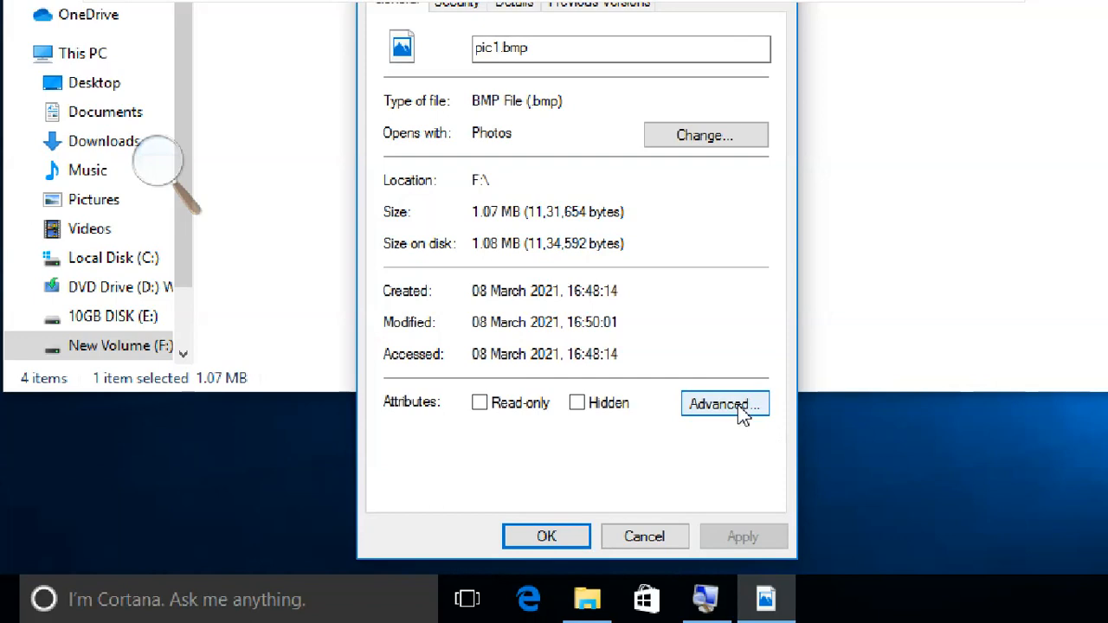
left_click(724, 405)
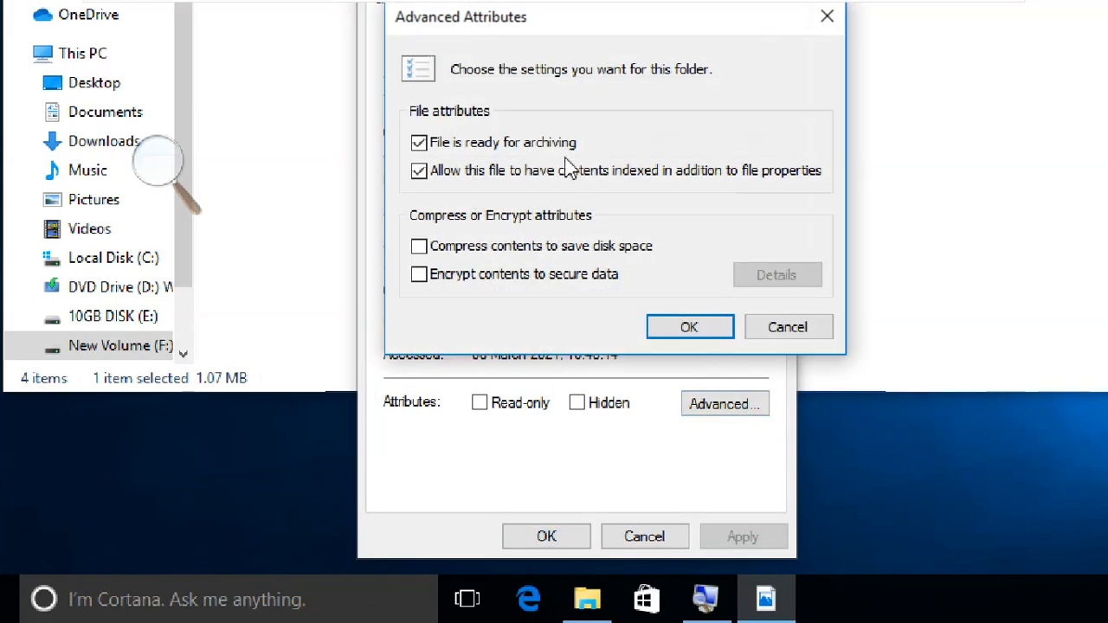
left_click(462, 275)
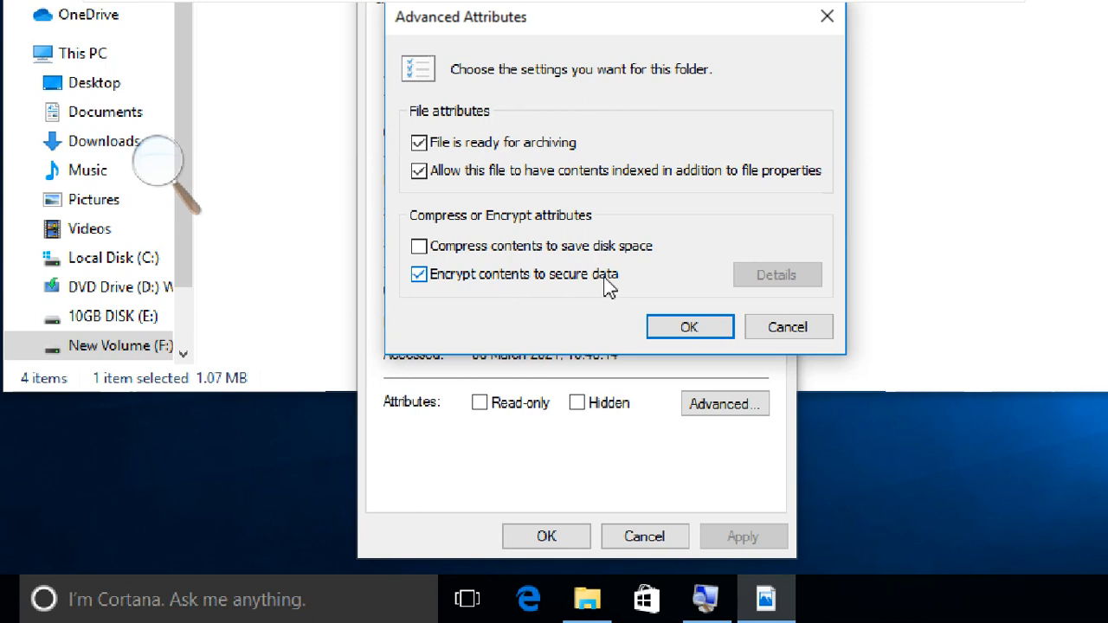
left_click(515, 278)
left_click(520, 278)
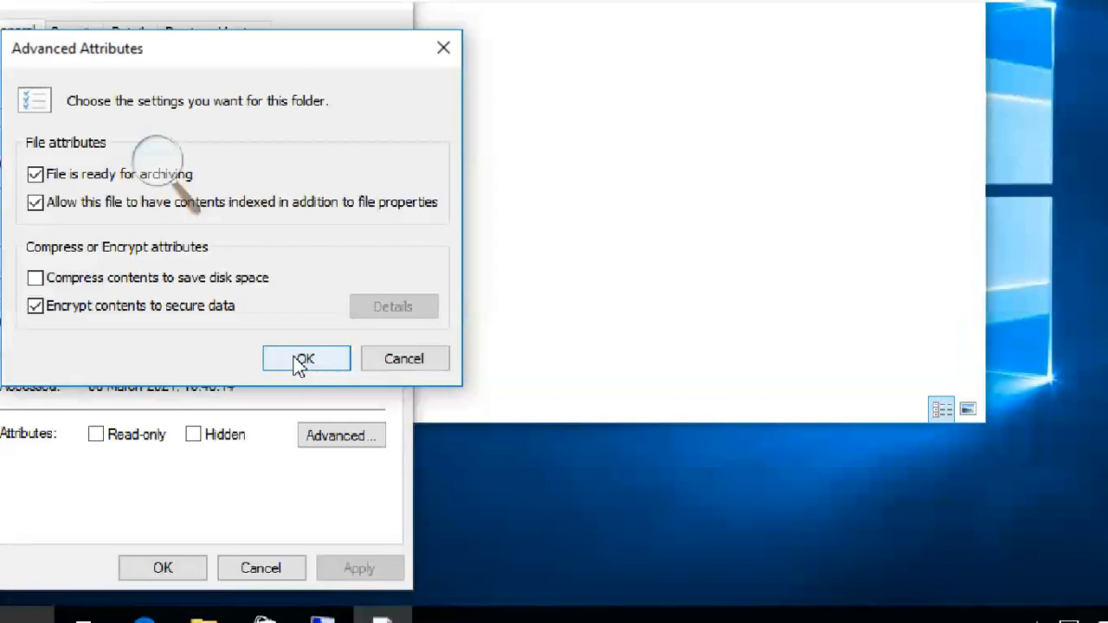
left_click(305, 359)
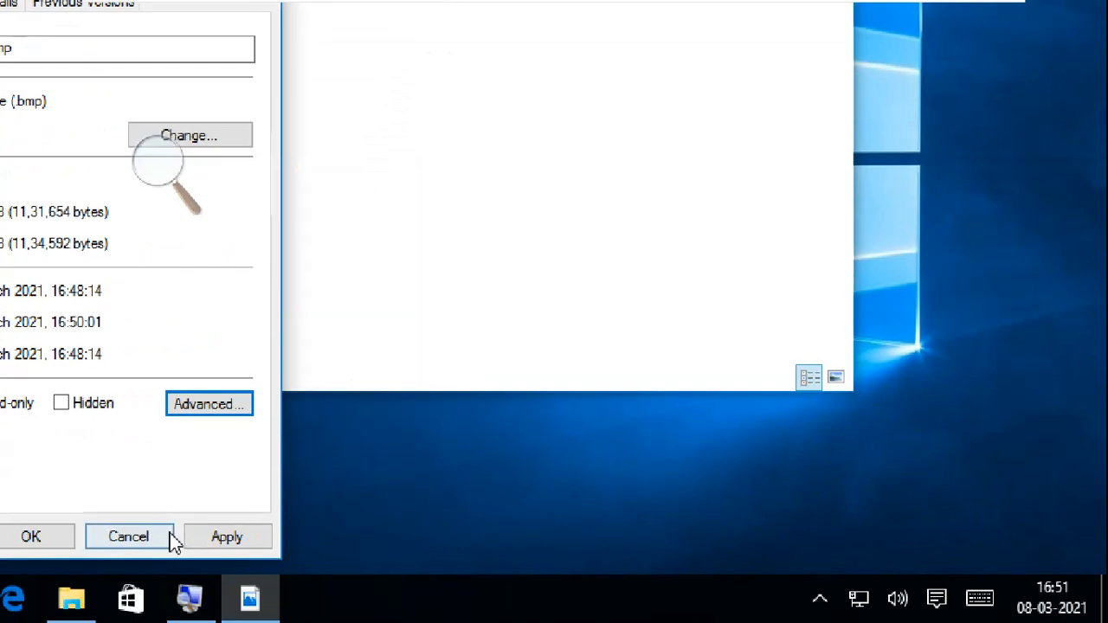
- Apply encryption to pic1.bmp, choose Back up now, and export the certificate in PKCS #12 (.PFX) format
left_click(231, 537)
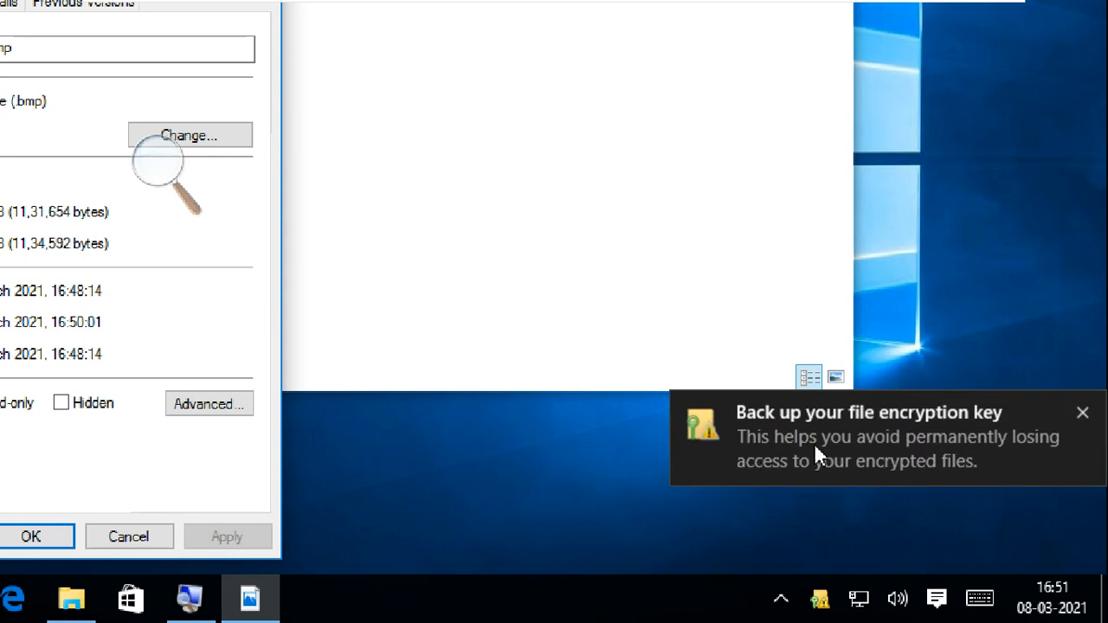
left_click(863, 437)
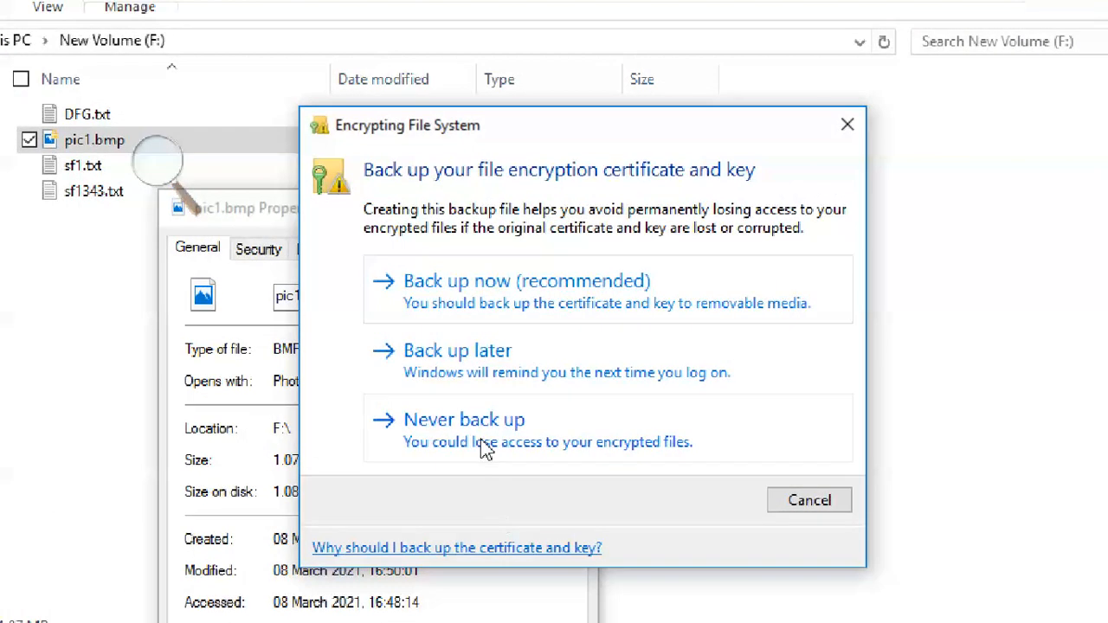
left_click(506, 292)
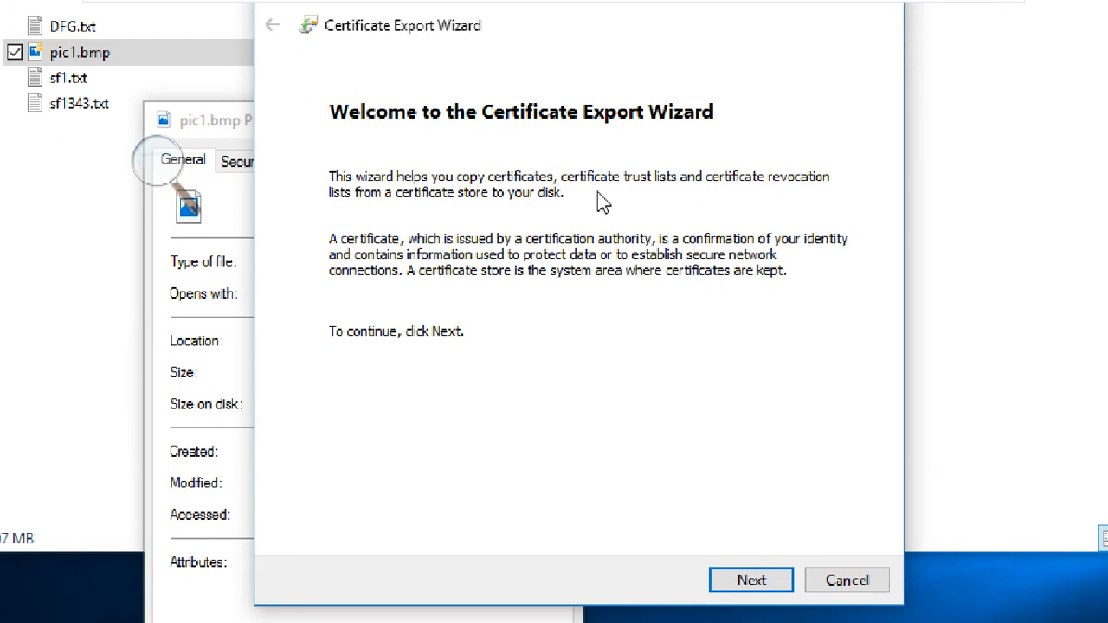
left_click(758, 579)
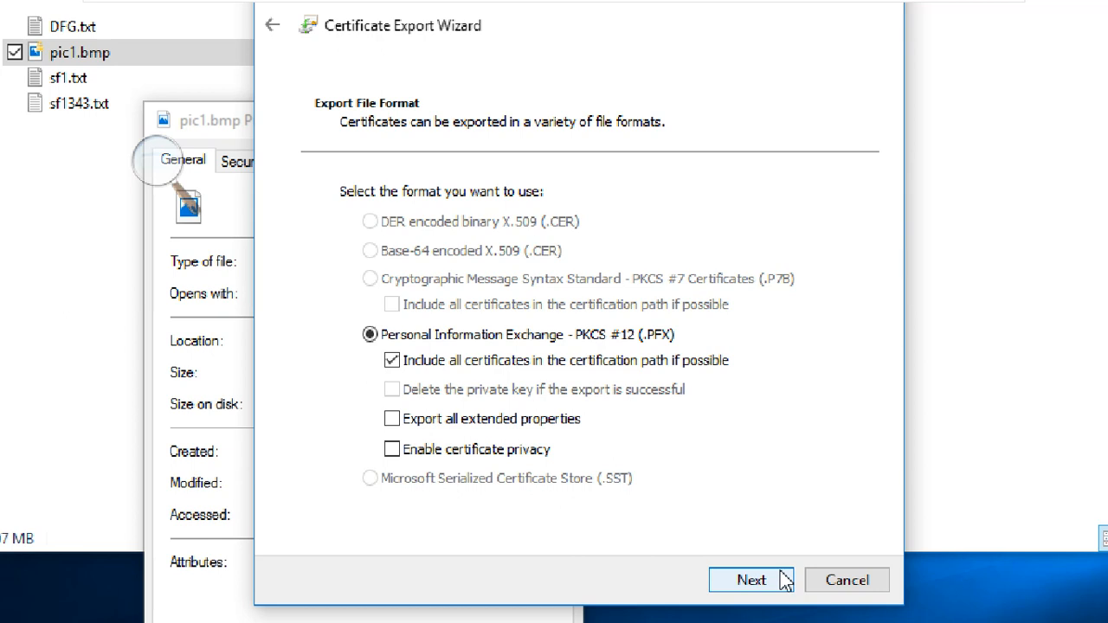
left_click(784, 582)
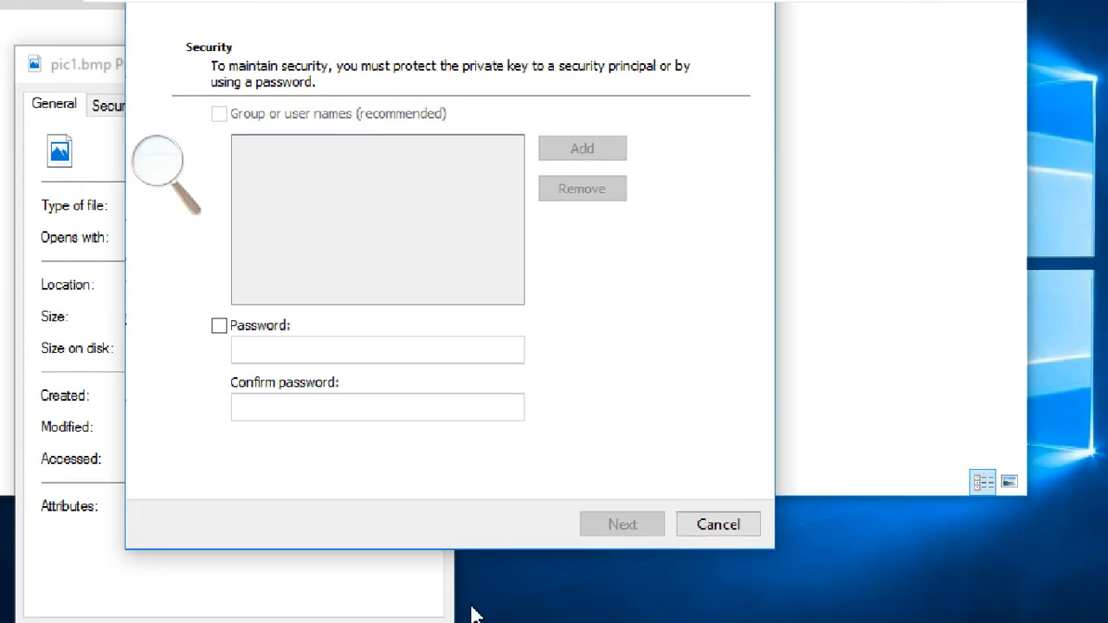
- Protect the exported private key with a password, entering it and confirming it, then continue
left_click(347, 382)
left_click(284, 349)
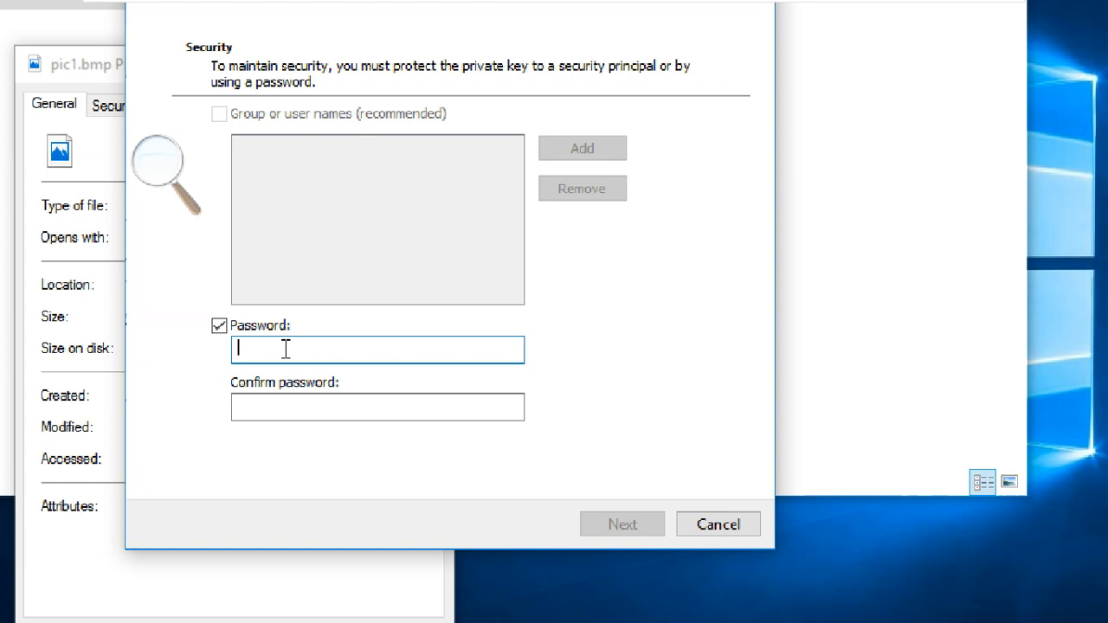
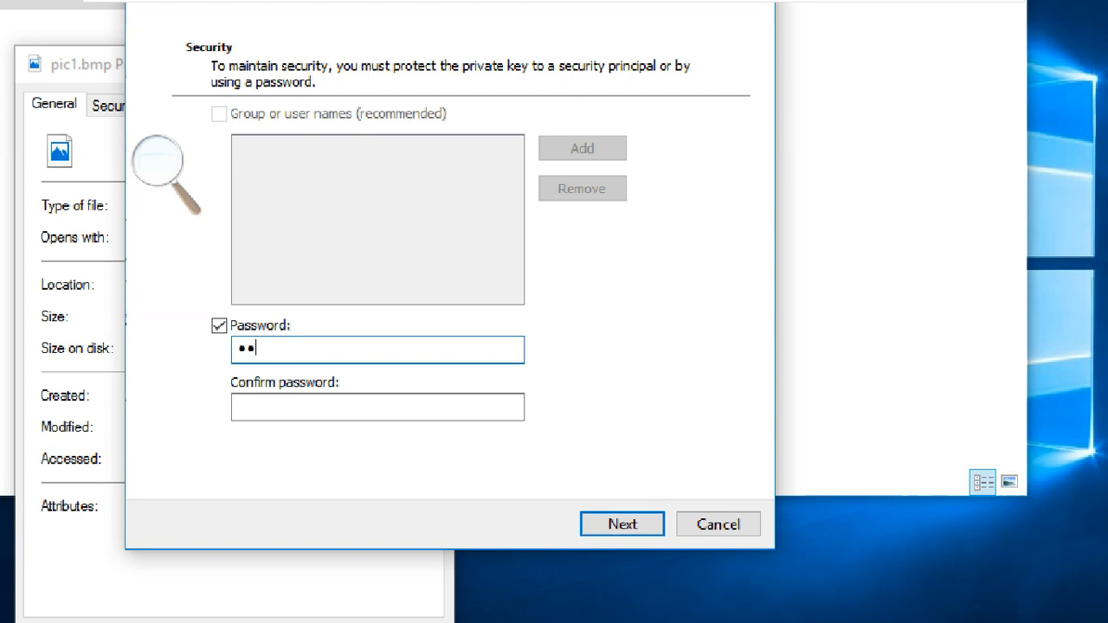
key("Tab")
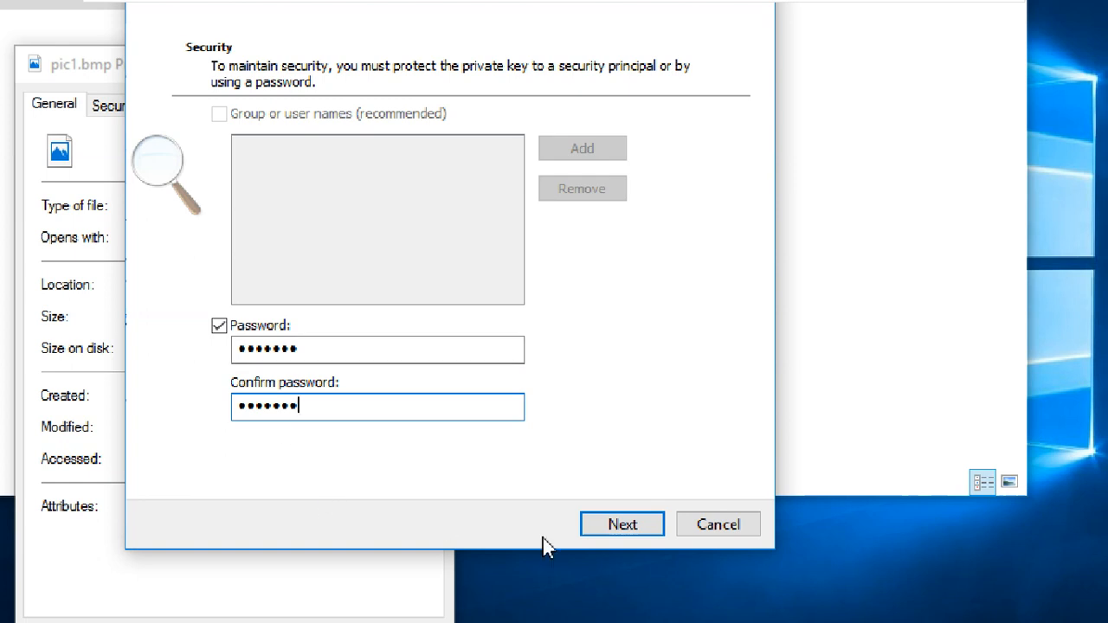
left_click(585, 525)
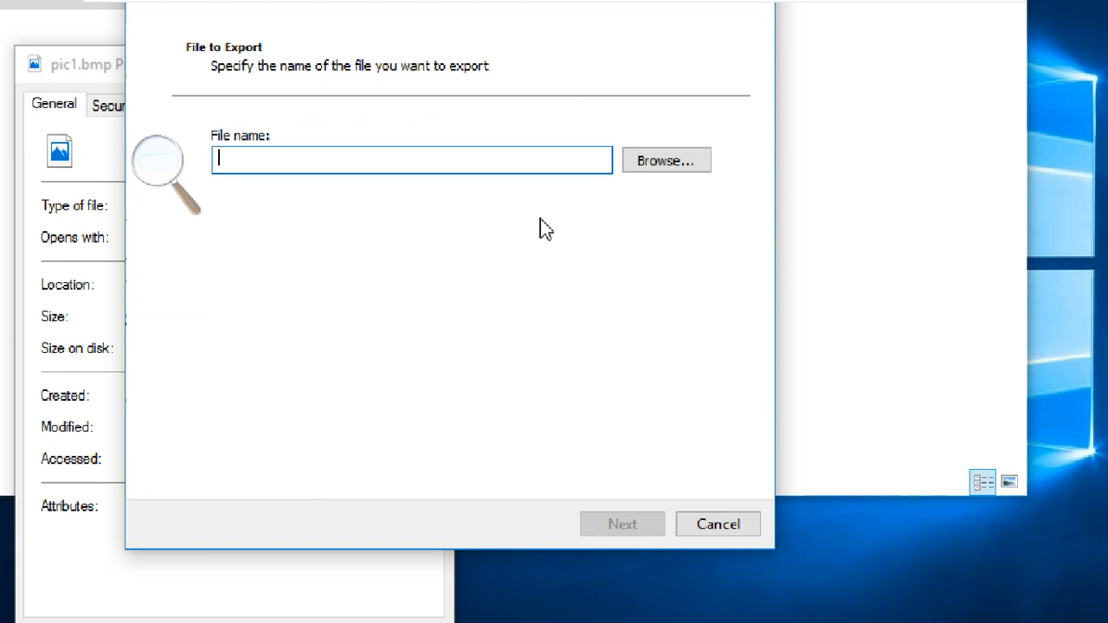
- Create a keys folder on Local Disk (C:) and save the export file there as pic1-key
left_click(660, 167)
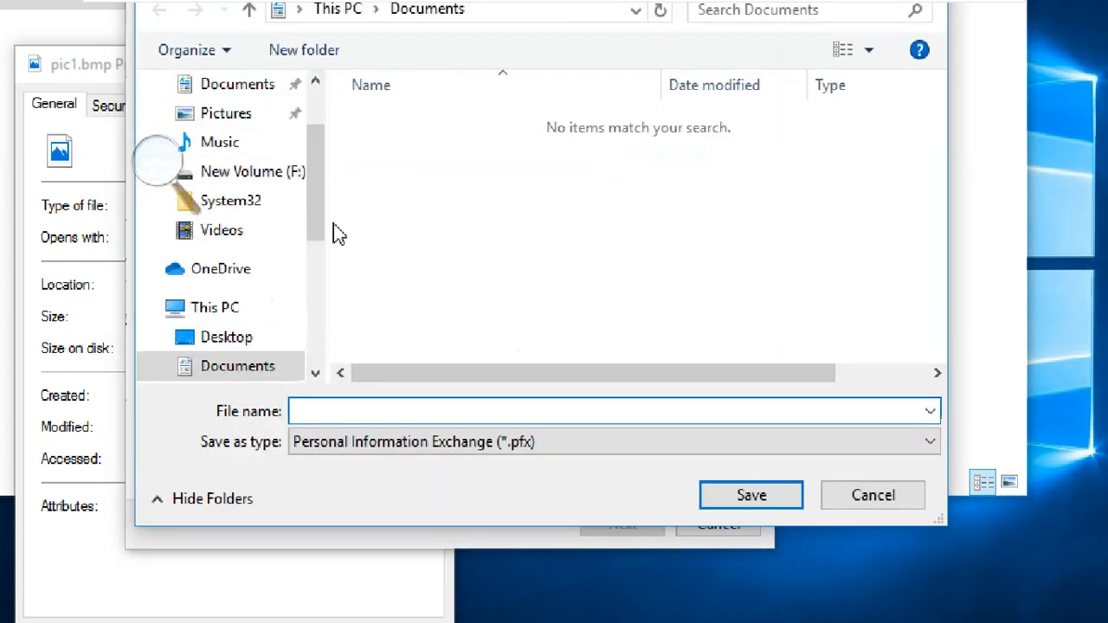
scroll(321, 216, "down", 1)
scroll(330, 238, "down", 1)
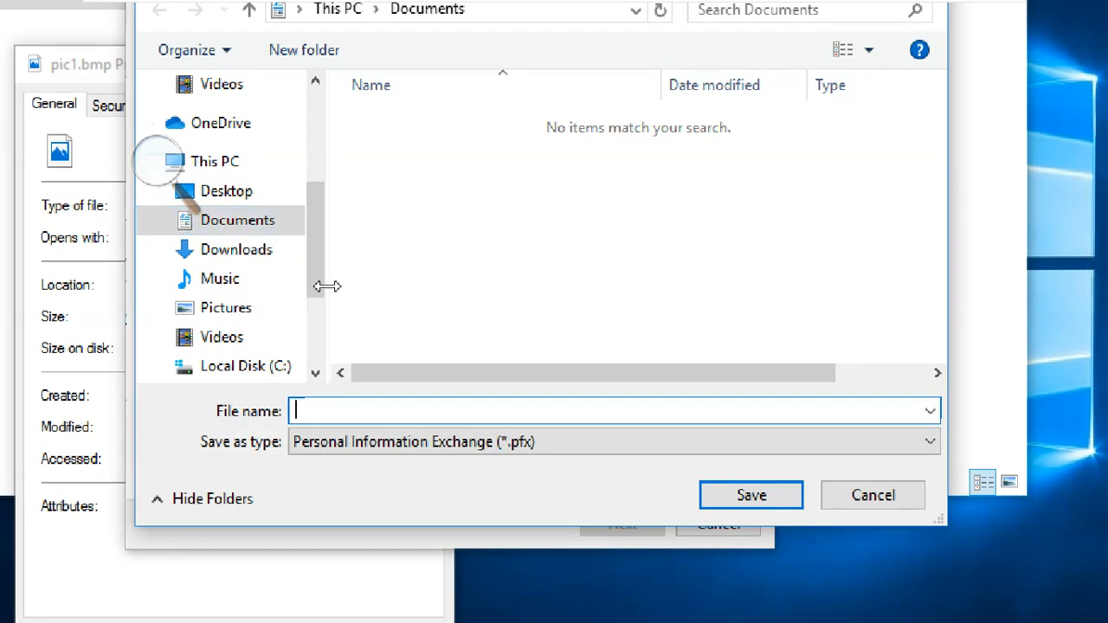
left_click_drag(314, 275, 327, 318)
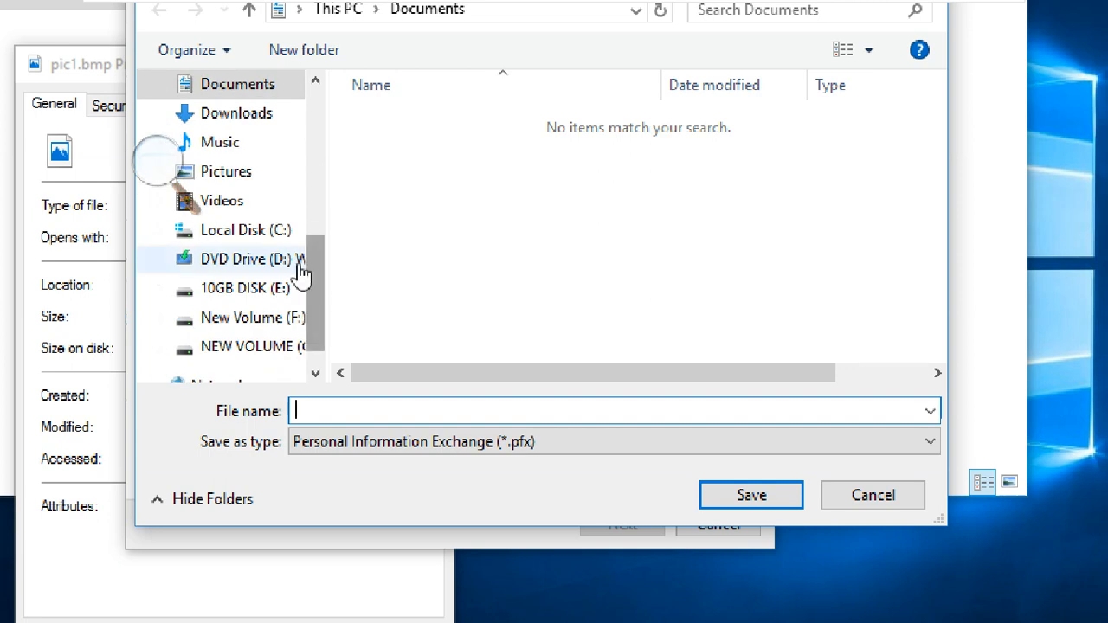
left_click(275, 231)
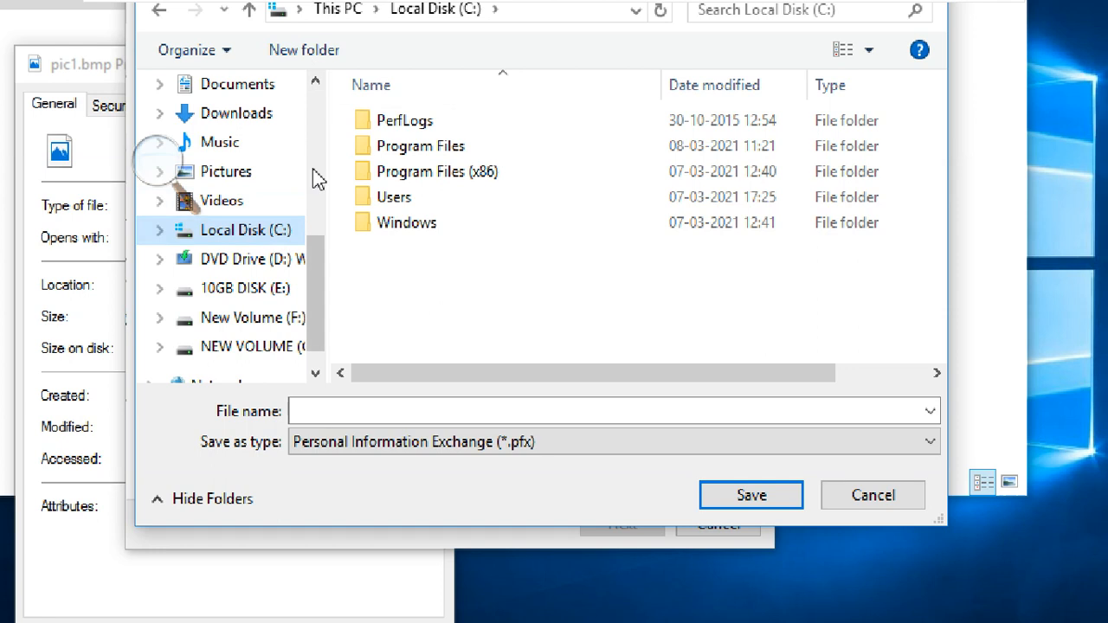
left_click(306, 52)
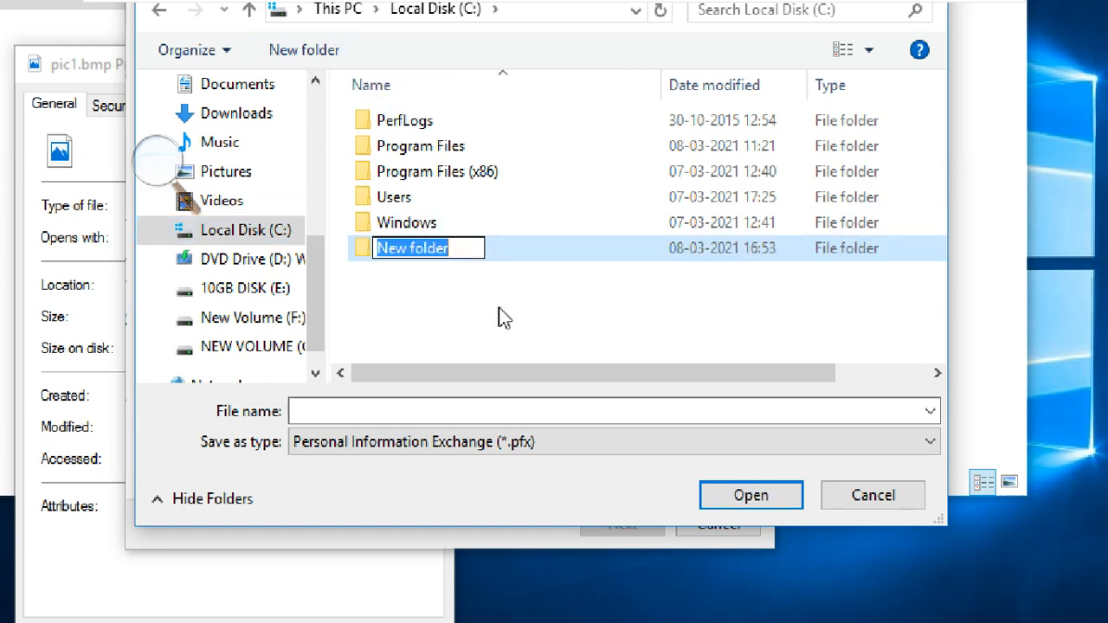
type("keys")
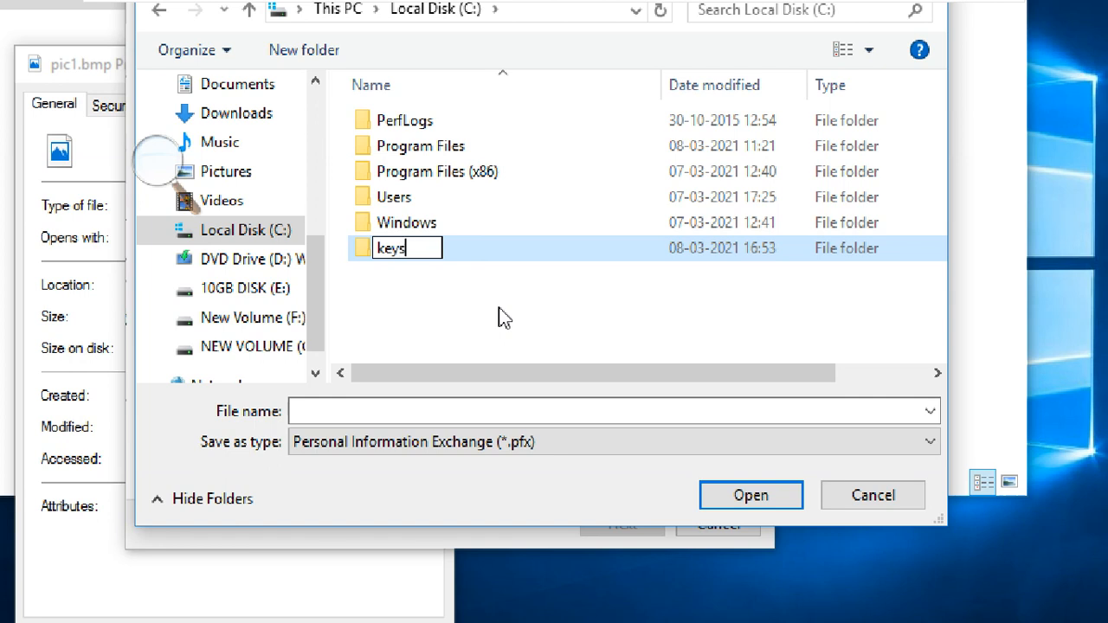
left_click(494, 305)
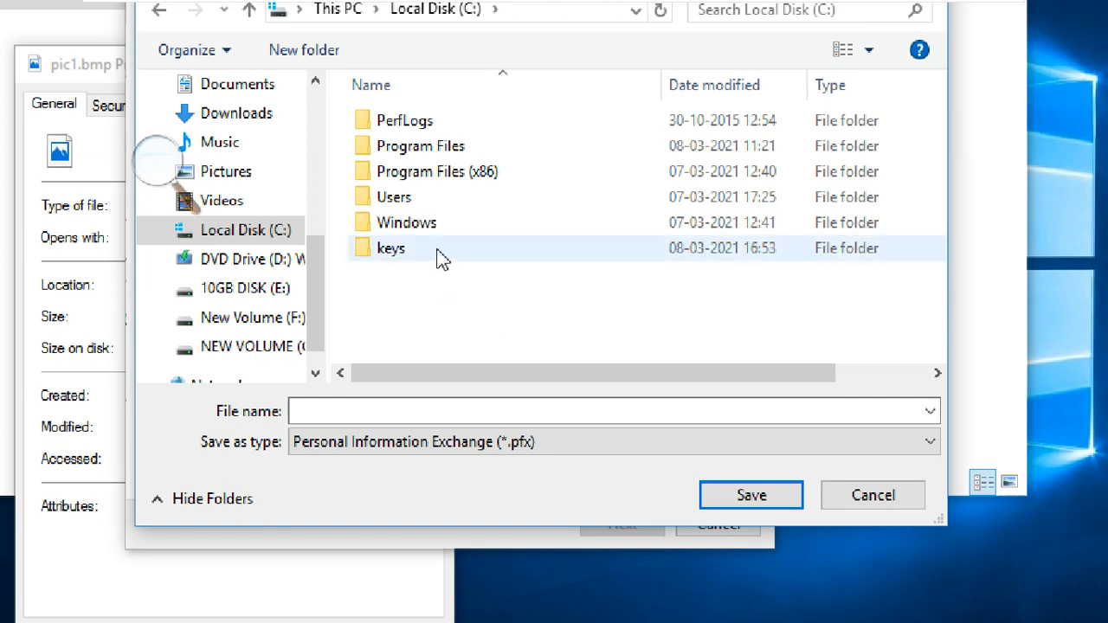
double_click(442, 258)
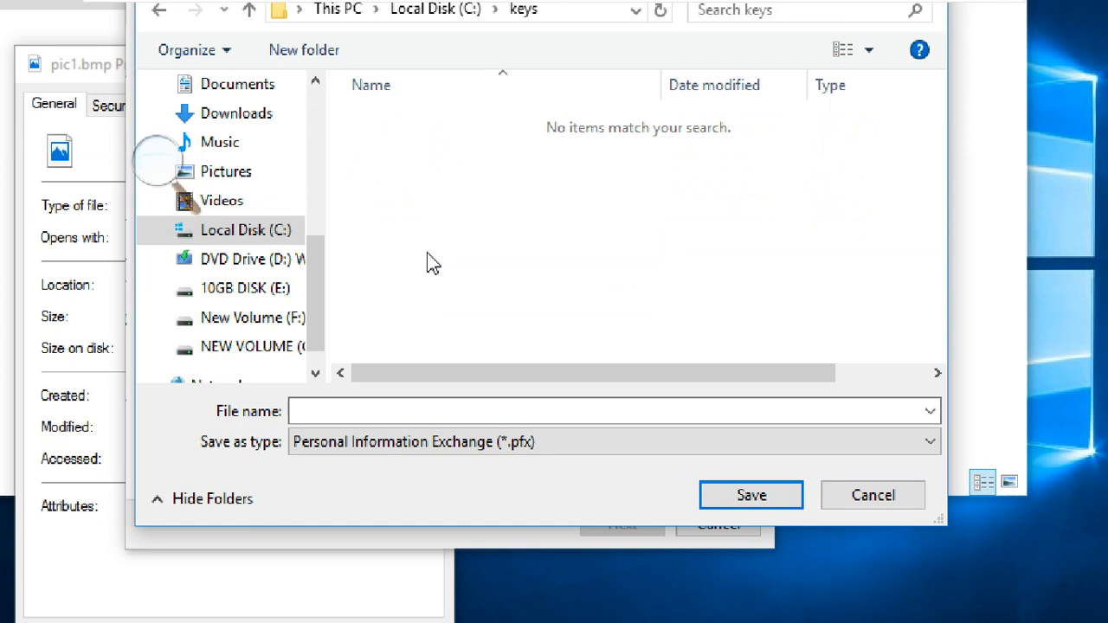
left_click(382, 413)
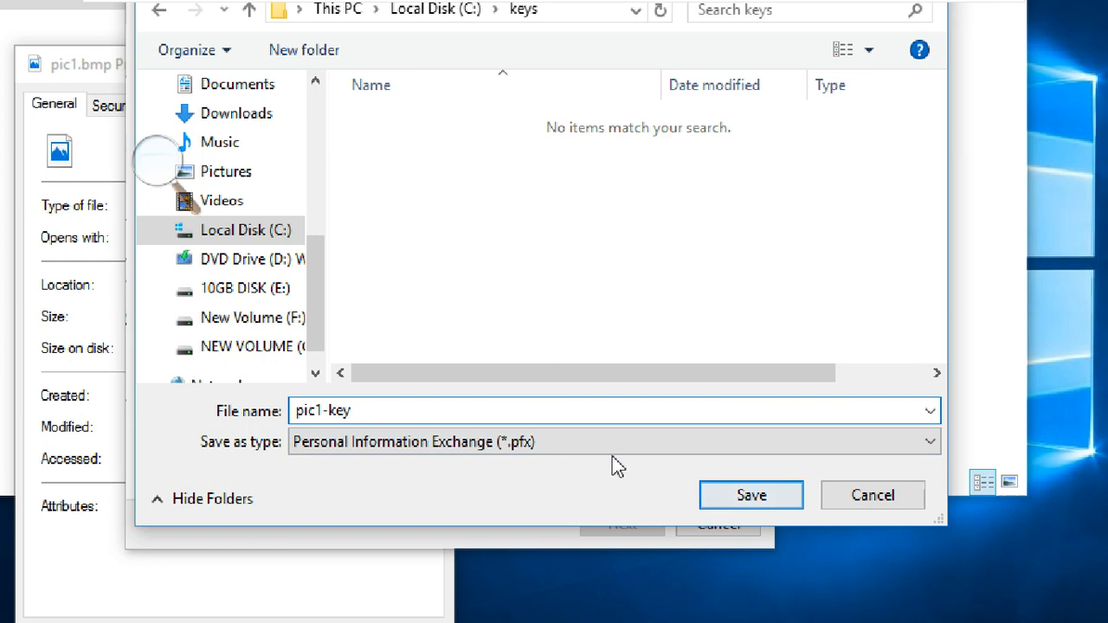
left_click(751, 496)
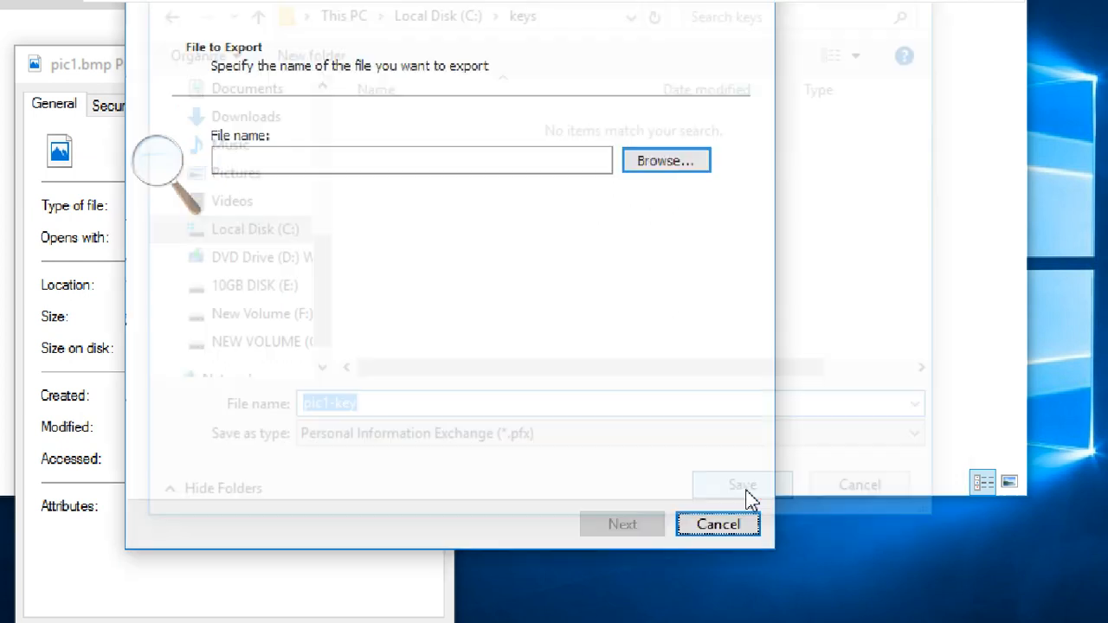
- Finish exporting to C:\keys\pic1-key.pfx, acknowledge the success message, and close pic1.bmp's Properties
left_click(359, 161)
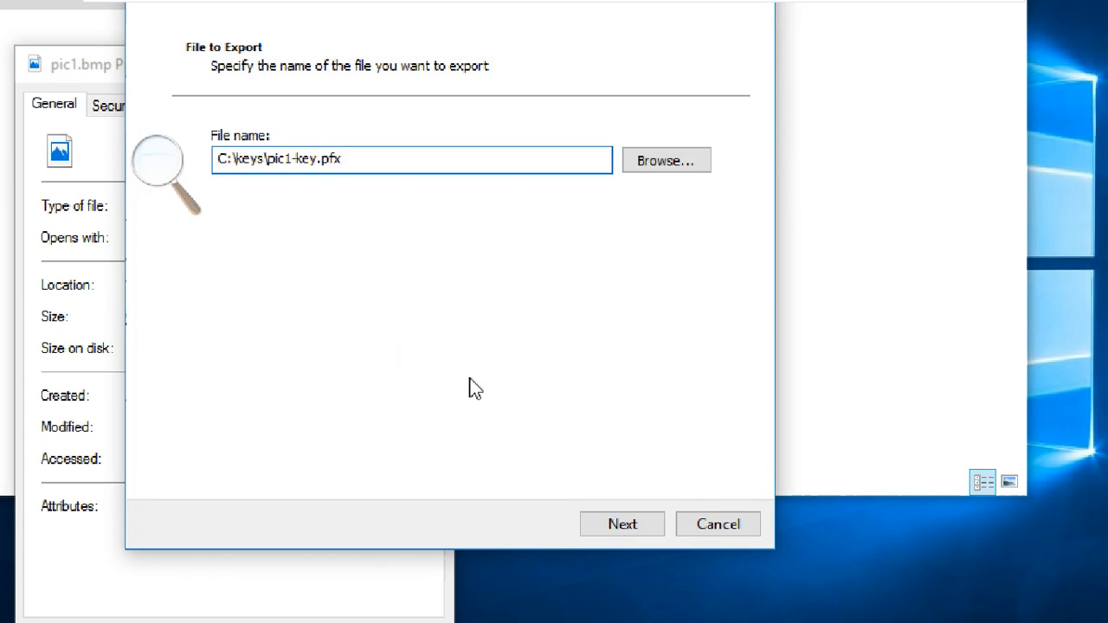
left_click(637, 524)
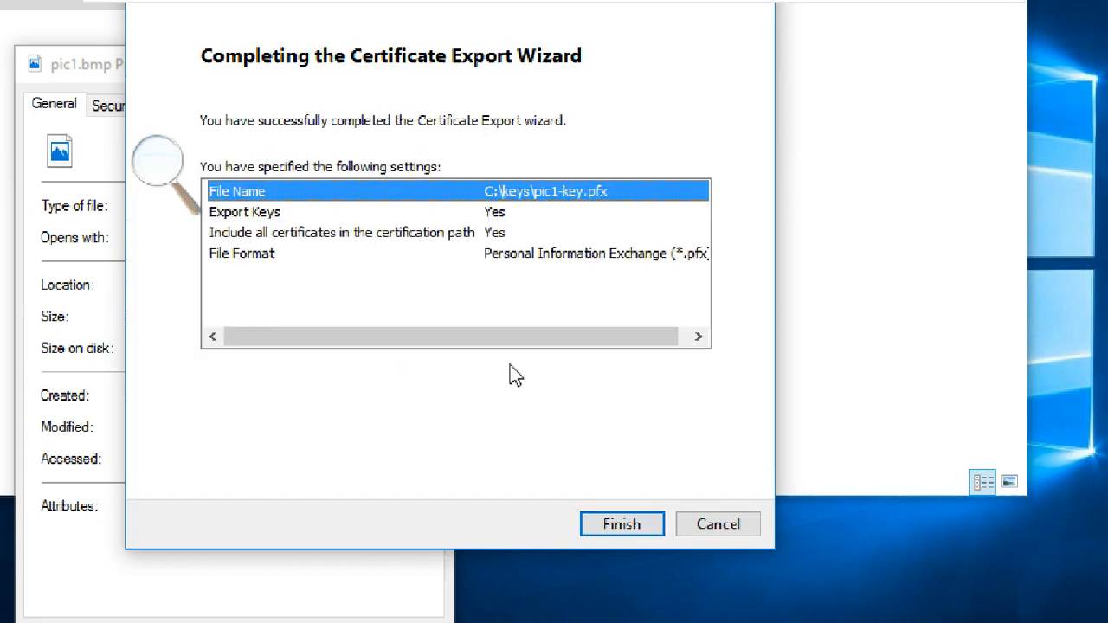
left_click(625, 519)
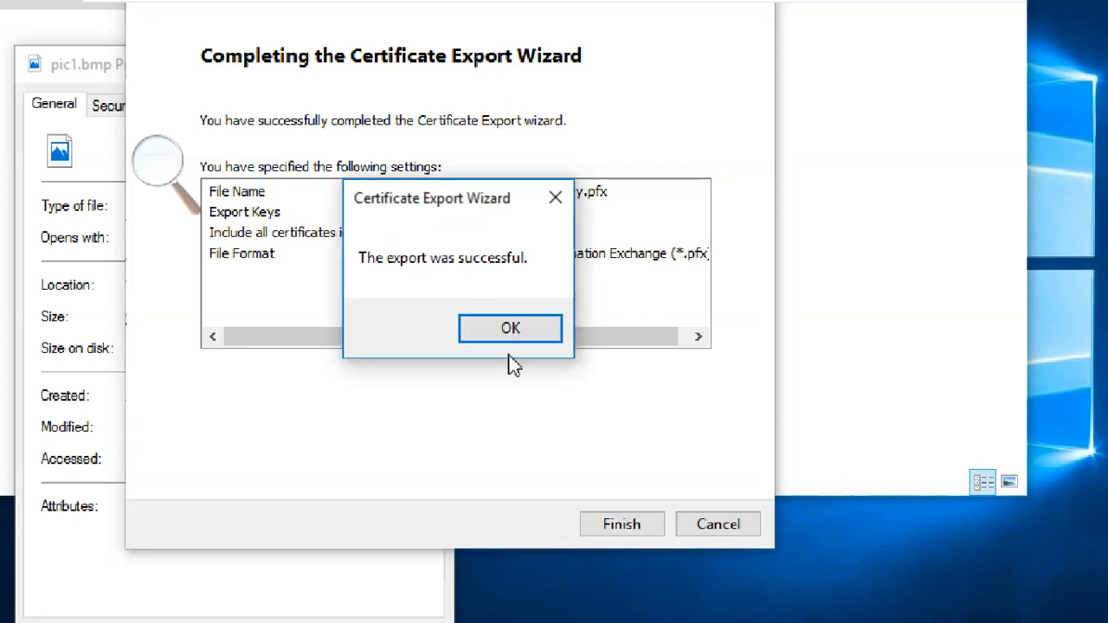
left_click(512, 329)
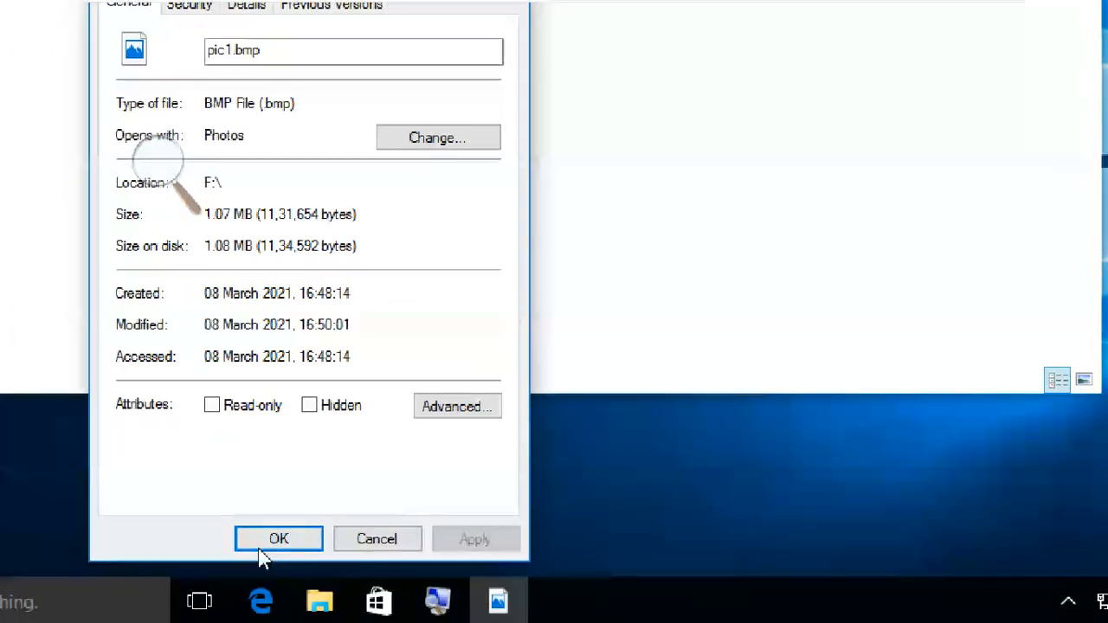
left_click(263, 540)
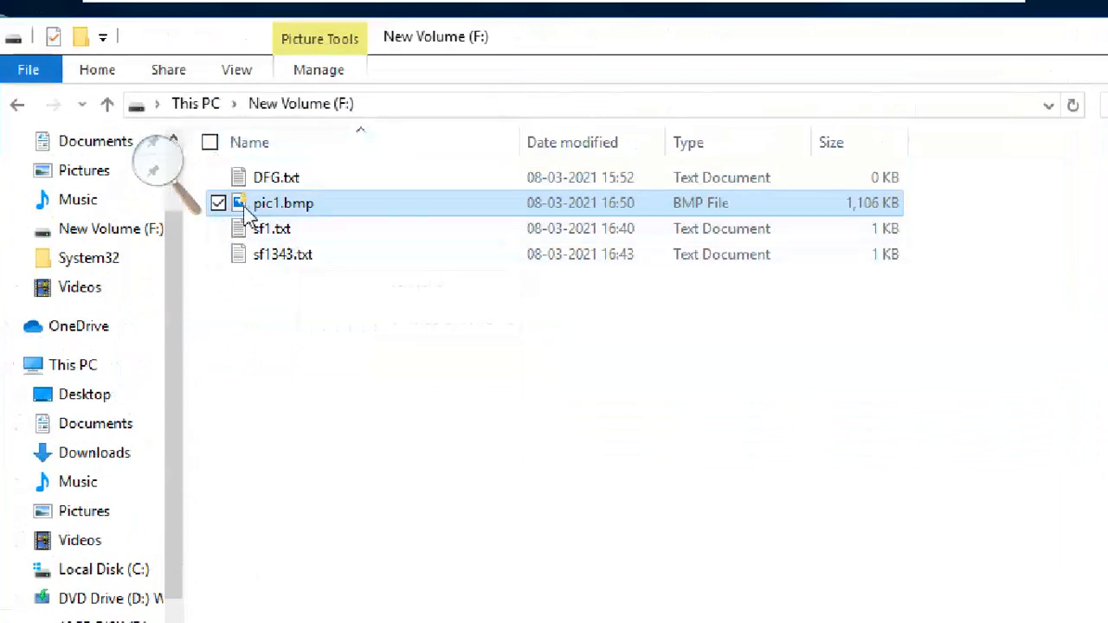
left_click(162, 165)
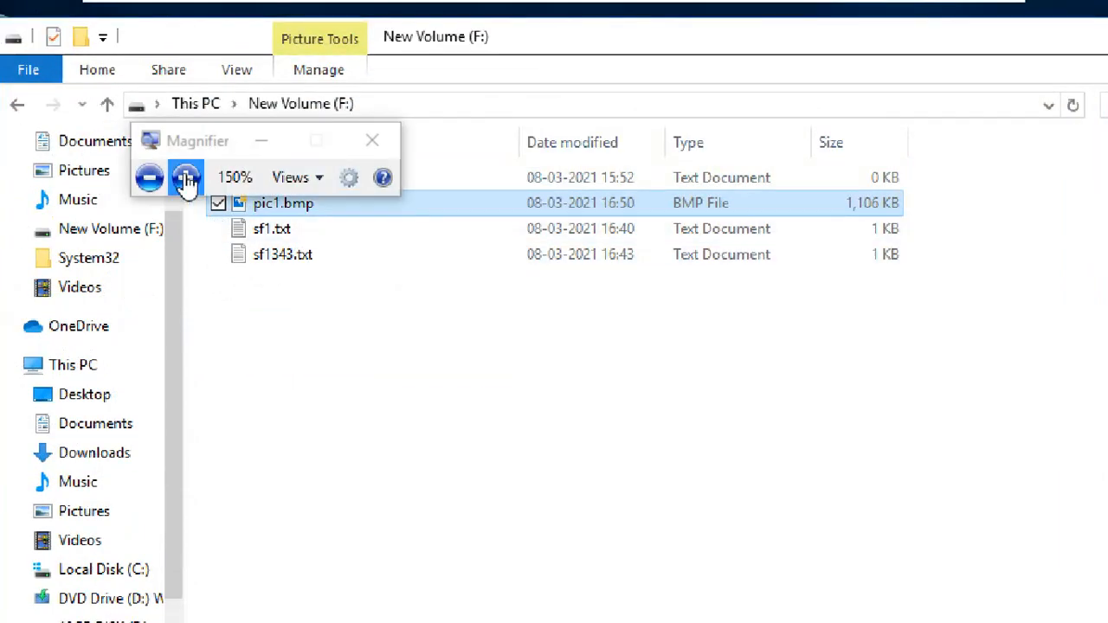
left_click(183, 178)
left_click(190, 180)
left_click(190, 177)
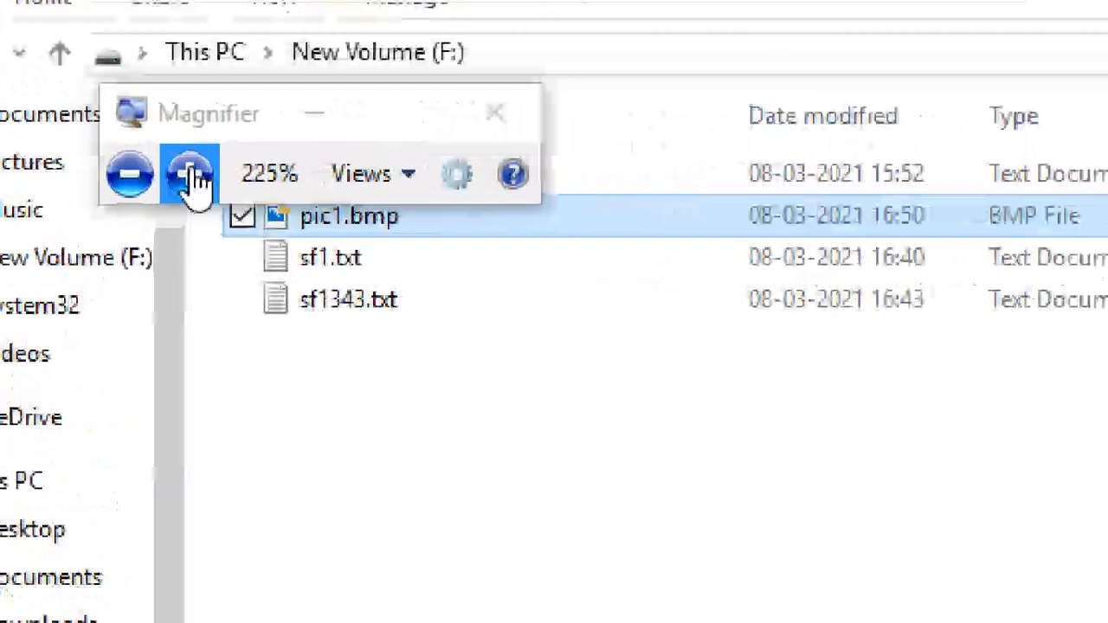
left_click(191, 174)
left_click_drag(270, 115, 718, 554)
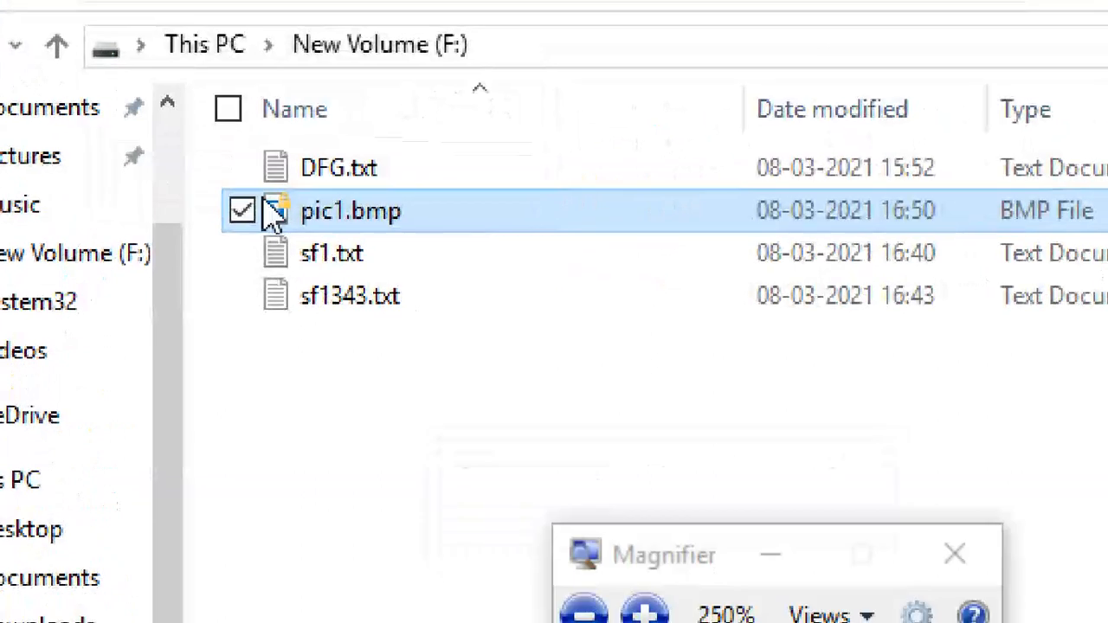
mouse_move(294, 223)
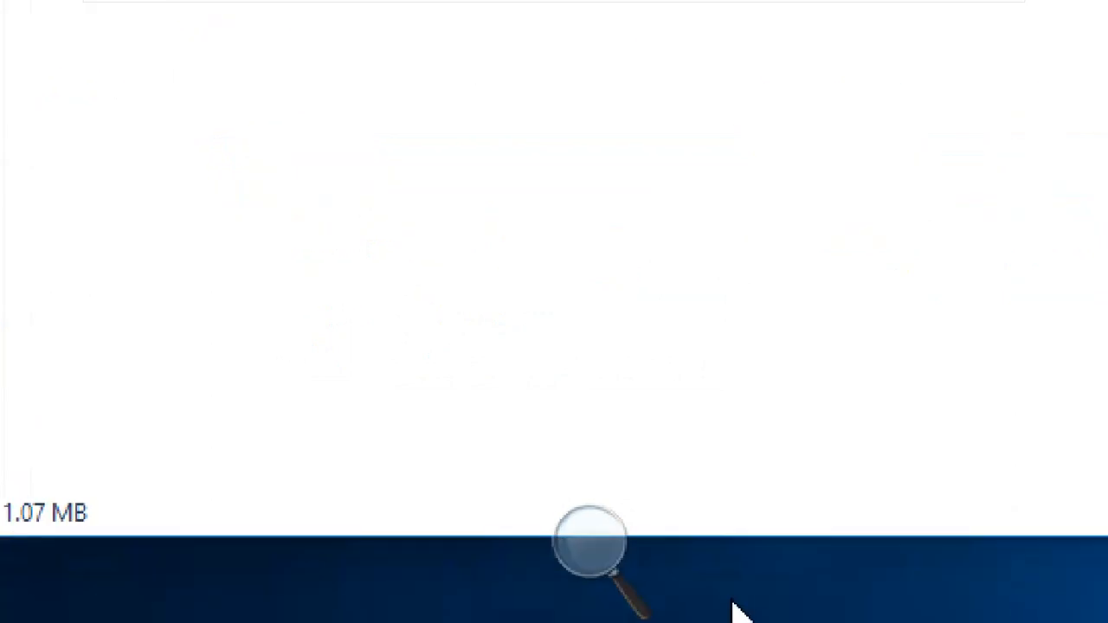
left_click(589, 543)
left_click(581, 582)
left_click(581, 581)
left_click(578, 585)
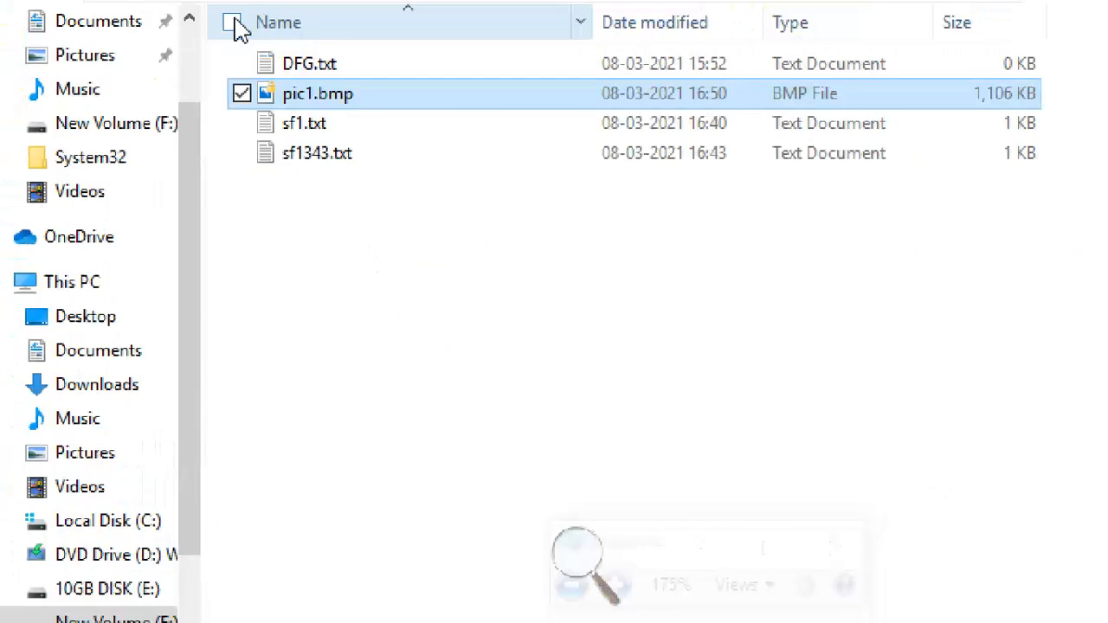
right_click(299, 97)
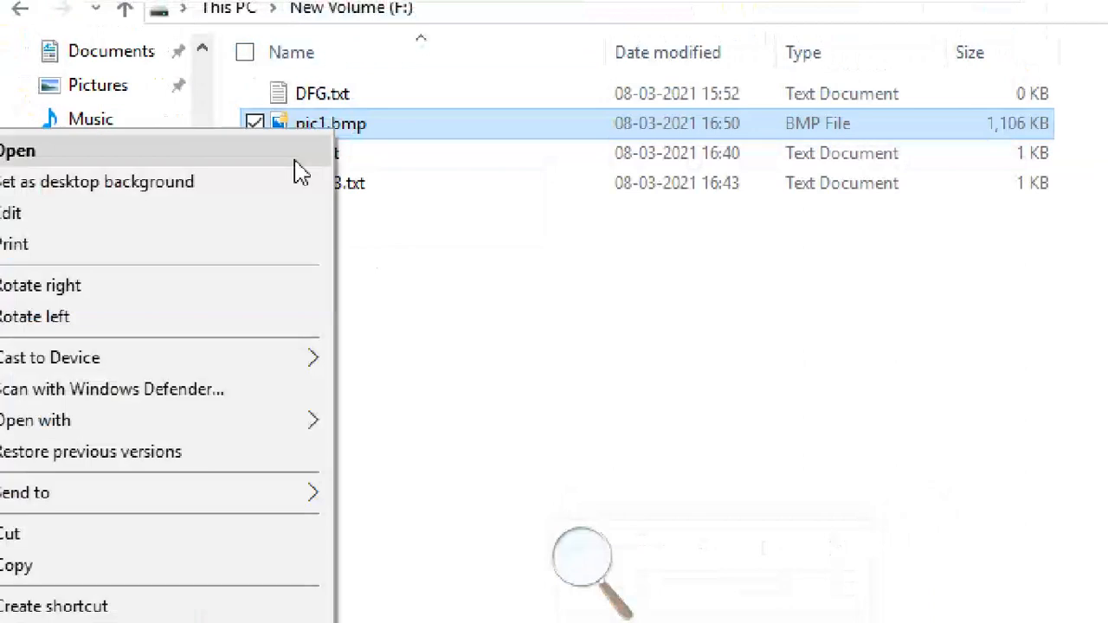
left_click(114, 584)
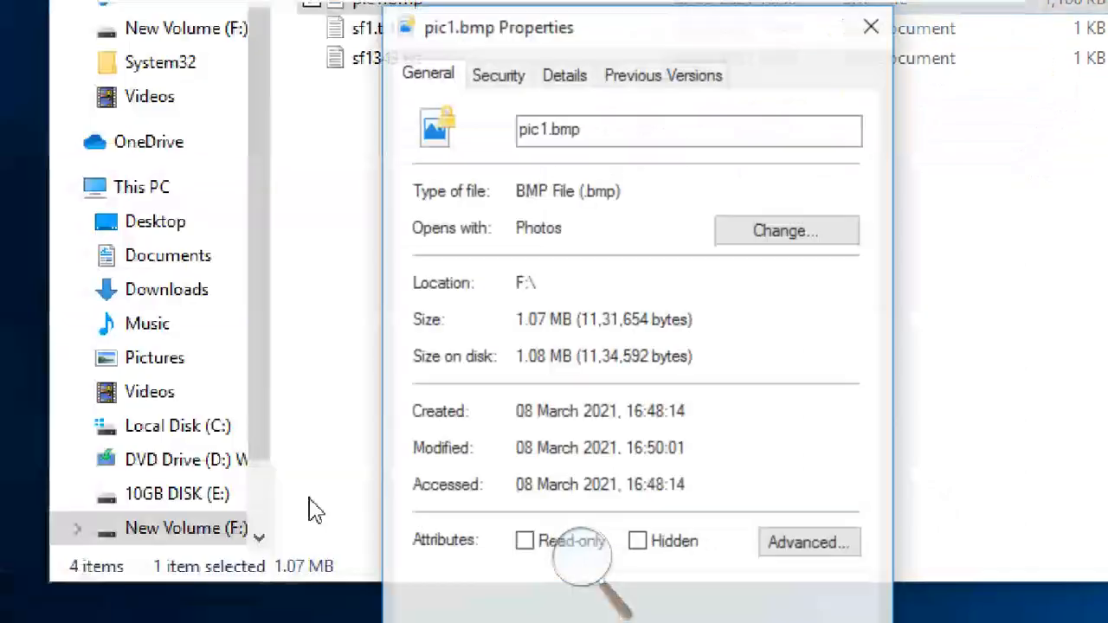
left_click(836, 548)
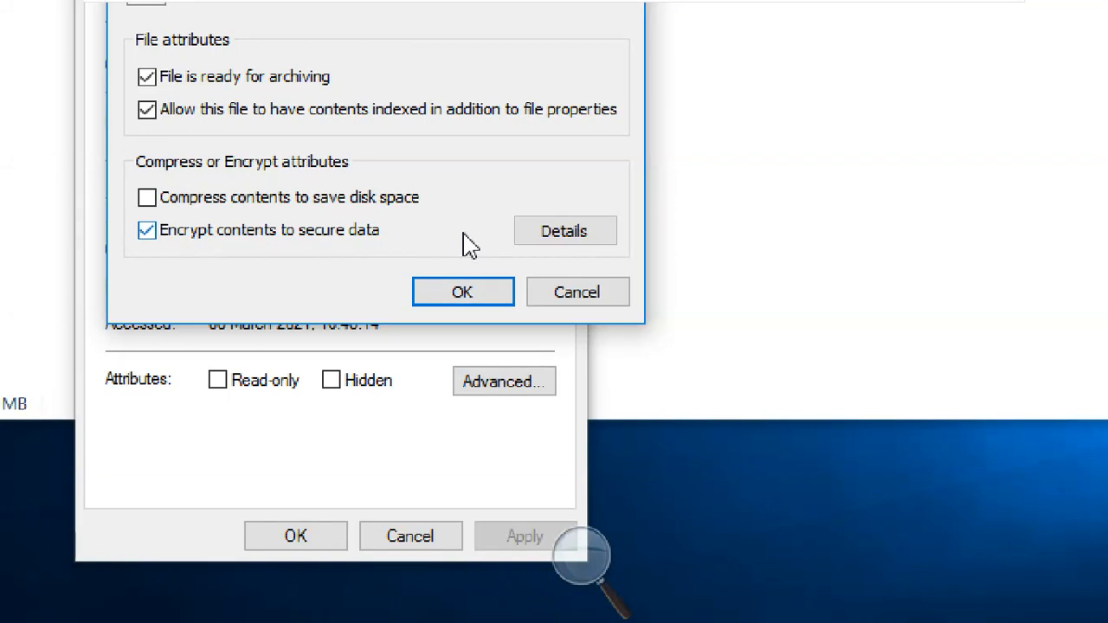
left_click(575, 233)
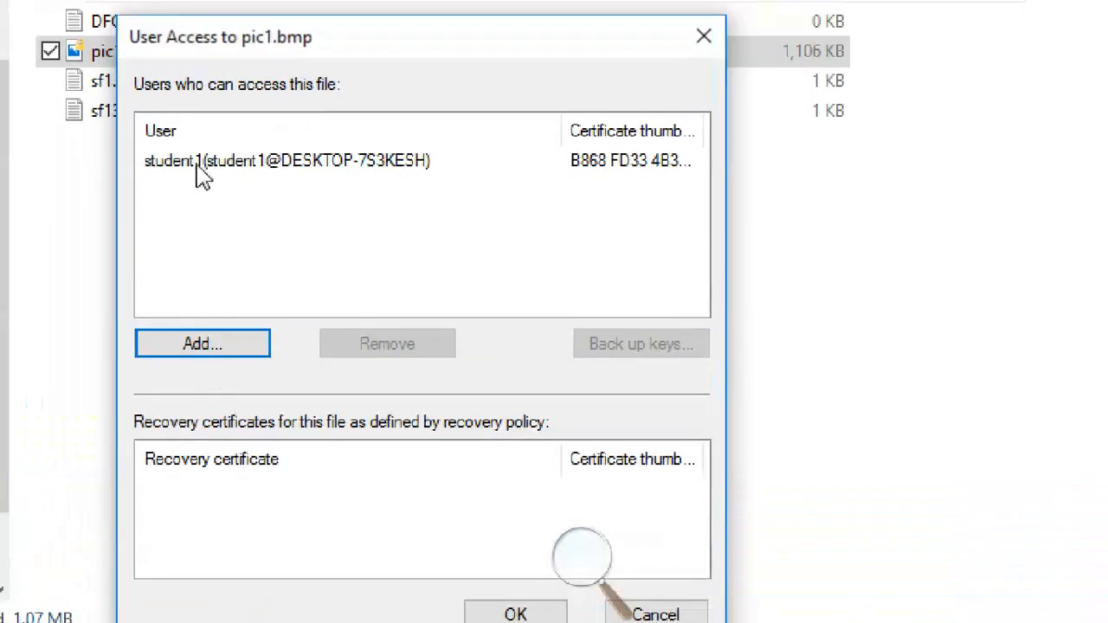
left_click(191, 125)
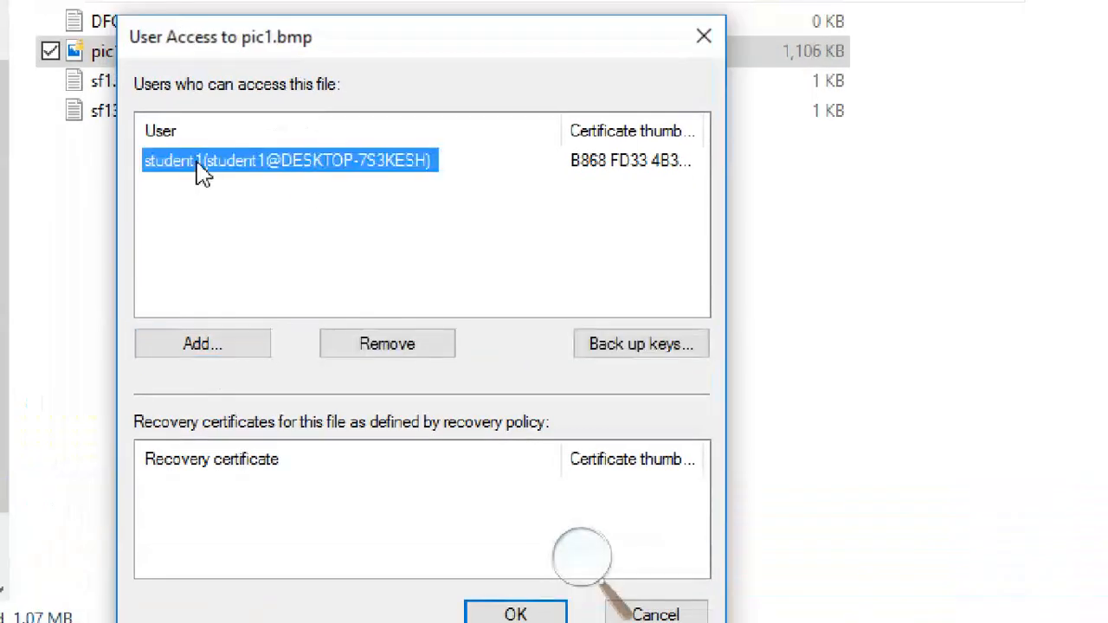
left_click(622, 357)
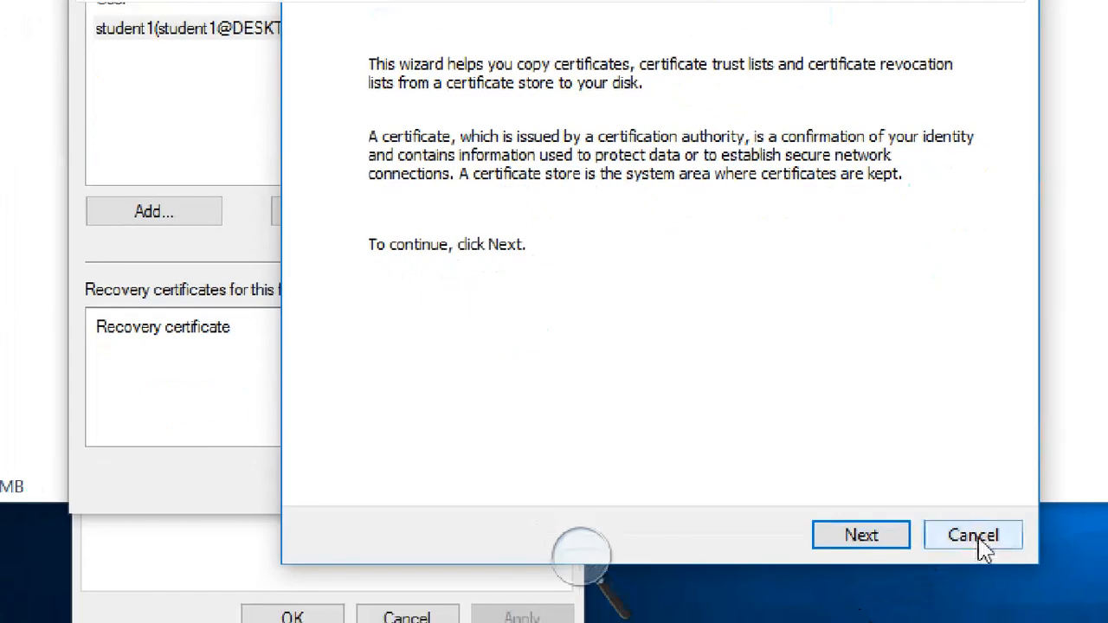
left_click(976, 540)
left_click(620, 482)
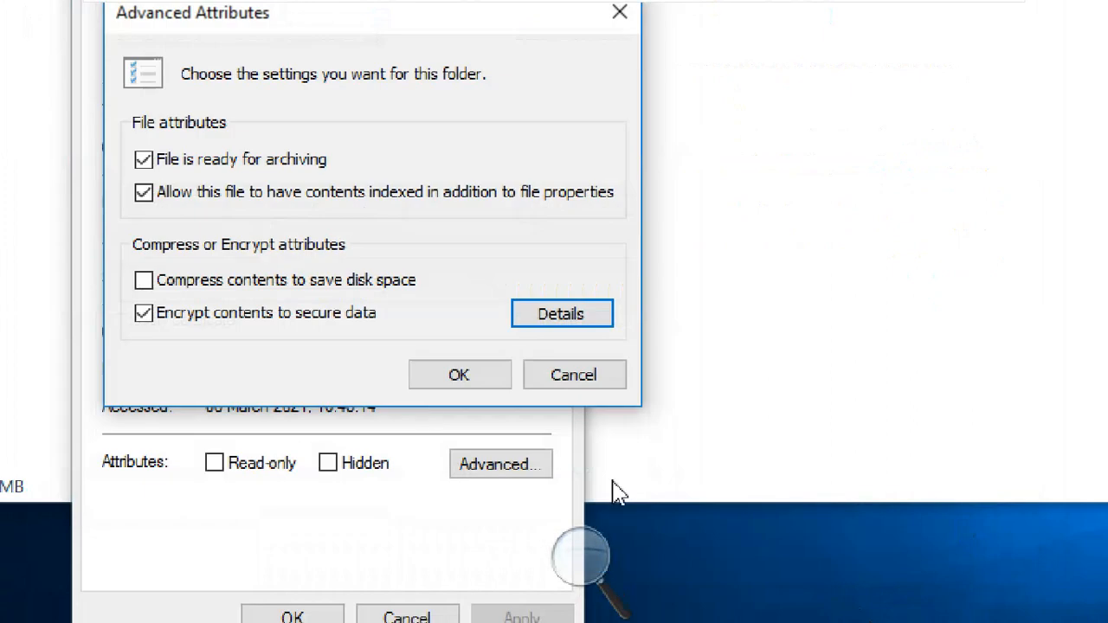
left_click(611, 377)
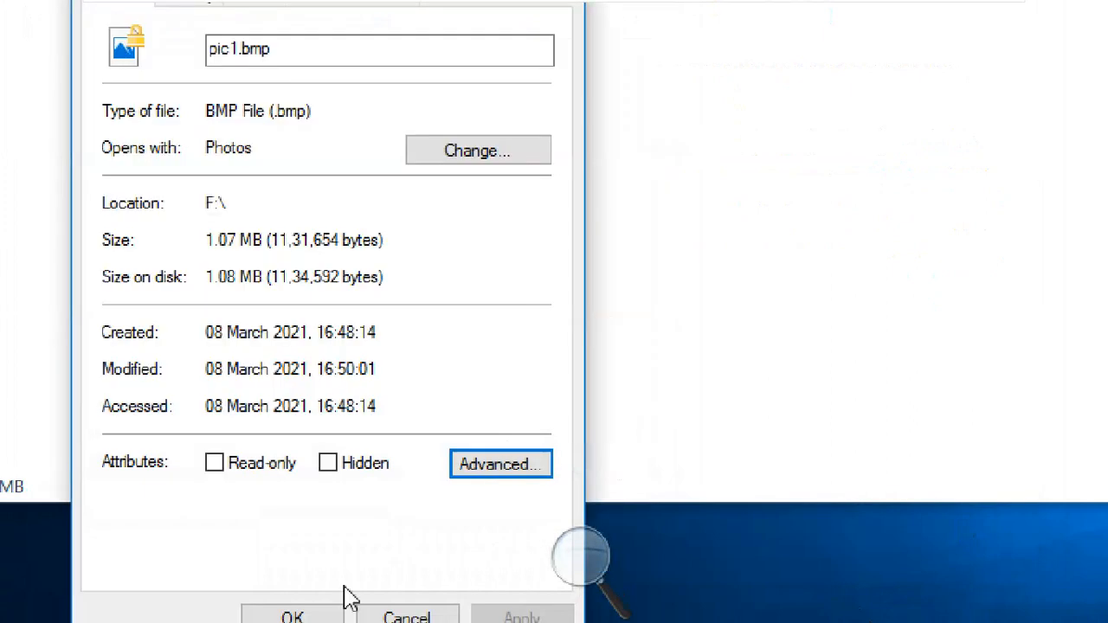
left_click(275, 617)
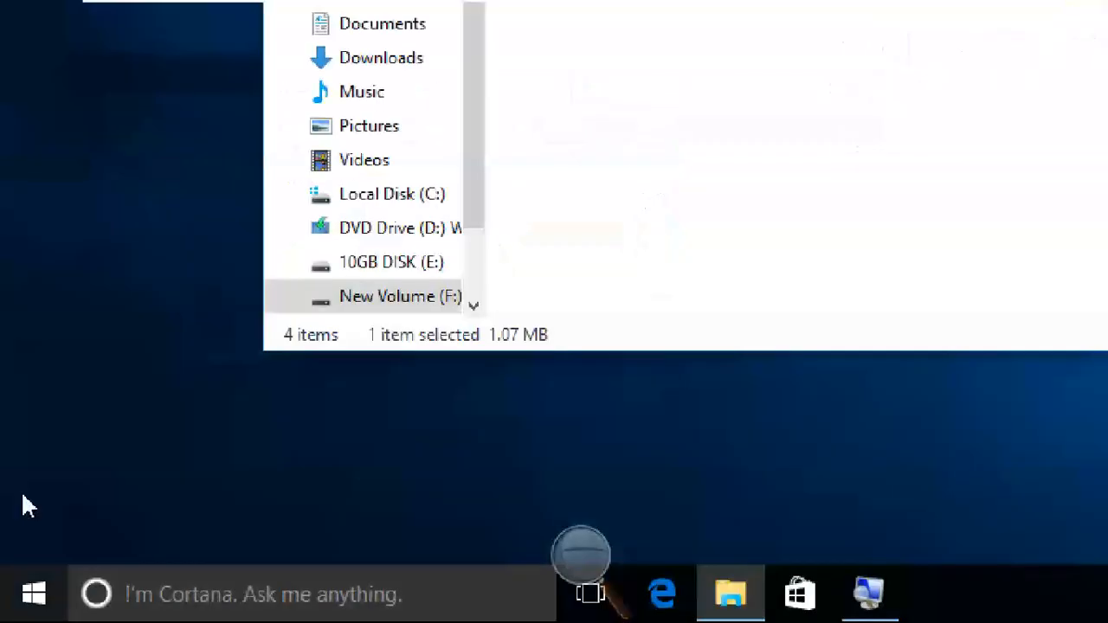
- Run mmc from the Win+R dialog and approve the User Account Control prompt
left_click(146, 252)
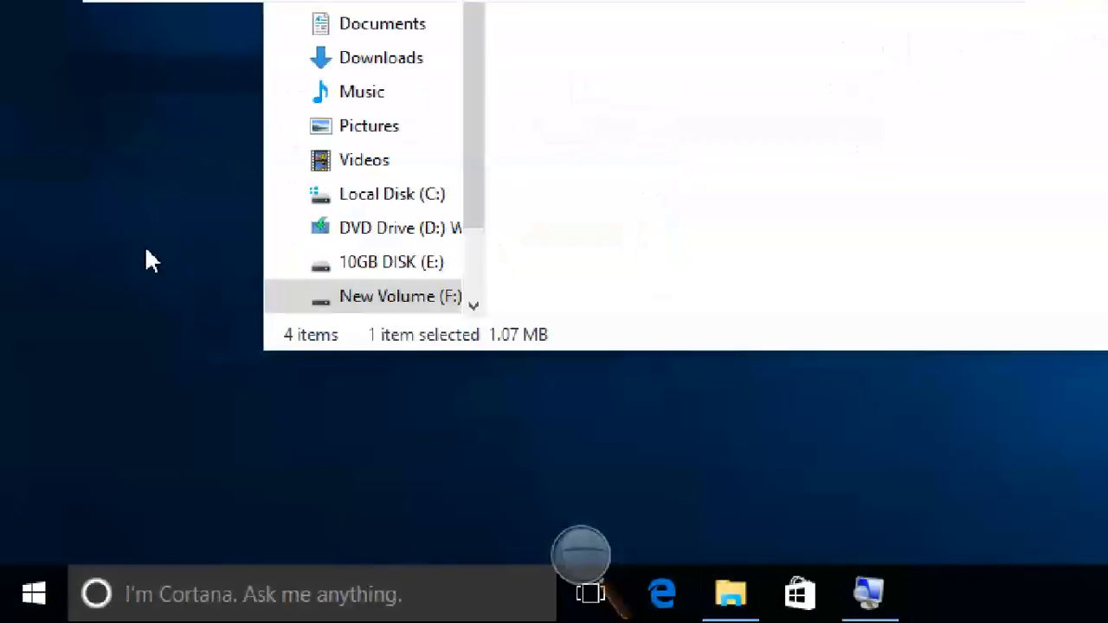
key("super+r")
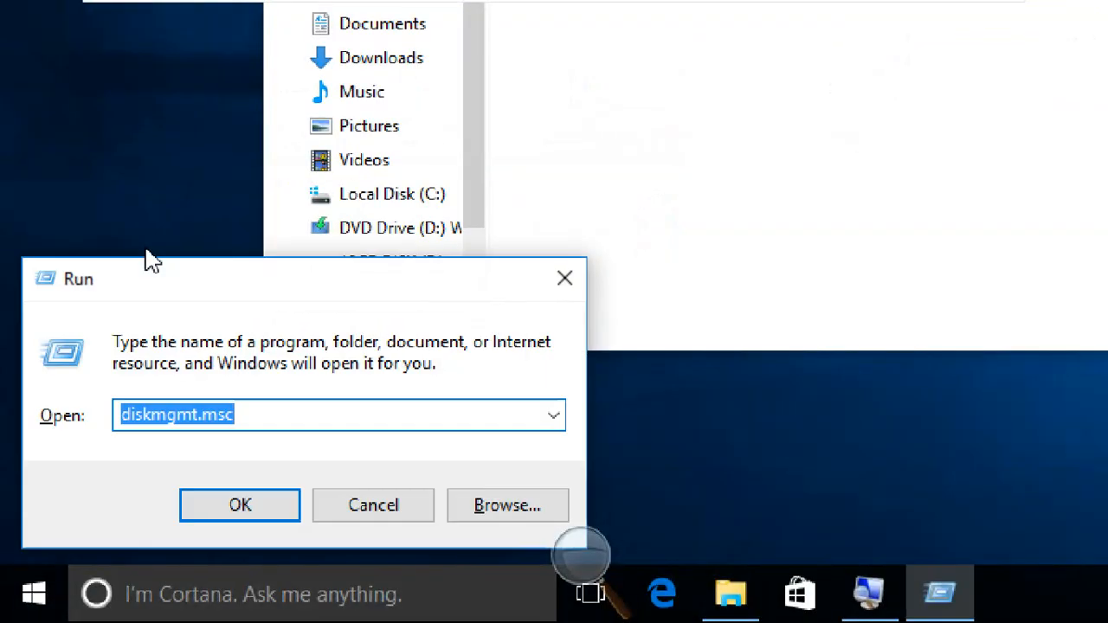
type("mmc")
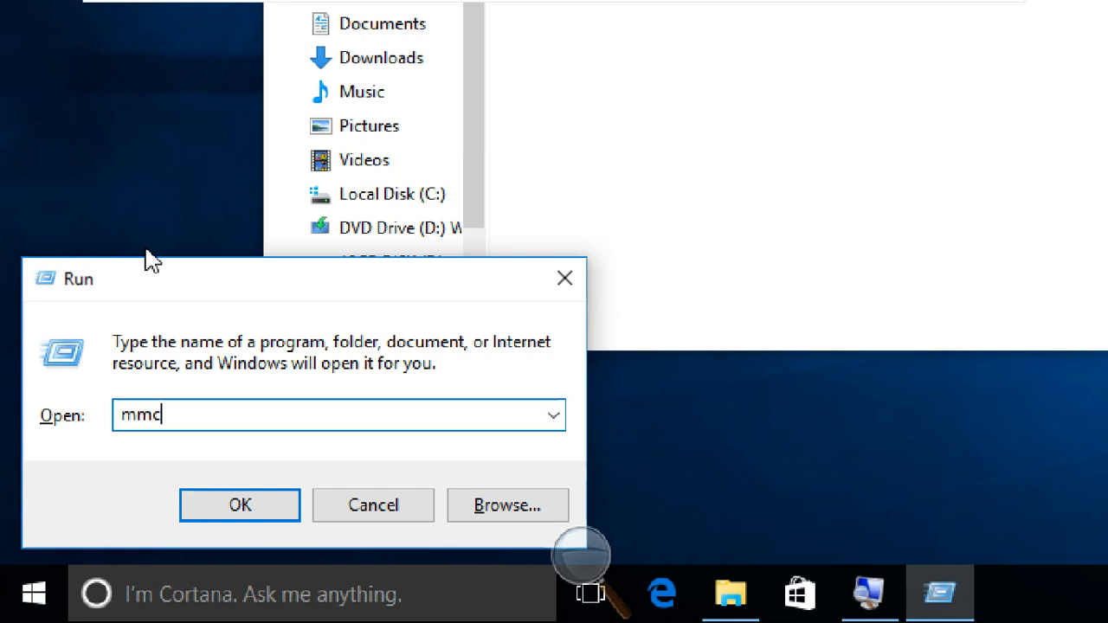
left_click(237, 520)
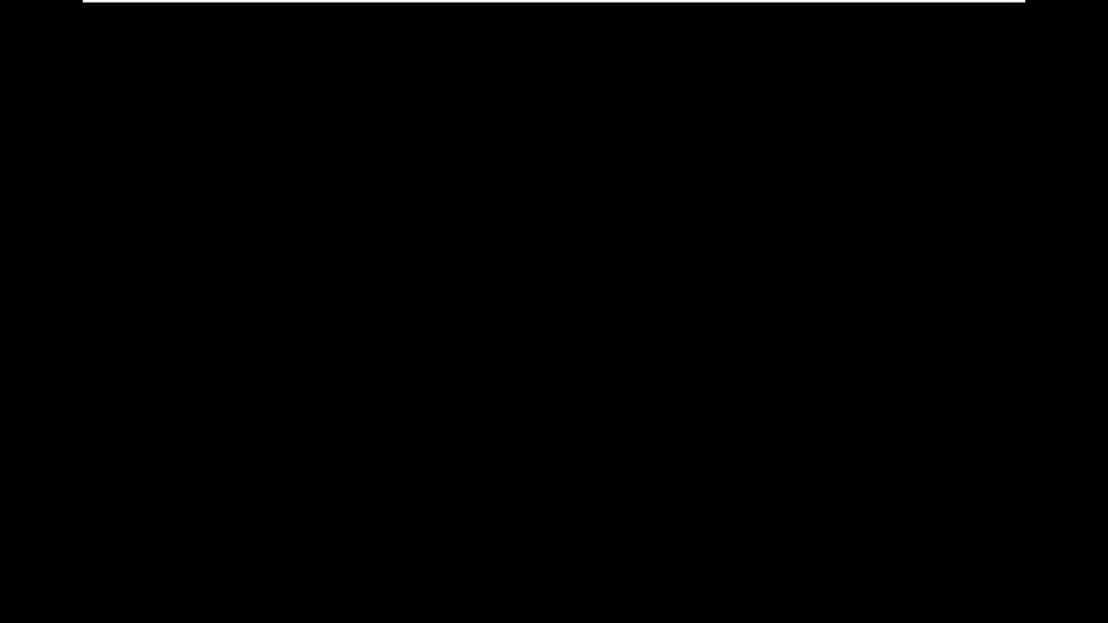
key("super+plus")
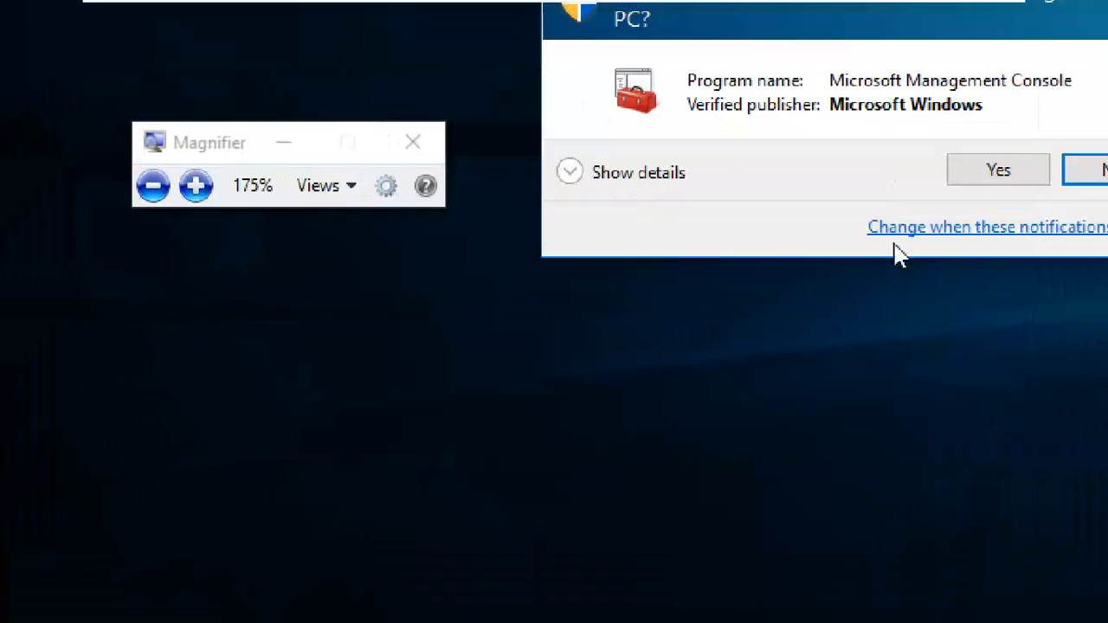
left_click(996, 171)
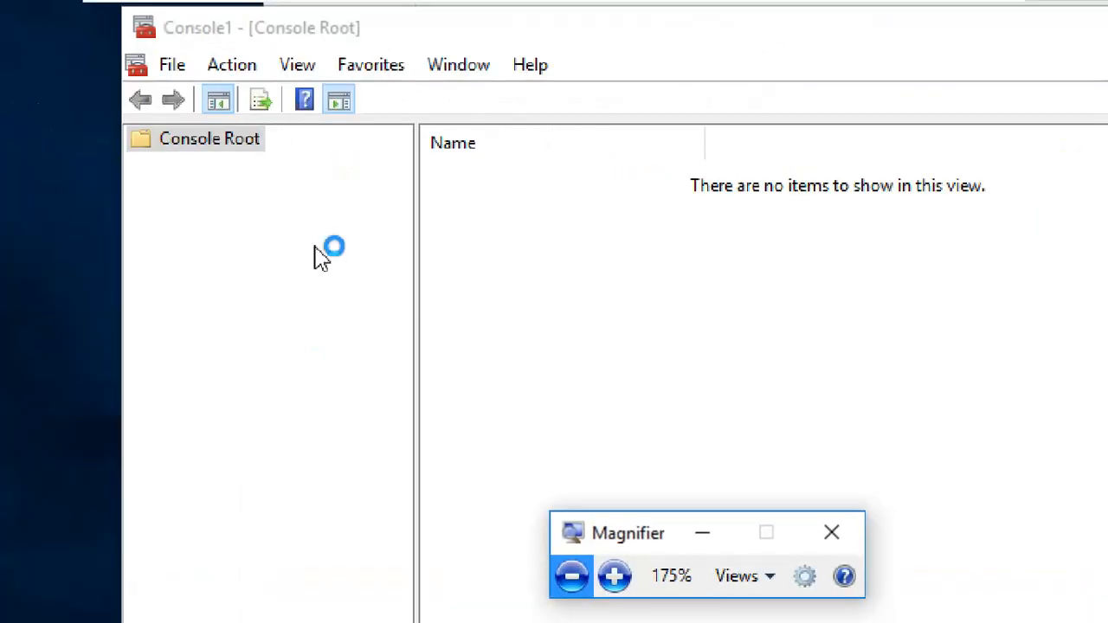
- Add the Certificates snap-in for My user account through File > Add/Remove Snap-in, then OK
left_click(177, 66)
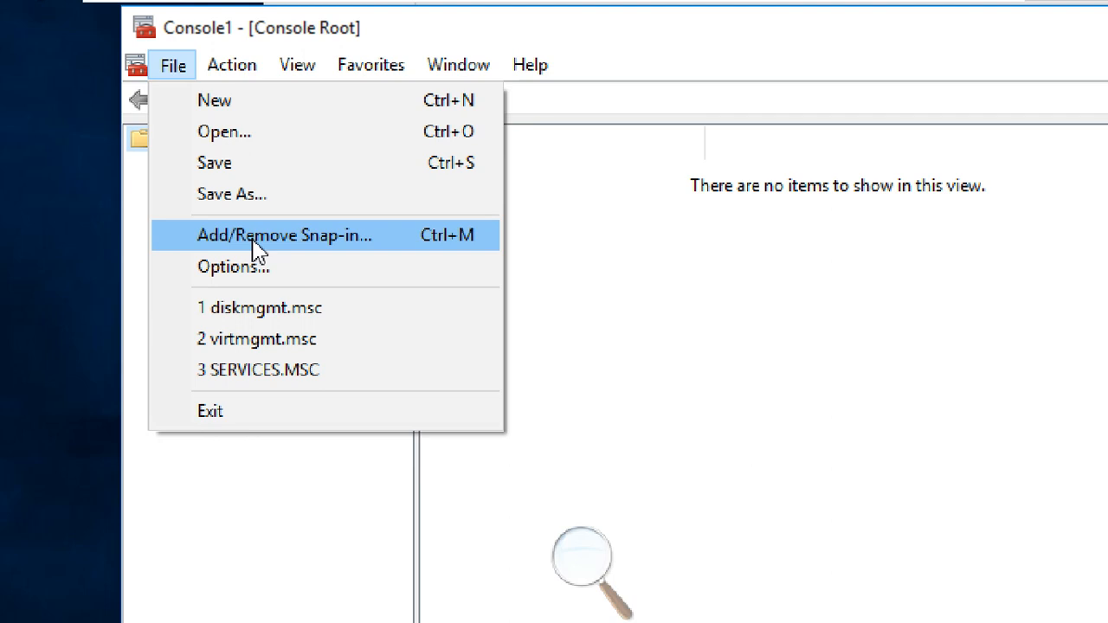
left_click(257, 249)
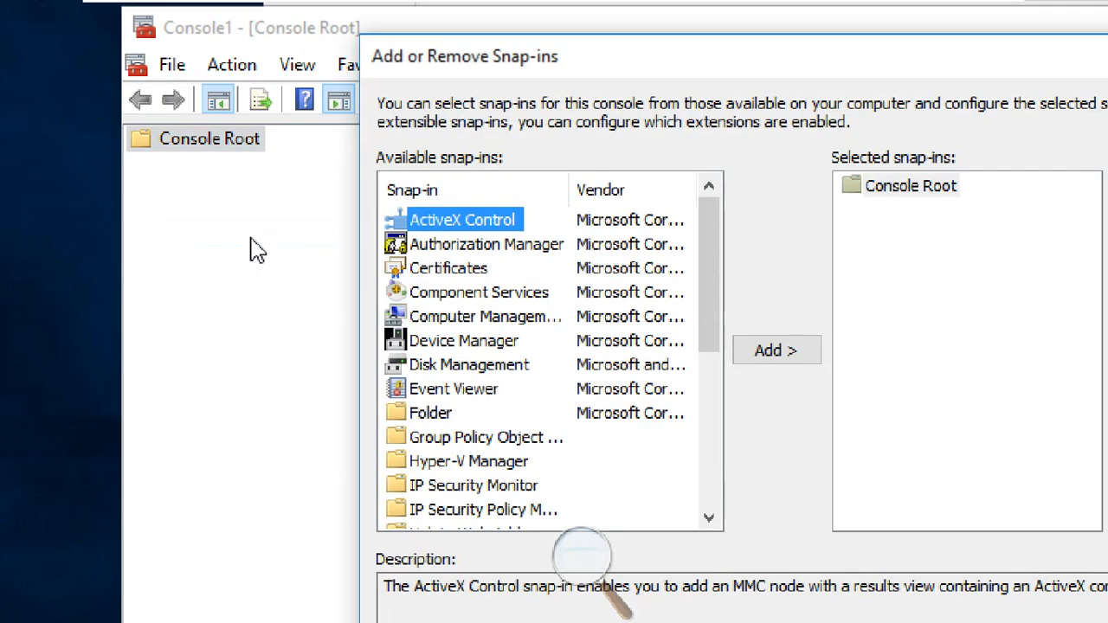
left_click(473, 275)
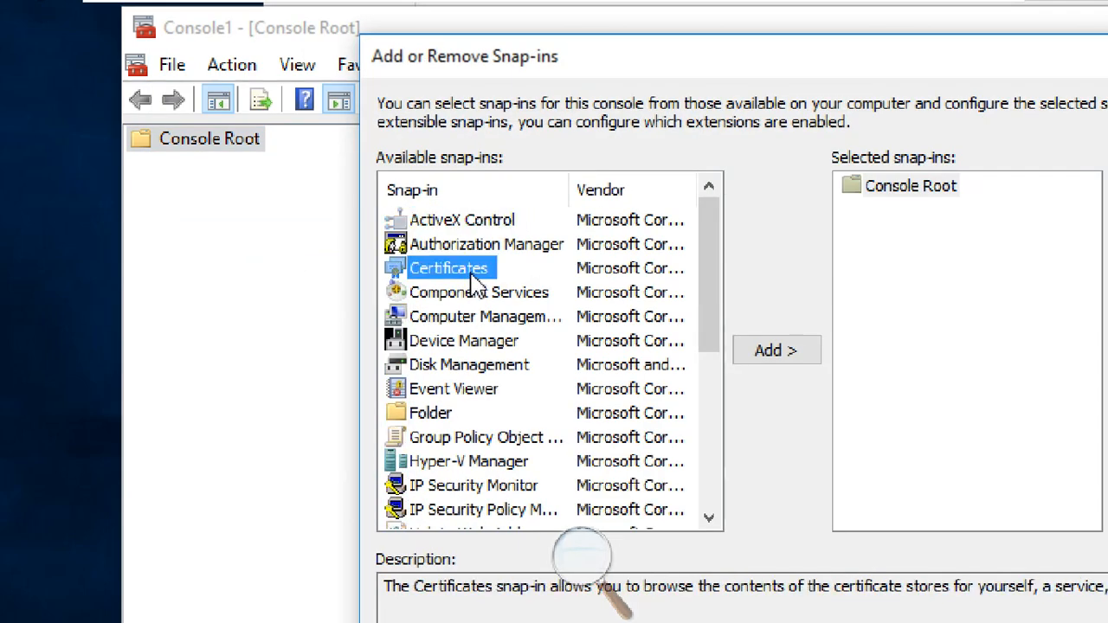
left_click(594, 559)
left_click(615, 576)
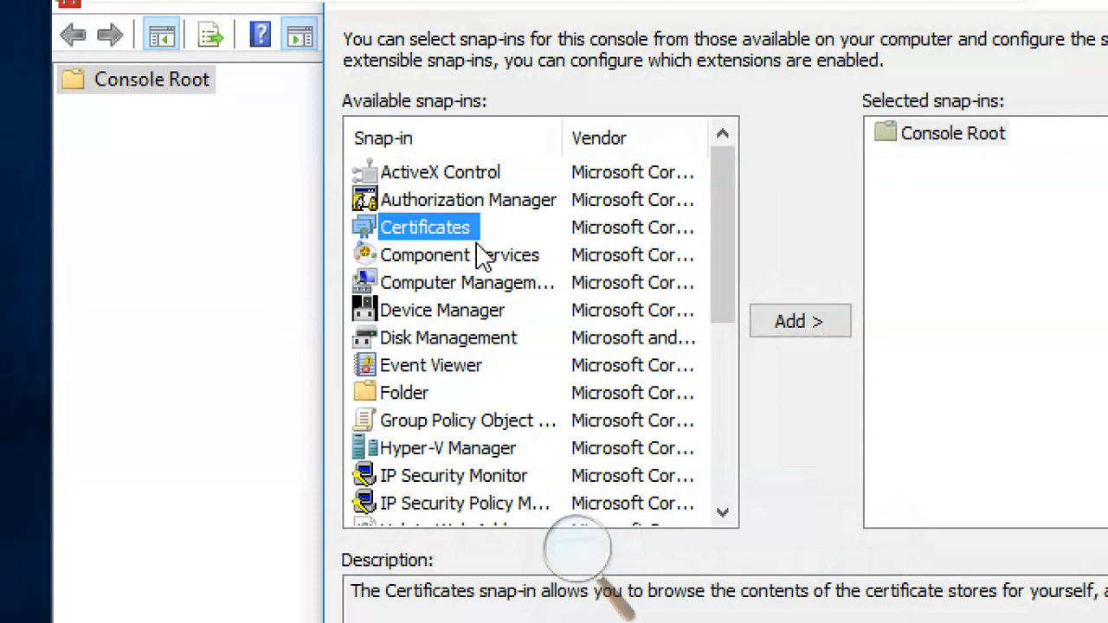
left_click(814, 329)
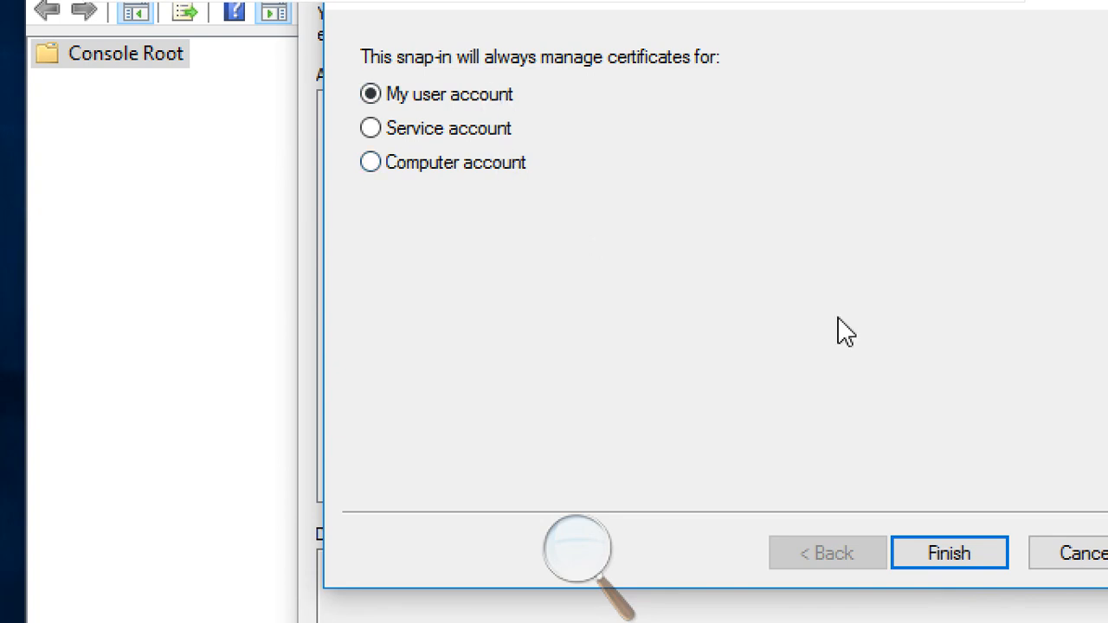
left_click(972, 558)
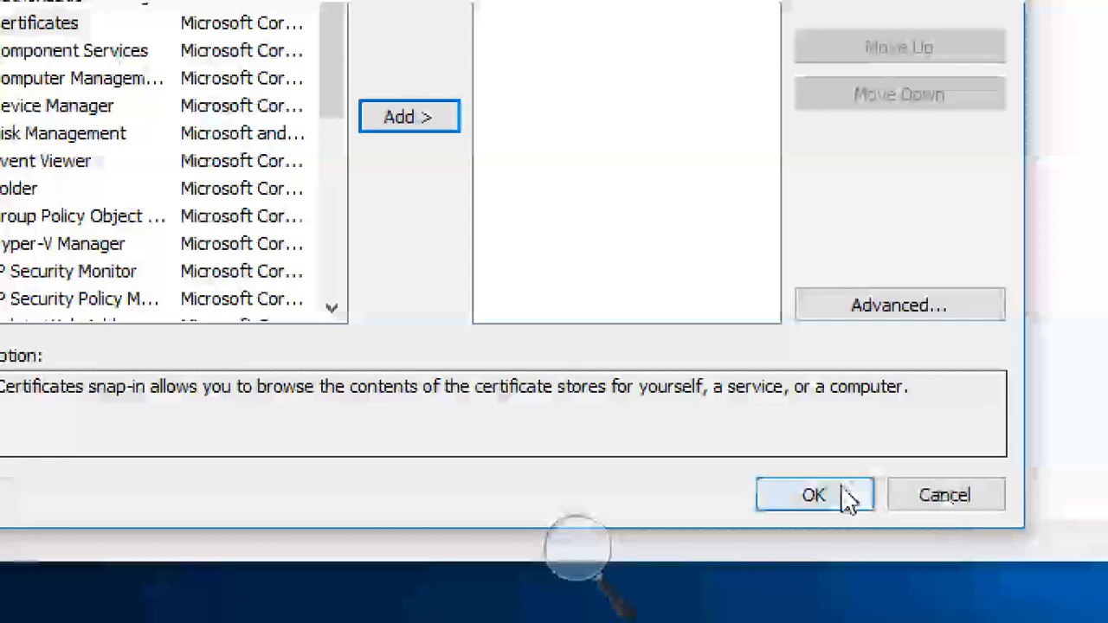
left_click(844, 493)
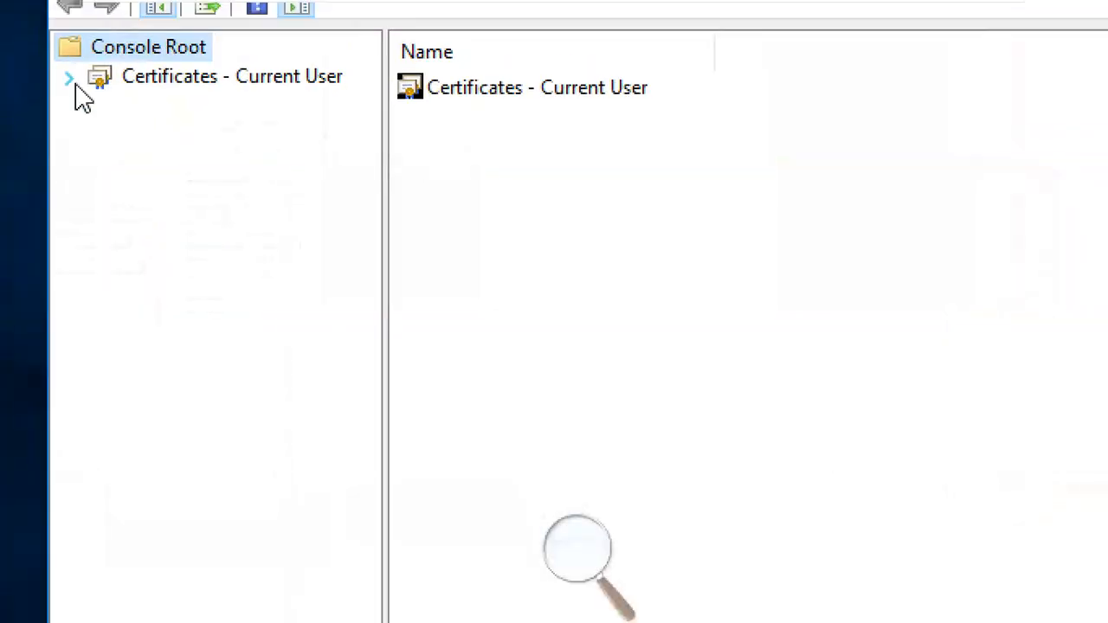
- Open Certificates - Current User > Personal > Certificates and select the Encrypting File System certificate
left_click(71, 78)
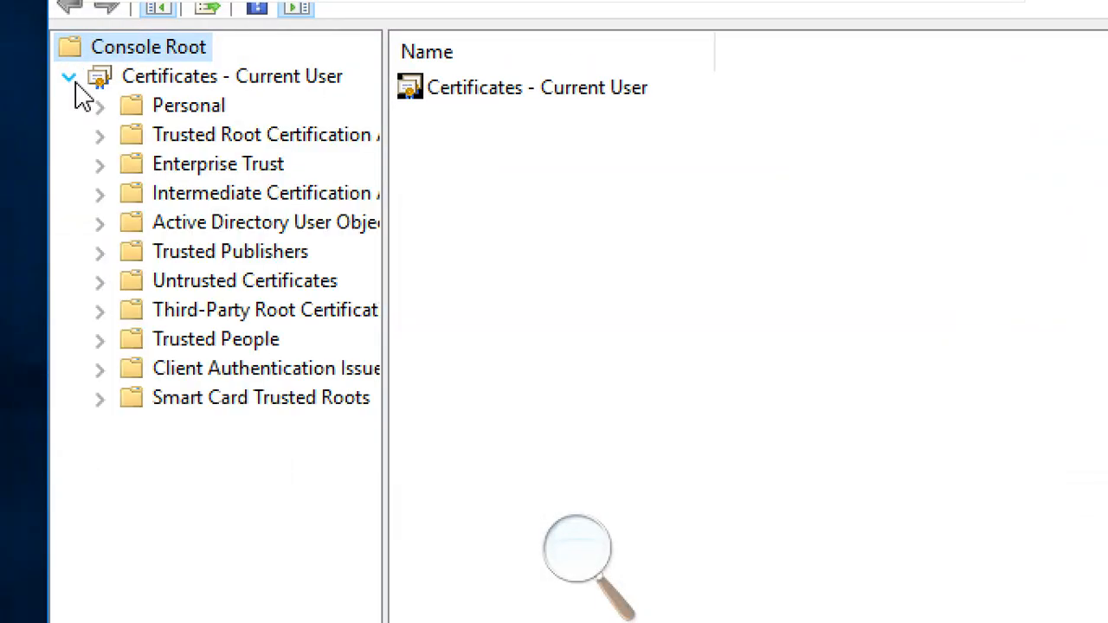
left_click(100, 105)
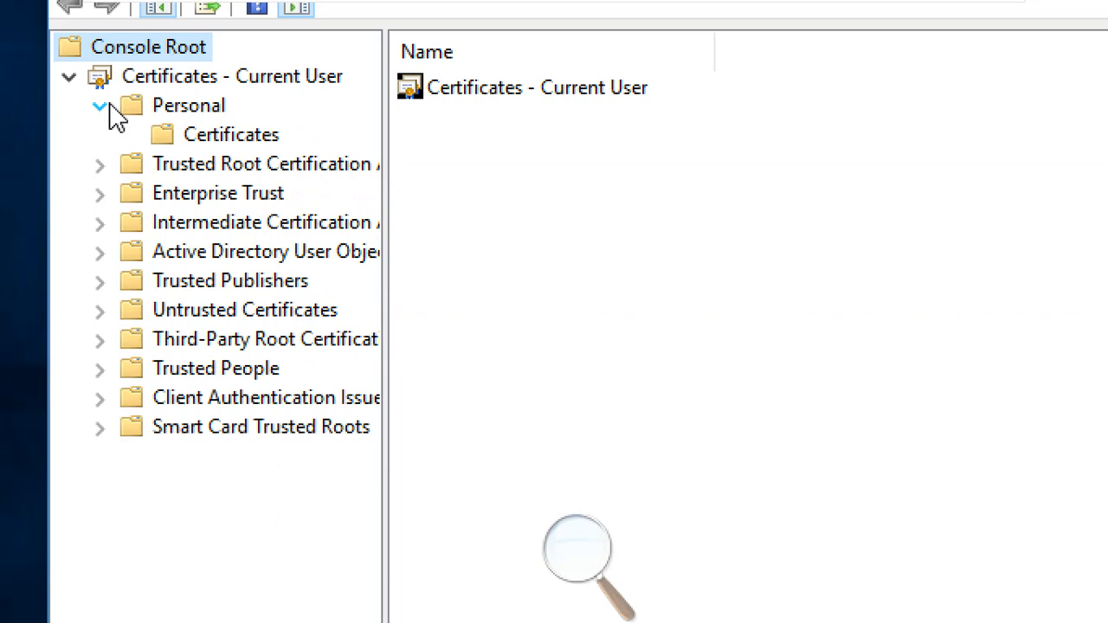
left_click(155, 108)
left_click(227, 139)
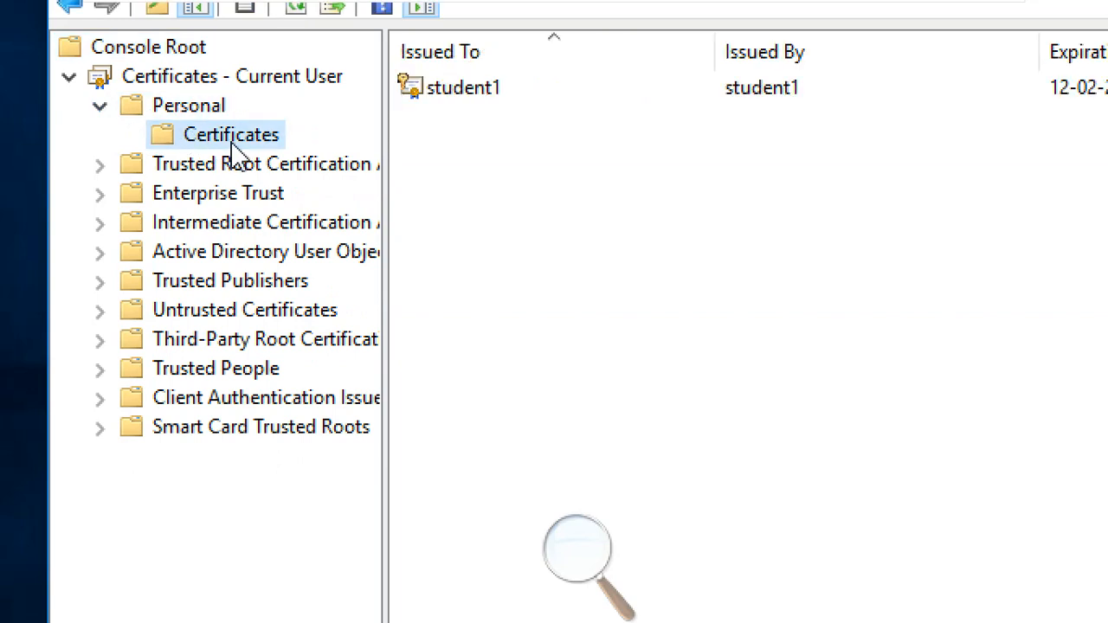
left_click(218, 108)
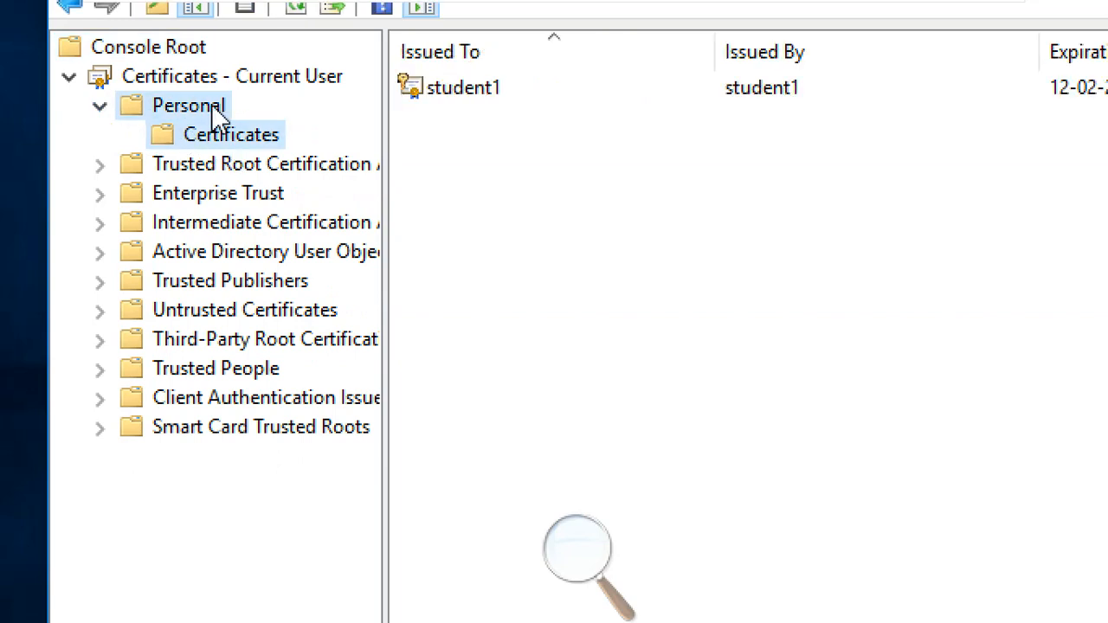
left_click(247, 145)
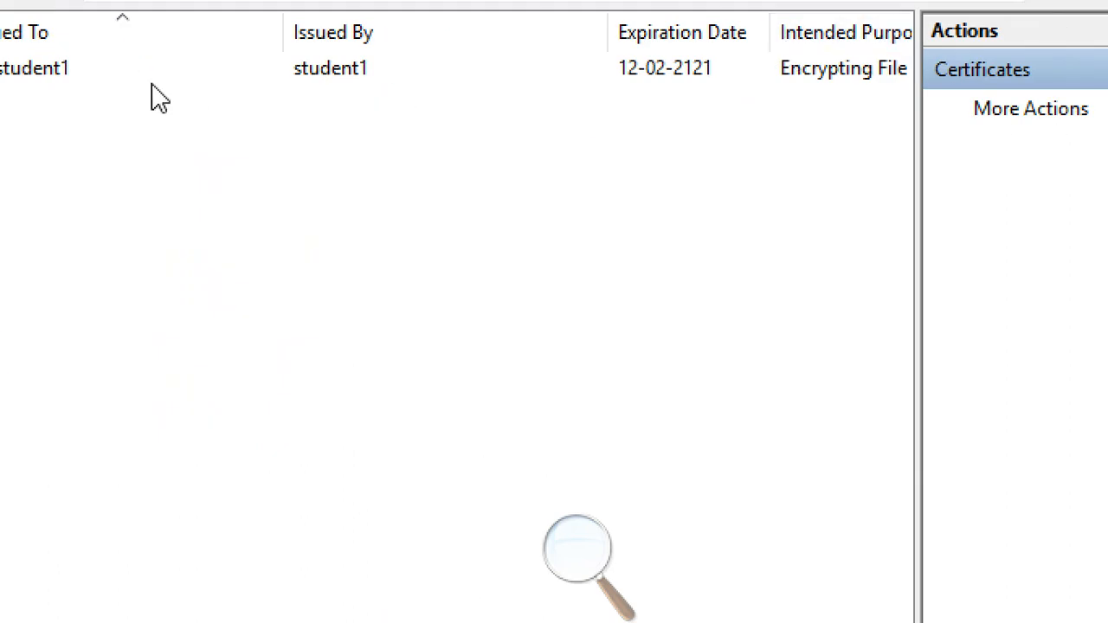
left_click(54, 87)
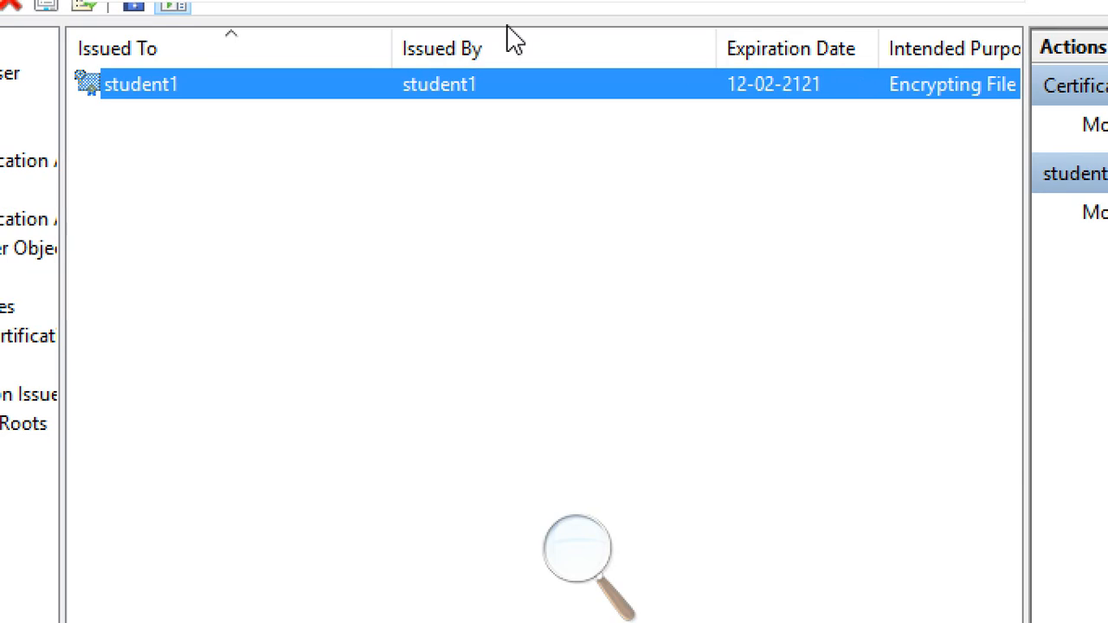
- Resize the Issued To, Issued By, Expiration Date and Intended Purposes columns so the purpose shows fully
left_click_drag(391, 43, 219, 91)
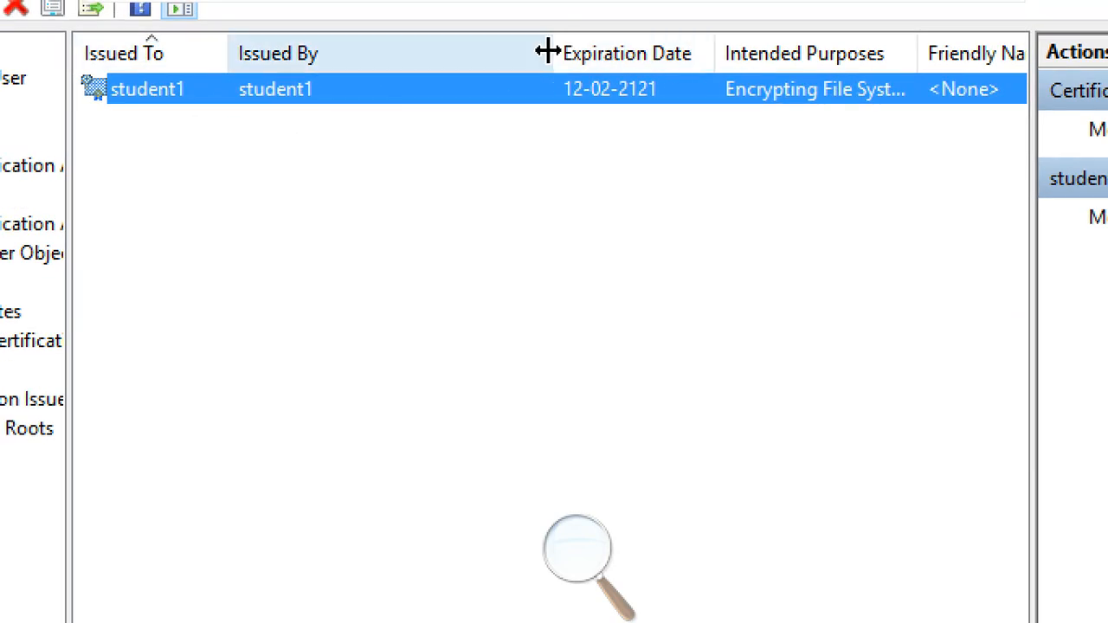
left_click_drag(550, 52, 338, 87)
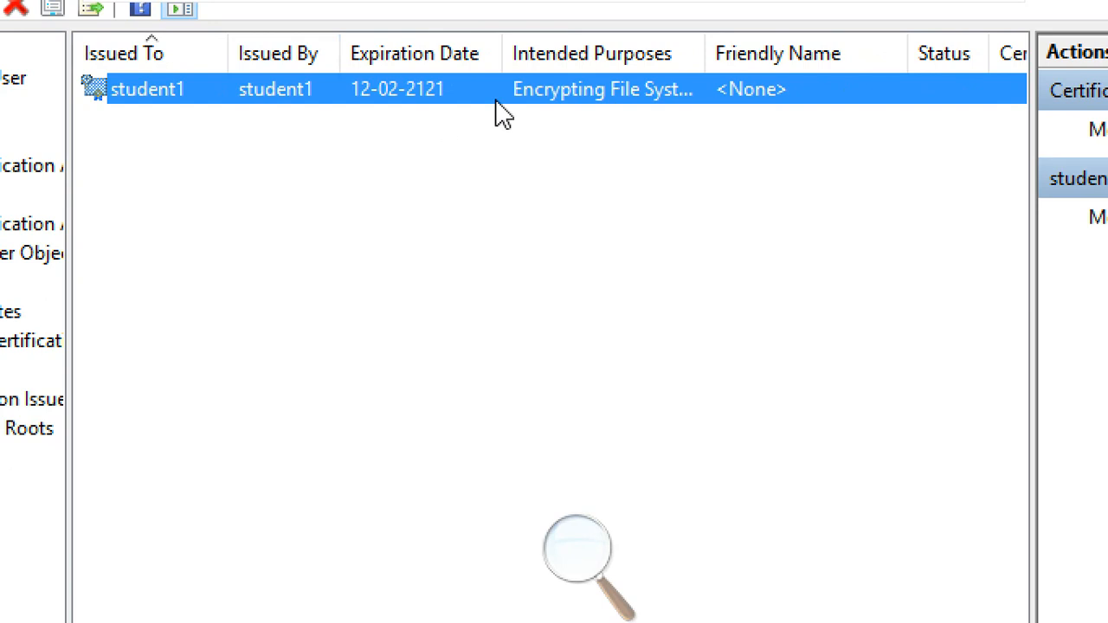
left_click_drag(506, 45, 495, 44)
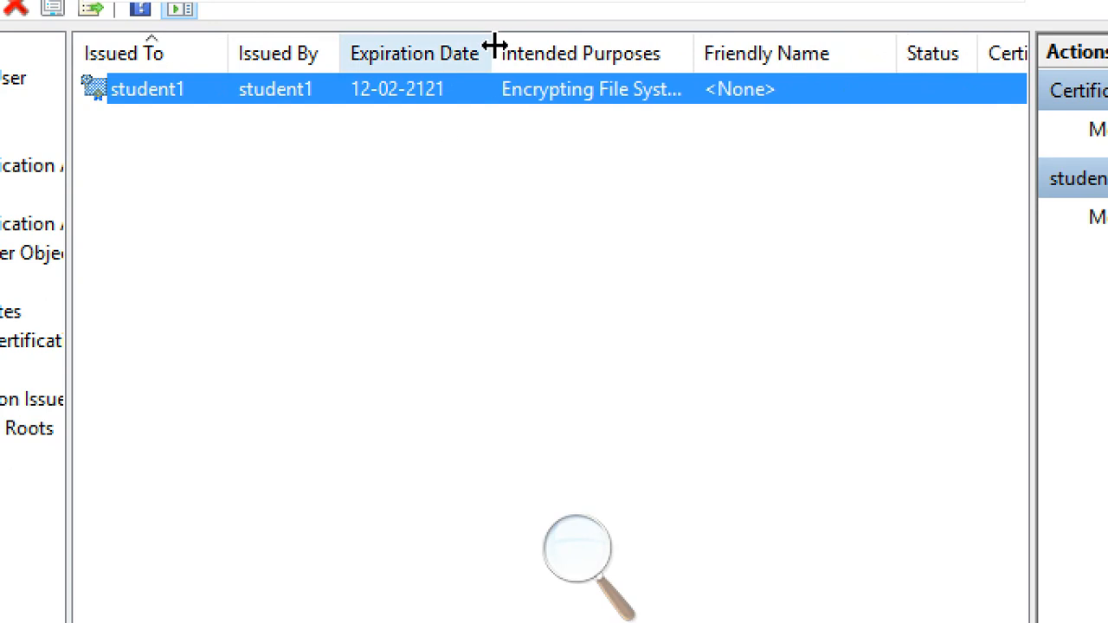
left_click_drag(692, 40, 798, 54)
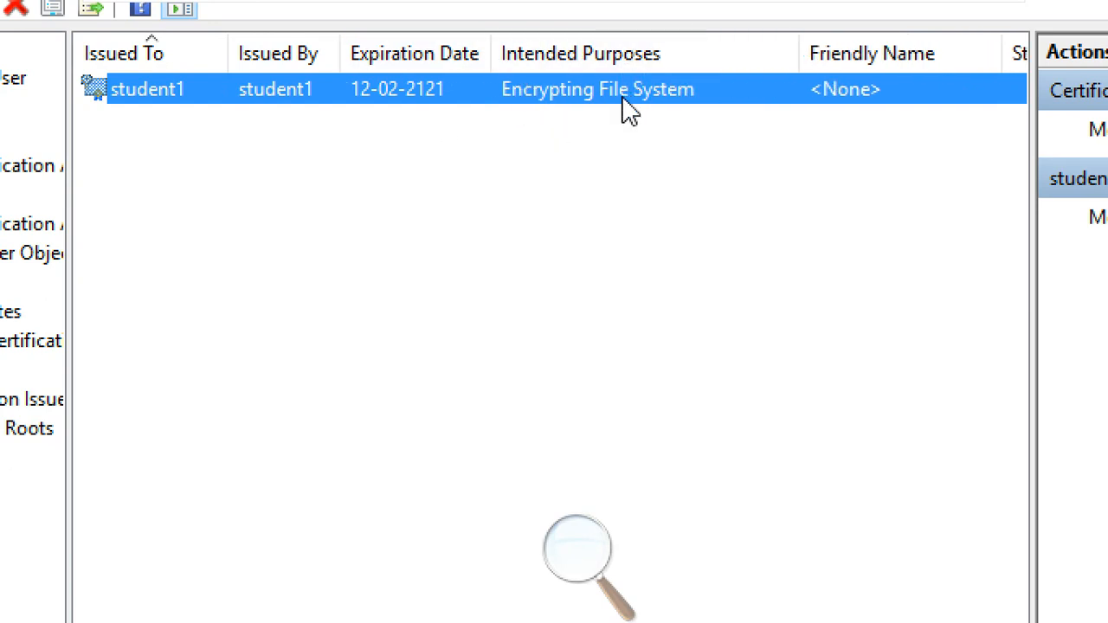
double_click(329, 91)
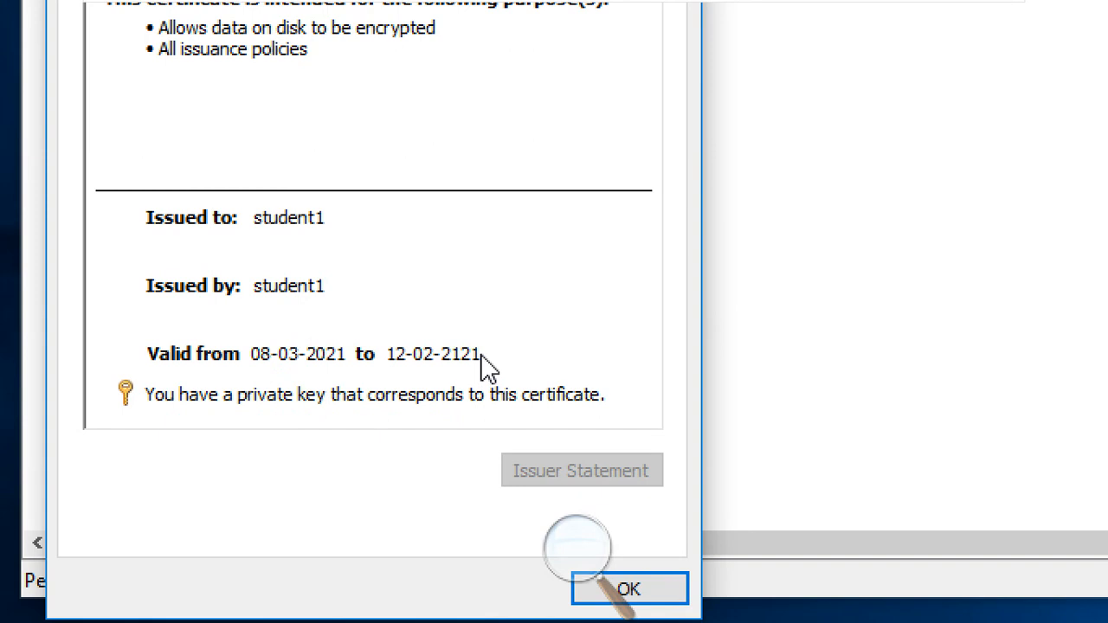
mouse_move(416, 415)
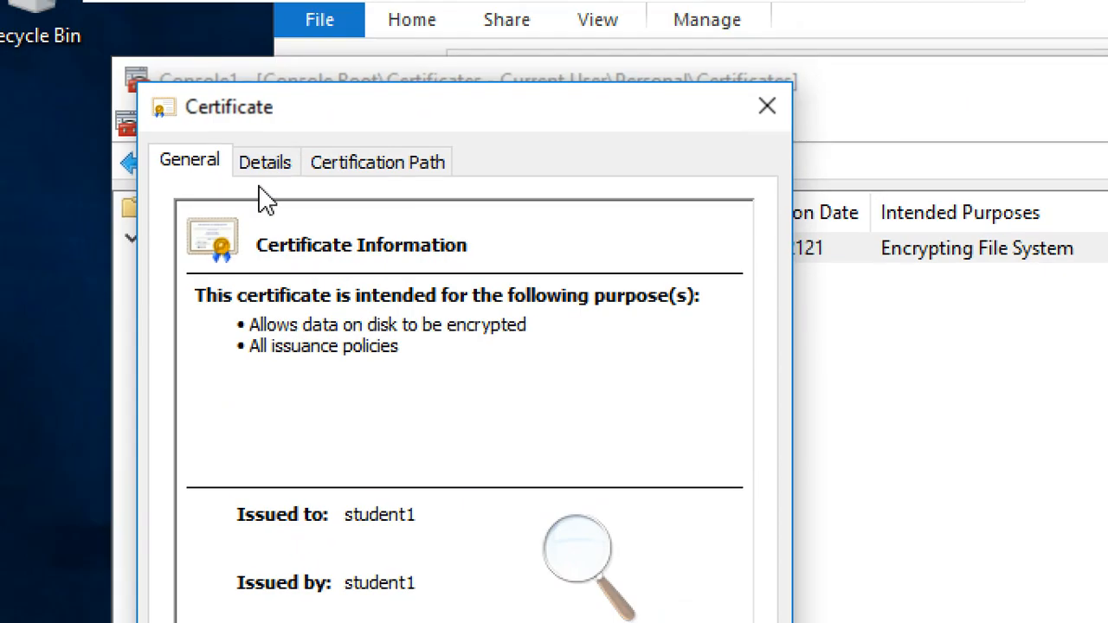
left_click(268, 162)
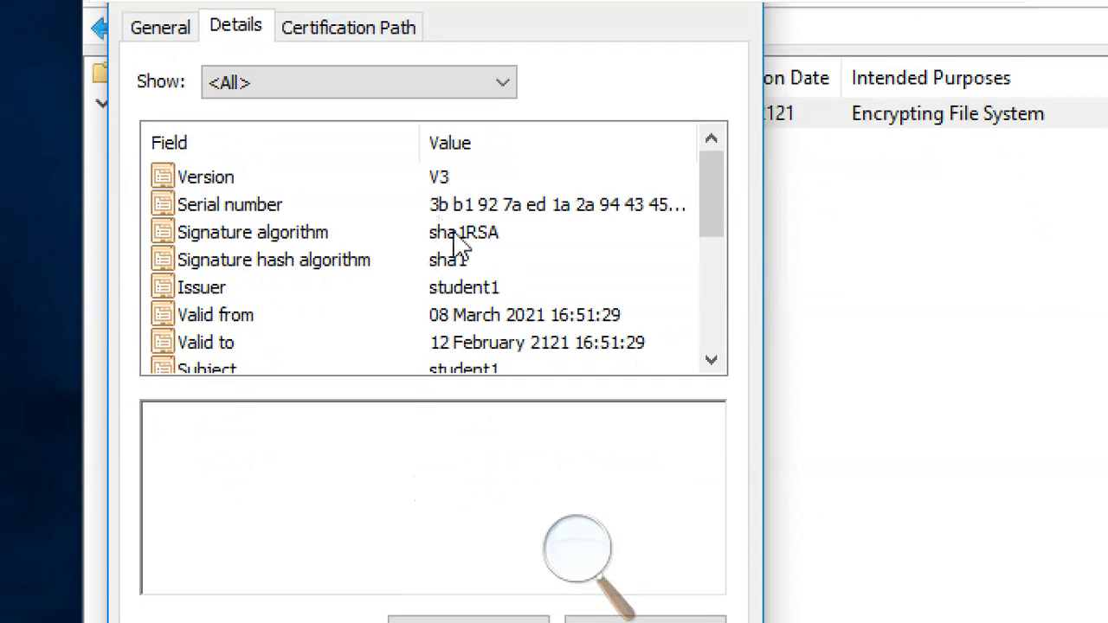
left_click(458, 247)
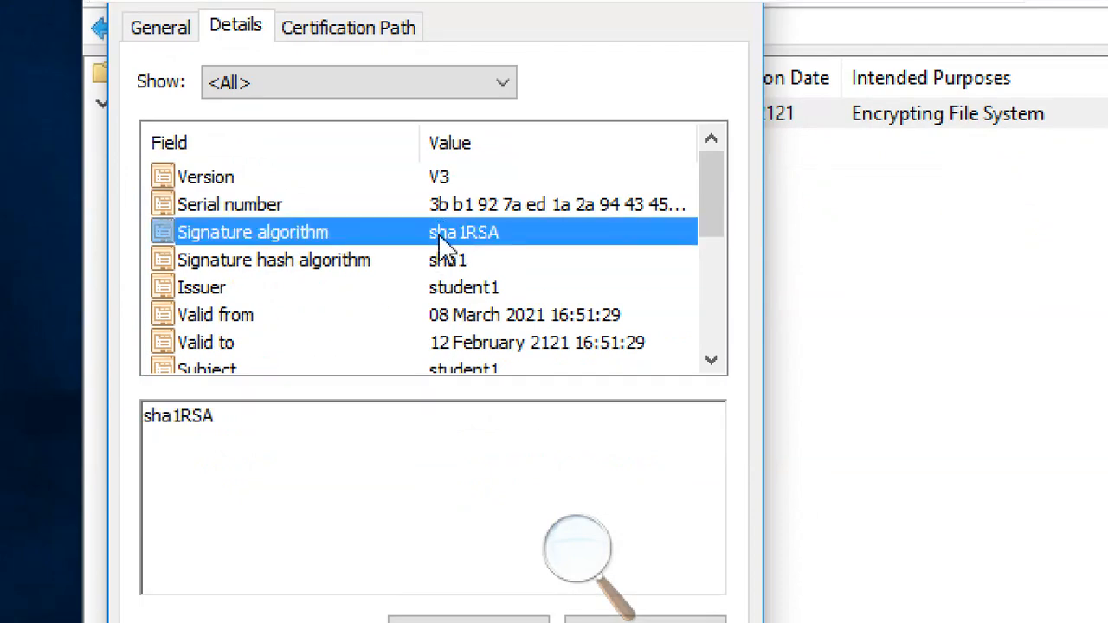
left_click(449, 256)
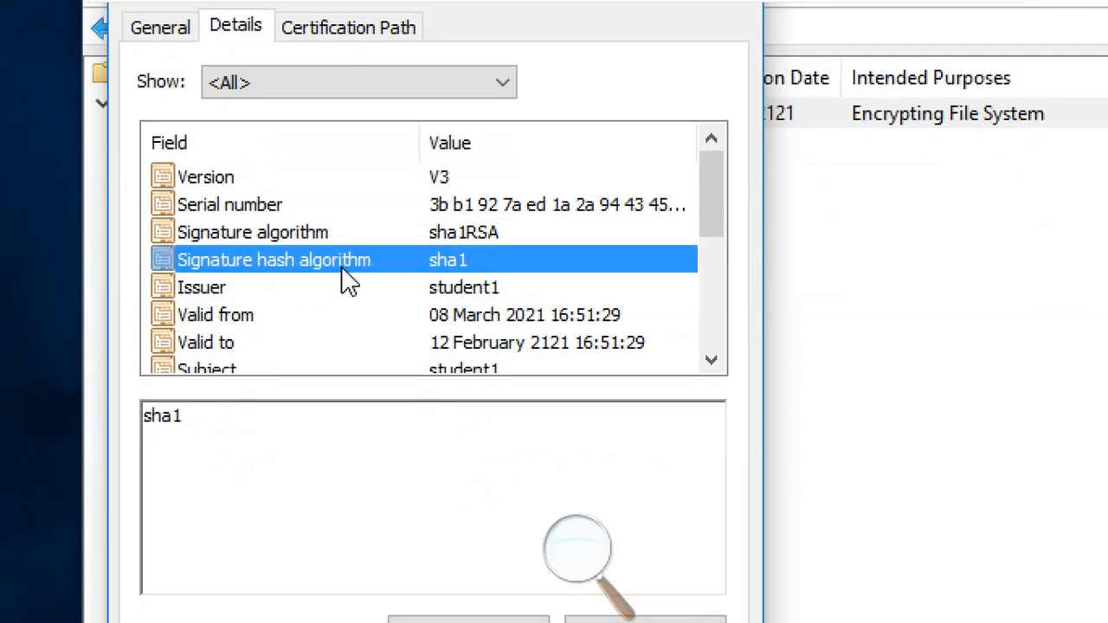
left_click(468, 236)
left_click(478, 262)
left_click(467, 205)
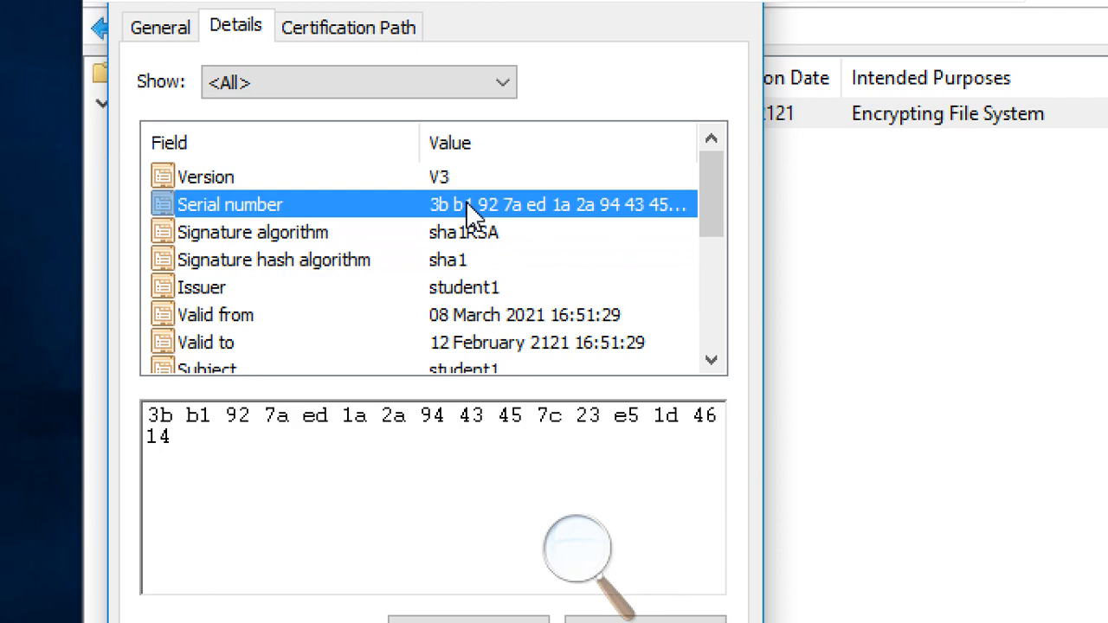
scroll(485, 291, "down", 3)
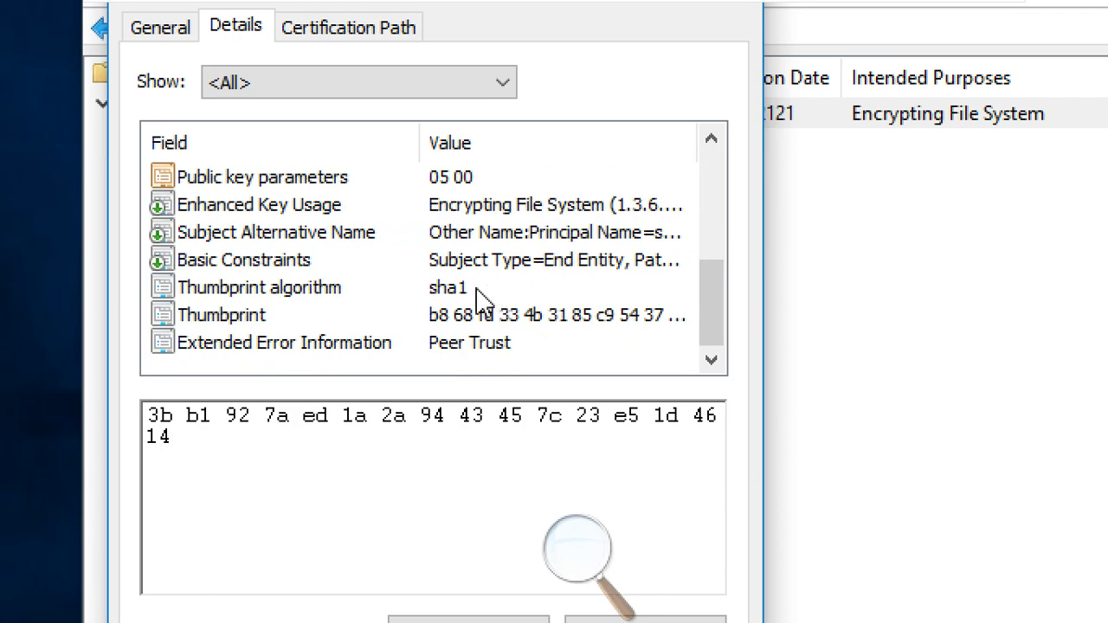
left_click(478, 323)
left_click_drag(355, 441, 109, 407)
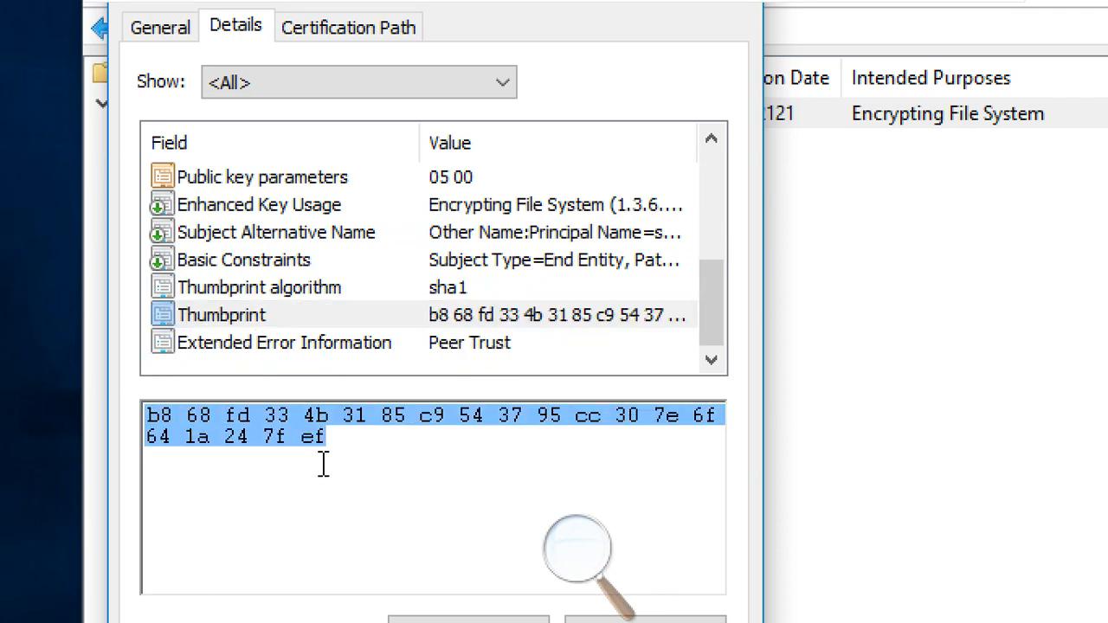
left_click_drag(334, 444, 151, 392)
left_click(242, 445)
left_click_drag(341, 447, 135, 425)
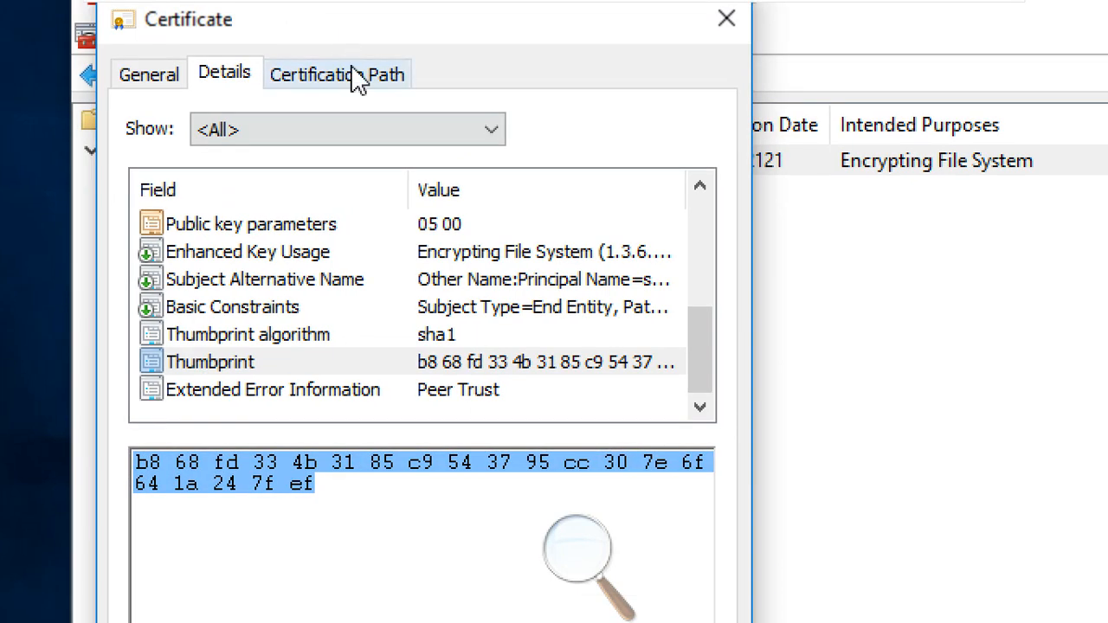
left_click(368, 29)
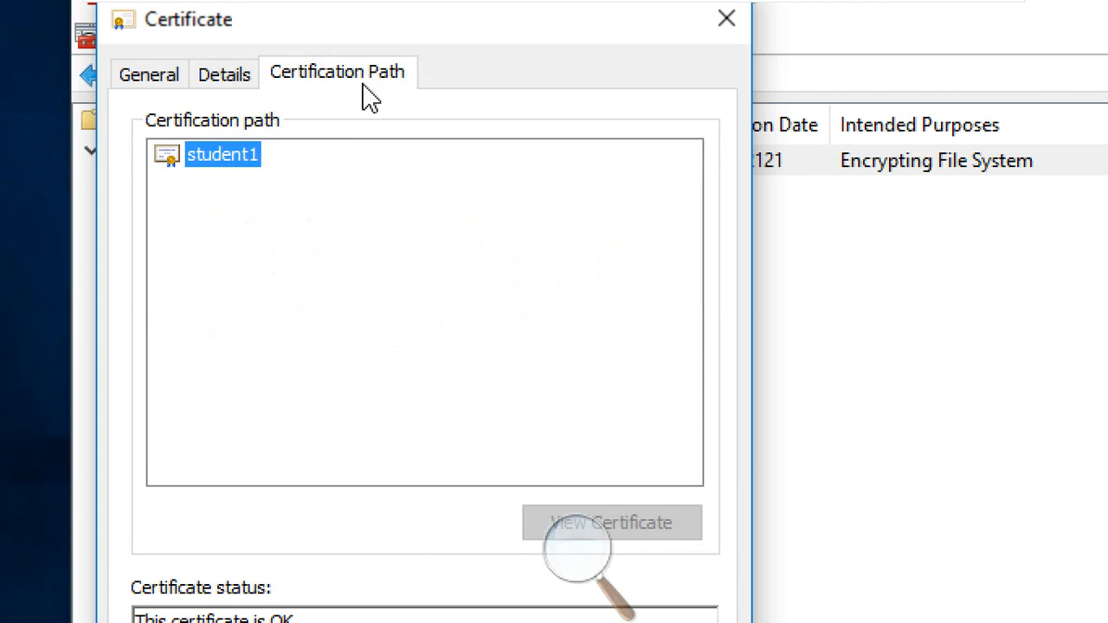
left_click(224, 76)
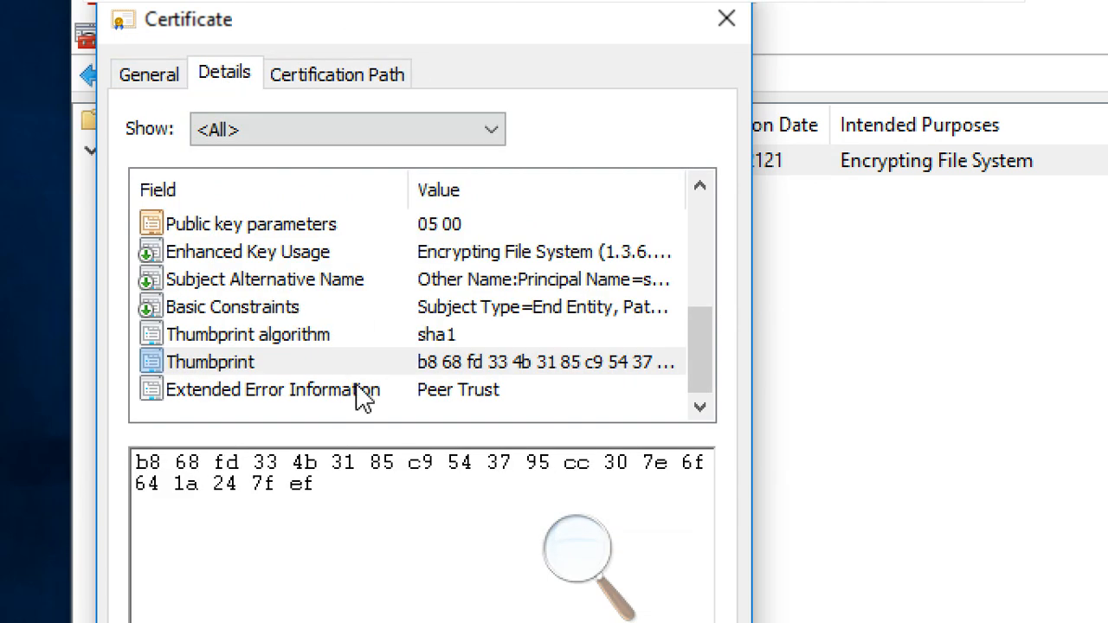
scroll(506, 364, "up", 3)
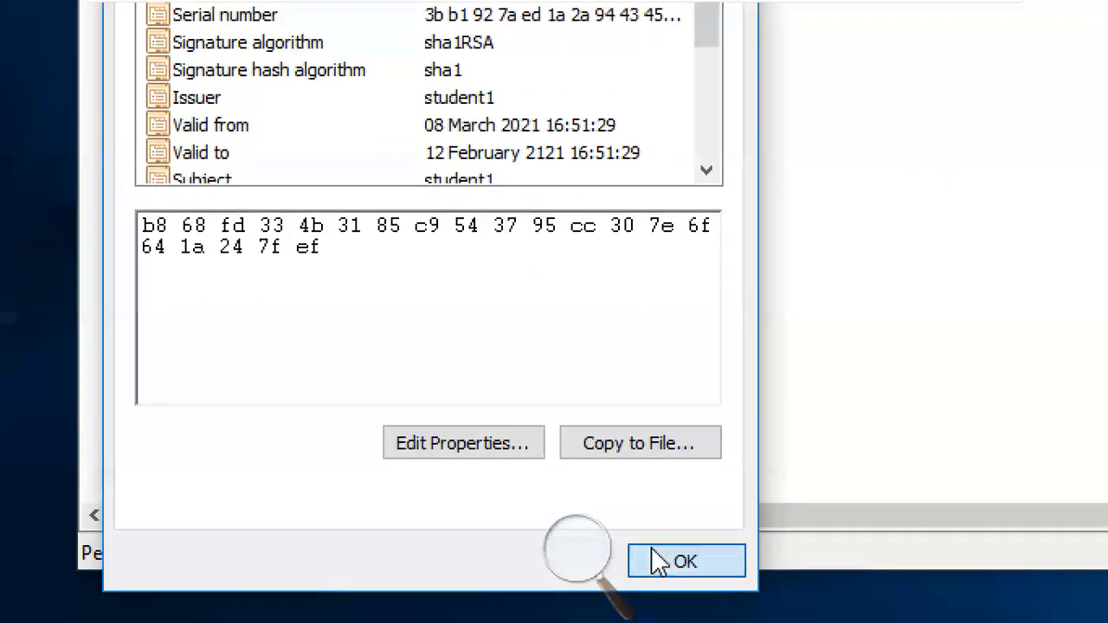
left_click(665, 619)
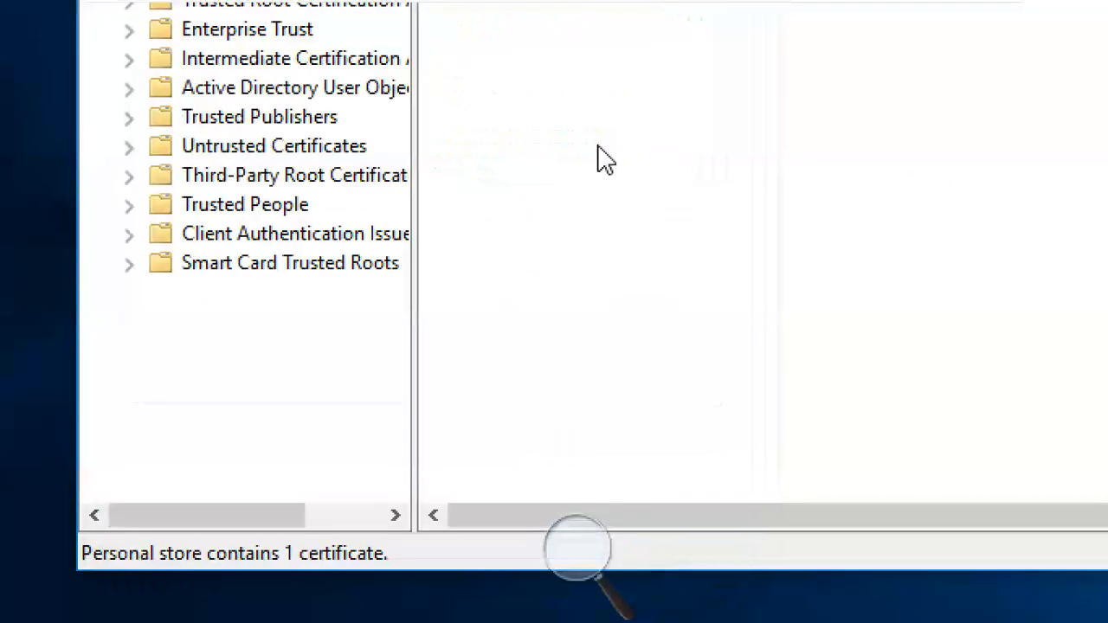
- Start exporting the EFS certificate, cancel the wizard, then close MMC choosing No to saving settings
right_click(451, 267)
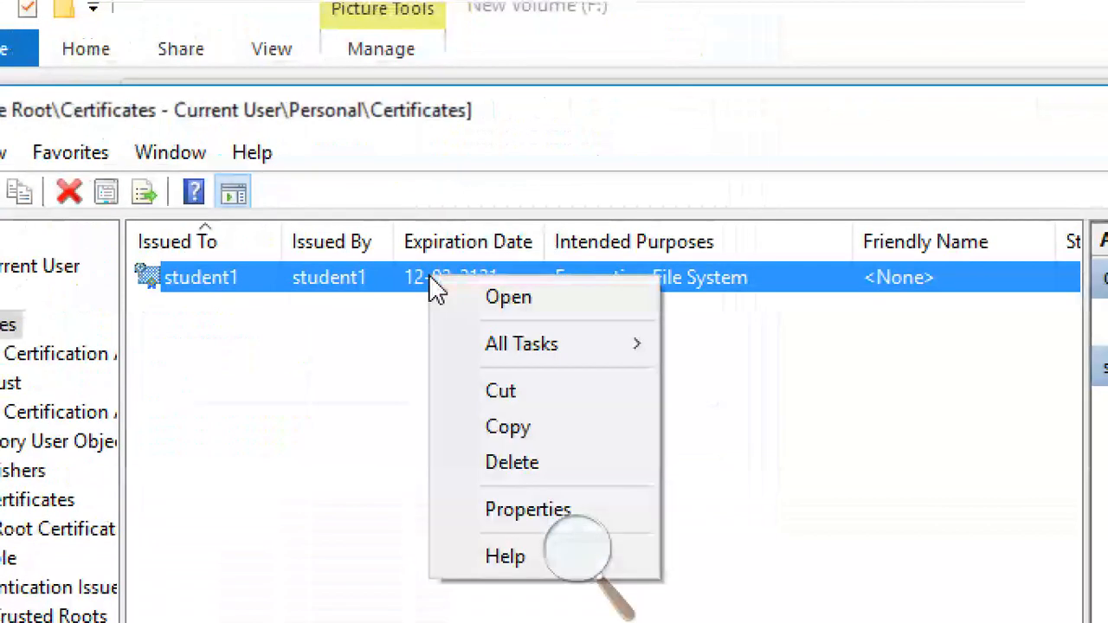
mouse_move(474, 344)
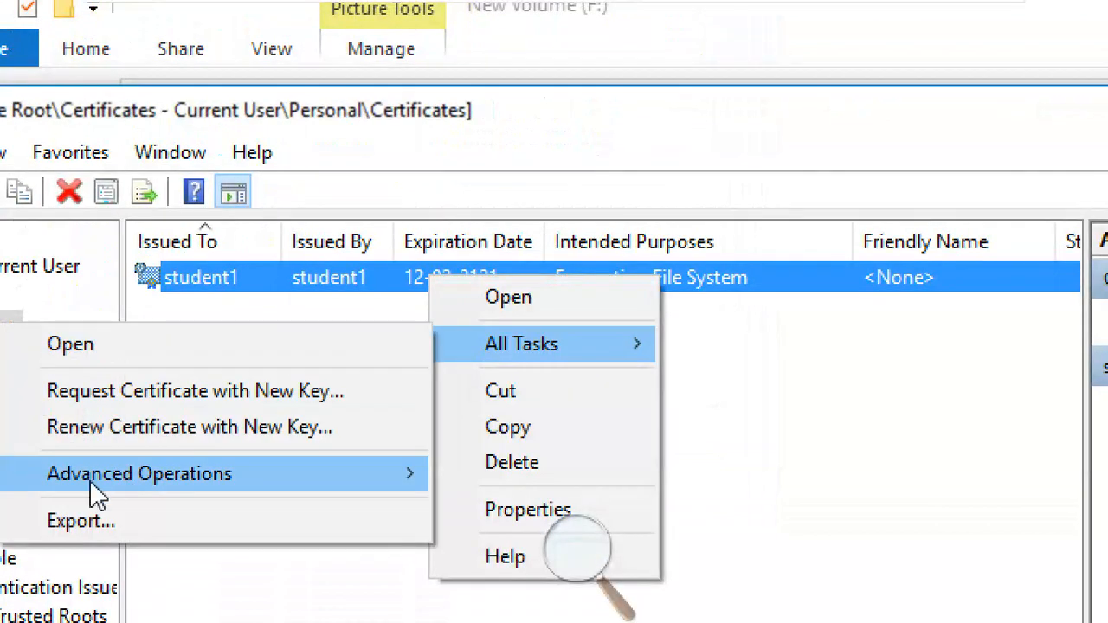
left_click(108, 524)
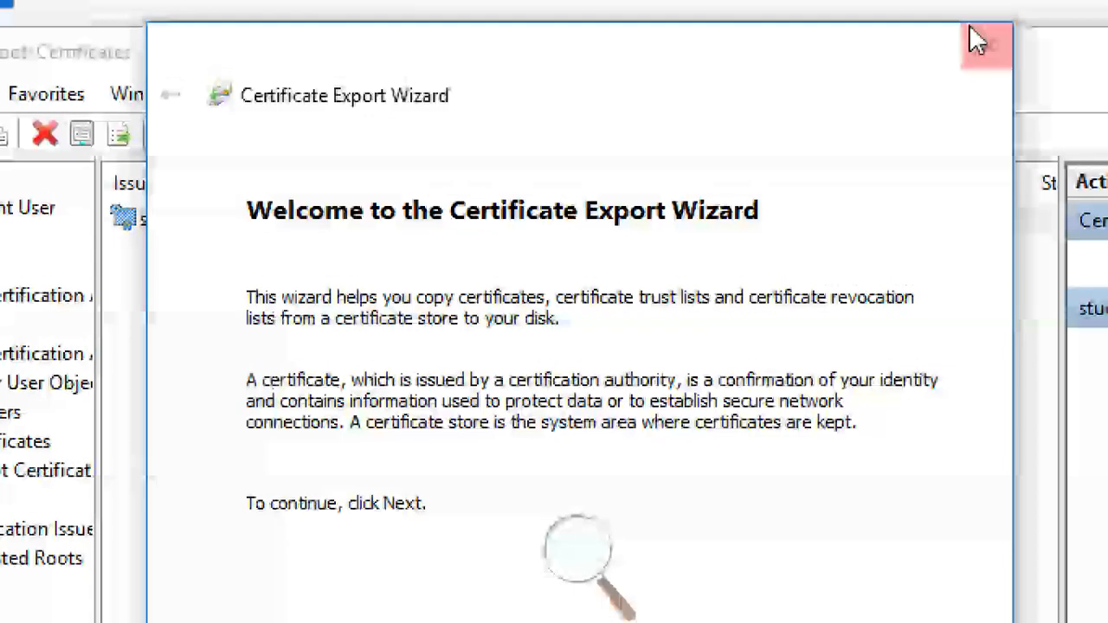
left_click(976, 39)
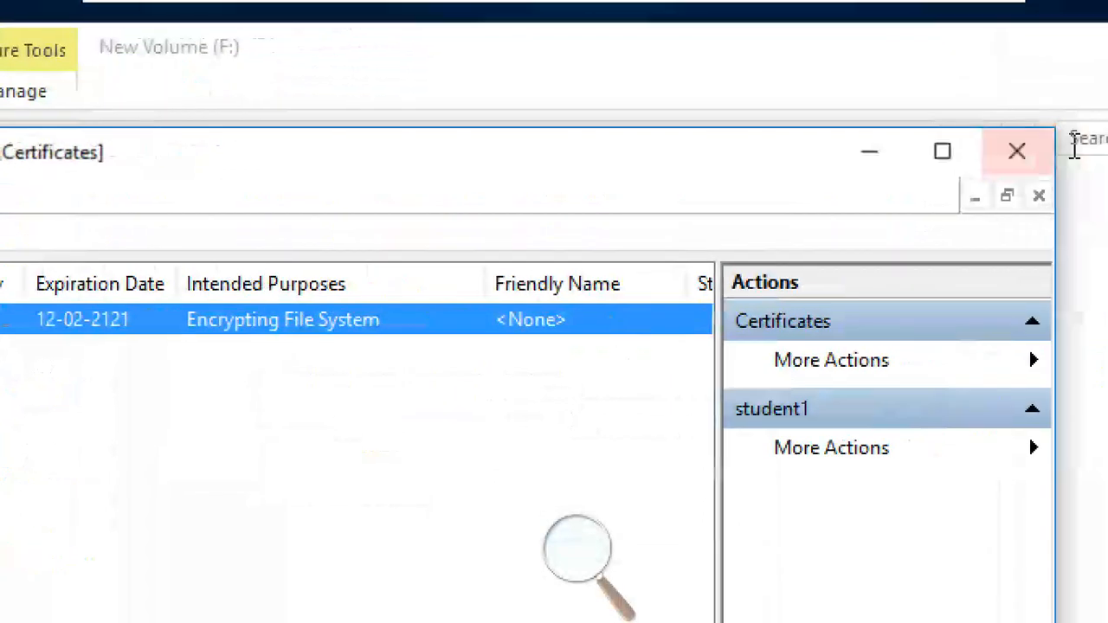
left_click(1020, 155)
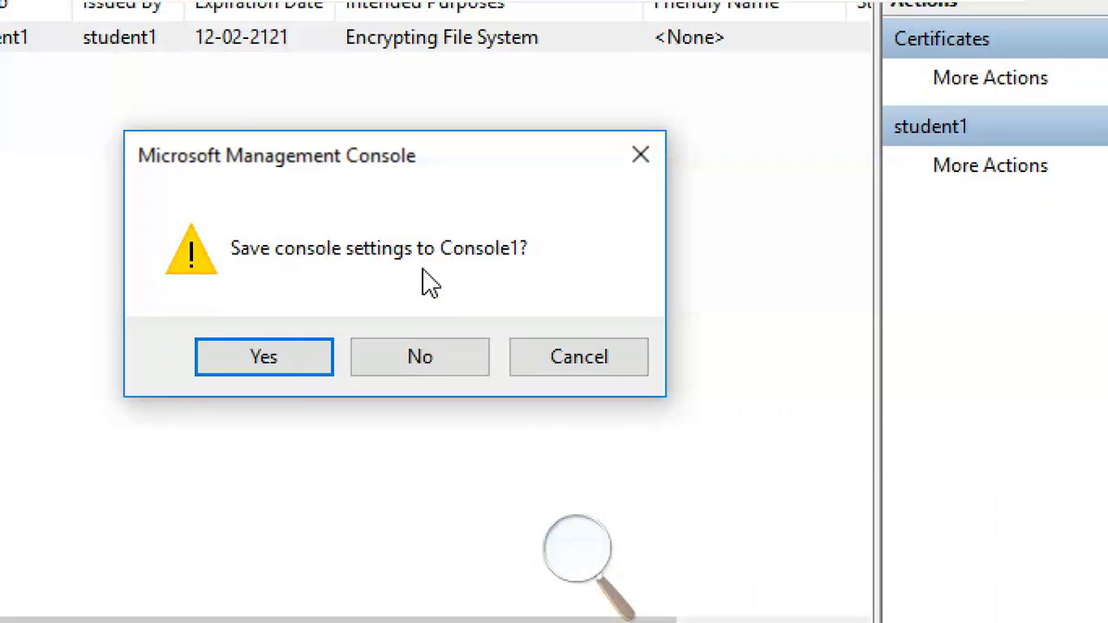
left_click(441, 362)
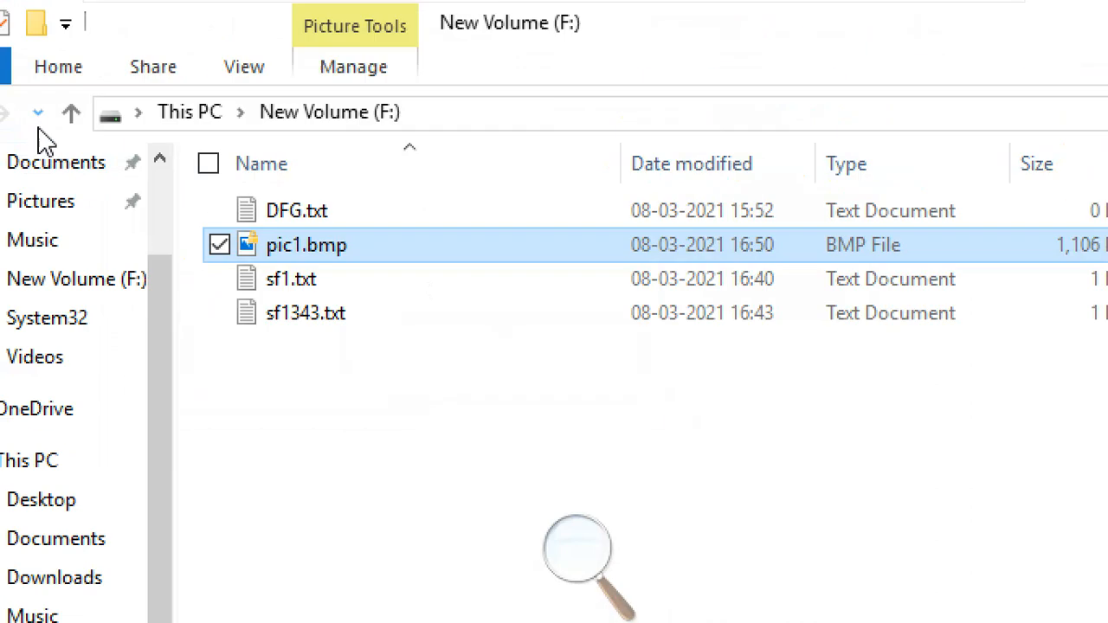
- Close File Explorer and sign out of the first student account from the Start menu
left_click(119, 191)
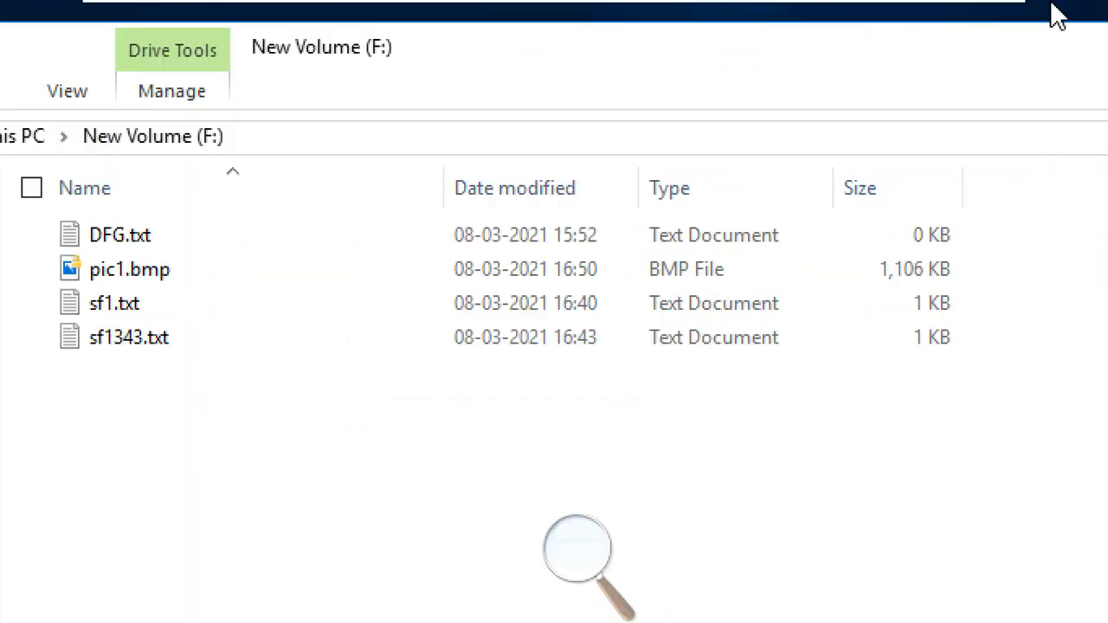
left_click(1092, 47)
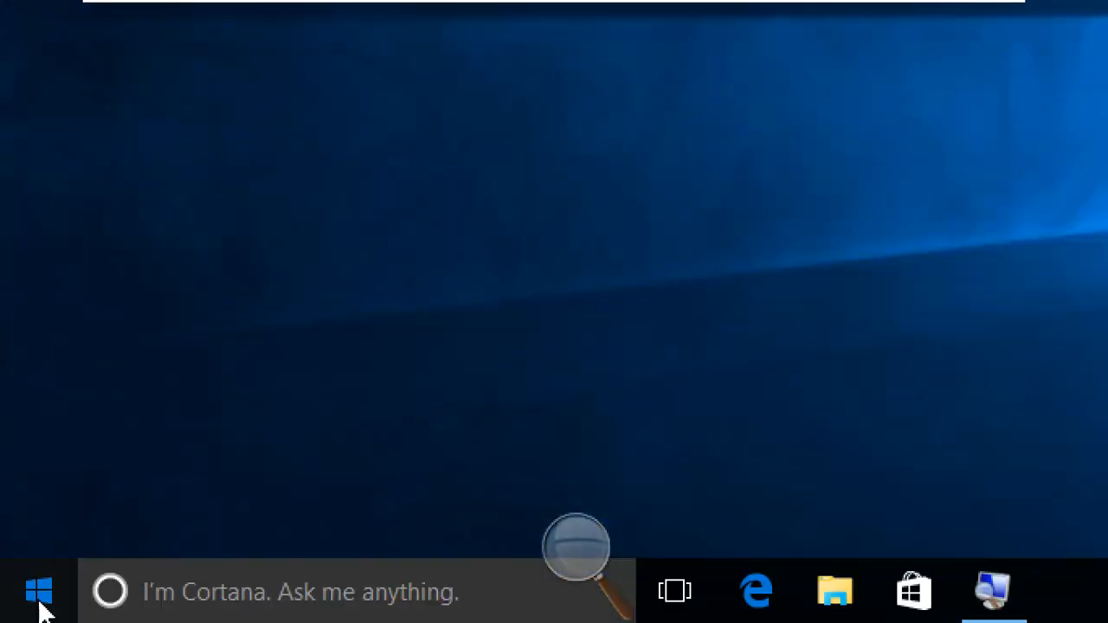
left_click(41, 605)
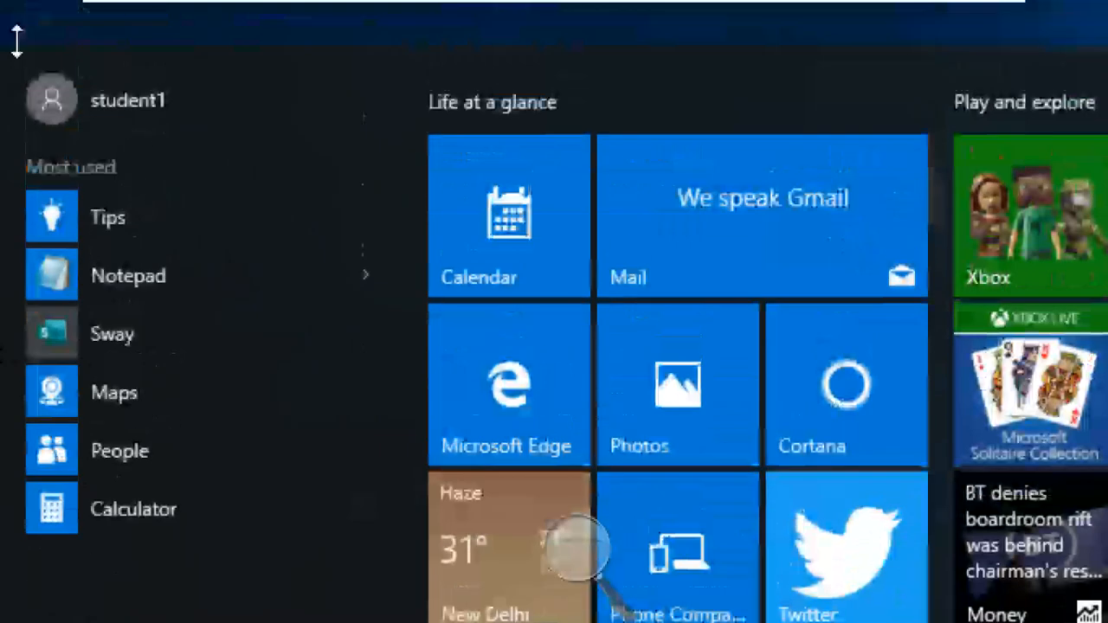
left_click(133, 92)
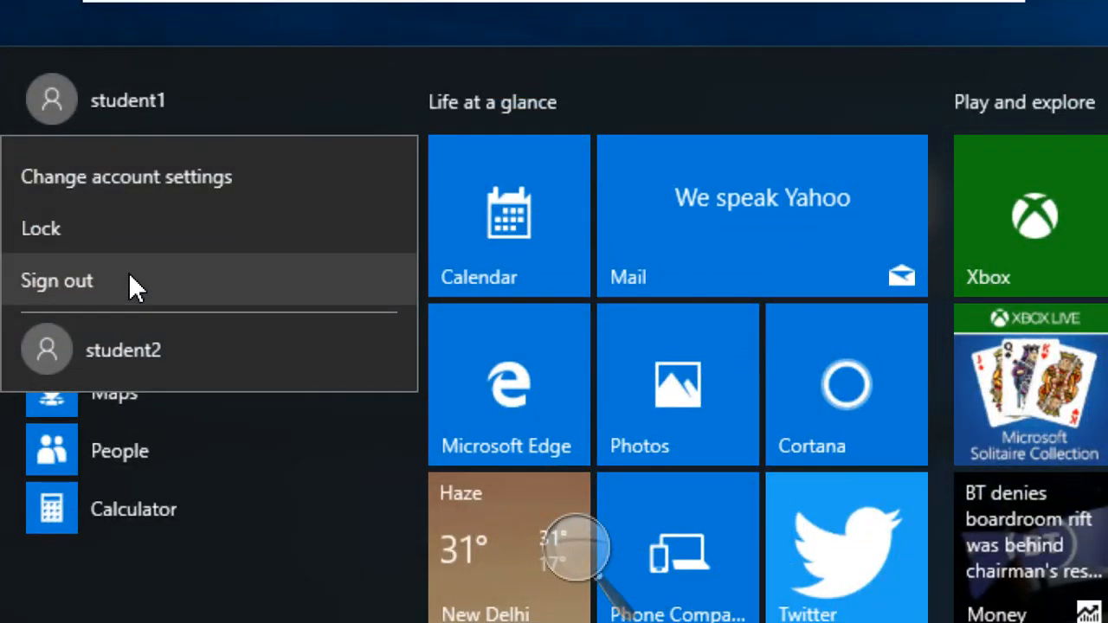
left_click(130, 280)
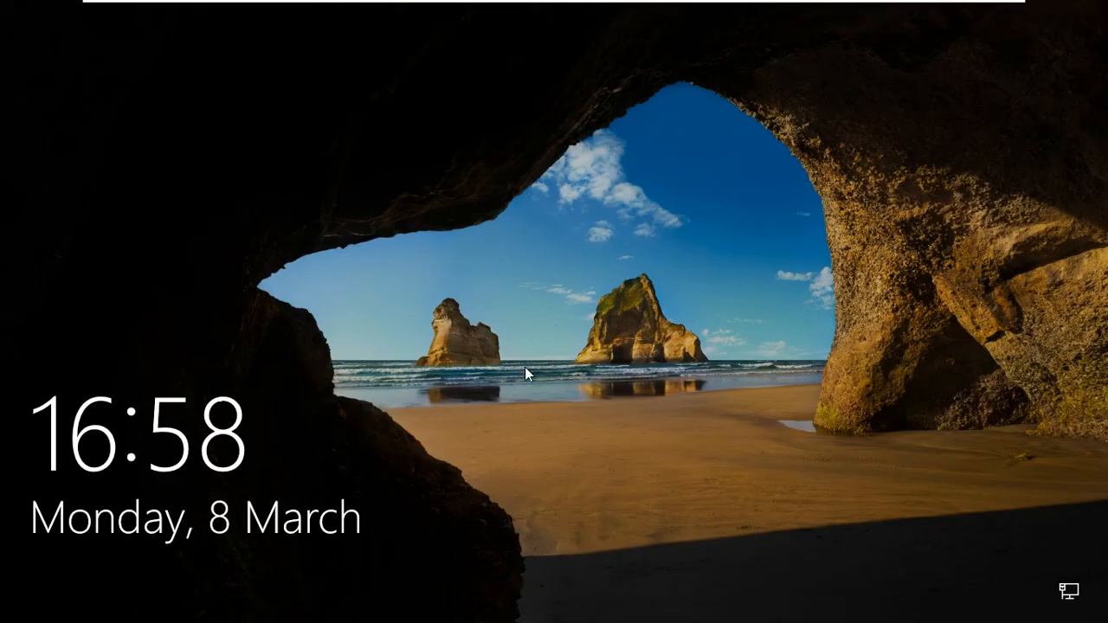
- Sign in as the second student account from the login screen
left_click(525, 368)
left_click(130, 581)
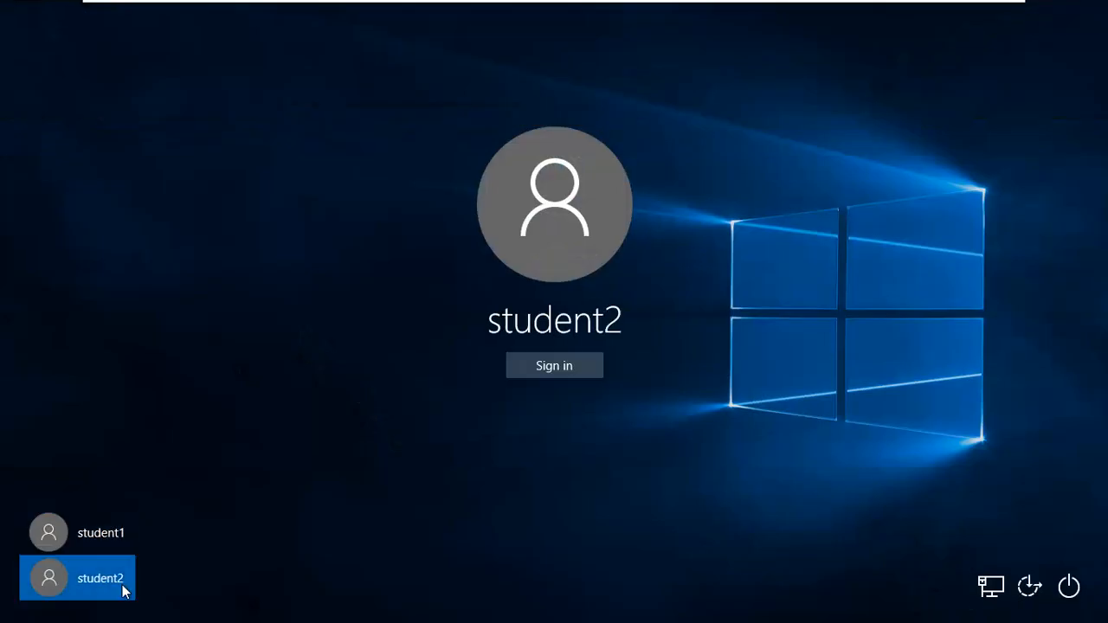
left_click(539, 381)
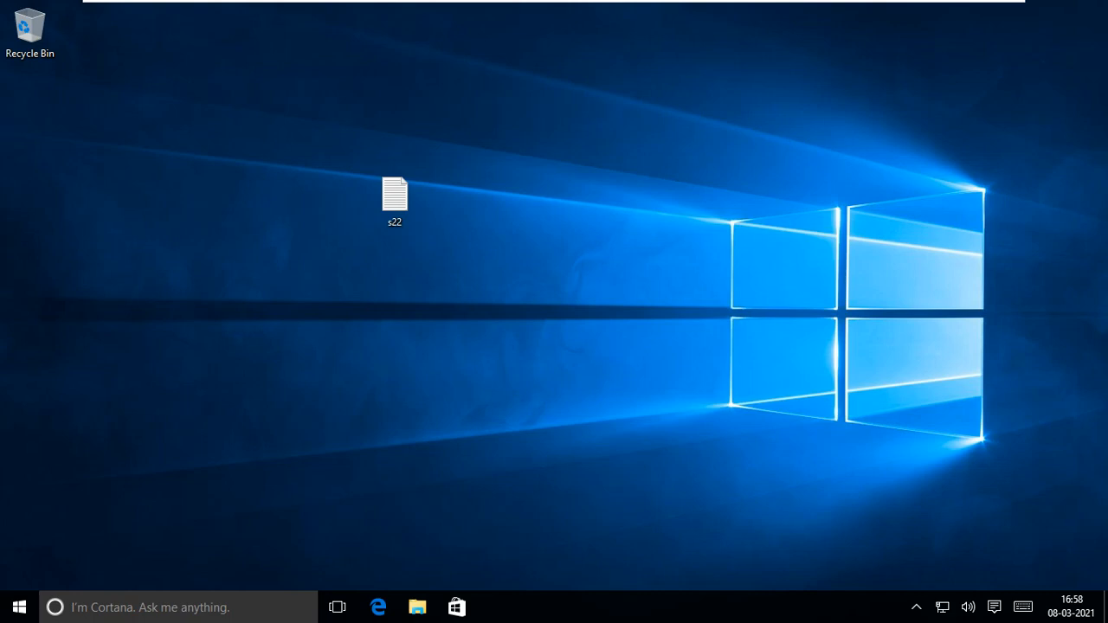
- Open File Explorer to This PC > New Volume (F:) and select pic1
left_click(417, 607)
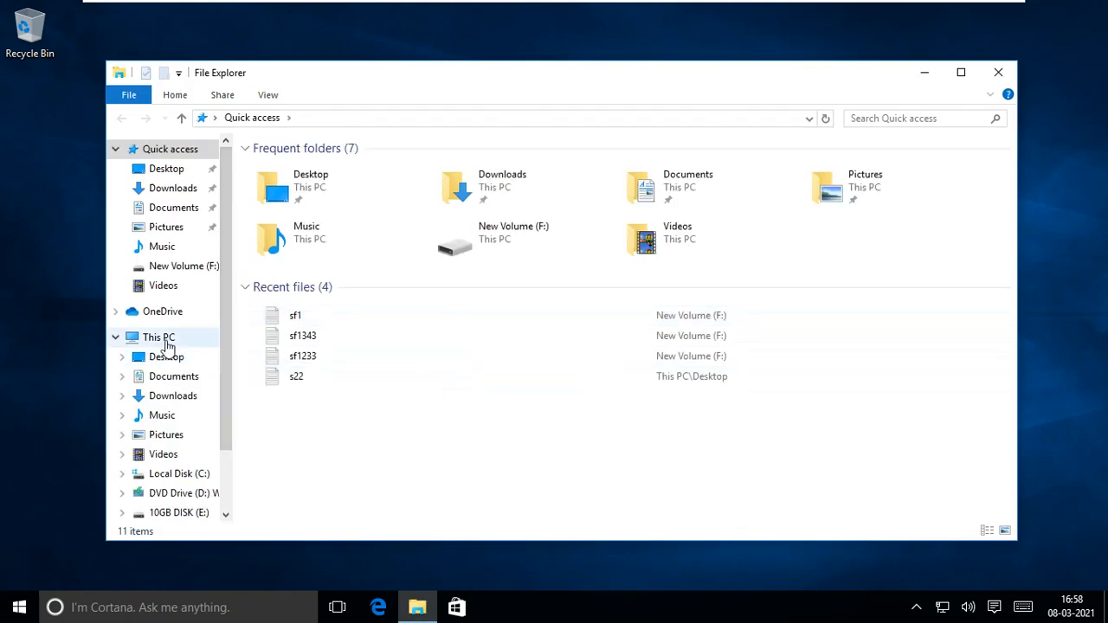
left_click(165, 341)
double_click(398, 357)
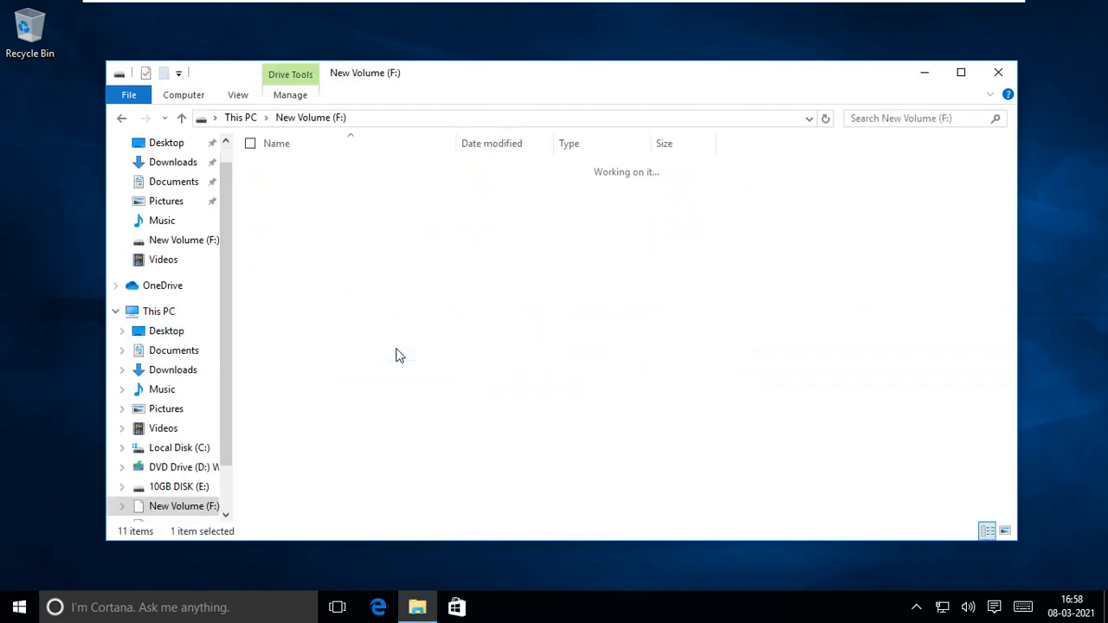
left_click(325, 184)
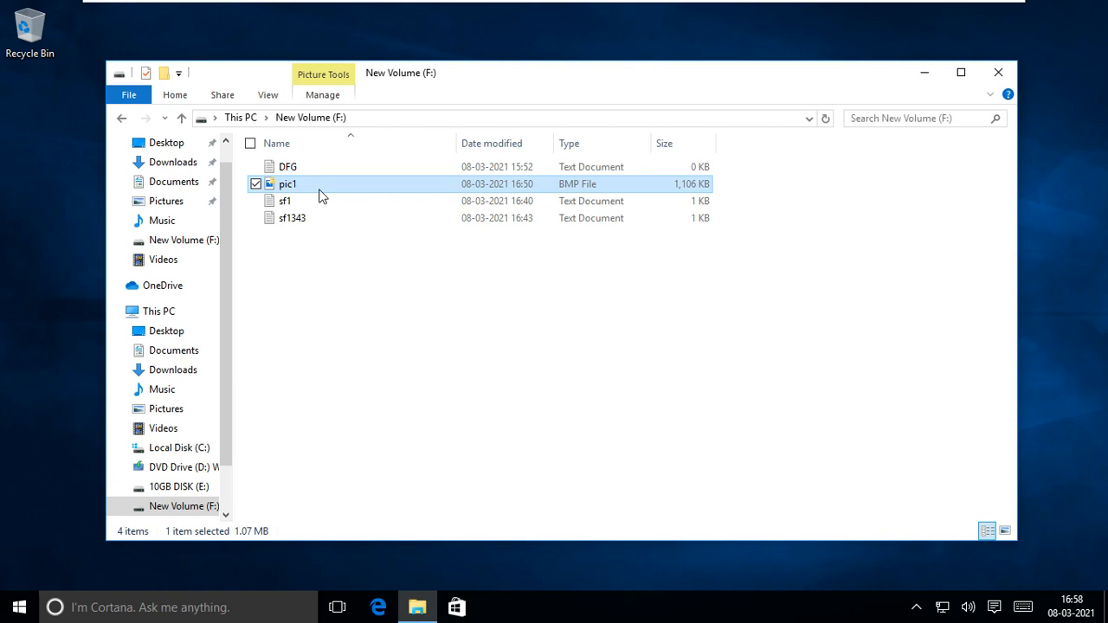
- Start Magnifier with a 25% zoom step, zoom out to 175%, move its toolbar aside, and reselect pic1
key("super")
type("ma")
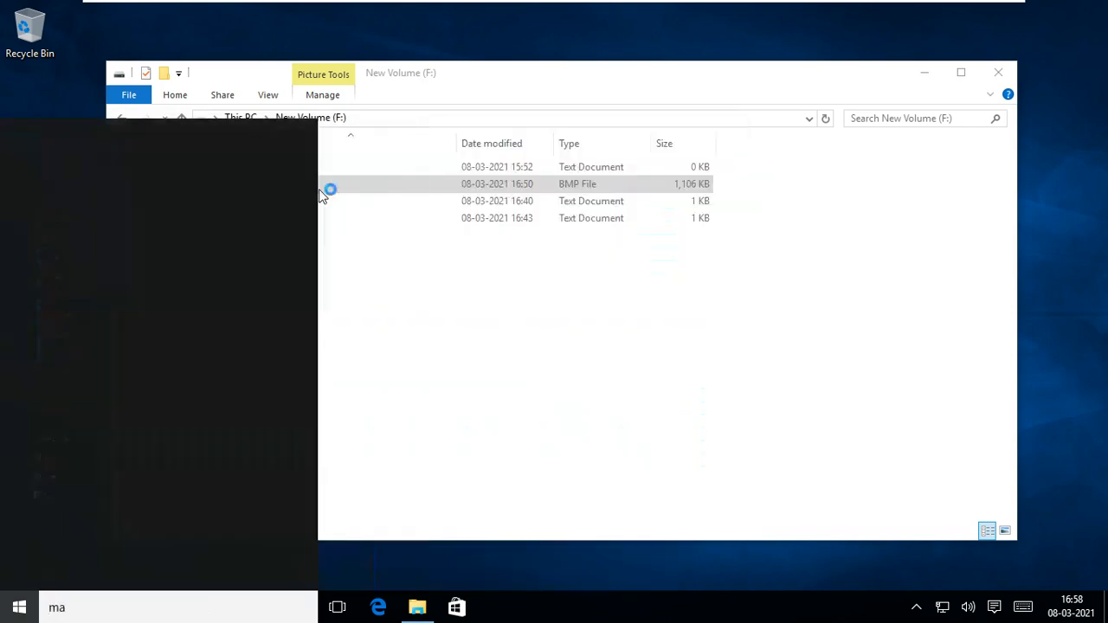
type("g")
key("Escape")
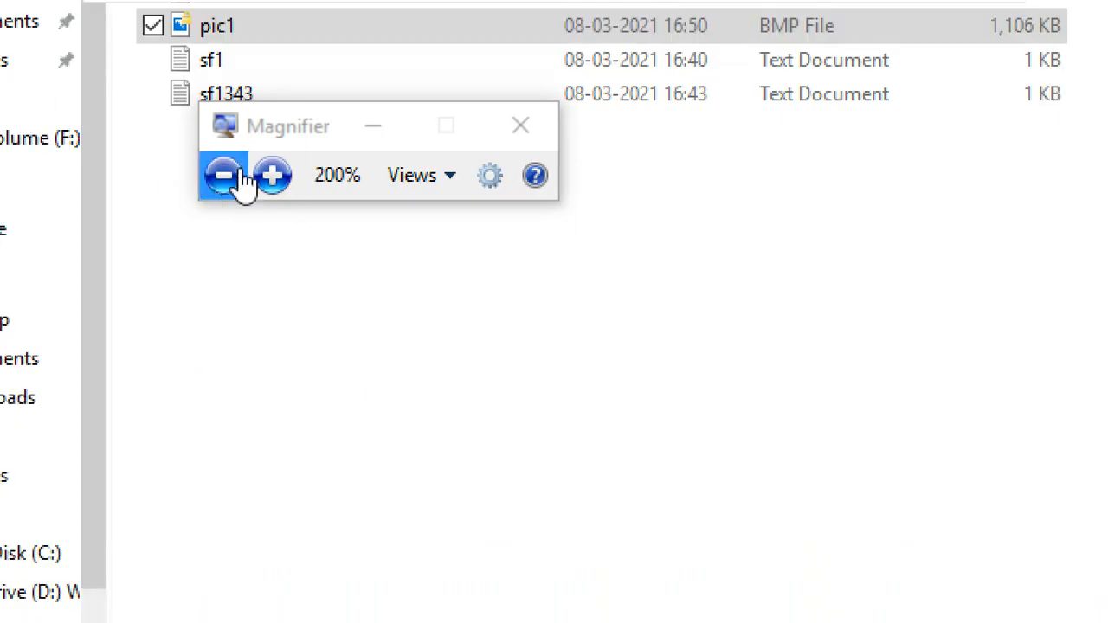
left_click(492, 182)
left_click(377, 200)
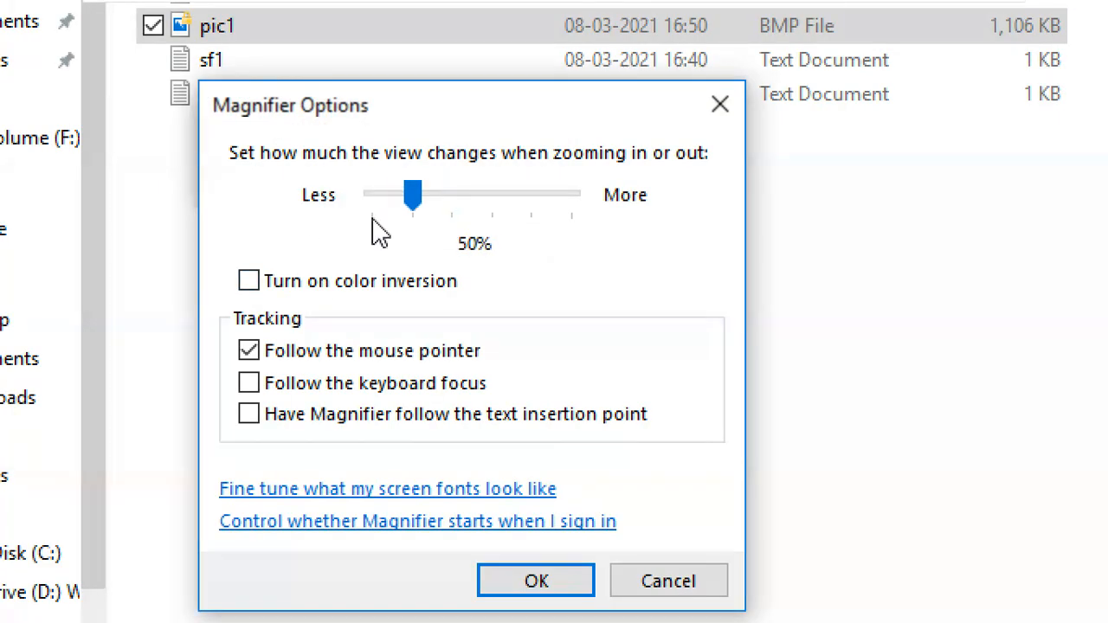
left_click(377, 207)
left_click(506, 576)
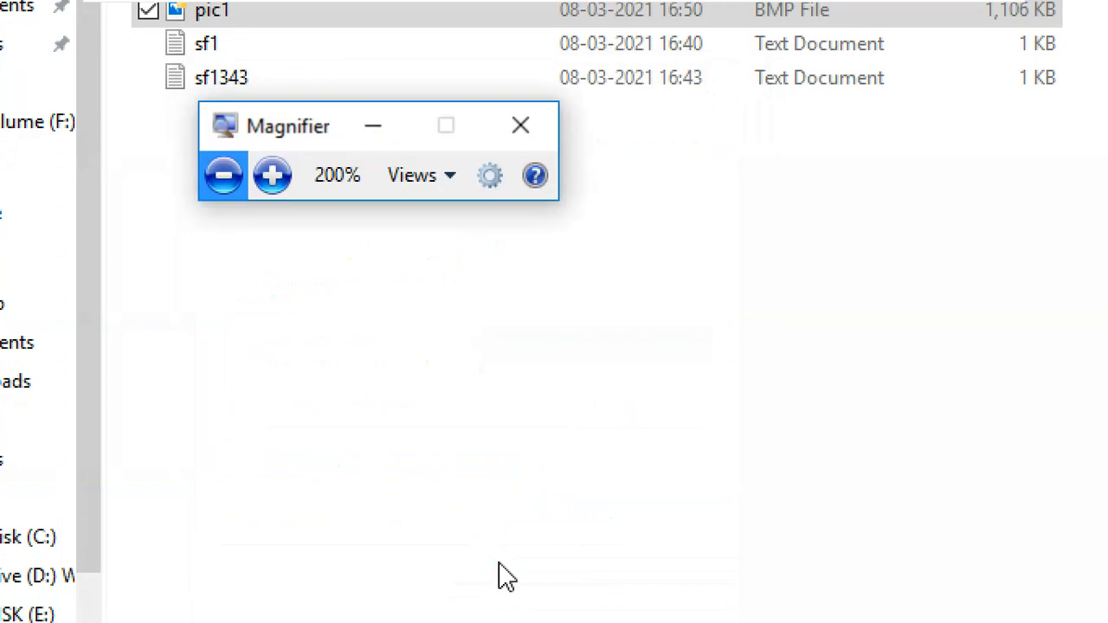
left_click(223, 178)
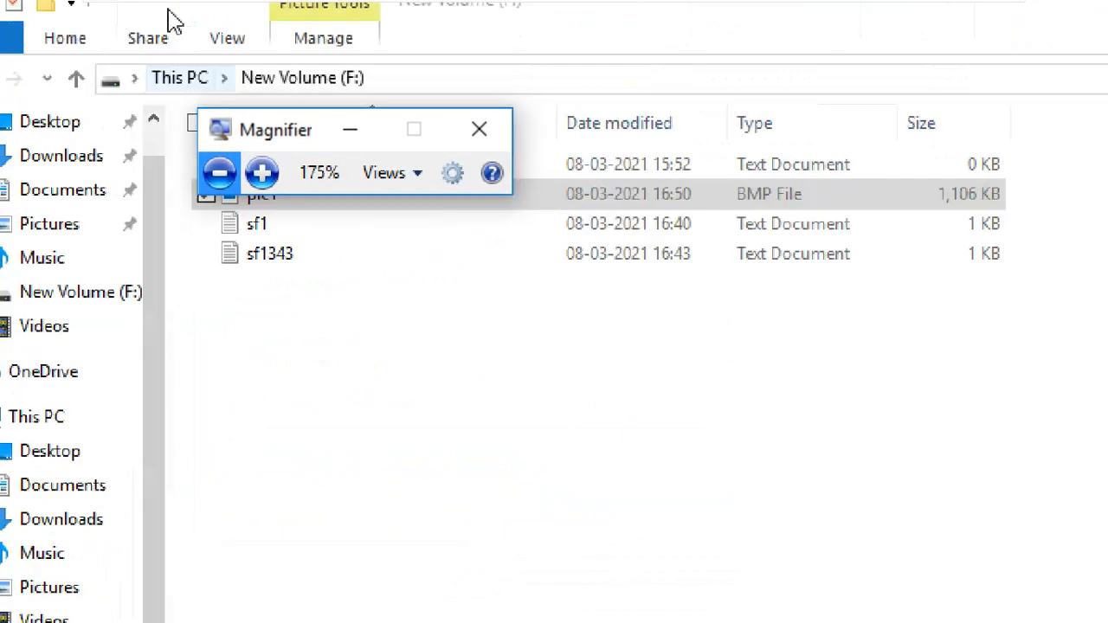
left_click_drag(270, 138, 995, 78)
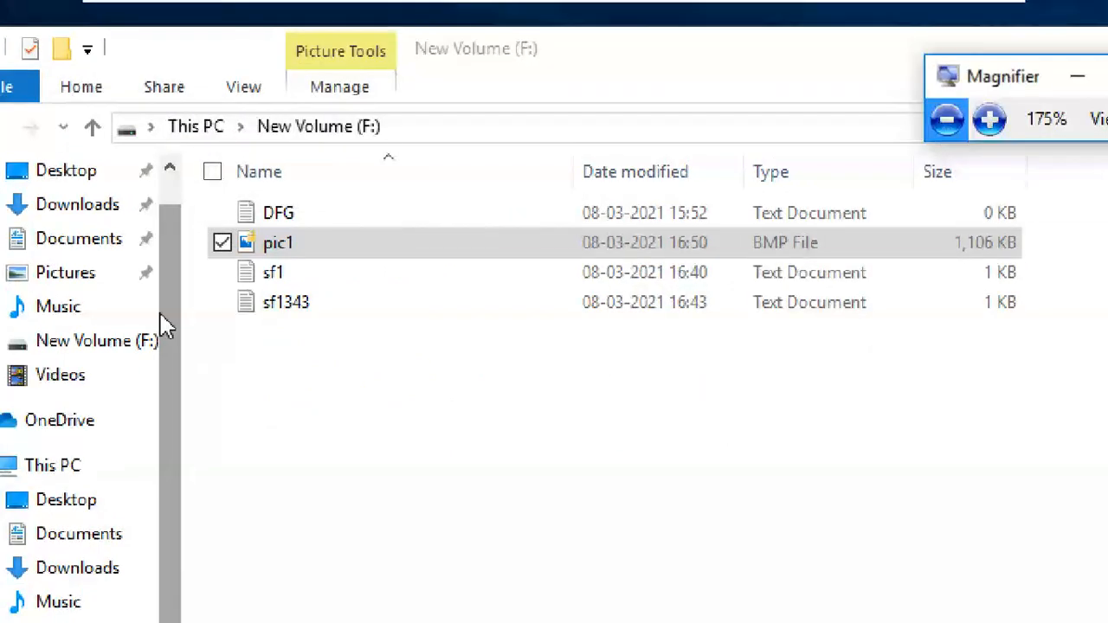
left_click(293, 246)
double_click(293, 246)
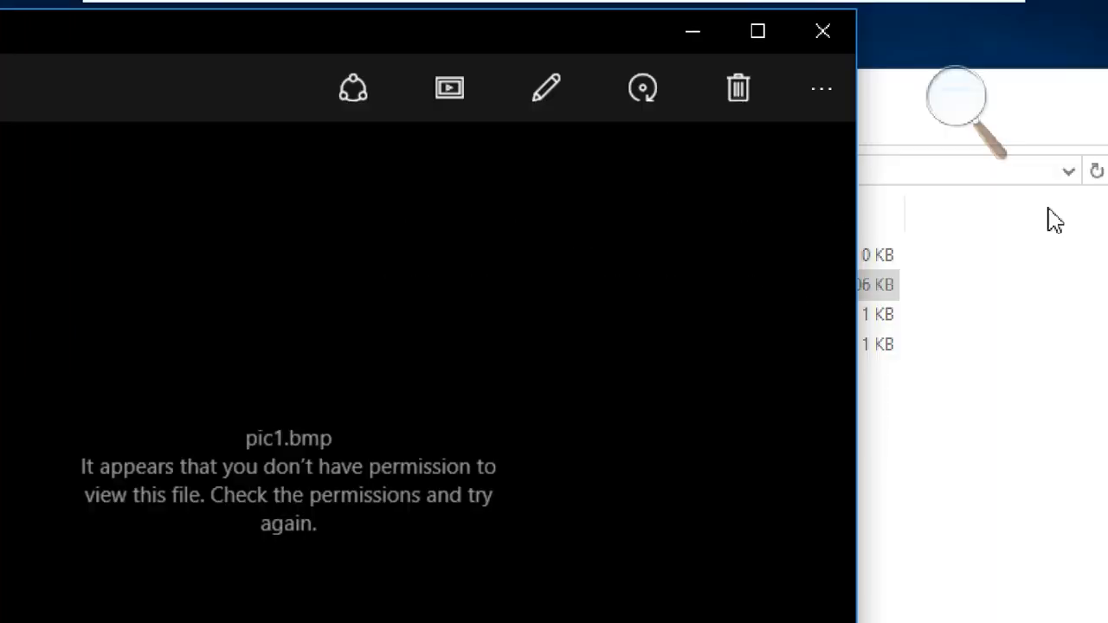
left_click(810, 26)
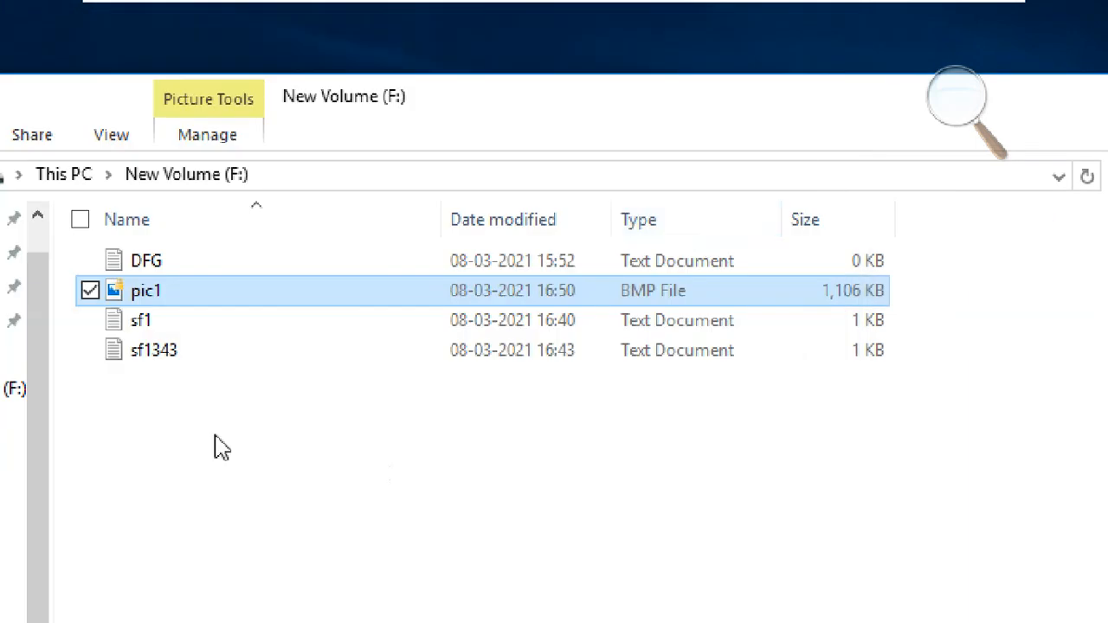
right_click(191, 307)
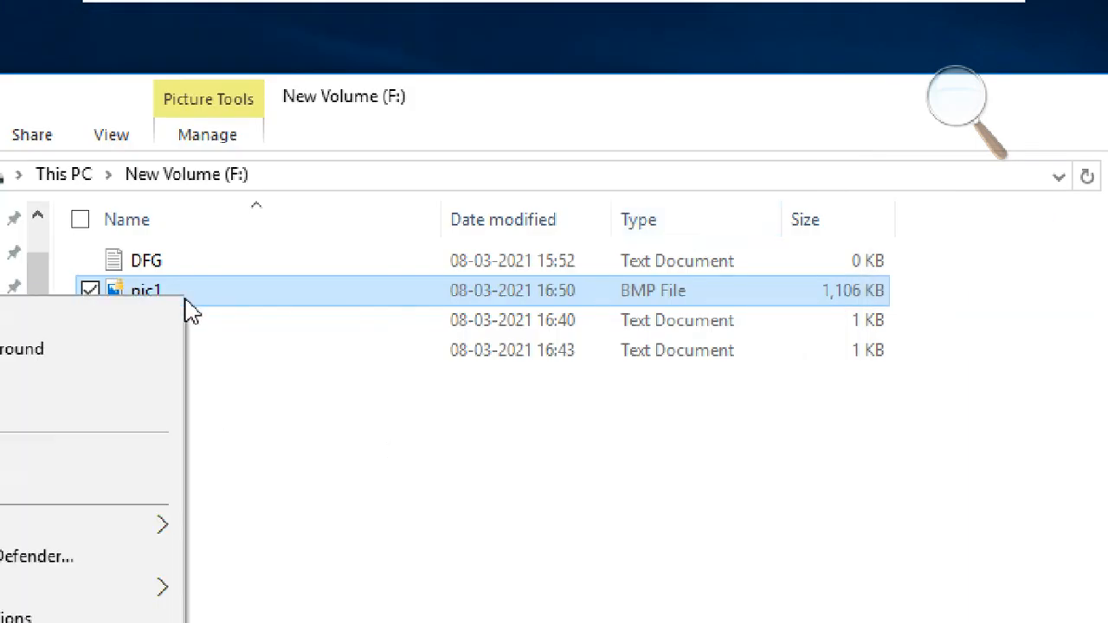
left_click(92, 326)
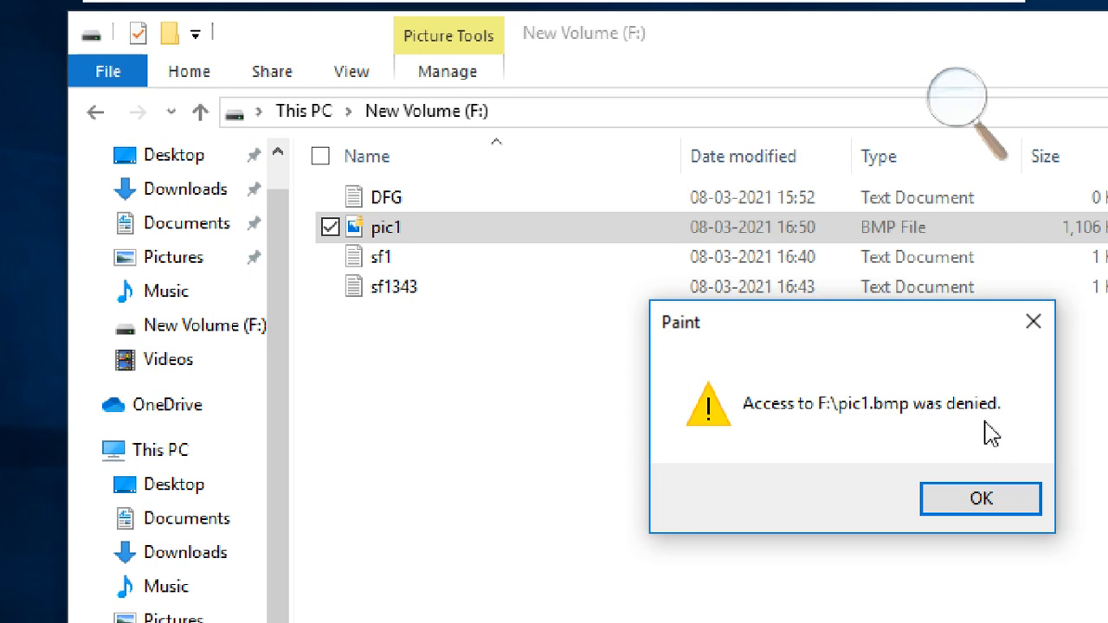
left_click(1009, 502)
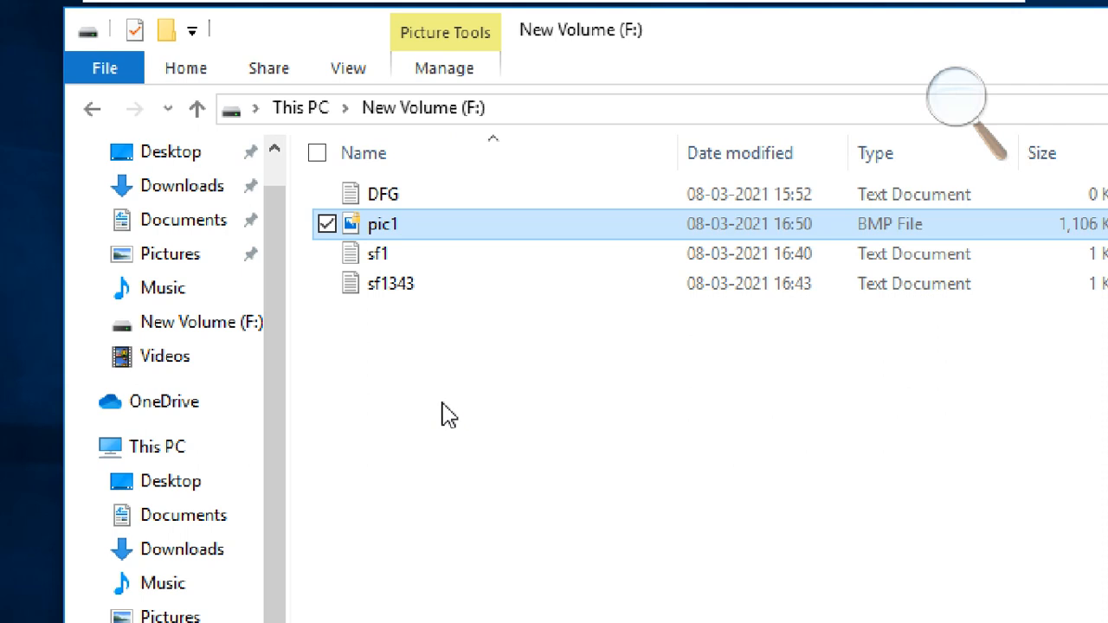
- Open C:\keys and turn on file name extensions so pic1-key.pfx appears
left_click(442, 412)
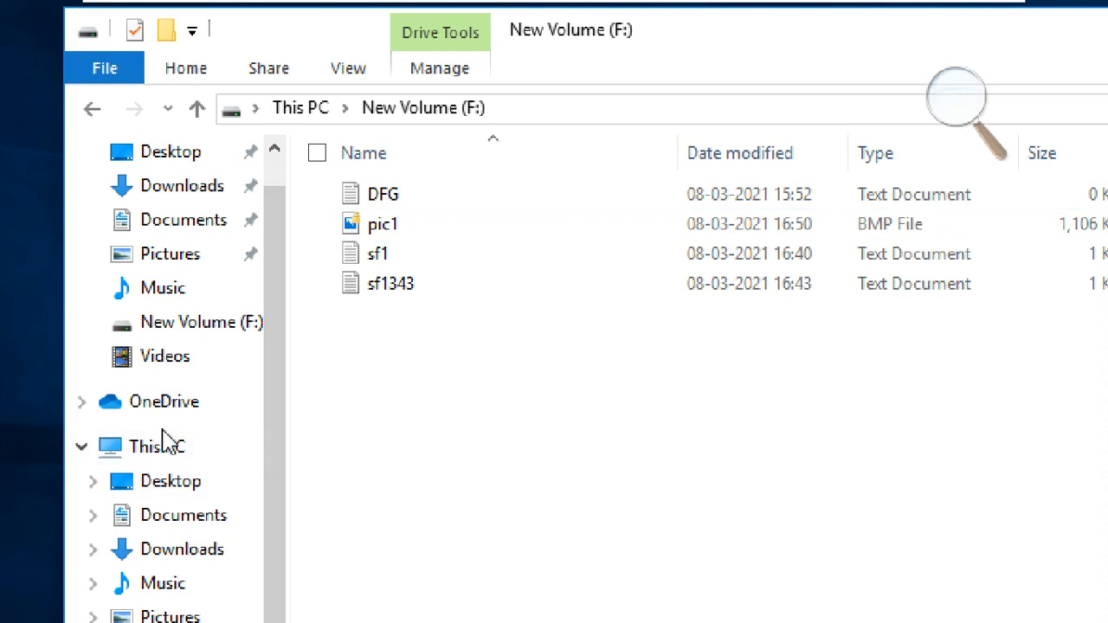
left_click(176, 455)
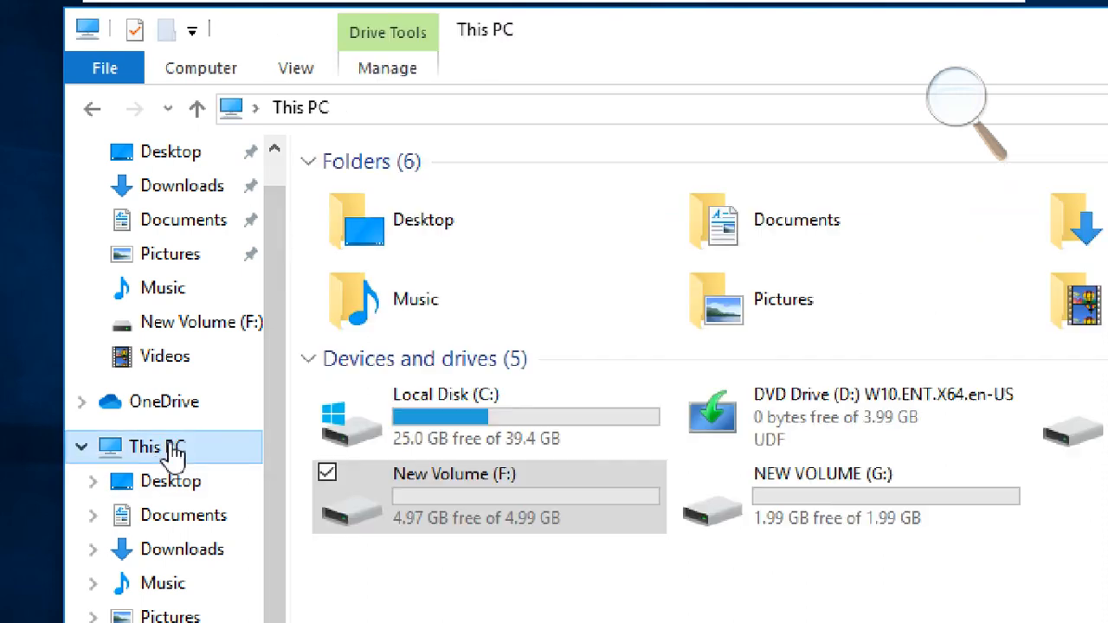
double_click(537, 417)
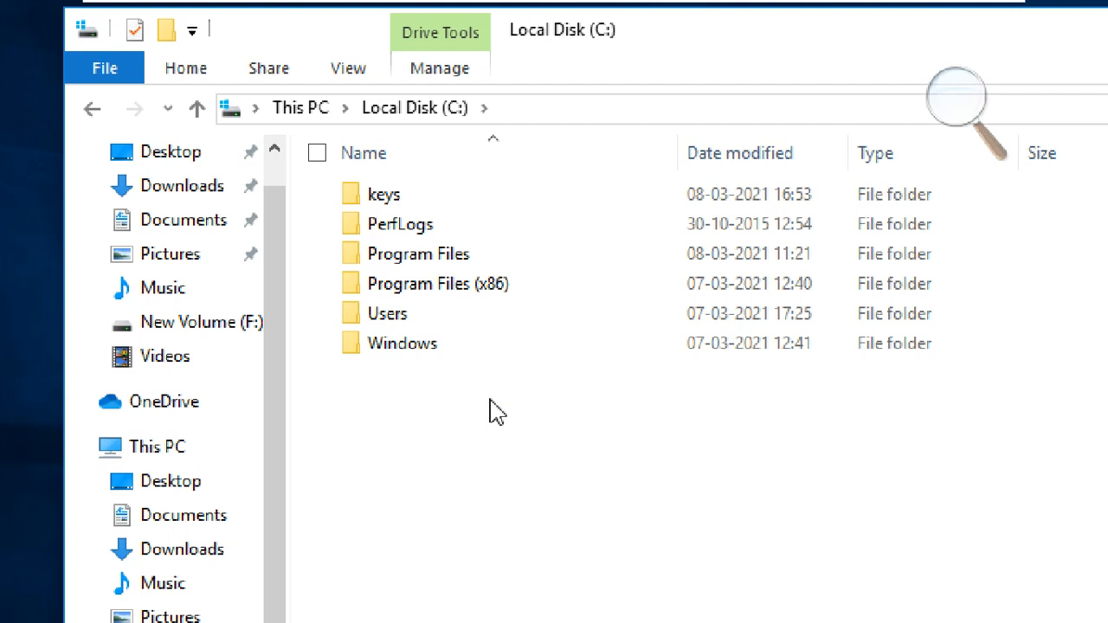
double_click(414, 202)
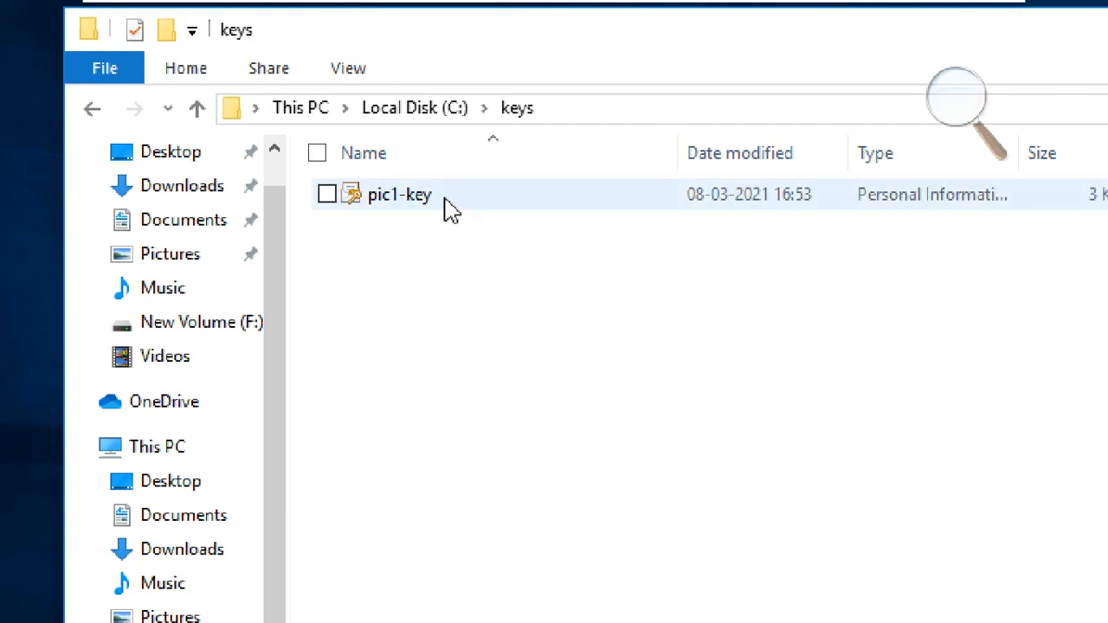
left_click(344, 71)
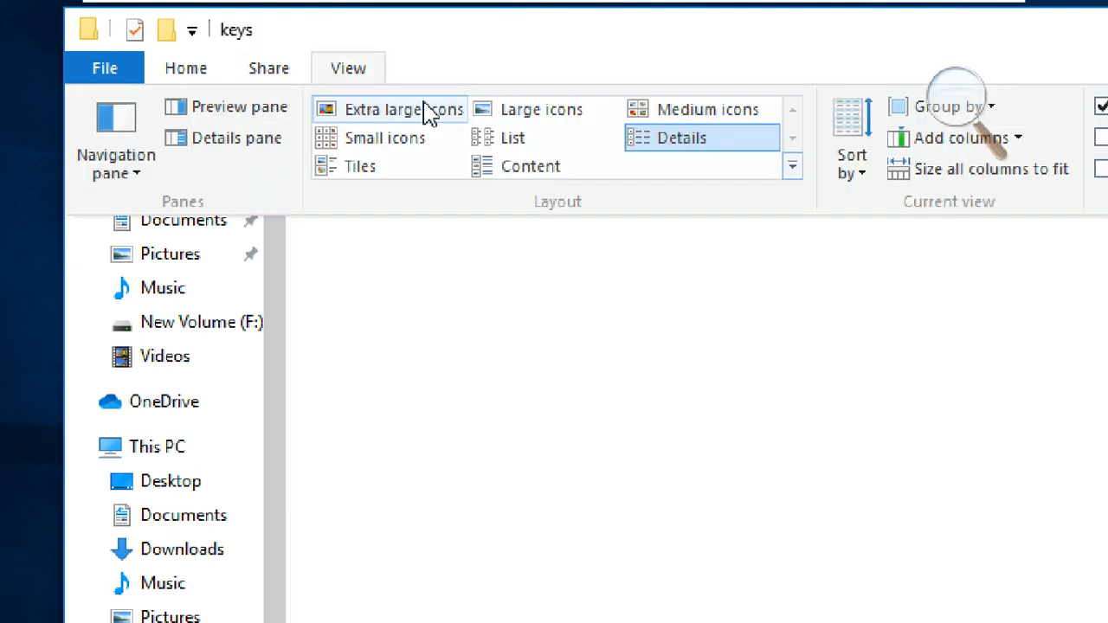
left_click(1104, 139)
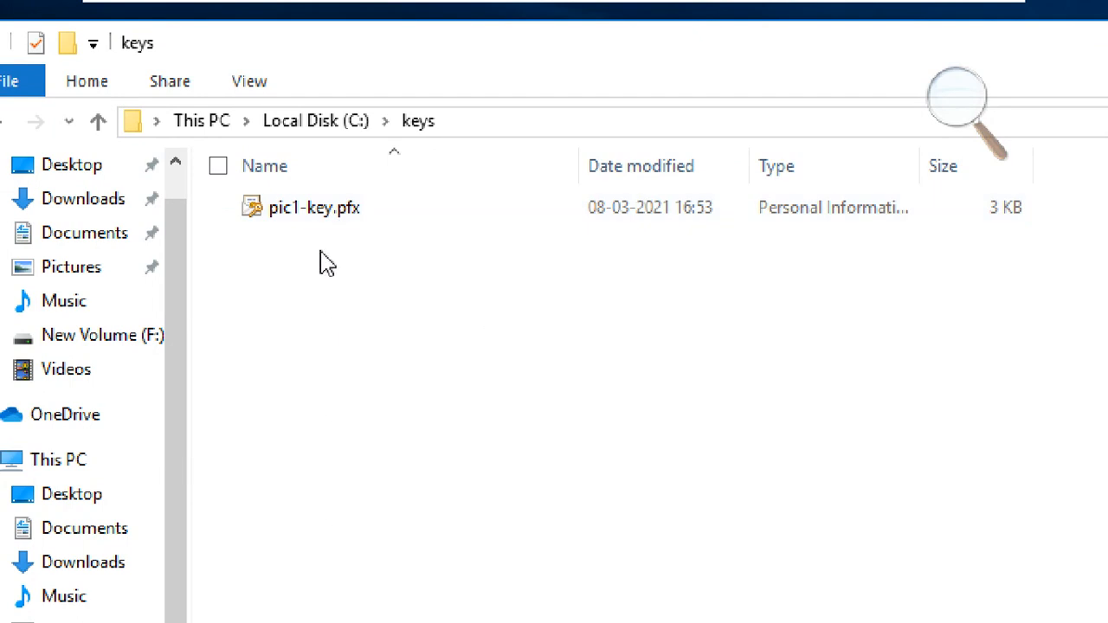
- Install pic1-key.pfx with Install PFX to launch the Certificate Import Wizard
left_click(319, 228)
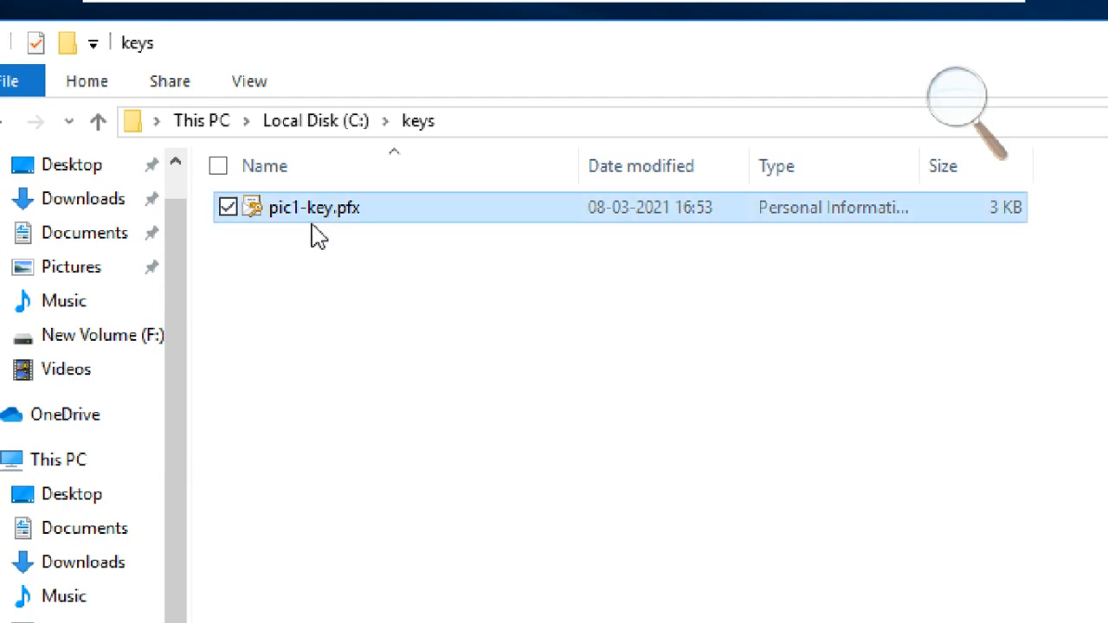
right_click(359, 219)
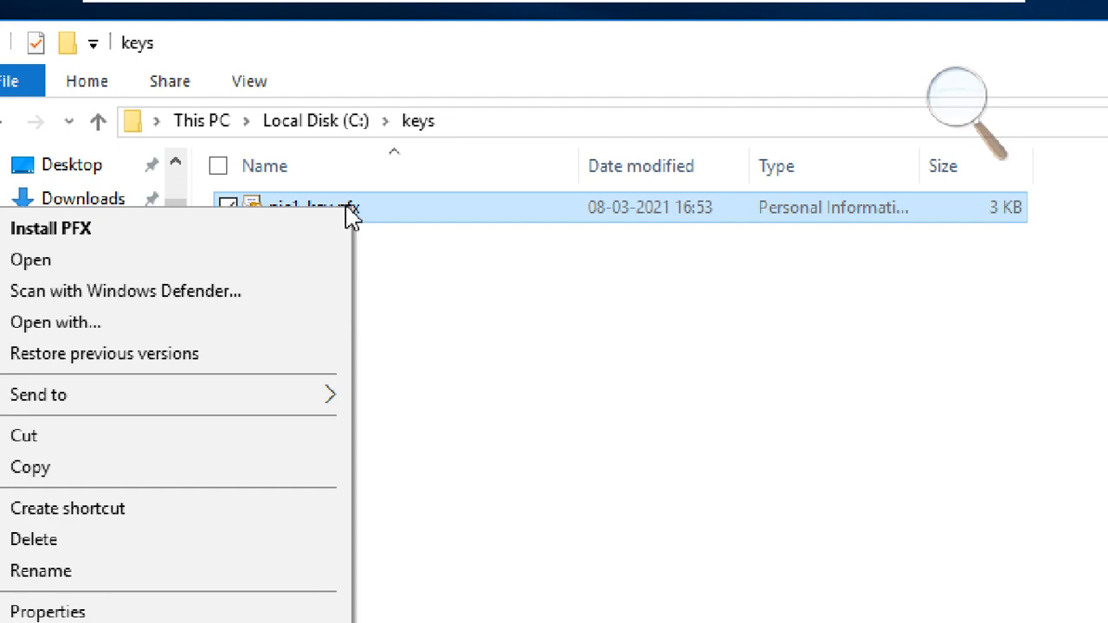
left_click(405, 262)
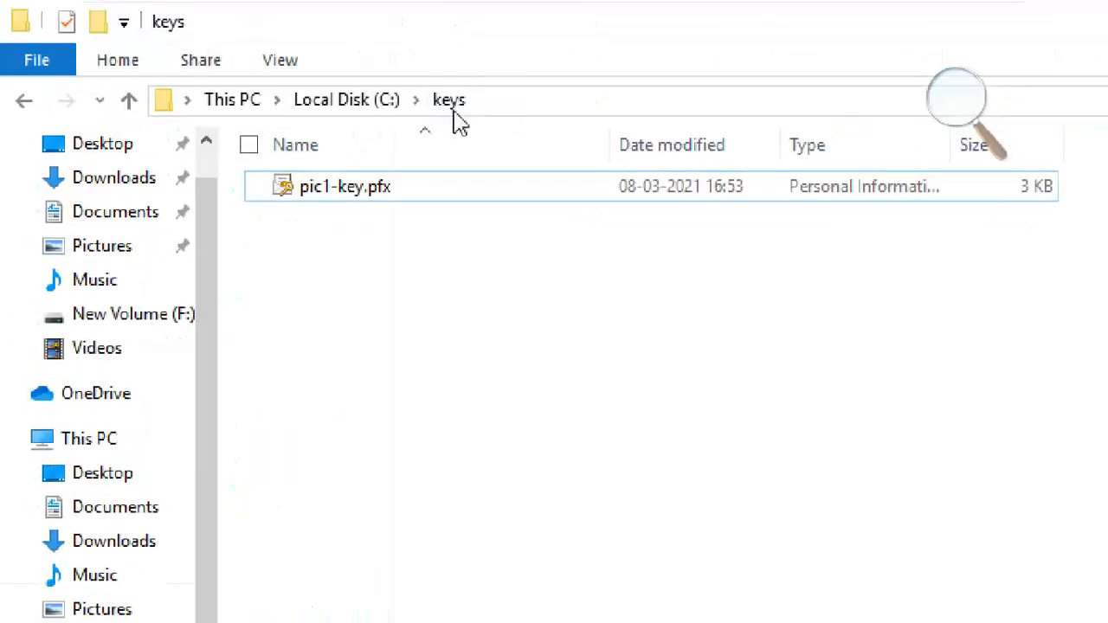
left_click(412, 90)
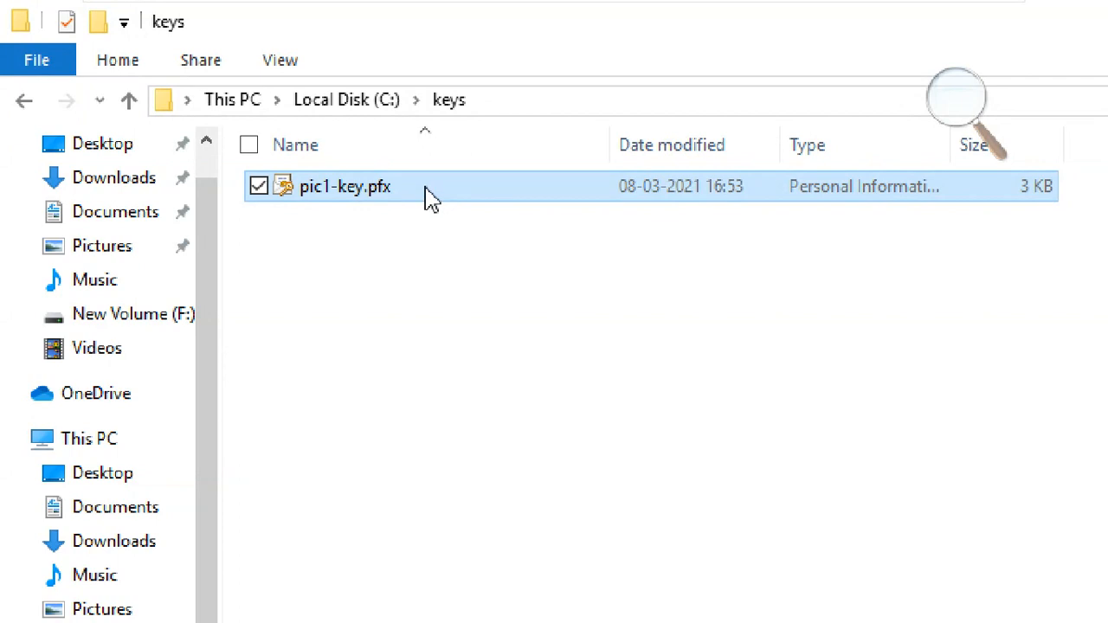
right_click(424, 196)
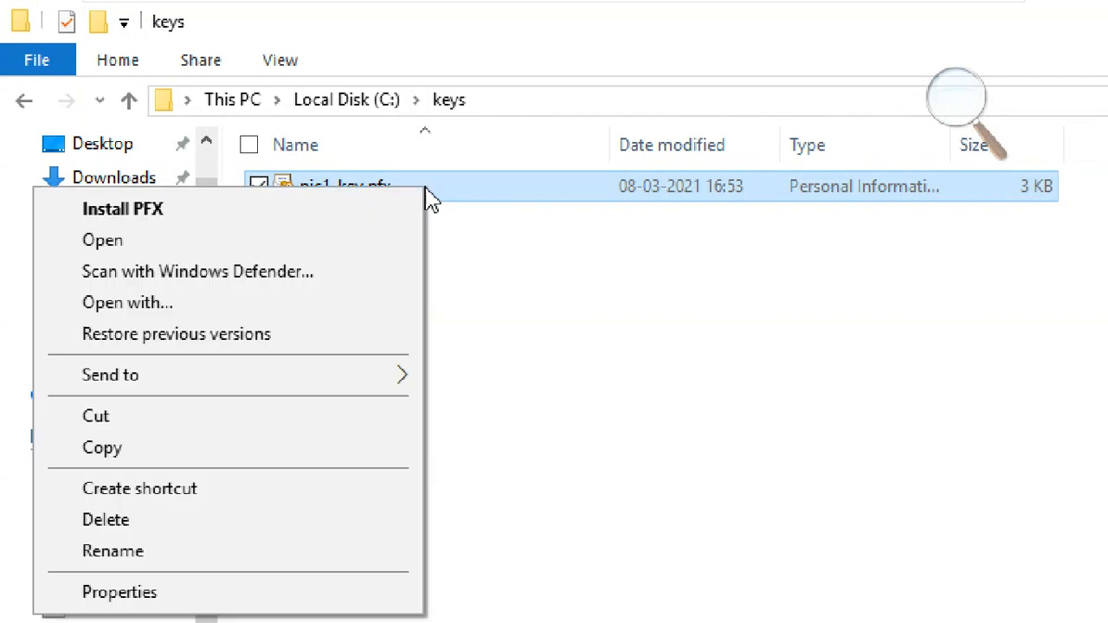
left_click(186, 217)
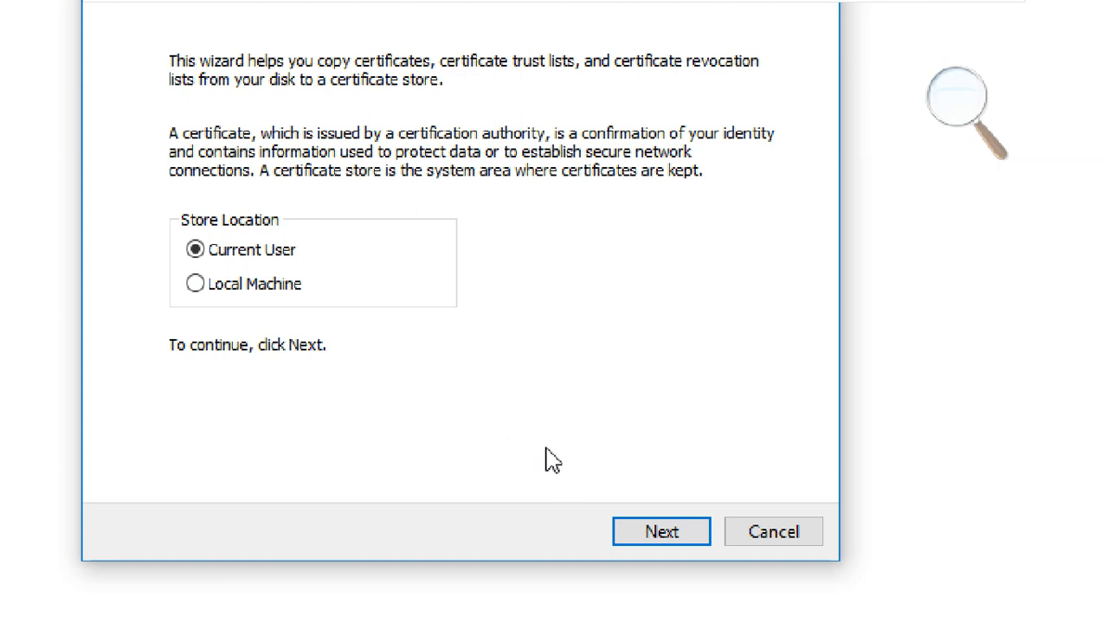
- Import C:\keys\pic1-key.pfx for Current User and enter the private key password, displayed
left_click(679, 535)
left_click(353, 103)
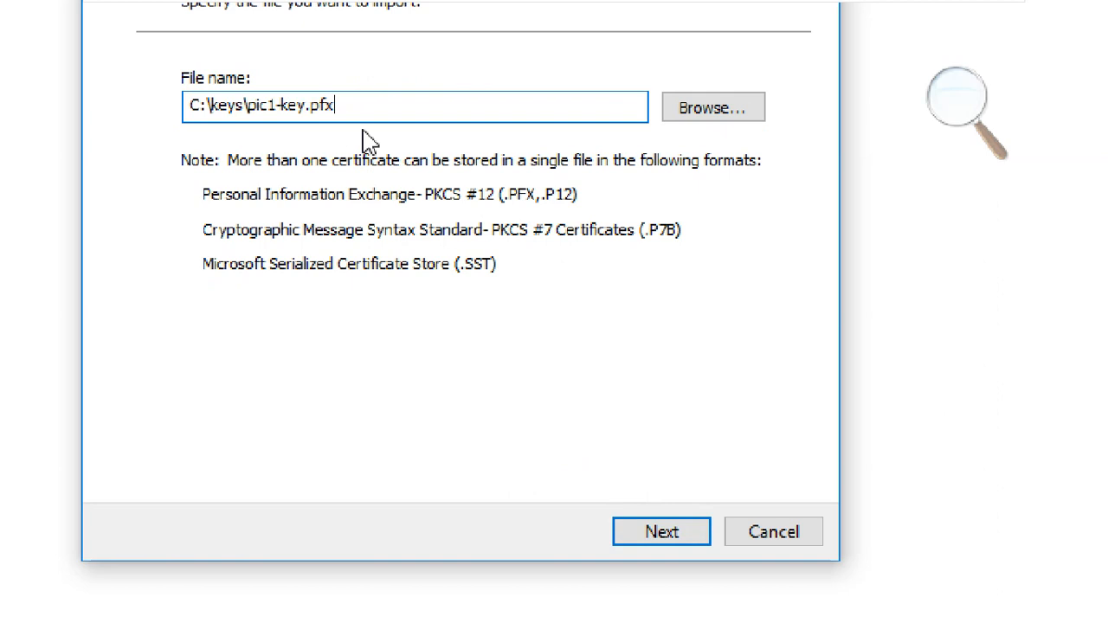
left_click(659, 532)
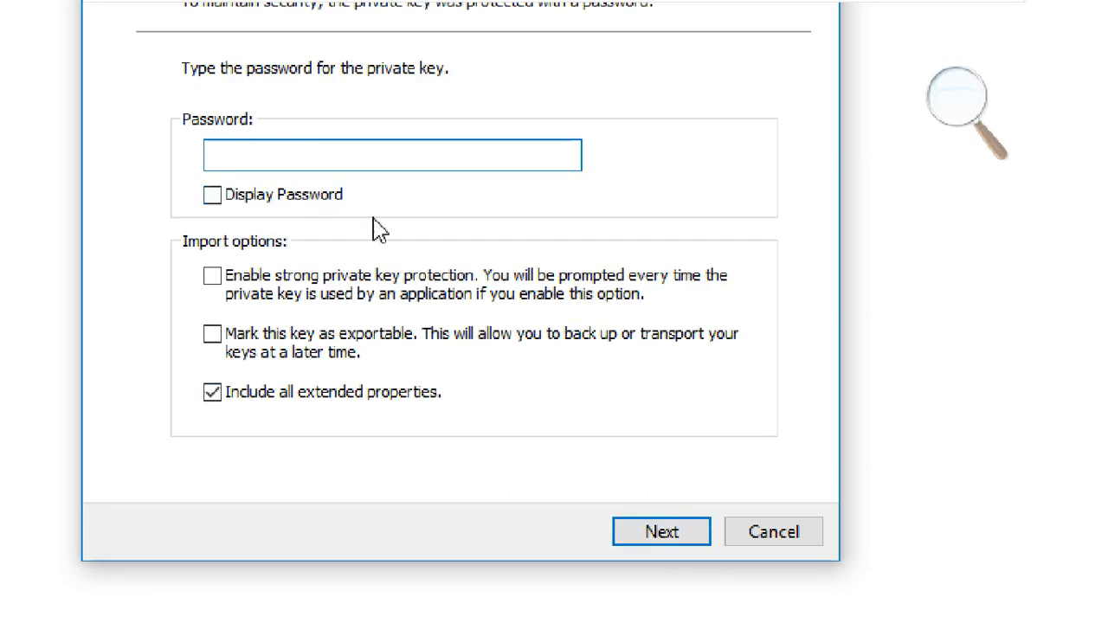
left_click(326, 196)
left_click(336, 156)
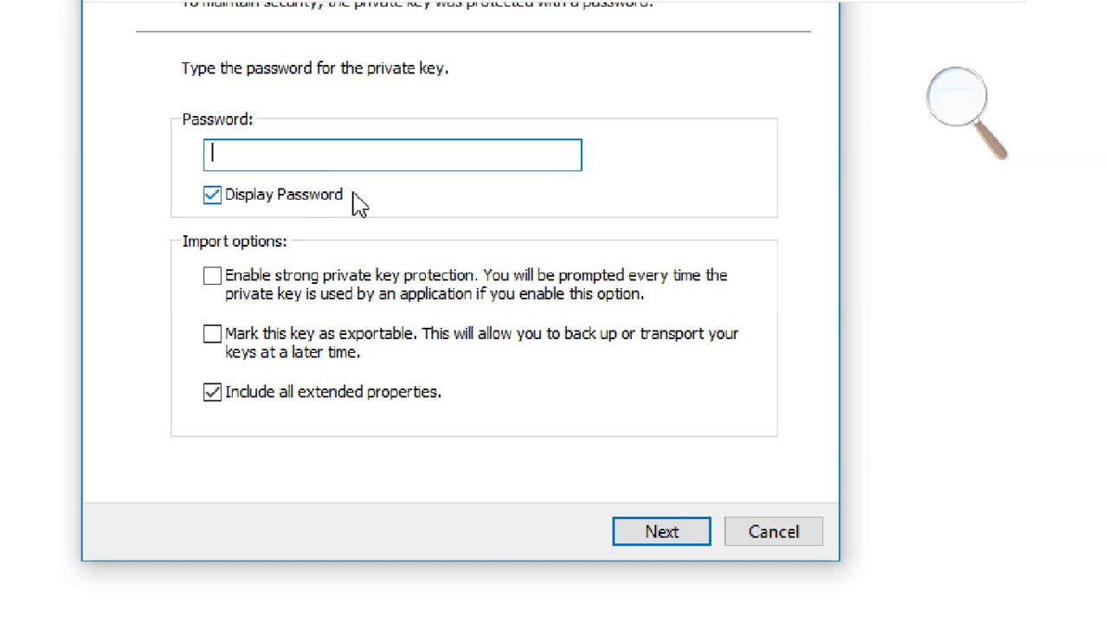
left_click(657, 534)
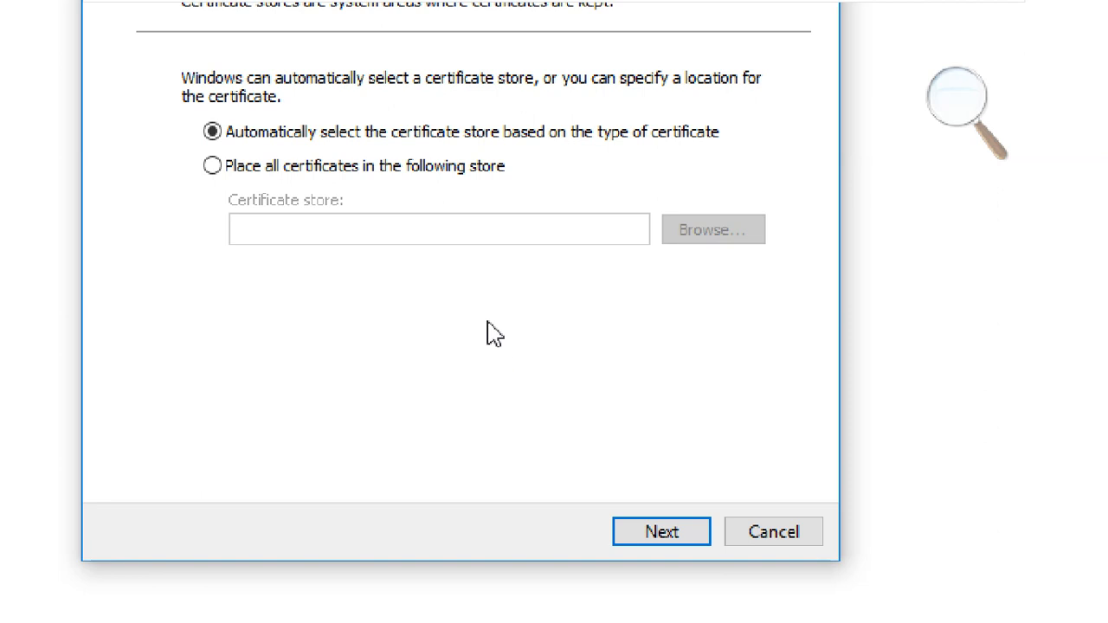
- Let Windows choose the certificate store automatically, finish the import and acknowledge success
left_click(443, 173)
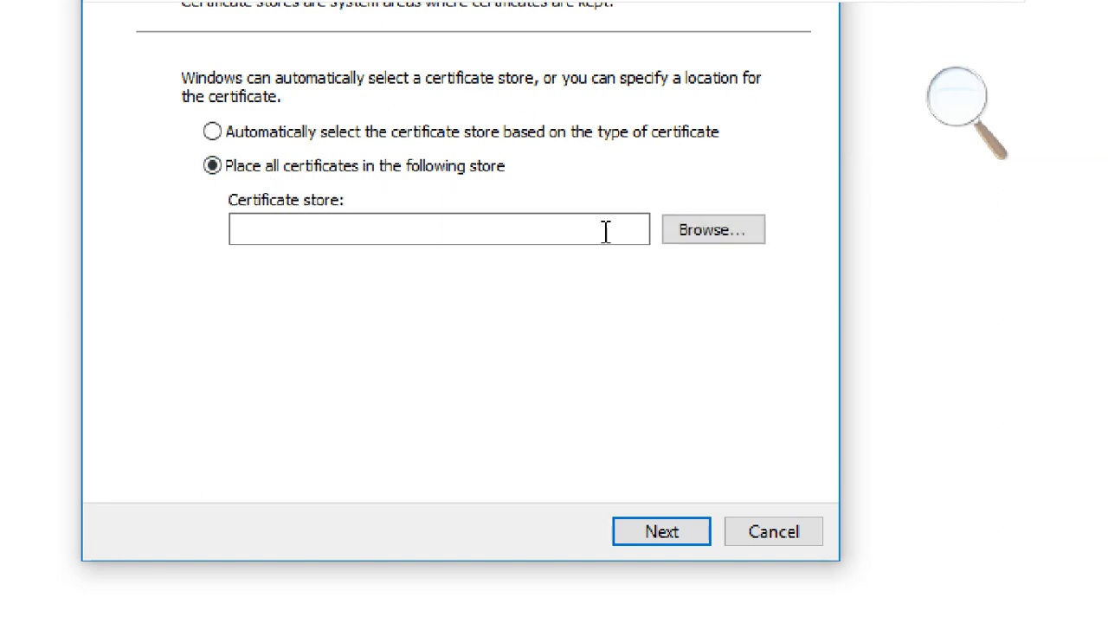
left_click(715, 232)
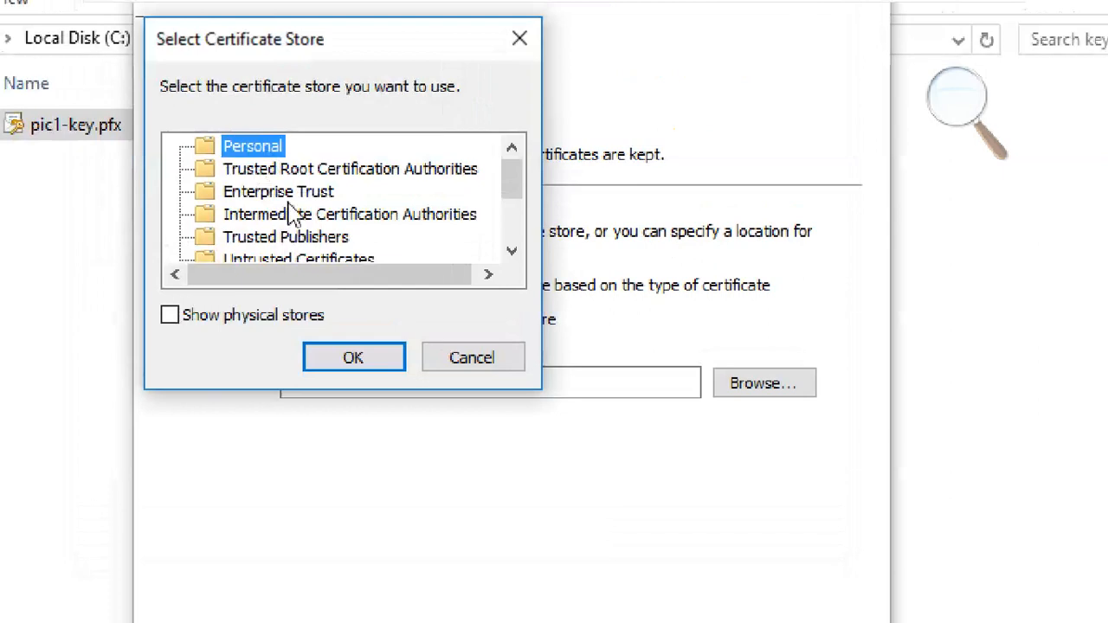
left_click(480, 364)
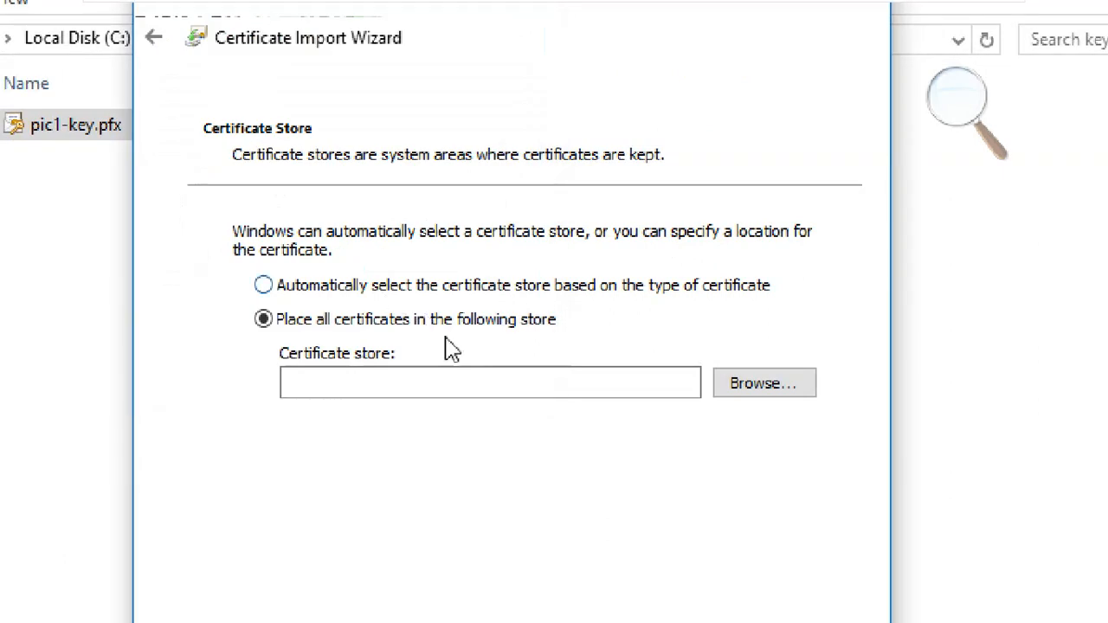
left_click(436, 288)
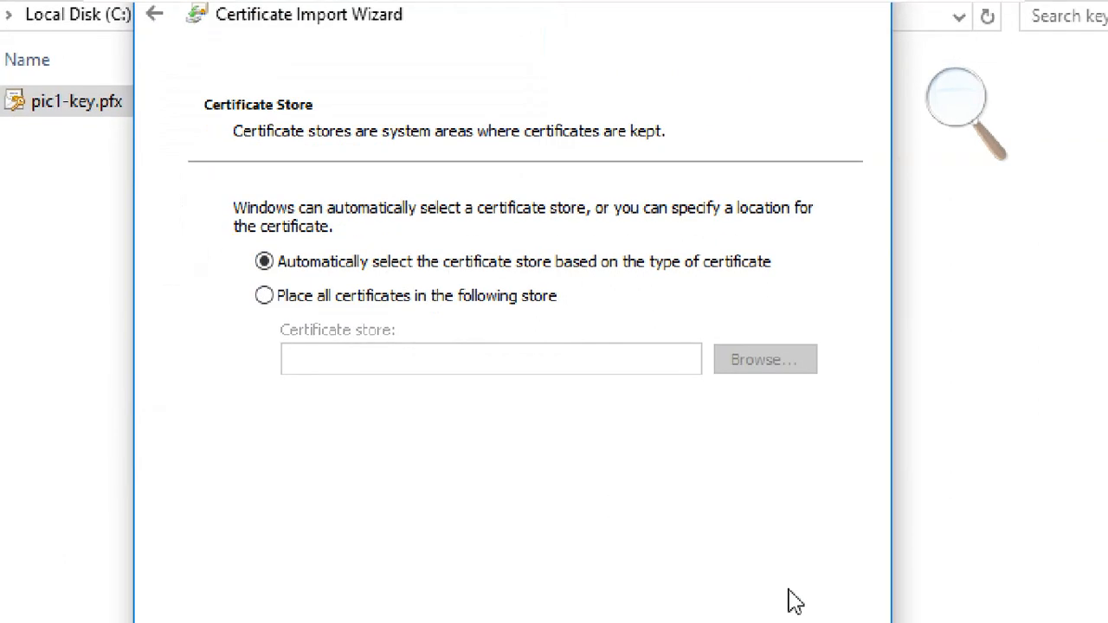
left_click(740, 577)
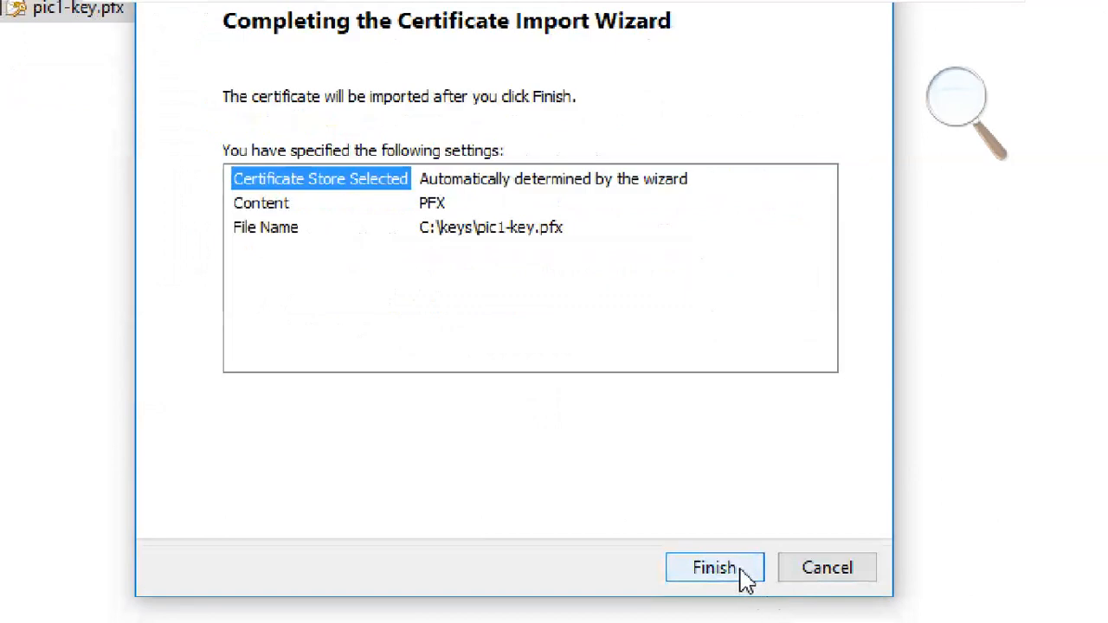
left_click(745, 578)
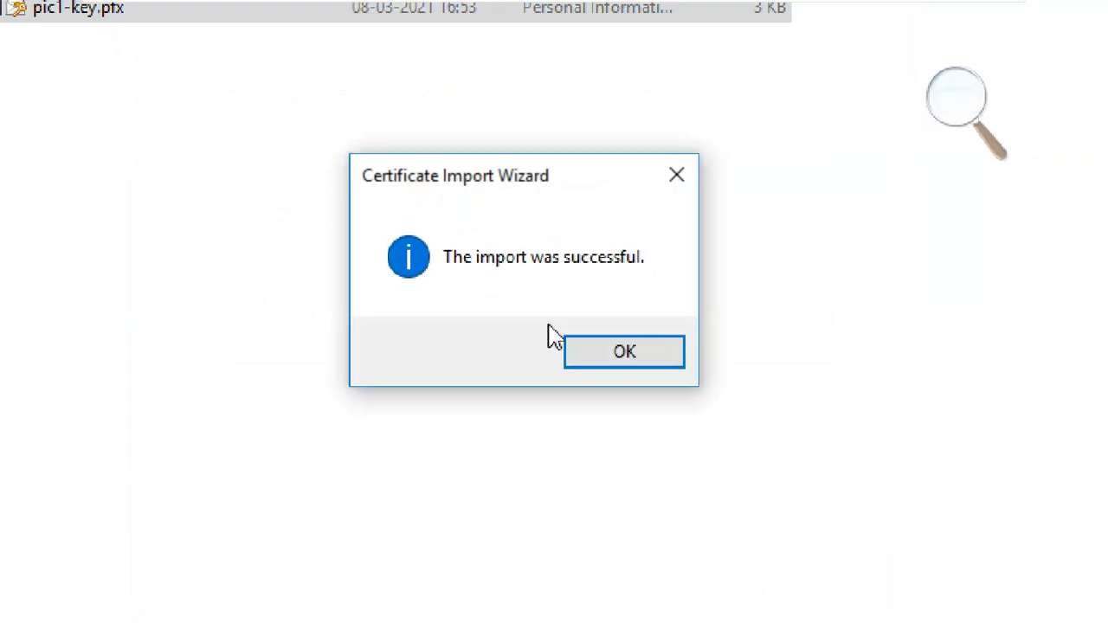
left_click(594, 364)
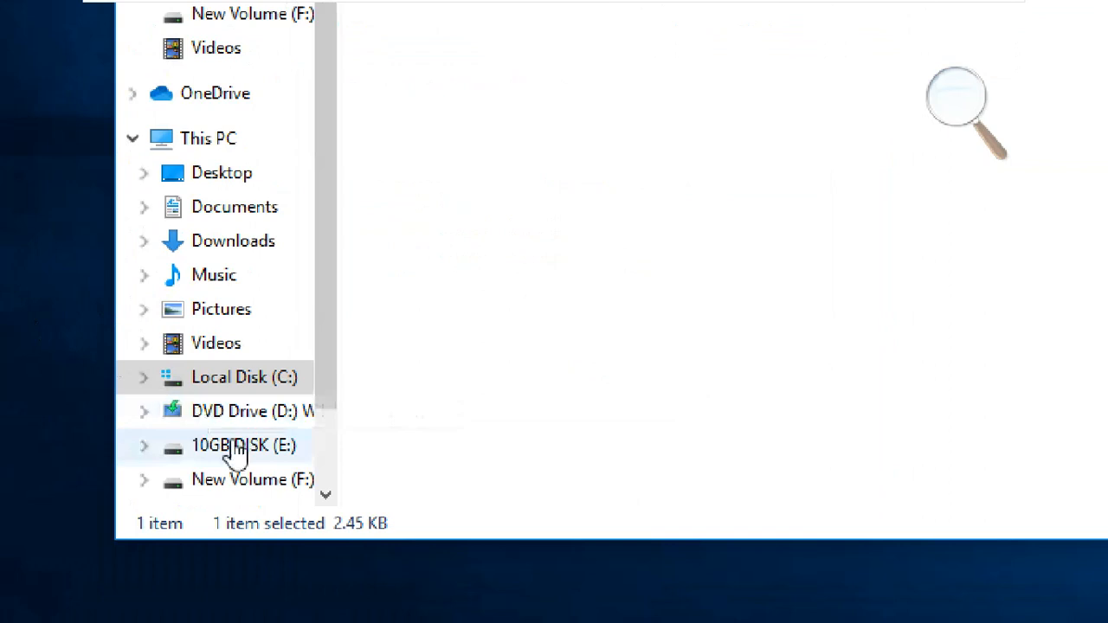
- View pic1.bmp from New Volume (F:) in Photos, then close it
left_click(275, 481)
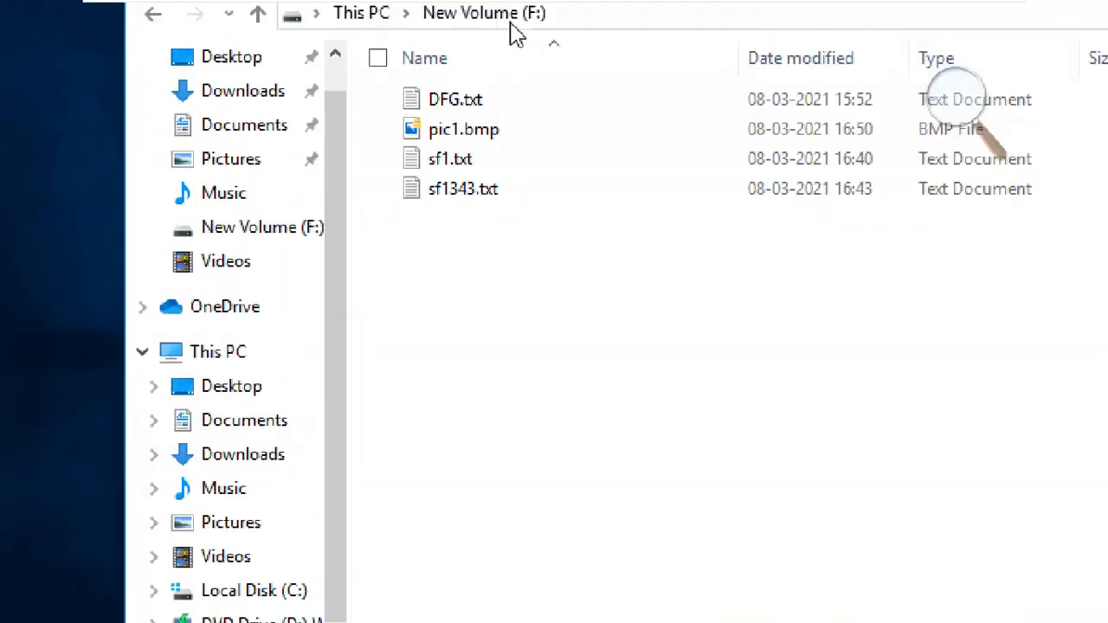
double_click(506, 137)
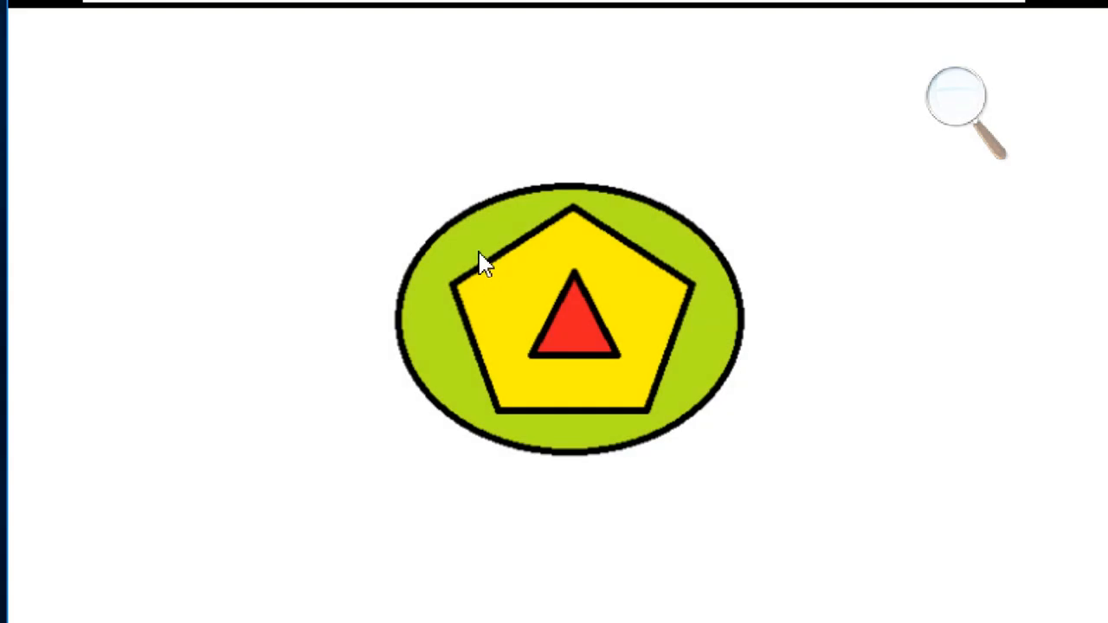
left_click(960, 110)
left_click(945, 115)
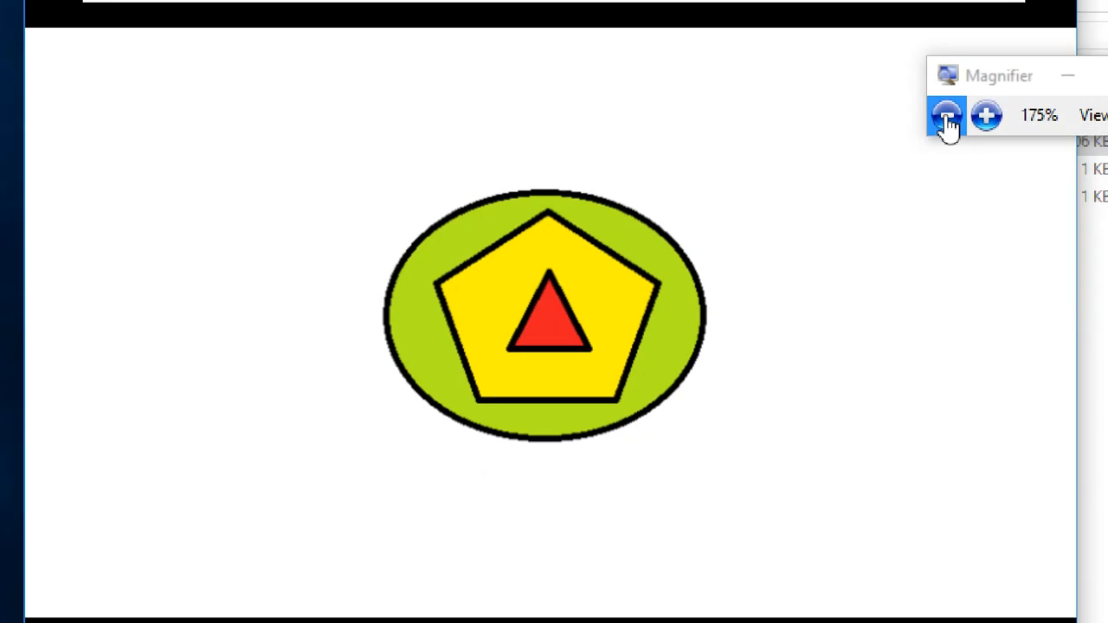
left_click(866, 116)
left_click_drag(779, 82, 1036, 107)
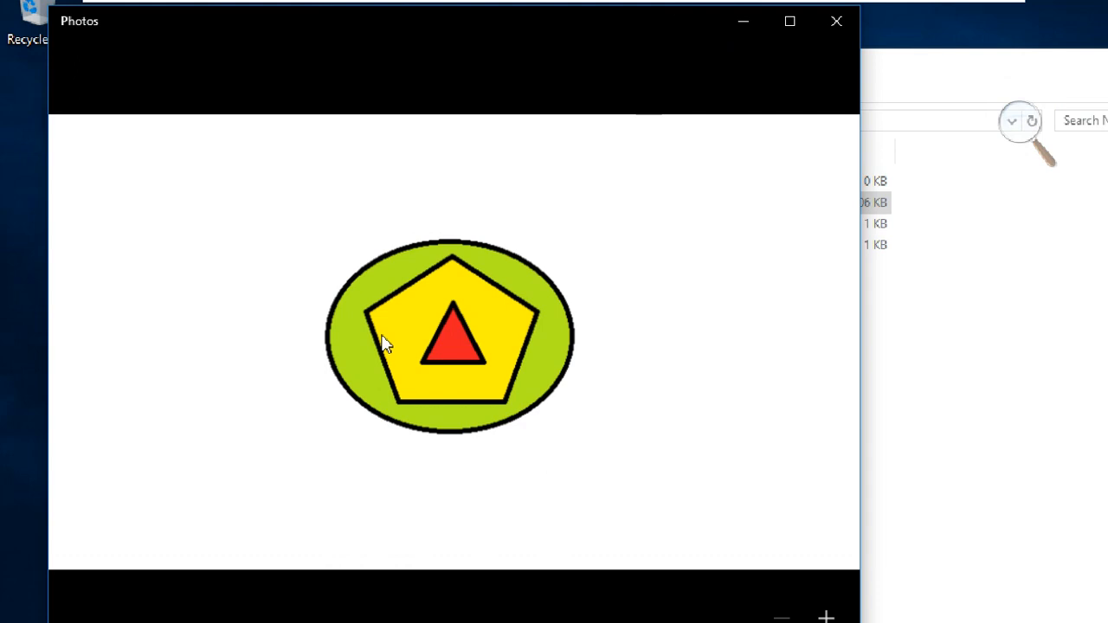
left_click(832, 26)
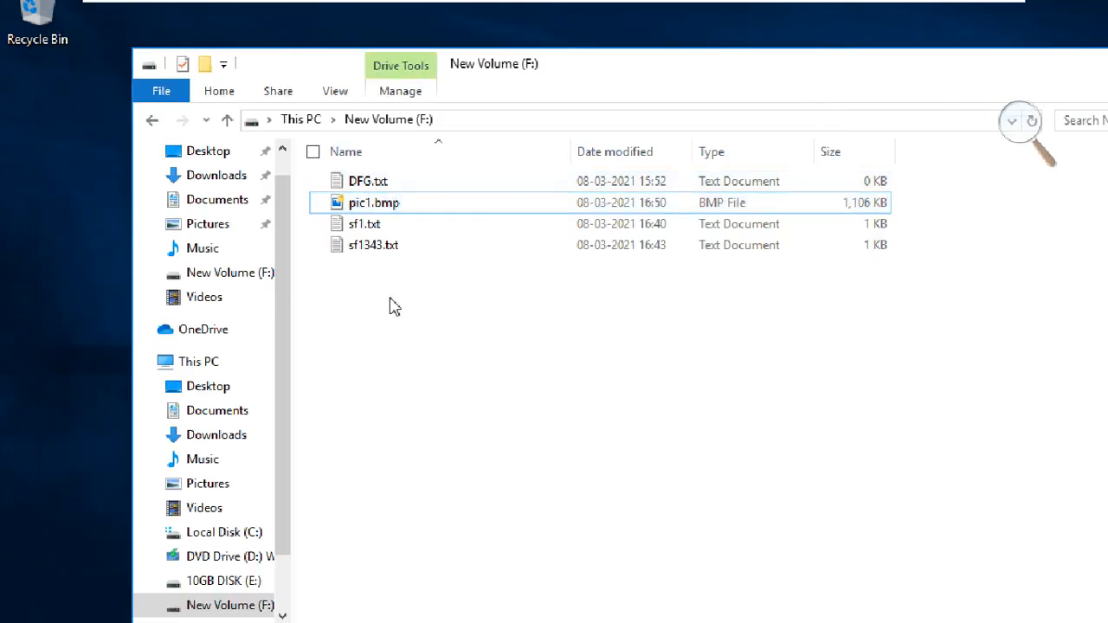
- Open pic1.bmp in Paint and draw a diamond outline left of the green ellipse
left_click(401, 208)
right_click(401, 212)
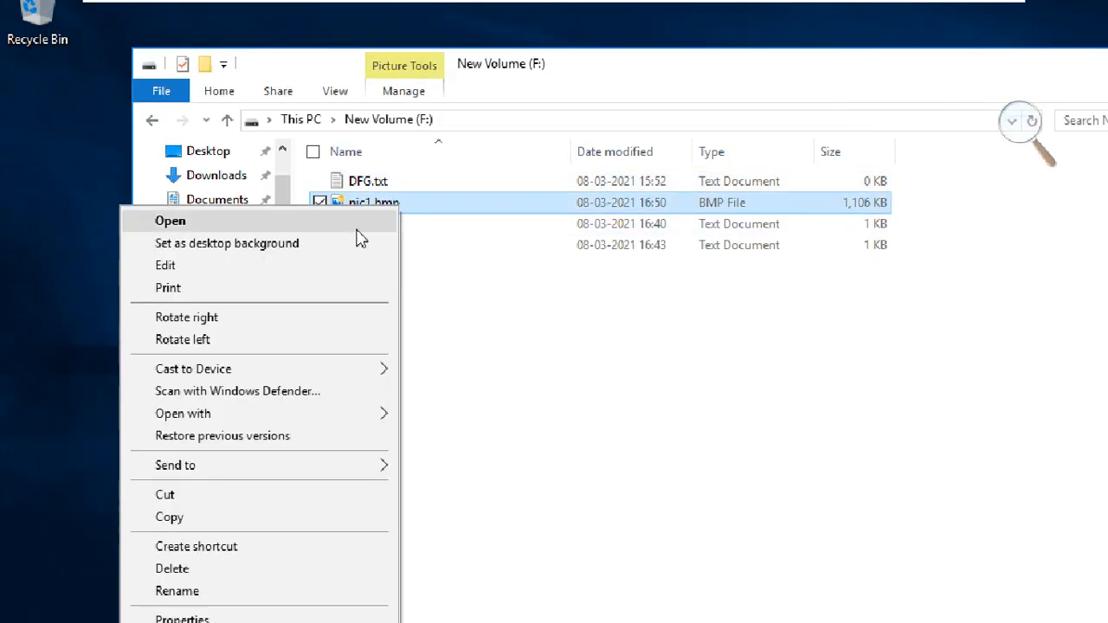
left_click(343, 264)
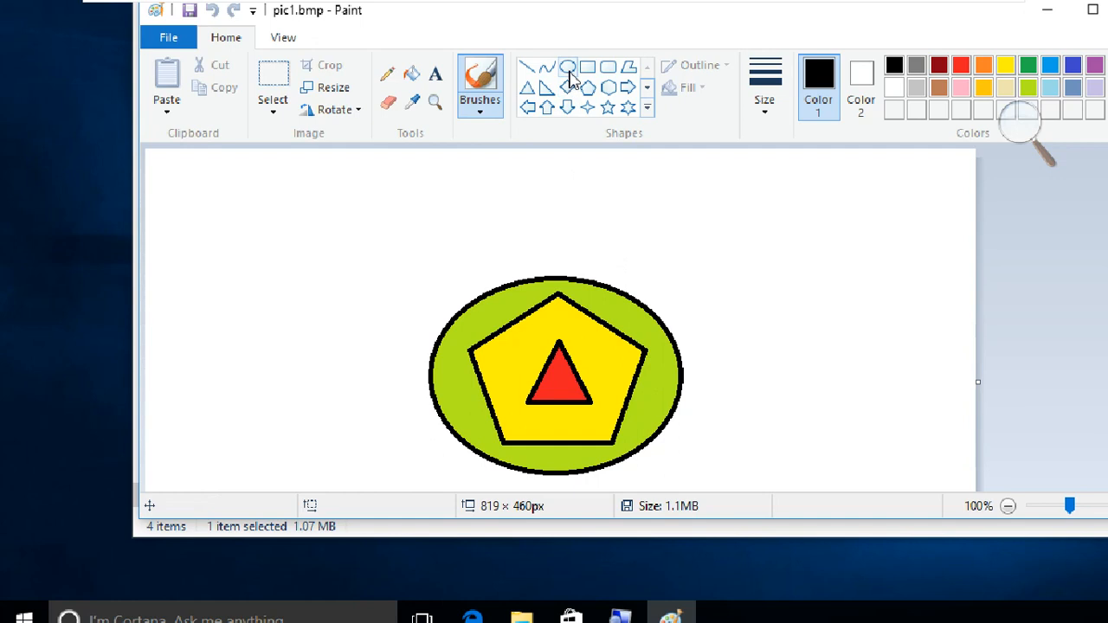
left_click(567, 87)
left_click_drag(306, 204, 475, 315)
left_click_drag(394, 266, 312, 385)
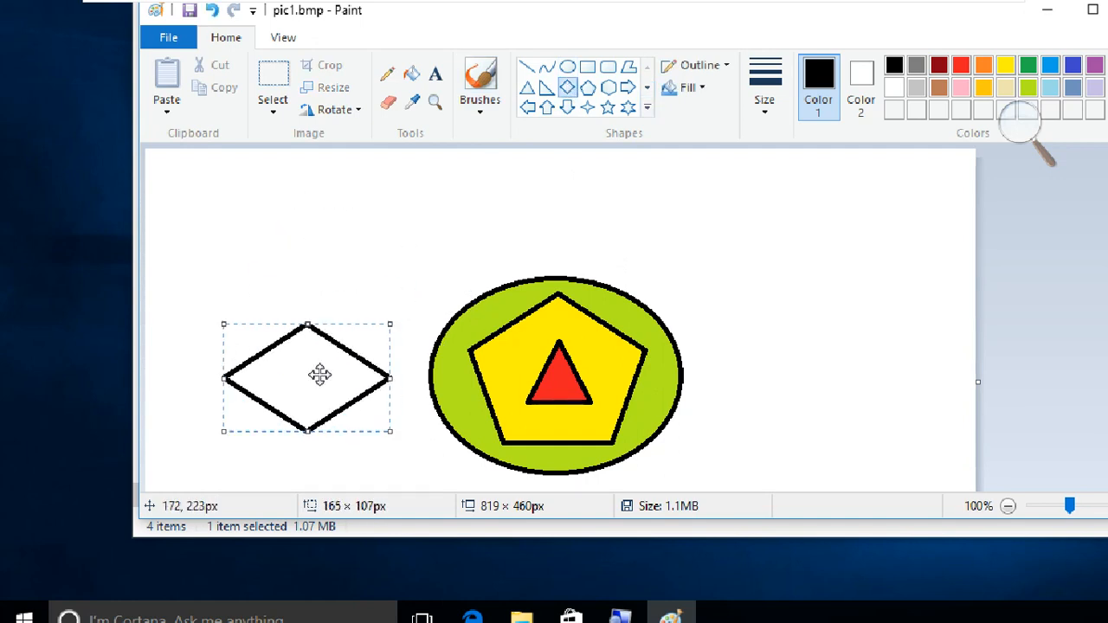
left_click(374, 257)
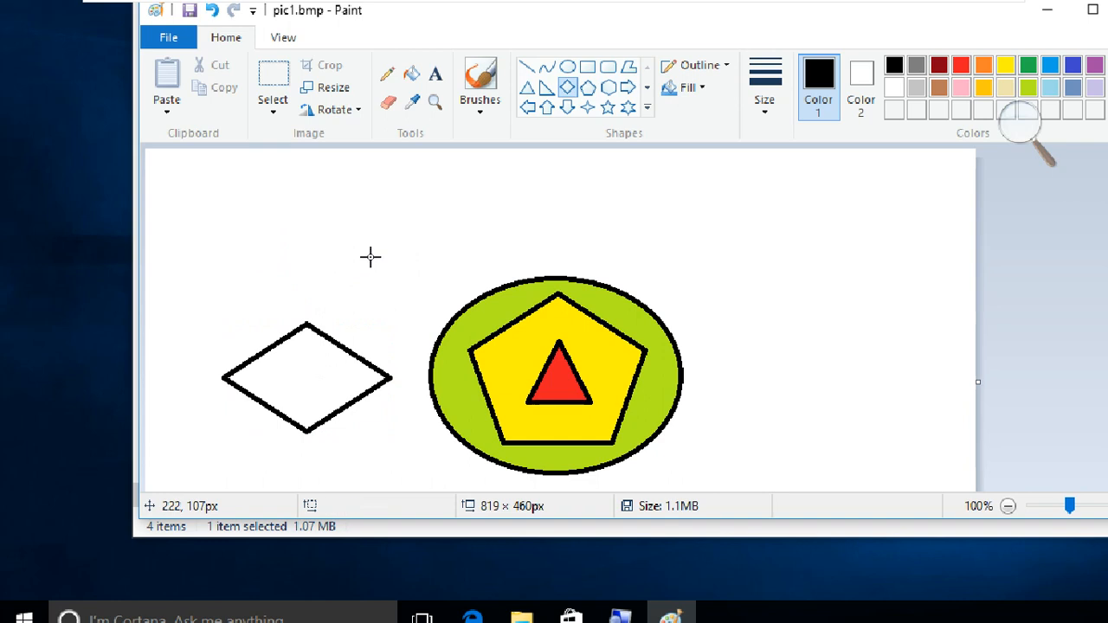
- Save pic1.bmp, then close Paint and the New Volume (F:) folder window
left_click(165, 37)
left_click(210, 165)
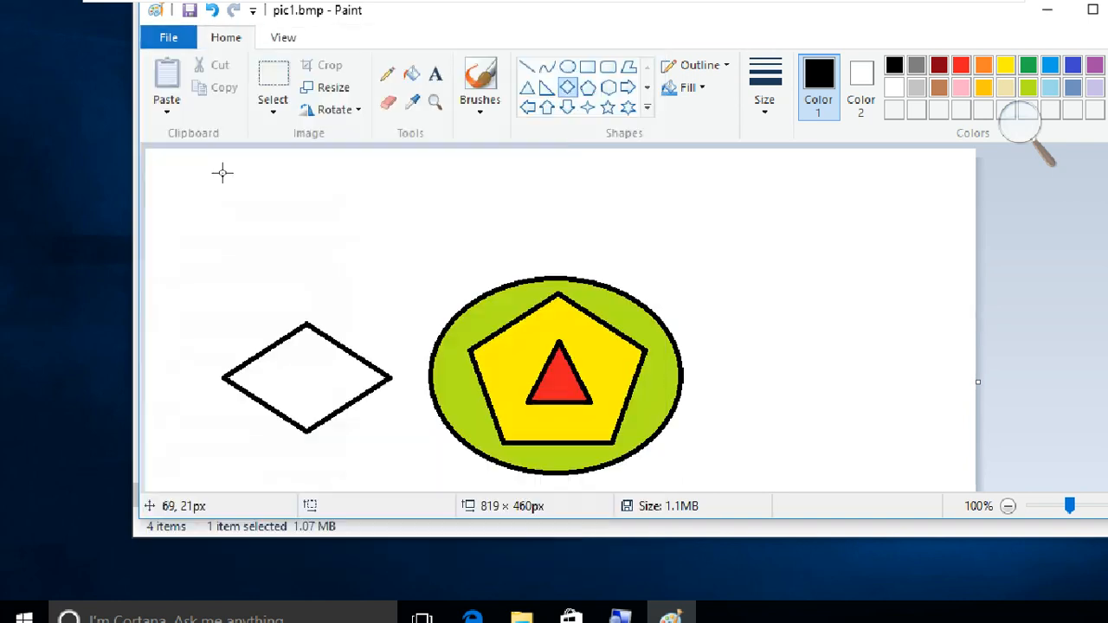
left_click(1039, 25)
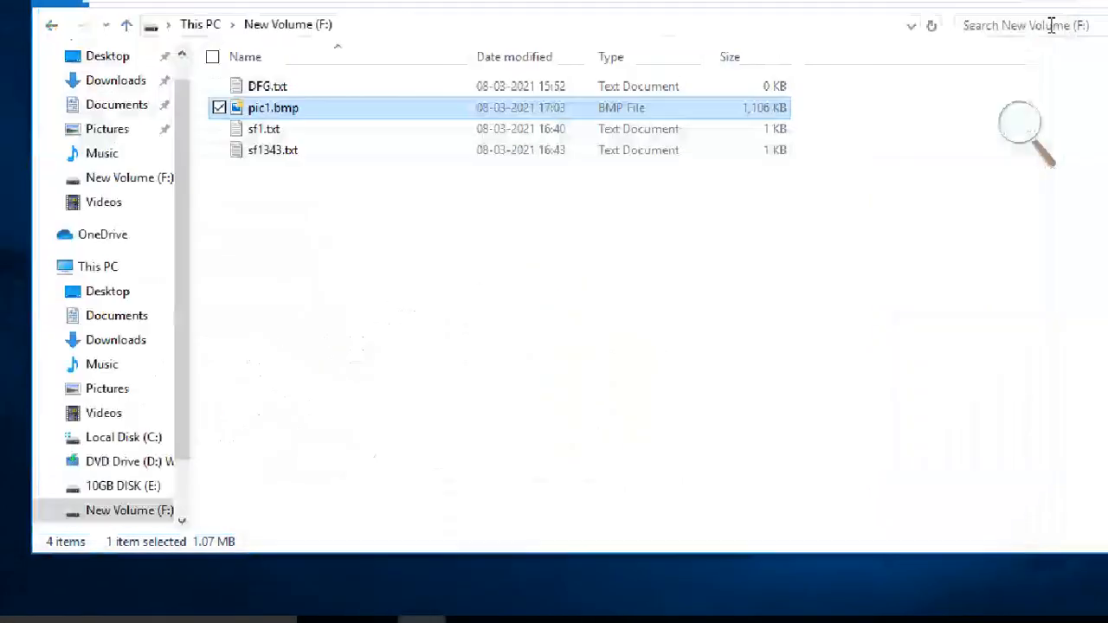
left_click(314, 218)
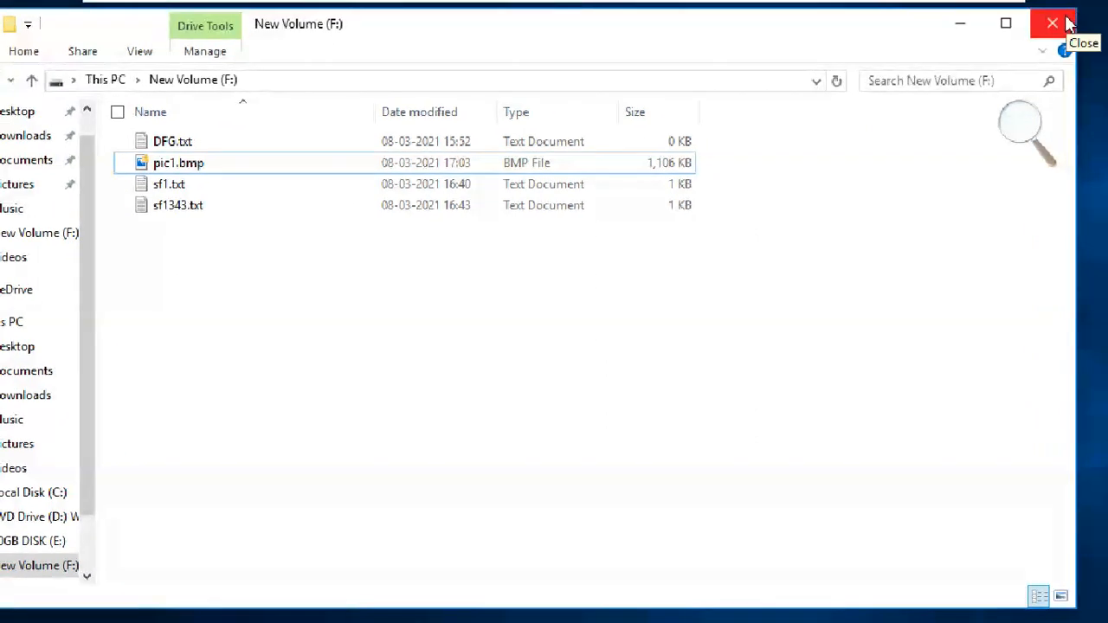
left_click(1052, 24)
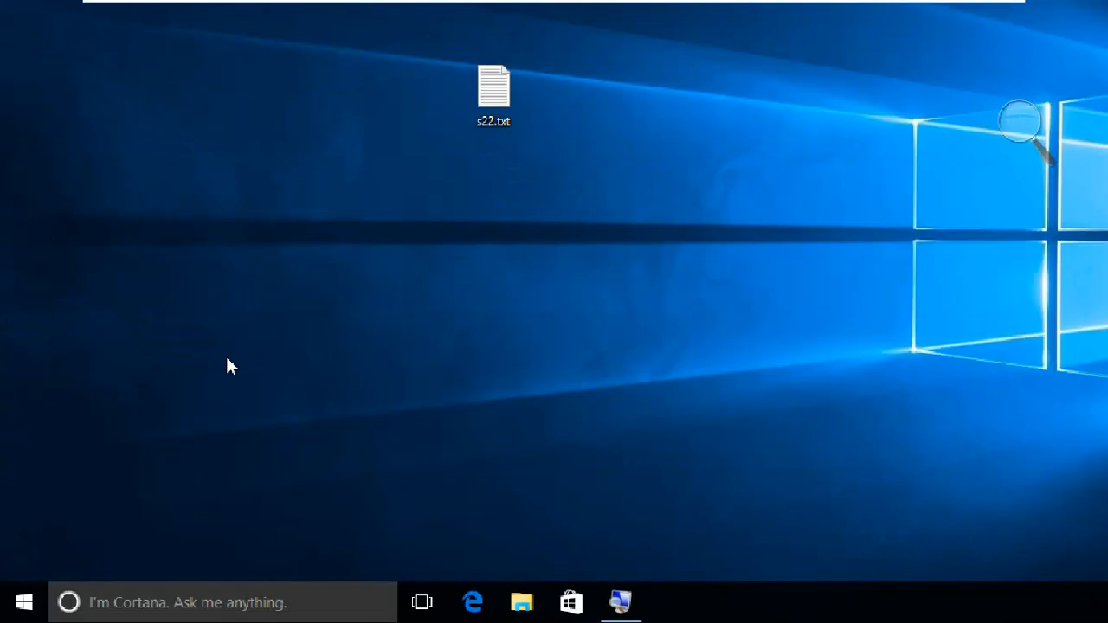
- Bring up the Run box and raise the Magnifier zoom to 175%
key("super")
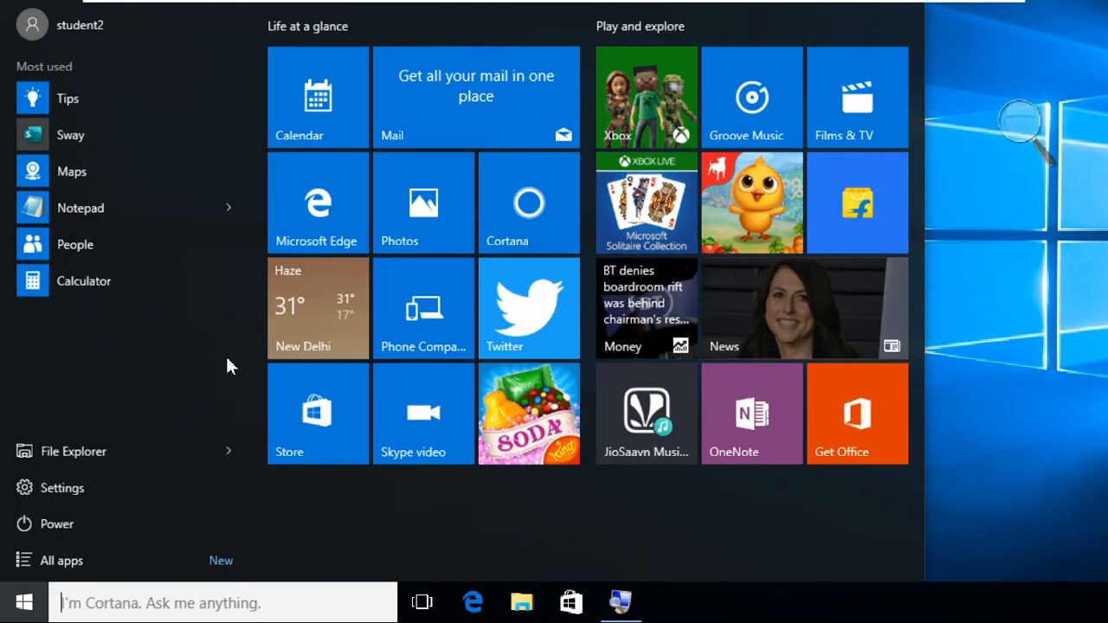
key("super+r")
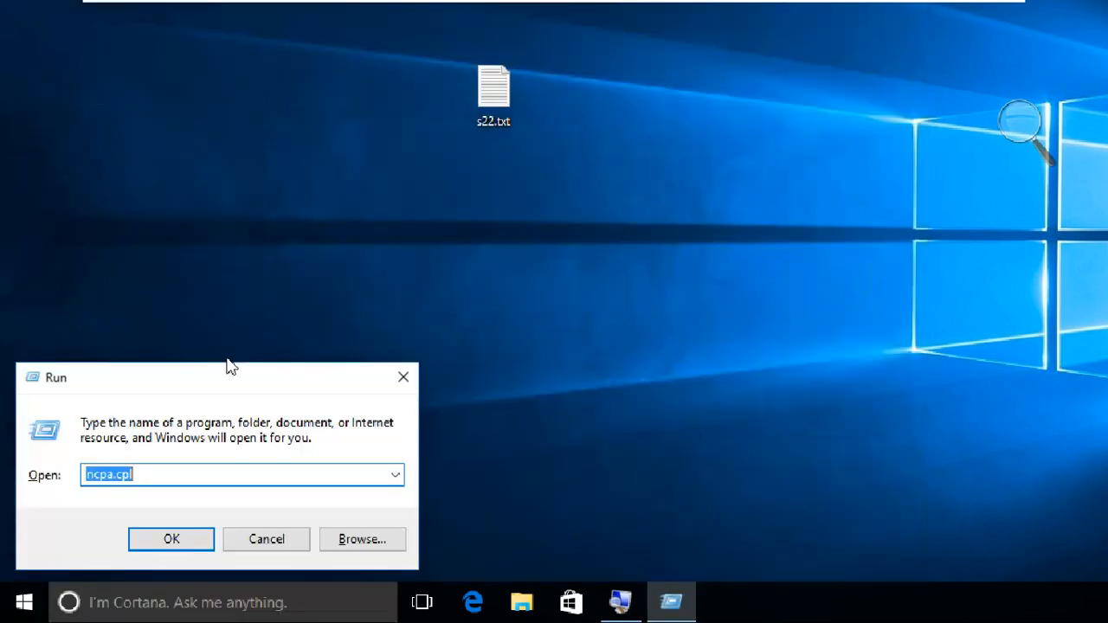
left_click(1020, 124)
left_click(1044, 131)
left_click(1044, 146)
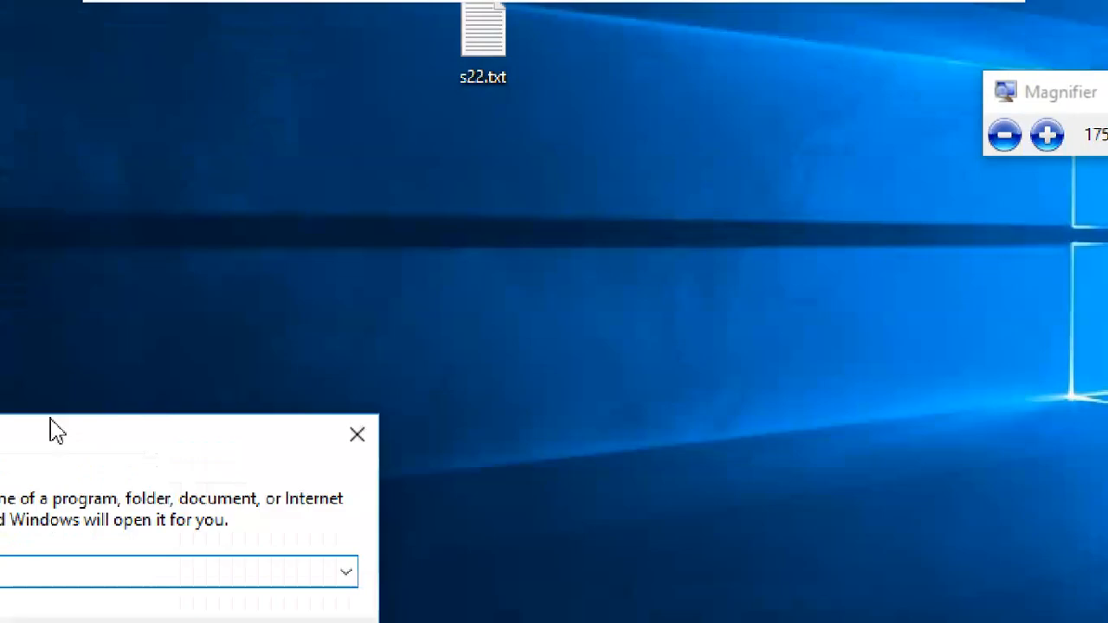
- Replace ncpa.cpl with mmc in the Run box and launch the console
left_click(186, 412)
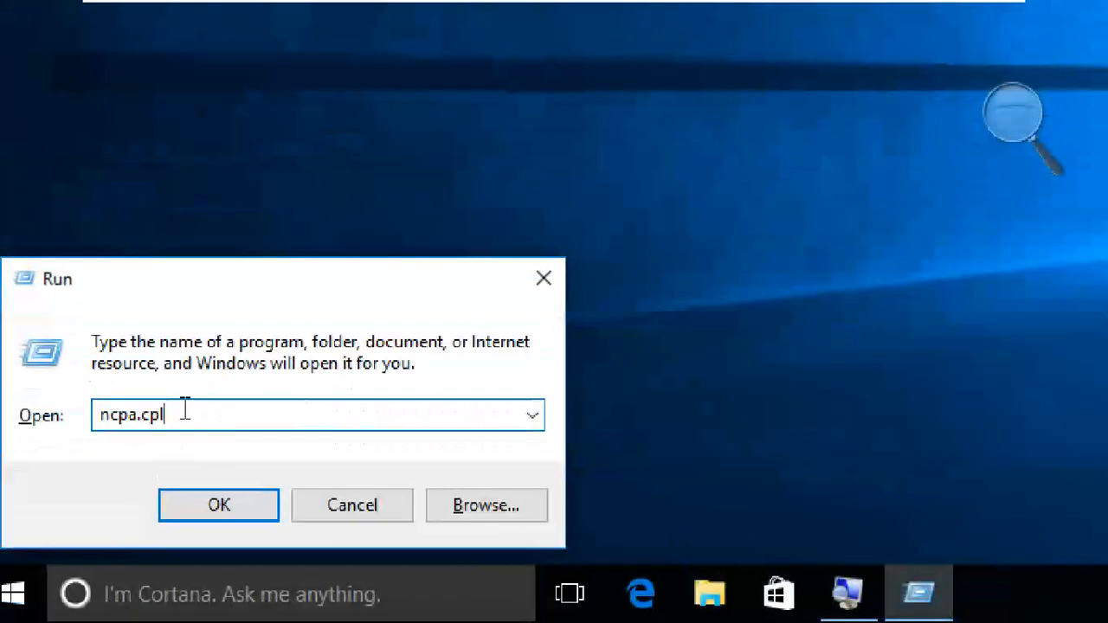
left_click_drag(185, 413, 91, 429)
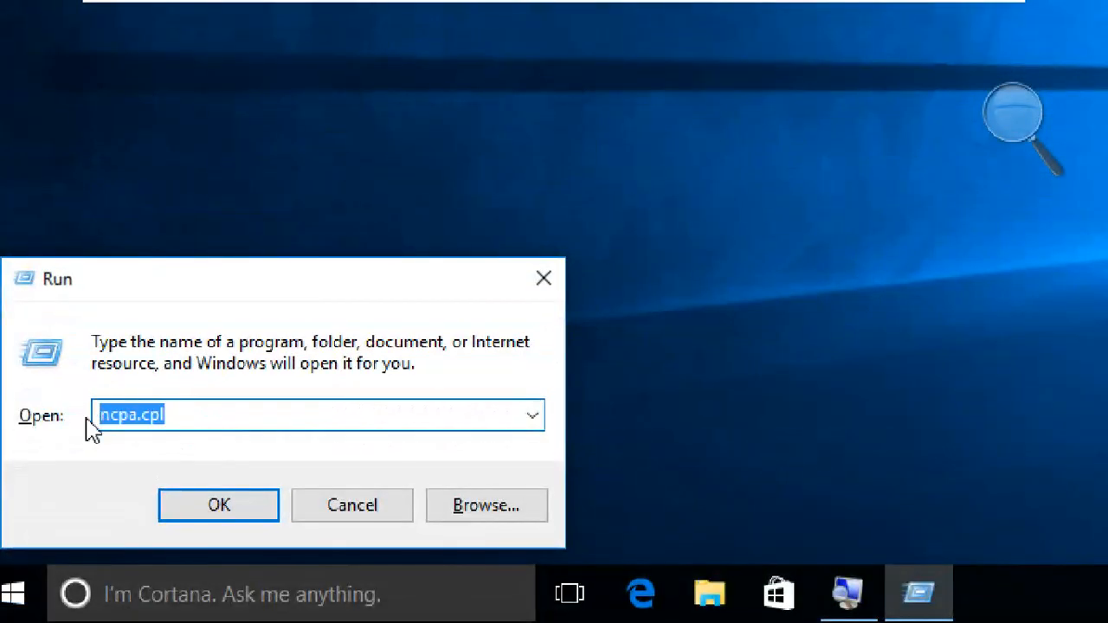
type("mmc")
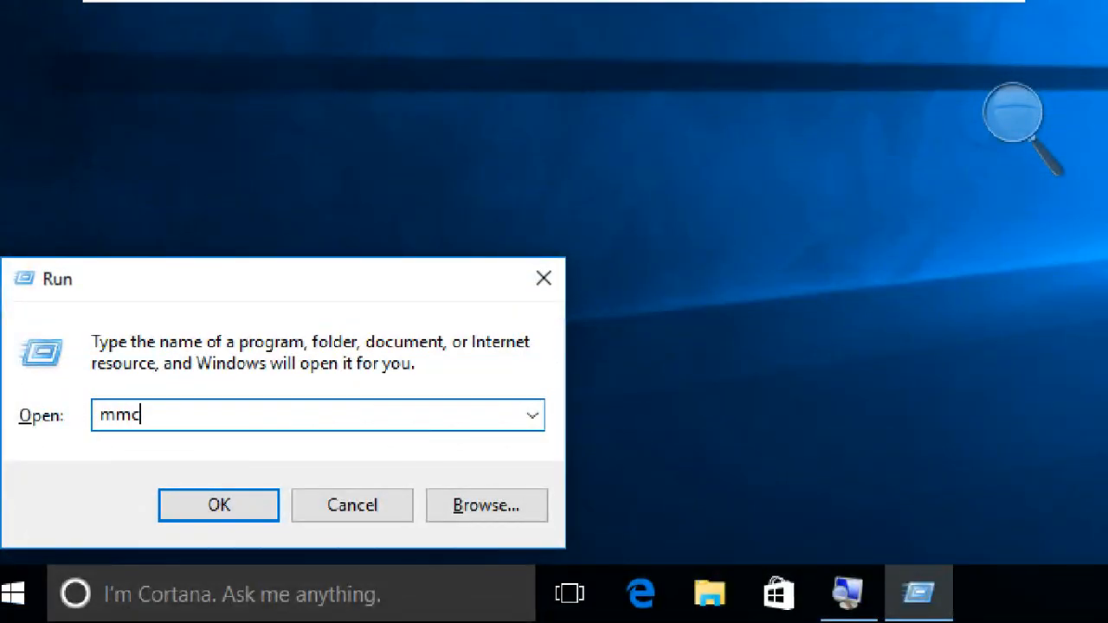
key("Return")
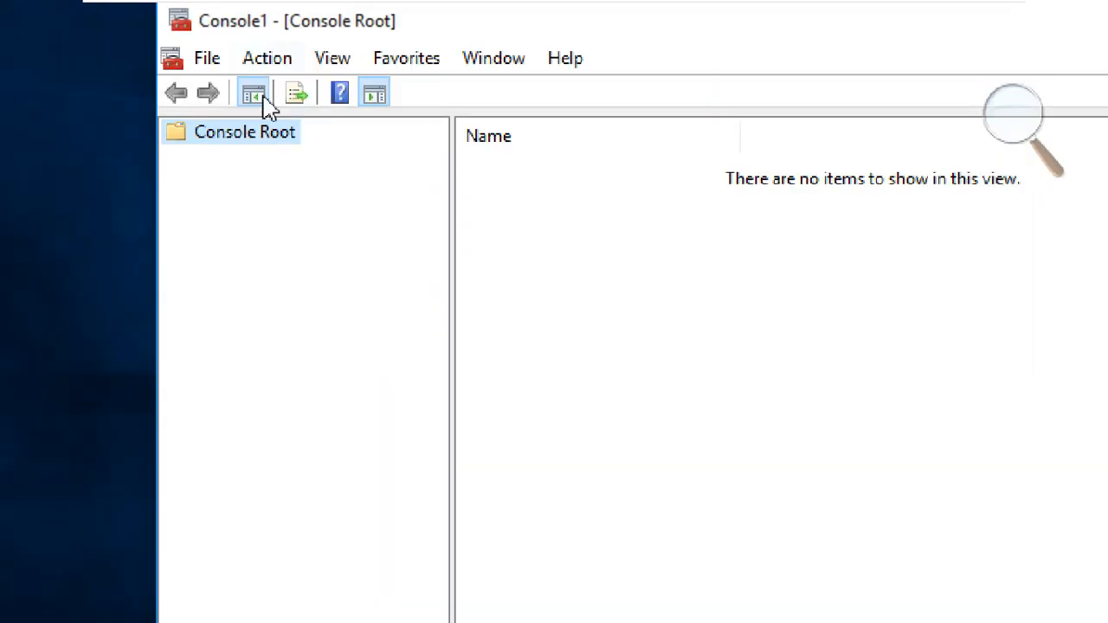
- Add the Certificates snap-in for My user account and expand Certificates - Current User
left_click(211, 59)
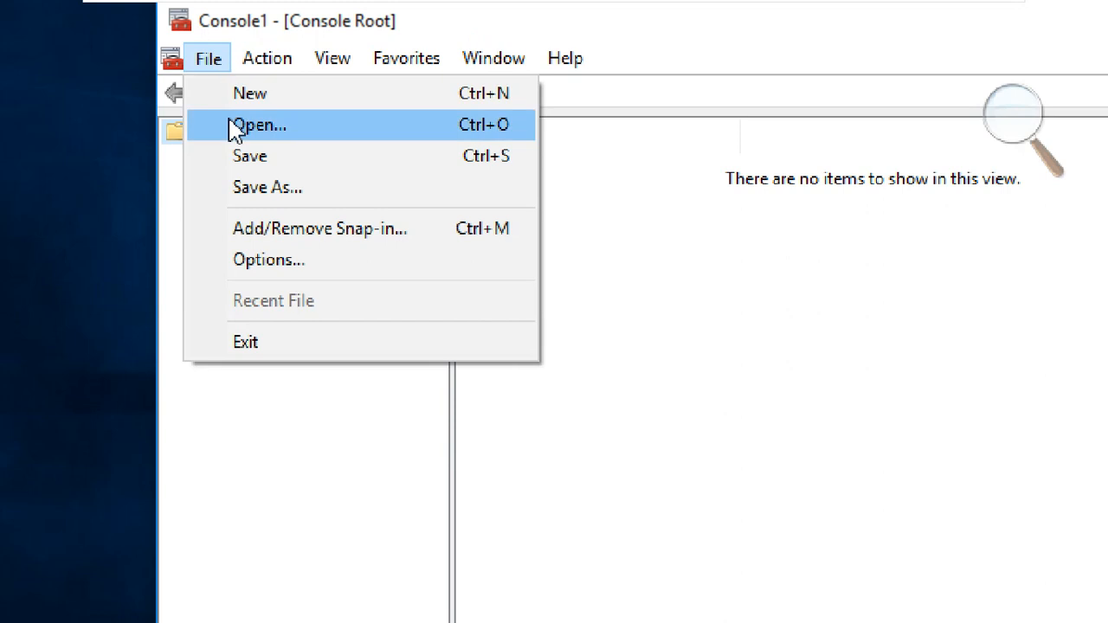
left_click(346, 238)
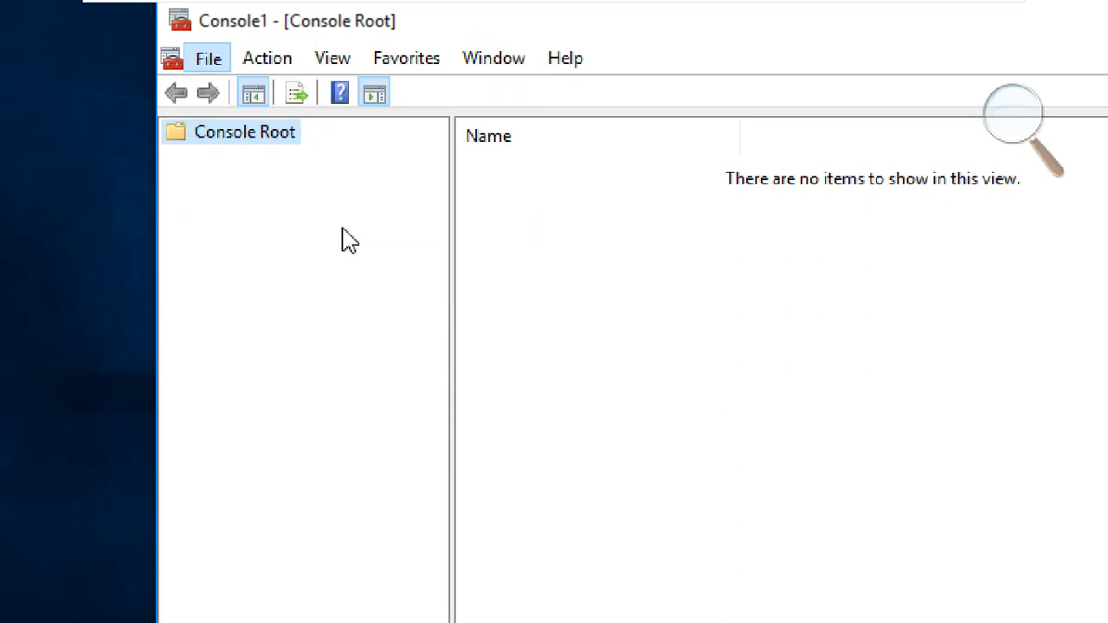
left_click(520, 265)
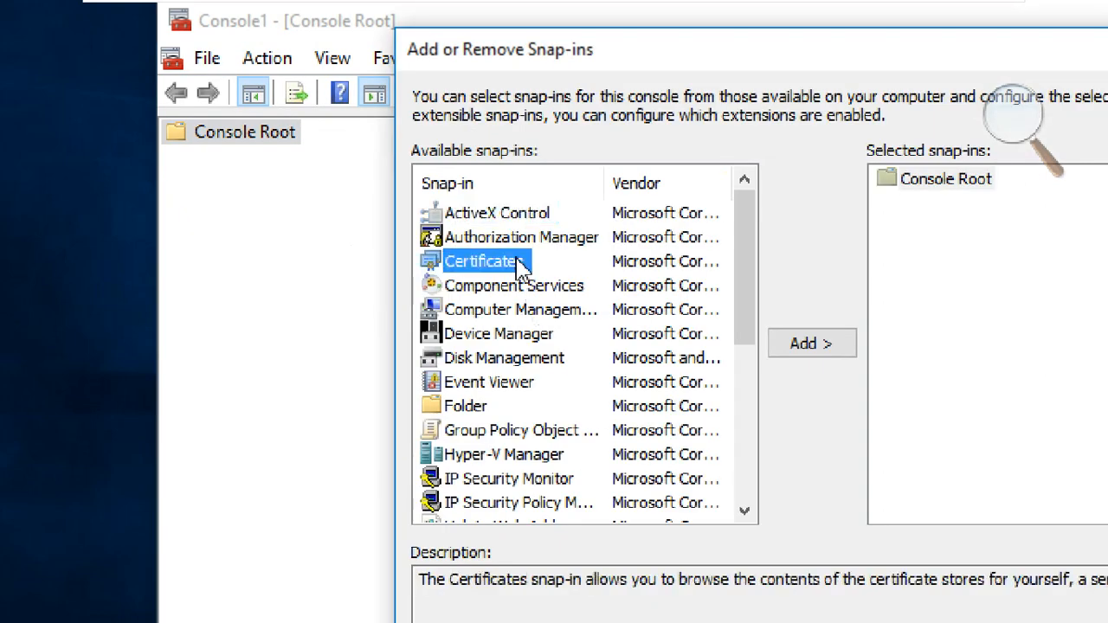
left_click(822, 346)
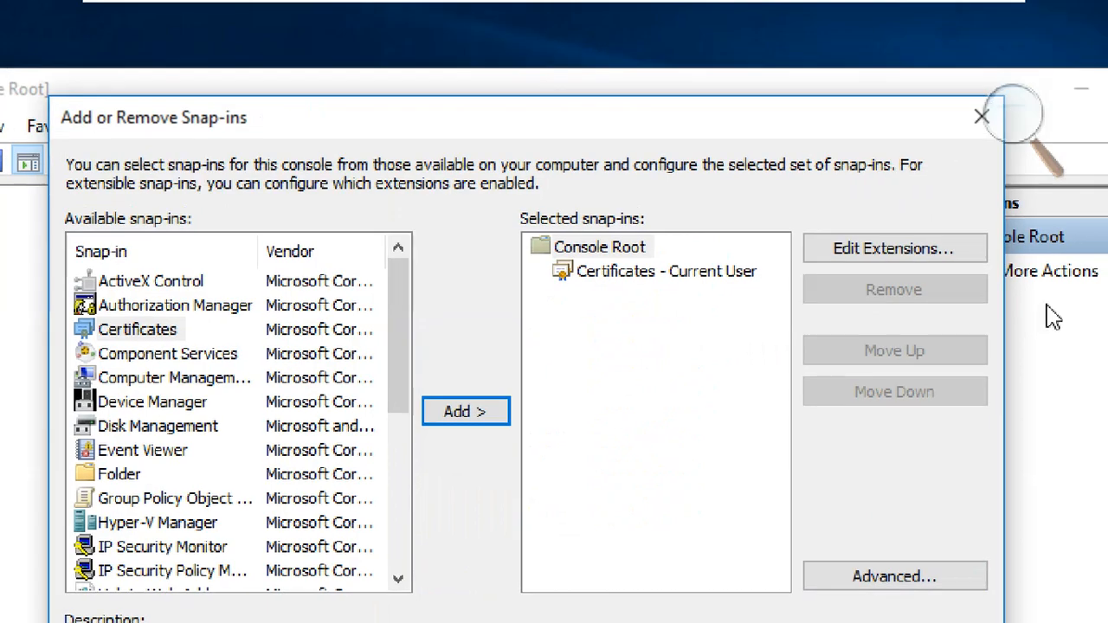
left_click(681, 288)
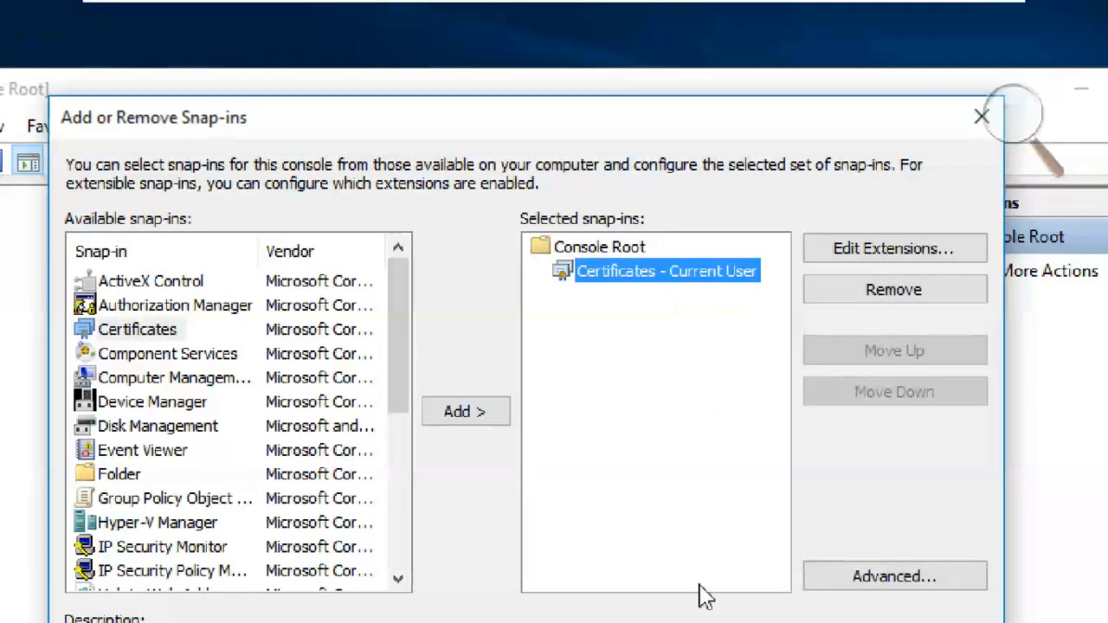
left_click(801, 553)
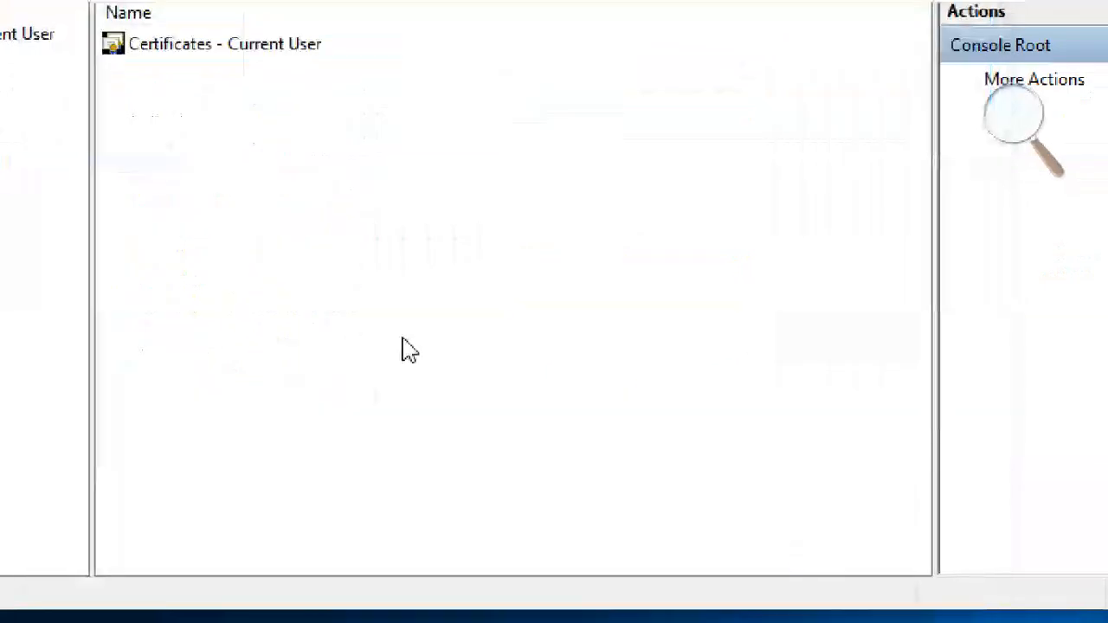
left_click(55, 169)
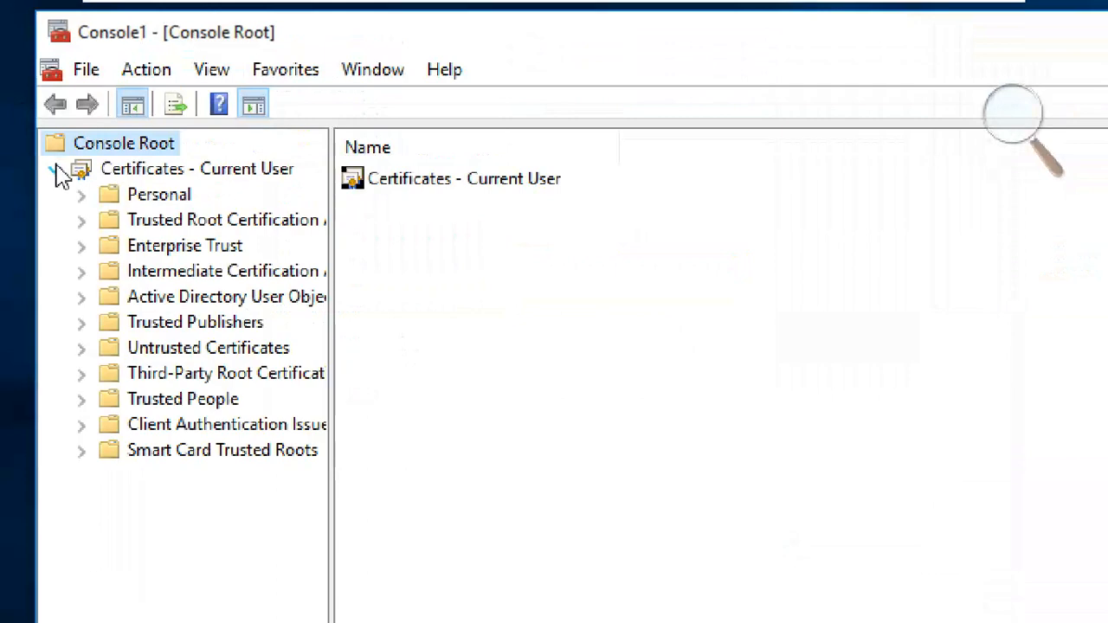
- Expand Certificates - Current User > Personal and list its Certificates
left_click(56, 171)
left_click(55, 171)
left_click(56, 171)
left_click(55, 171)
left_click(80, 194)
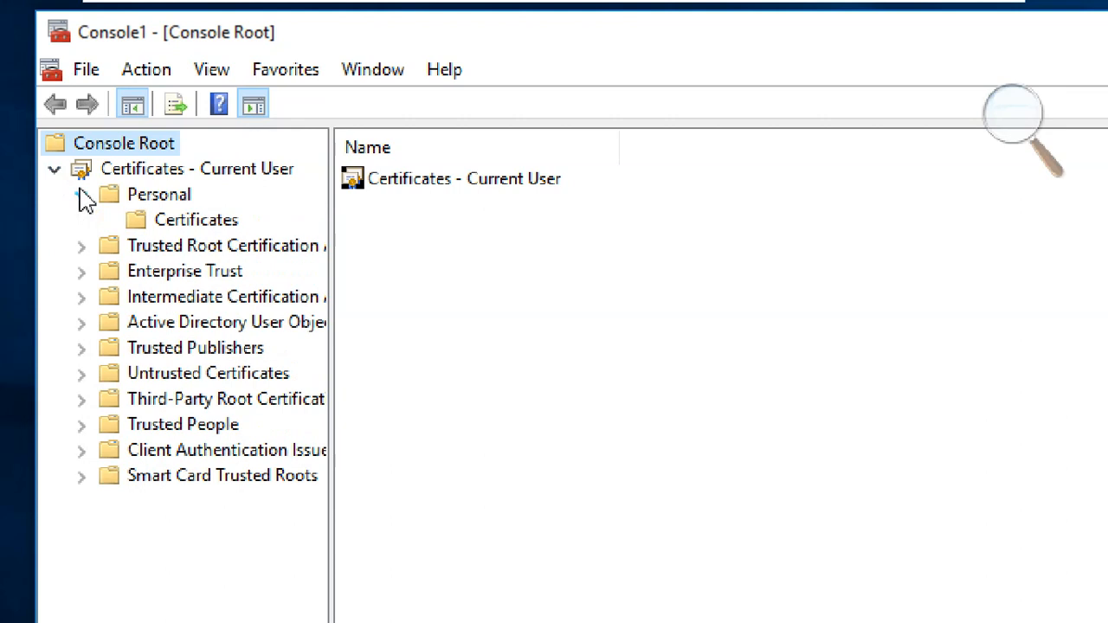
left_click(157, 196)
left_click(175, 222)
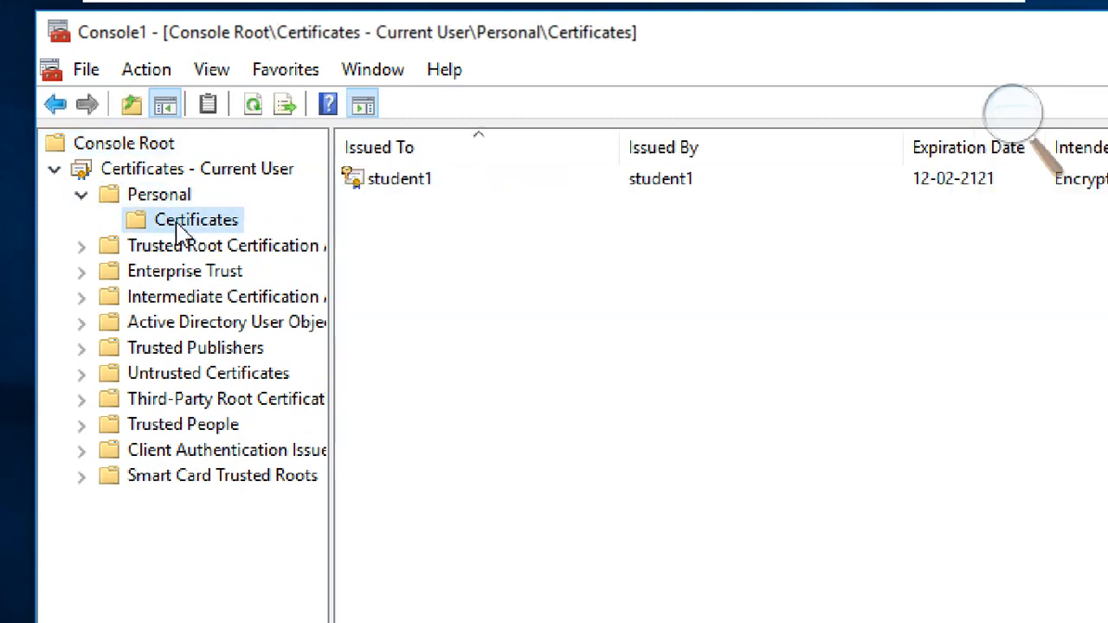
- Delete the student1 certificate and close MMC without saving console settings
left_click(388, 184)
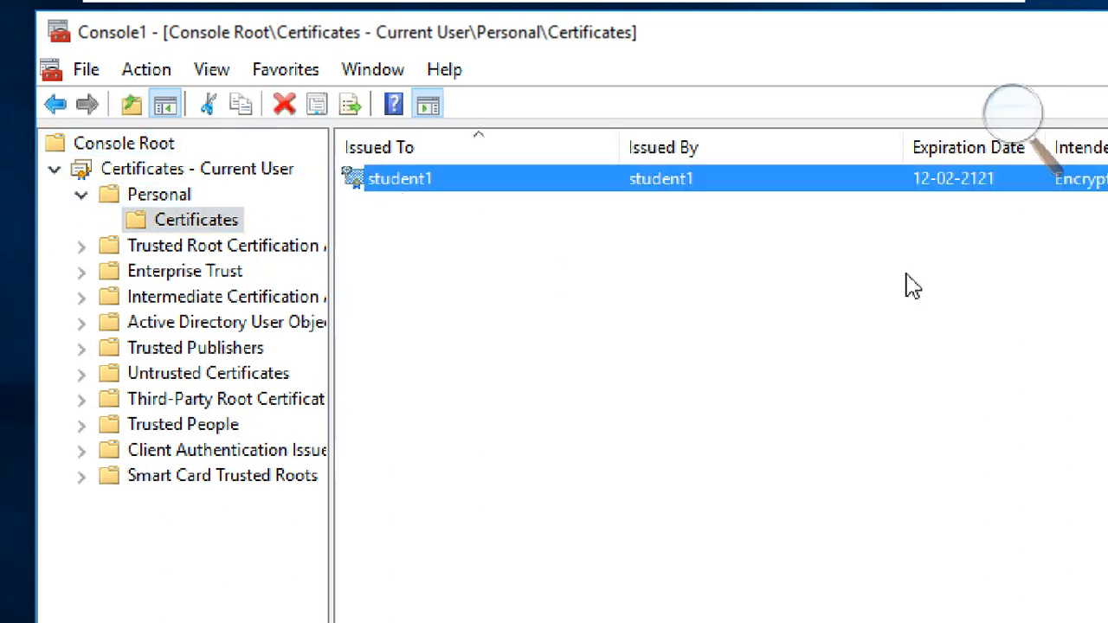
right_click(232, 179)
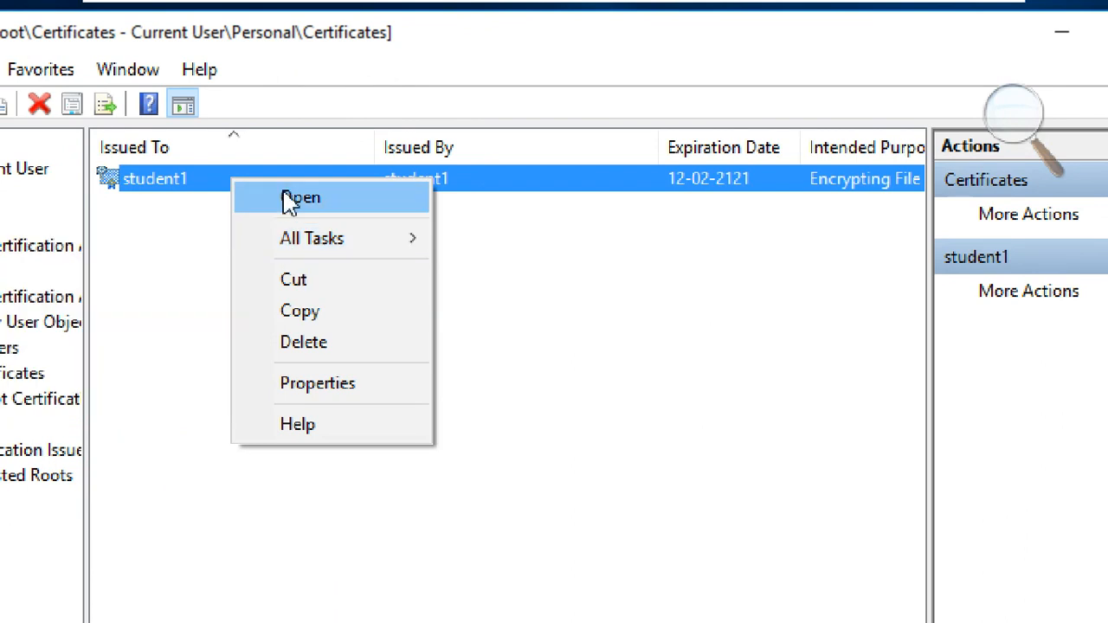
mouse_move(310, 238)
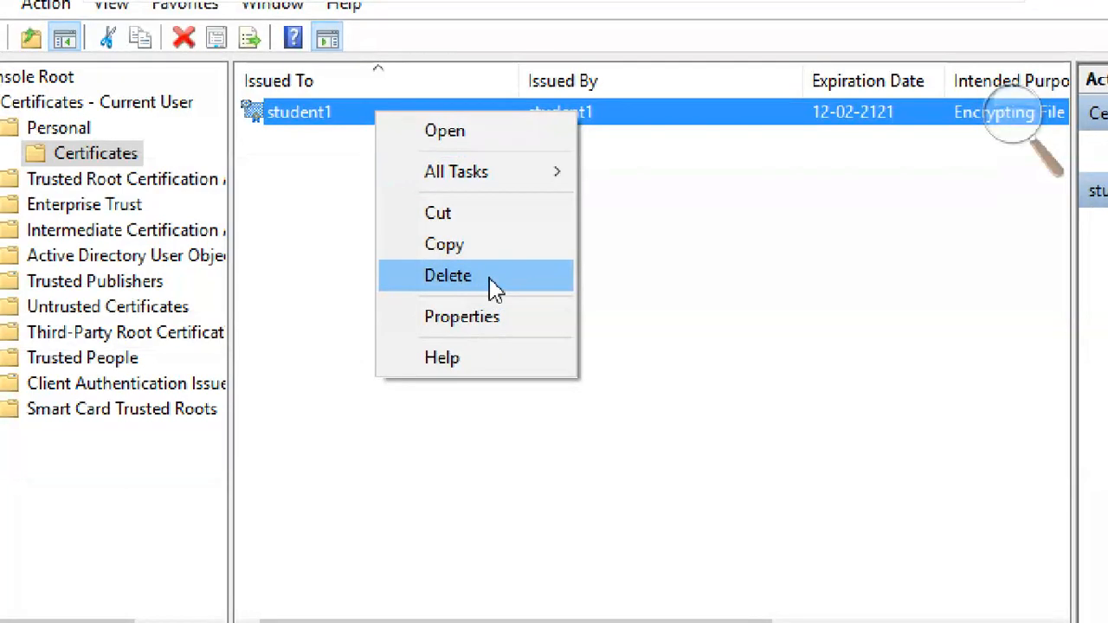
left_click(492, 286)
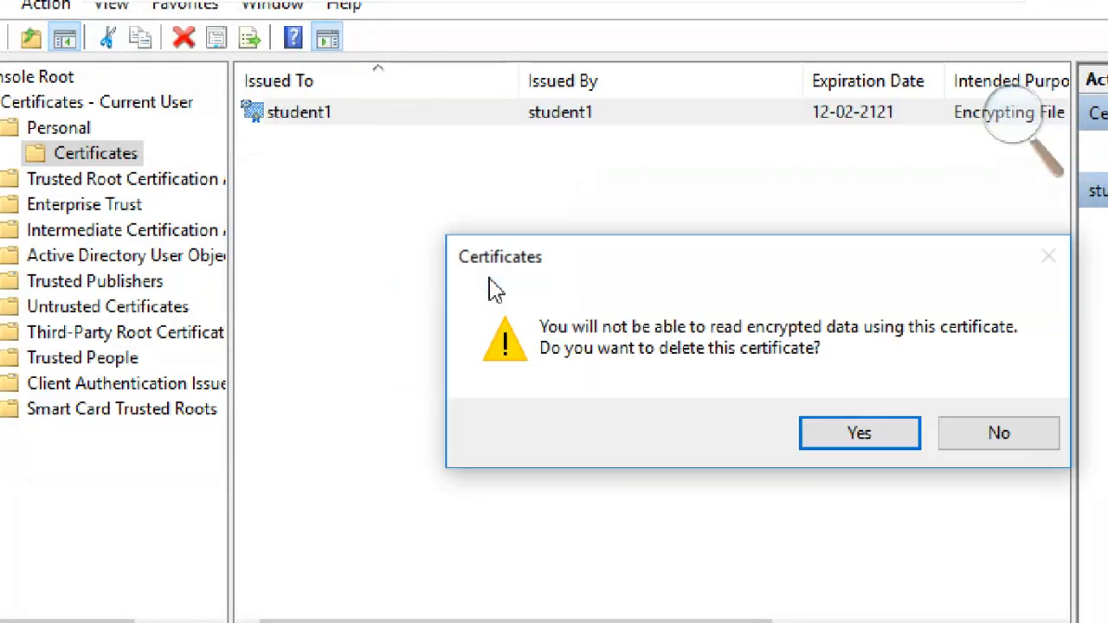
left_click(860, 451)
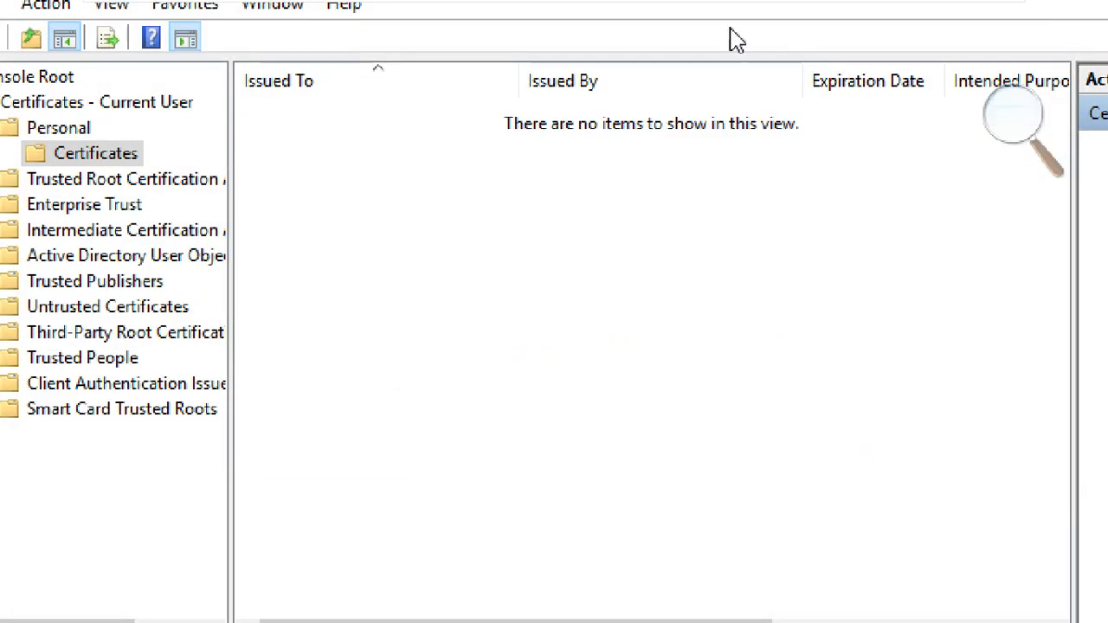
left_click(978, 81)
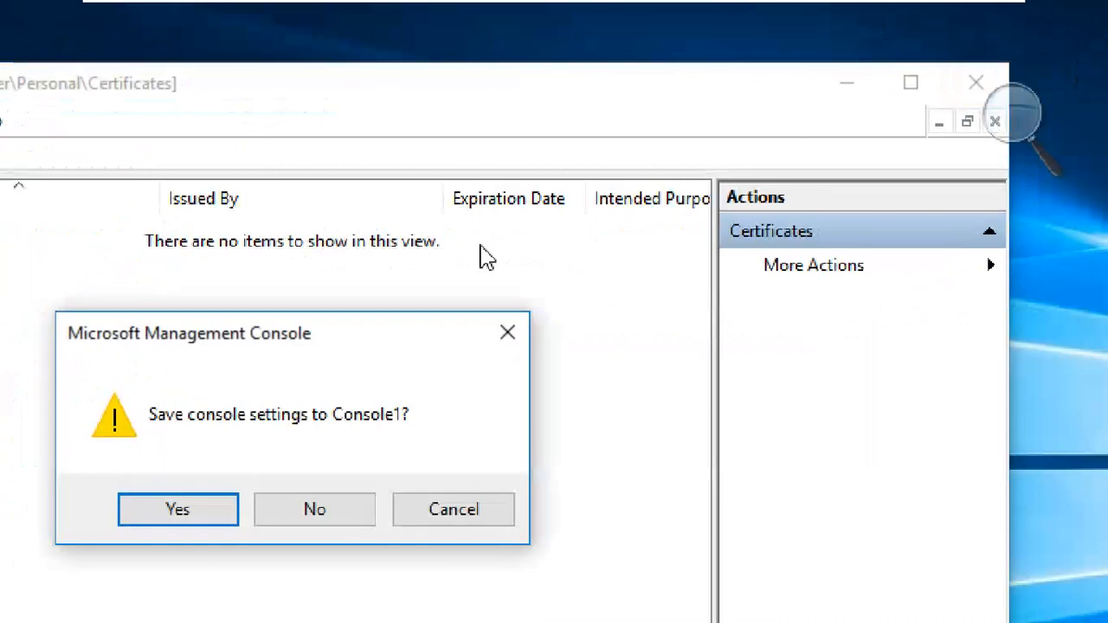
left_click(312, 509)
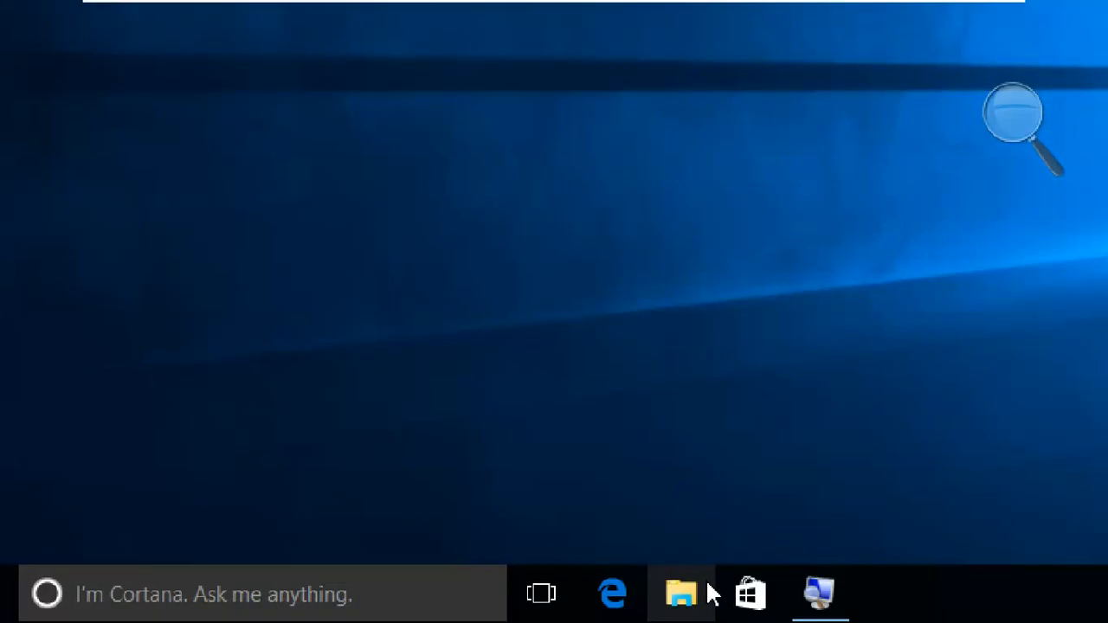
- Open pic1.bmp from New Volume (F:) in Photos, showing the diamond beside the ellipse
left_click(712, 593)
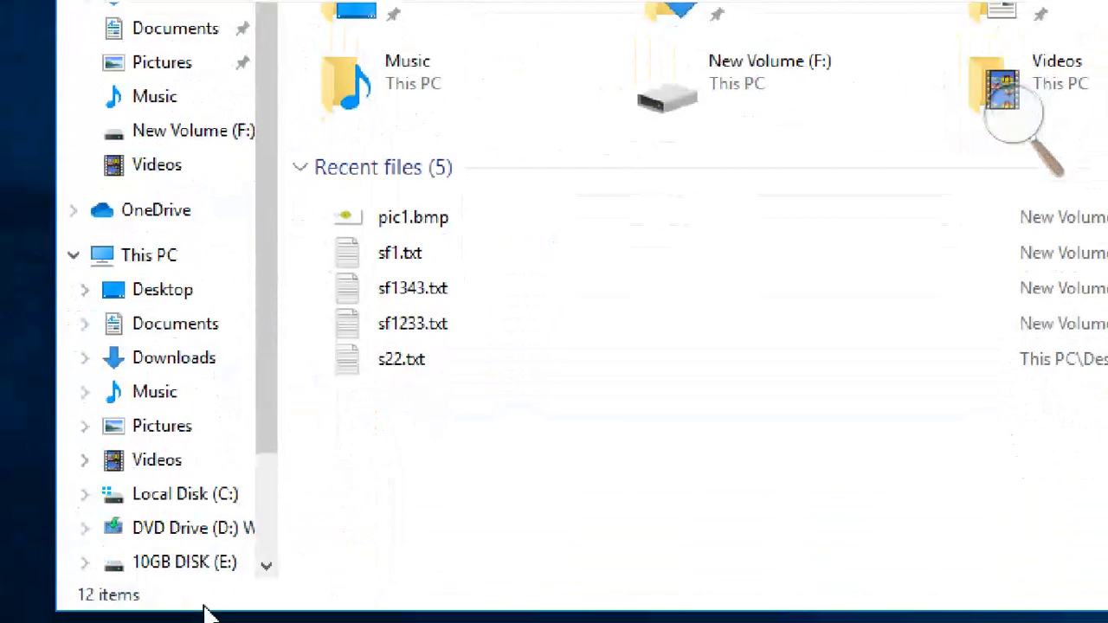
scroll(193, 572, "down", 2)
left_click(180, 450)
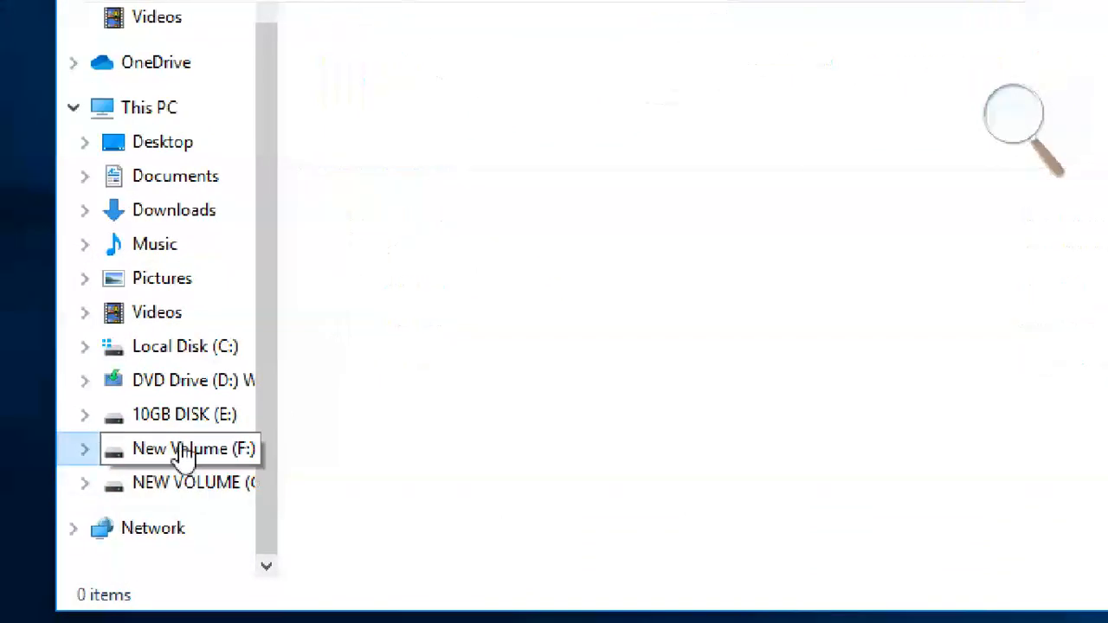
double_click(428, 121)
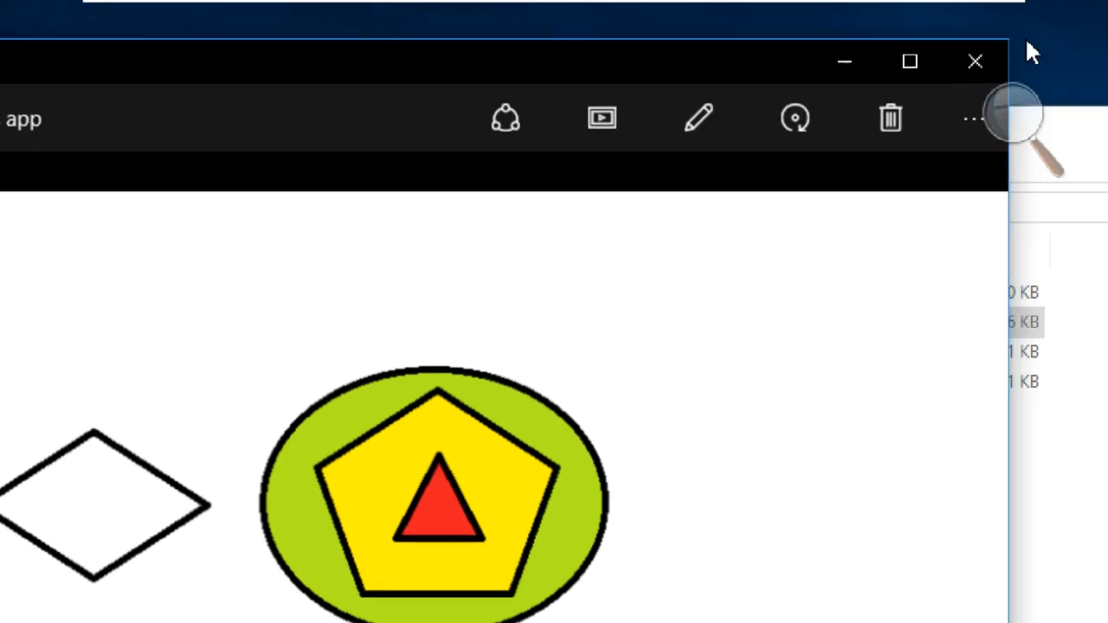
- Reopen pic1.bmp in Photos, drag the viewer aside to see the files, then close it
left_click(1087, 53)
left_click(388, 522)
left_click(332, 336)
double_click(330, 331)
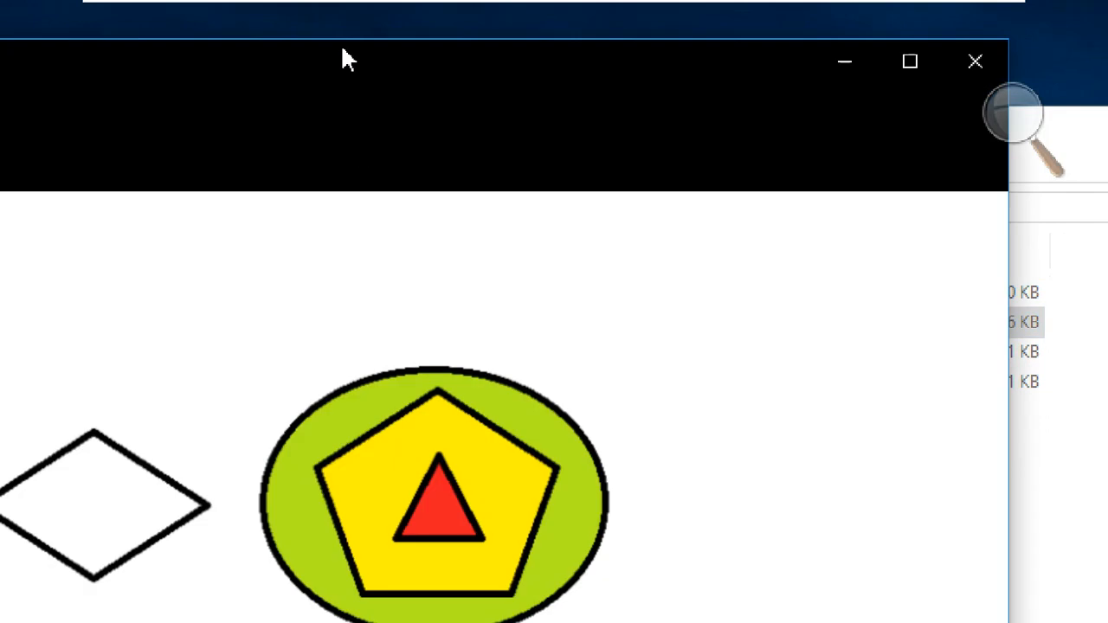
left_click_drag(347, 49, 518, 29)
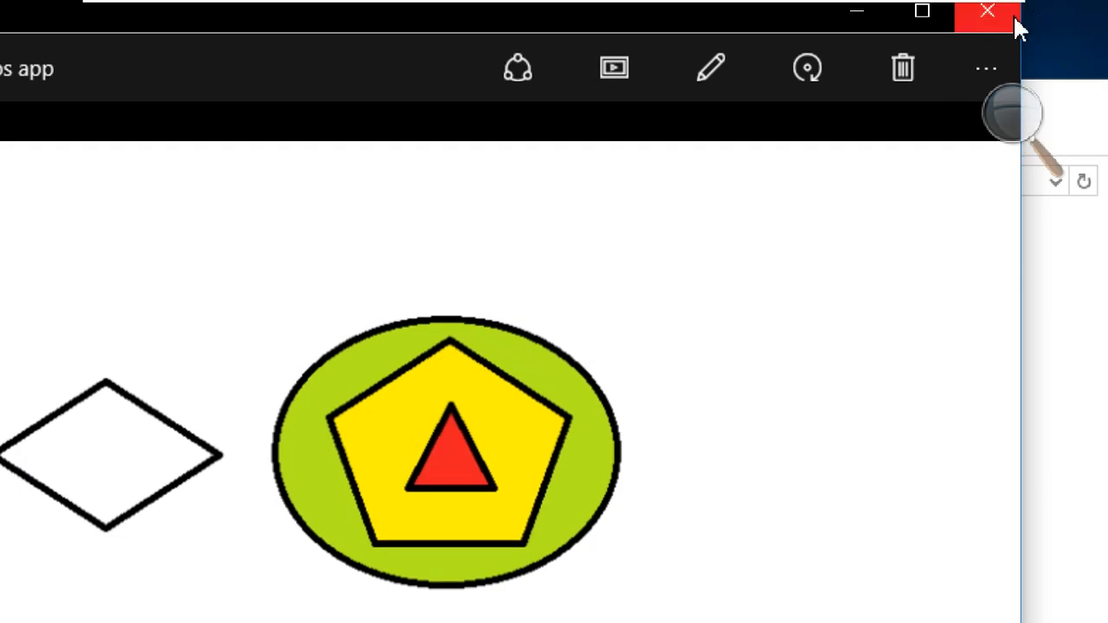
left_click(988, 12)
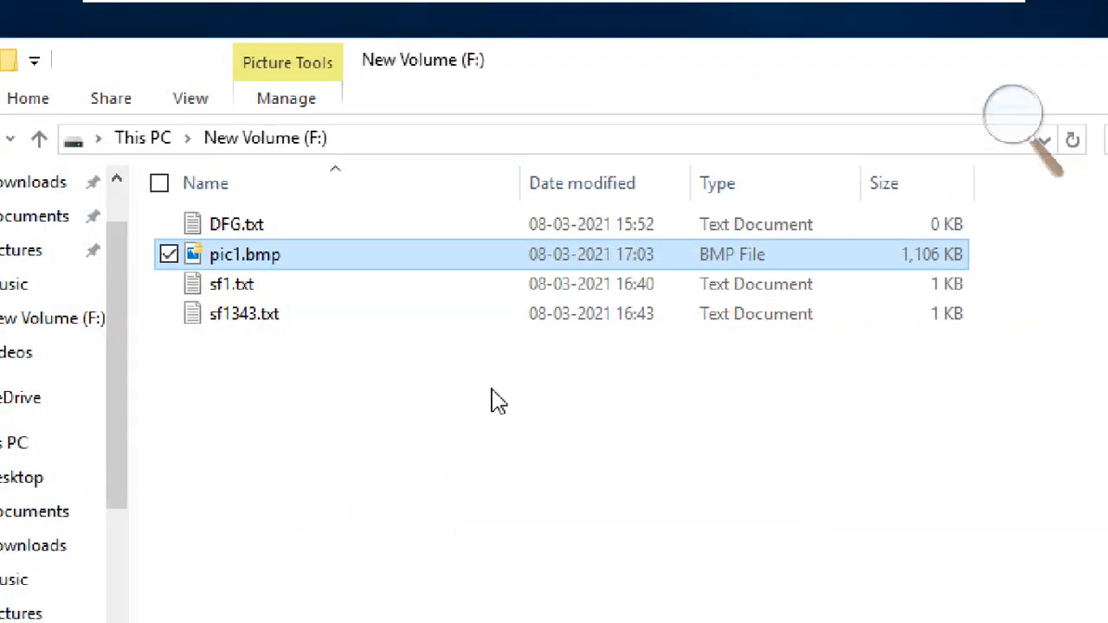
left_click(412, 444)
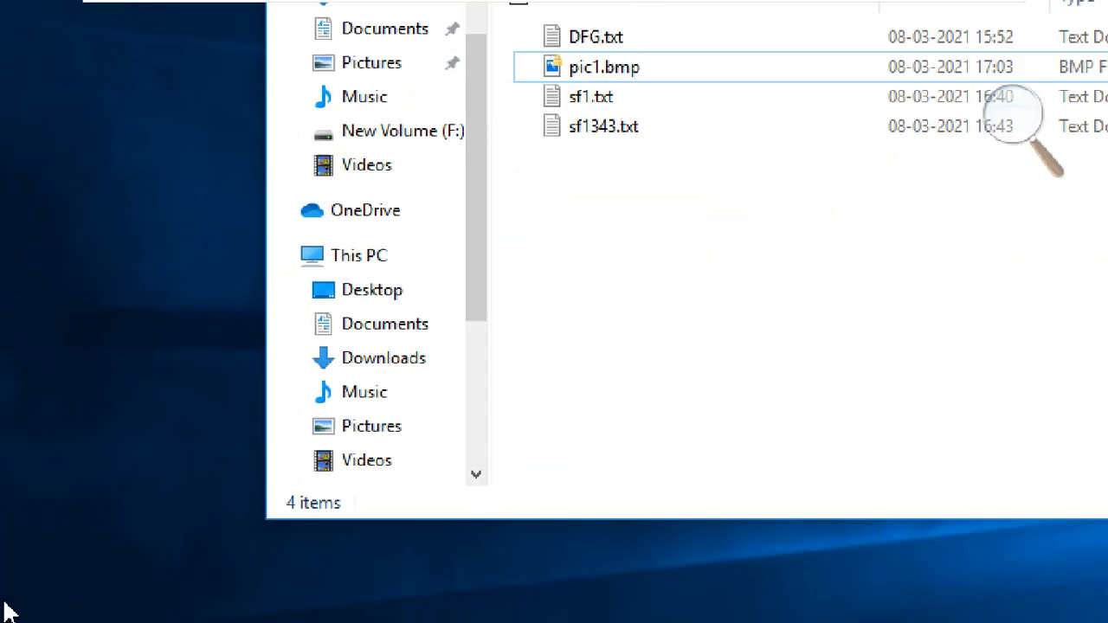
- Sign out of the current Windows account from Start and sign back in from the lock screen
left_click(23, 604)
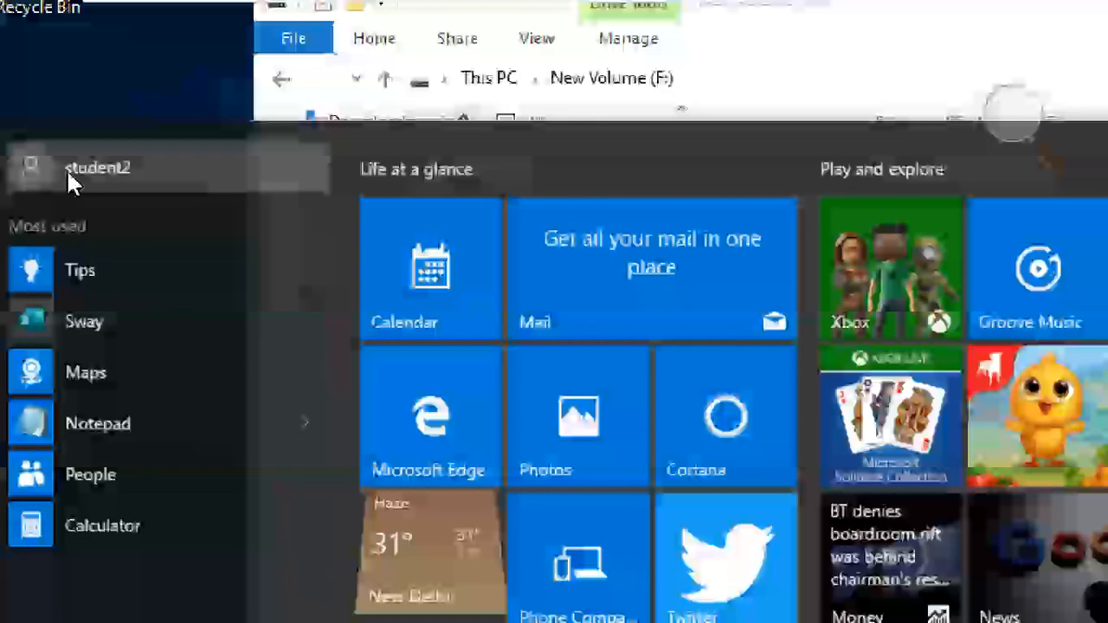
left_click(67, 170)
left_click(72, 331)
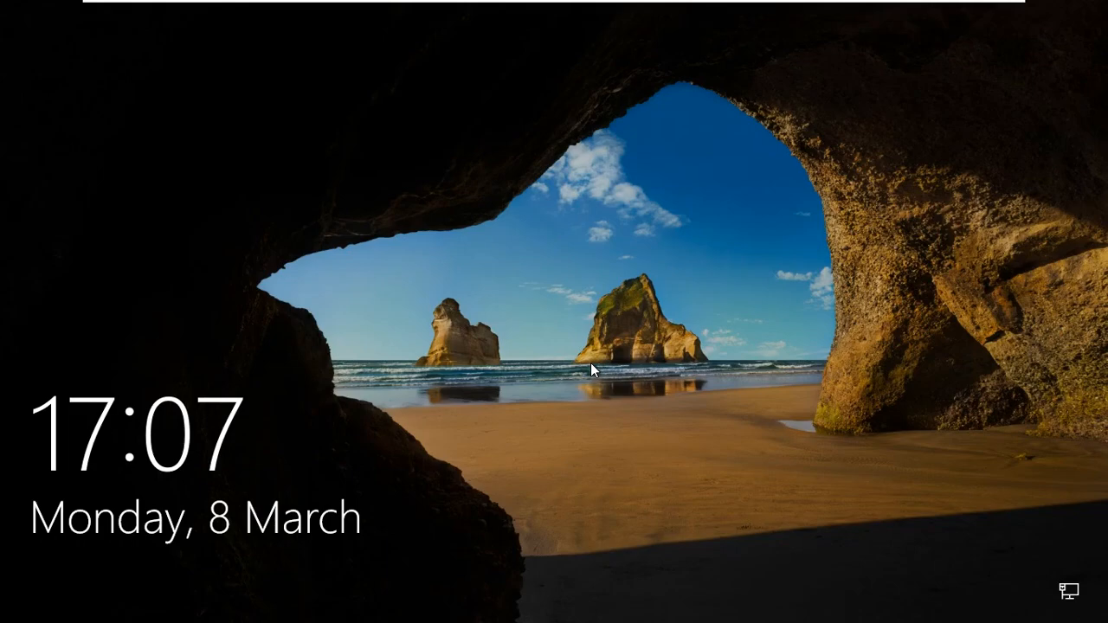
left_click(590, 362)
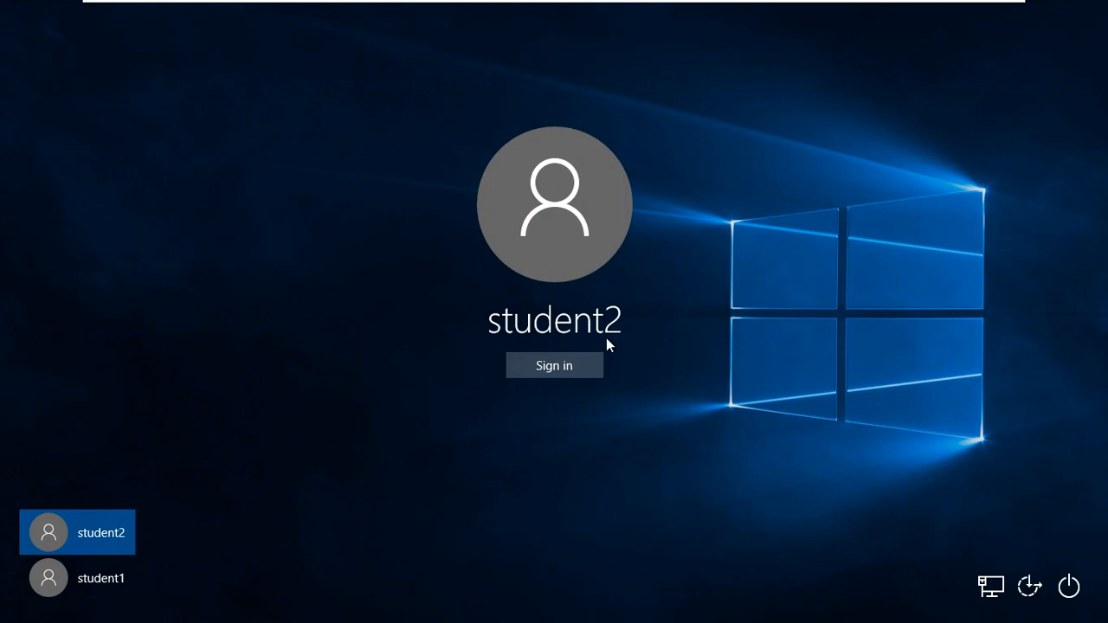
left_click(561, 365)
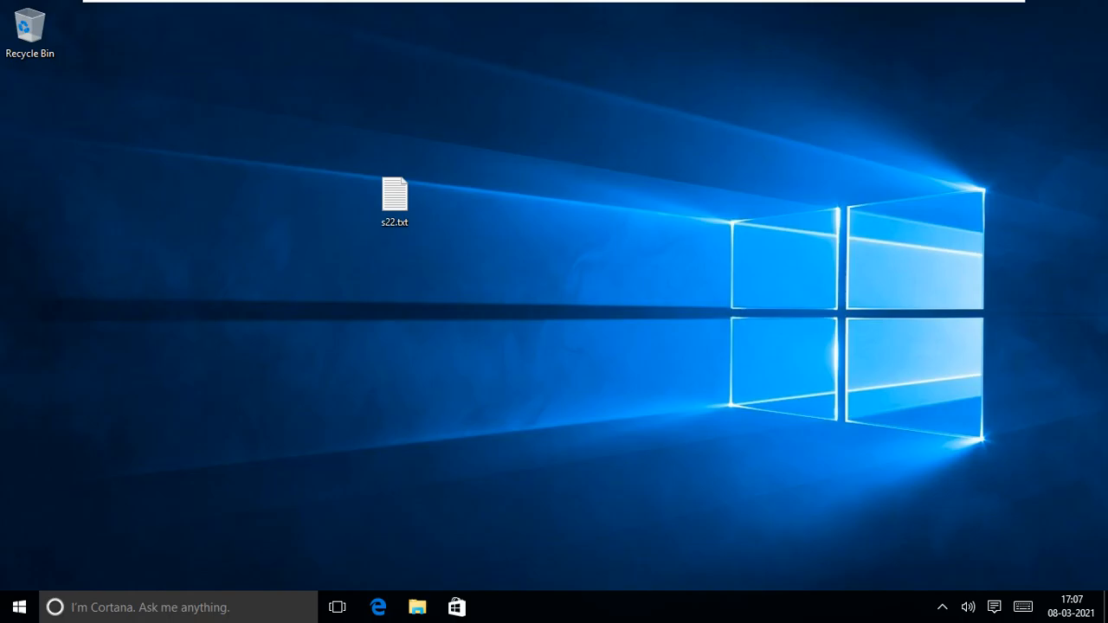
- Open File Explorer on New Volume (F:) and select pic1.bmp
left_click(417, 607)
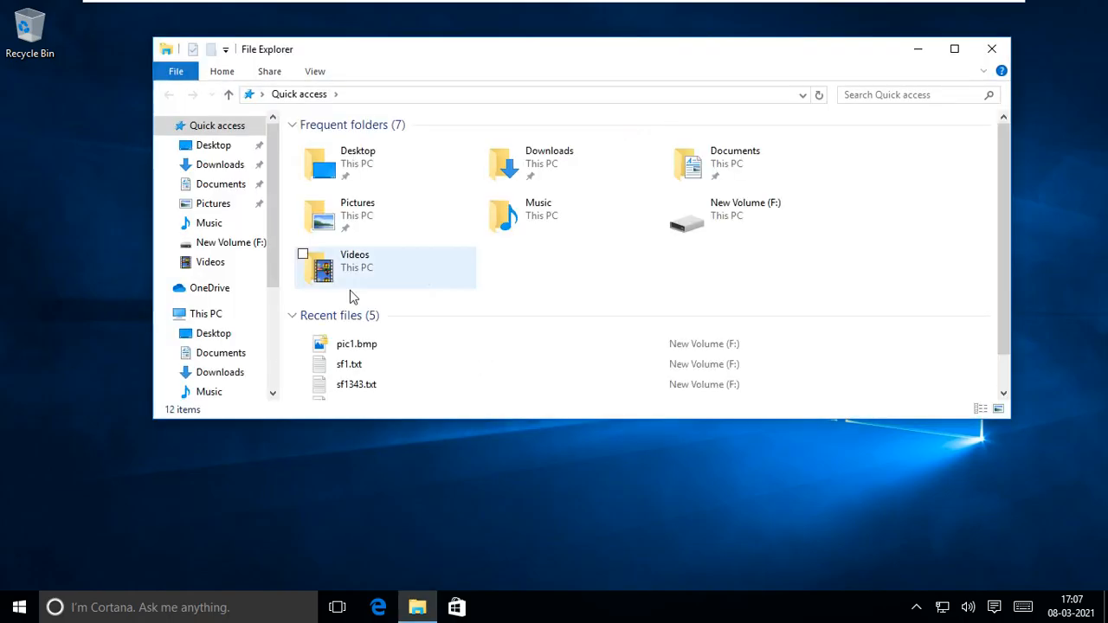
left_click_drag(270, 279, 272, 346)
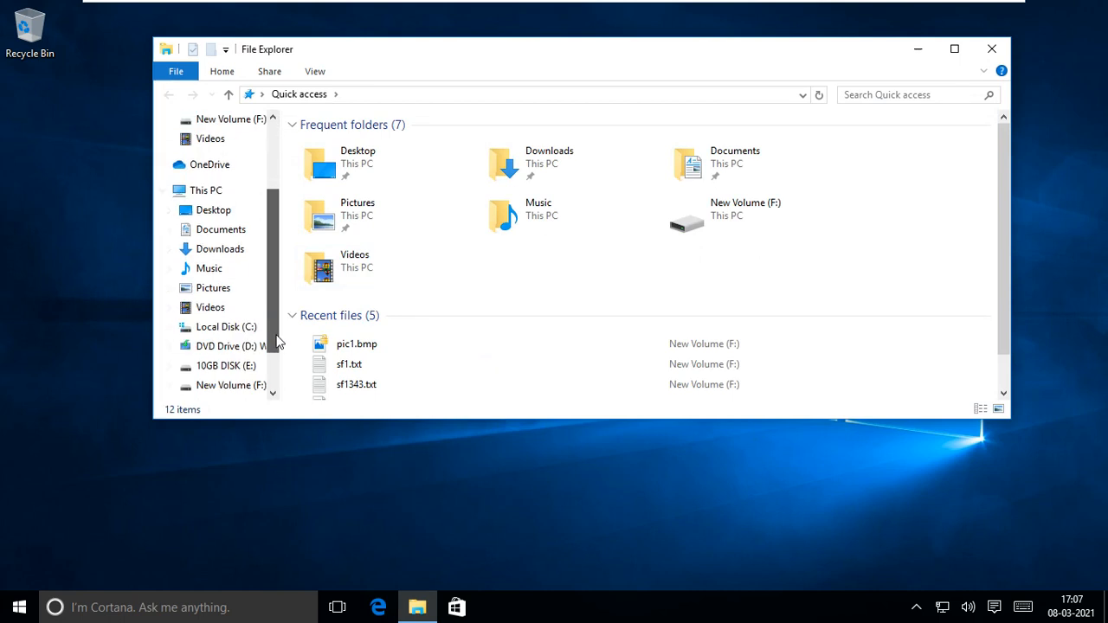
left_click(254, 386)
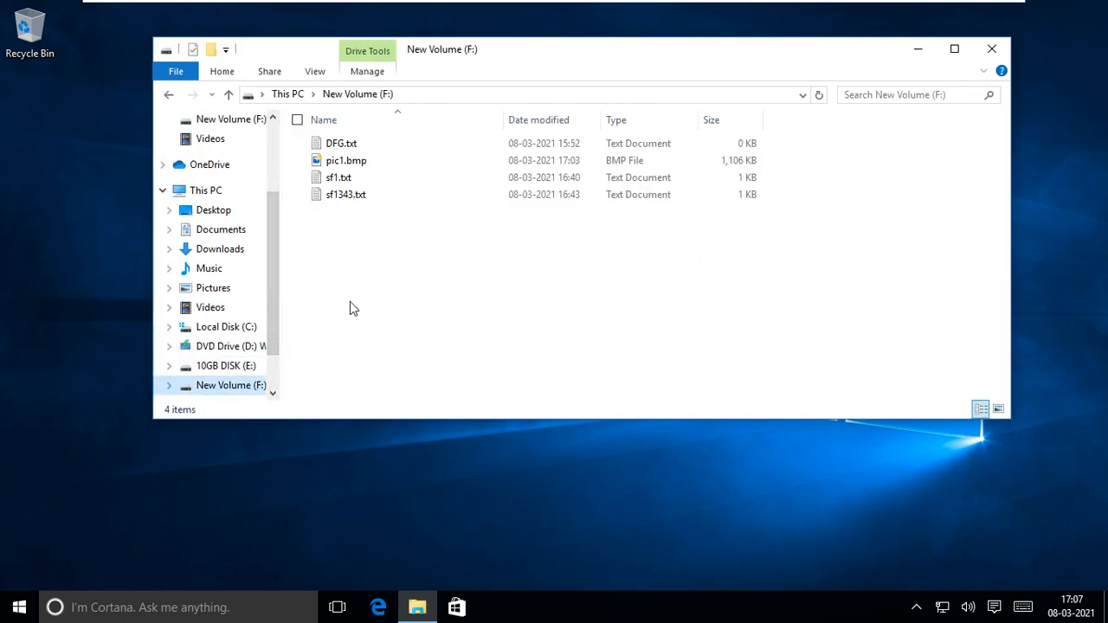
left_click(353, 163)
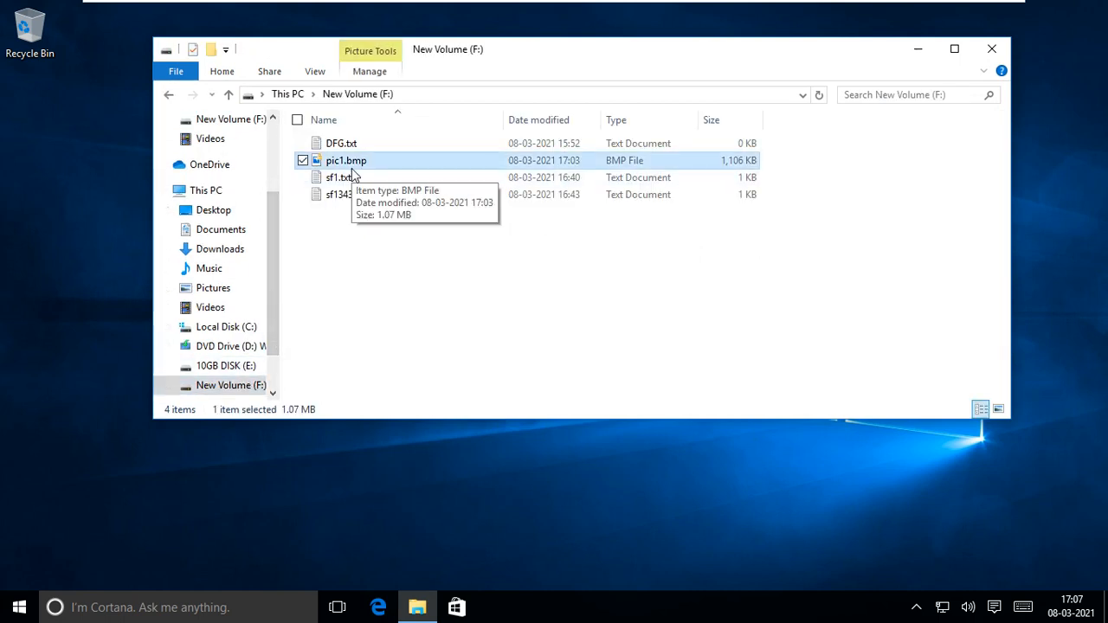
- Search the Start menu for Magnifier by typing 'mag'
key("super")
type("m")
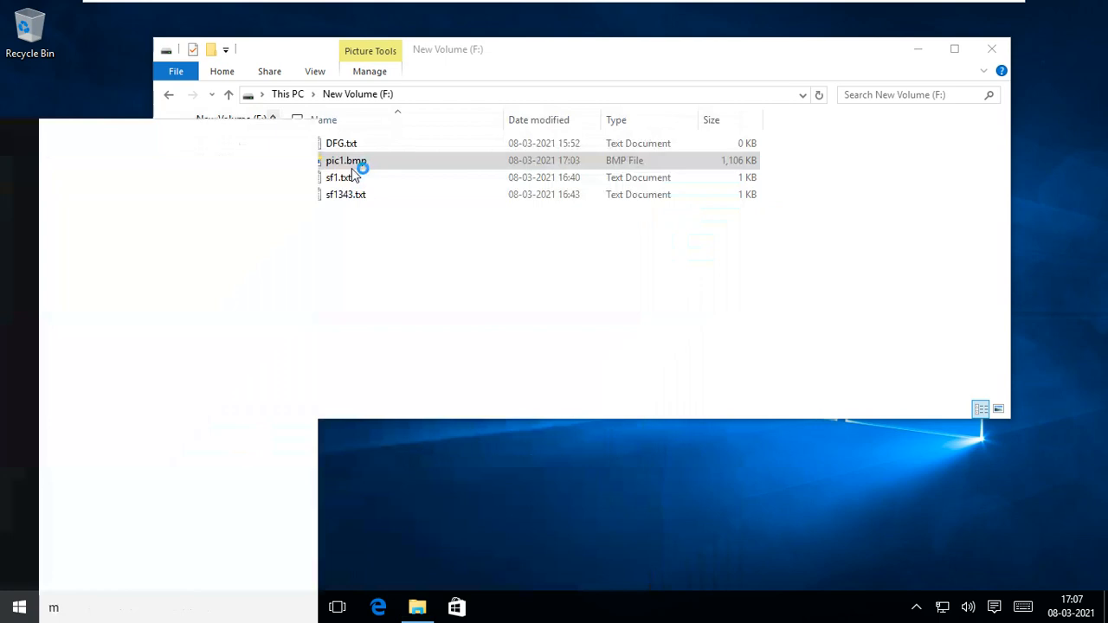
type("ag")
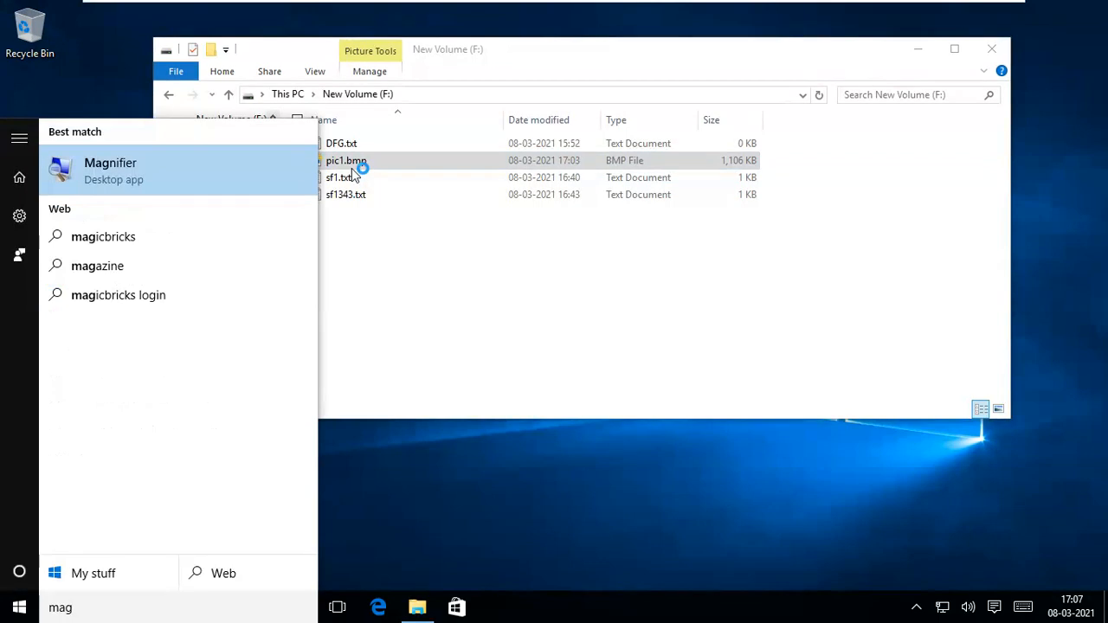
key("Escape")
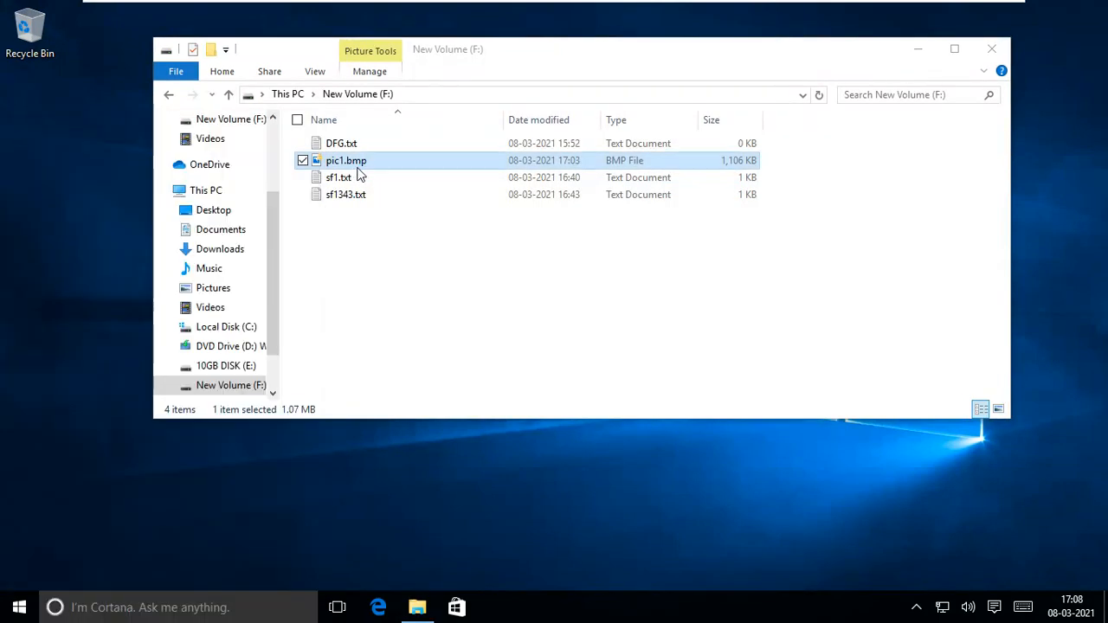
double_click(363, 159)
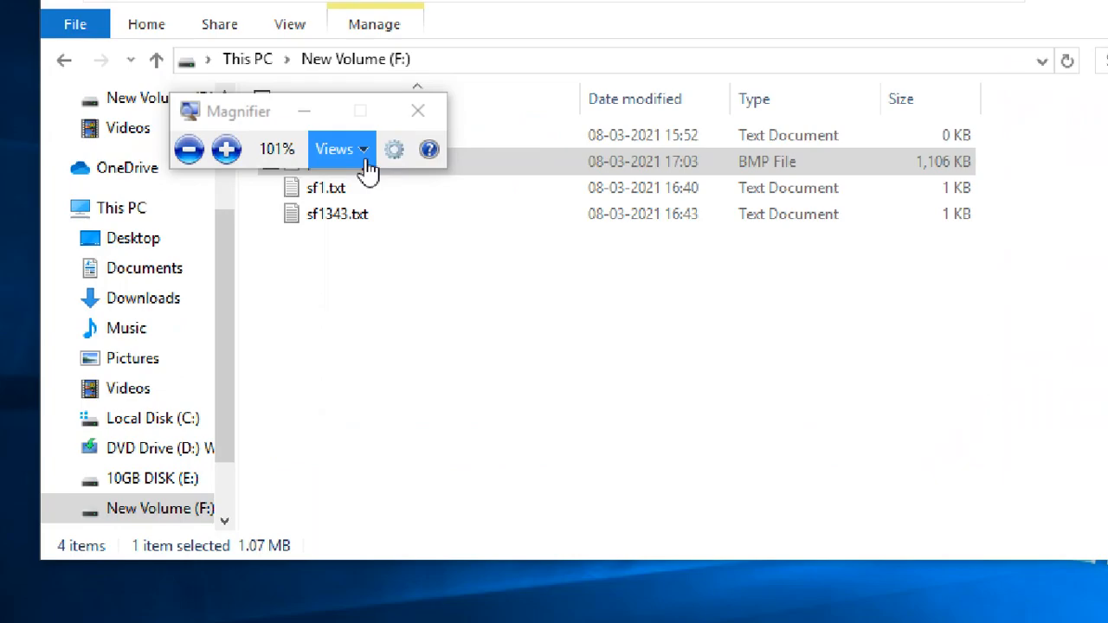
left_click_drag(200, 117, 1031, 116)
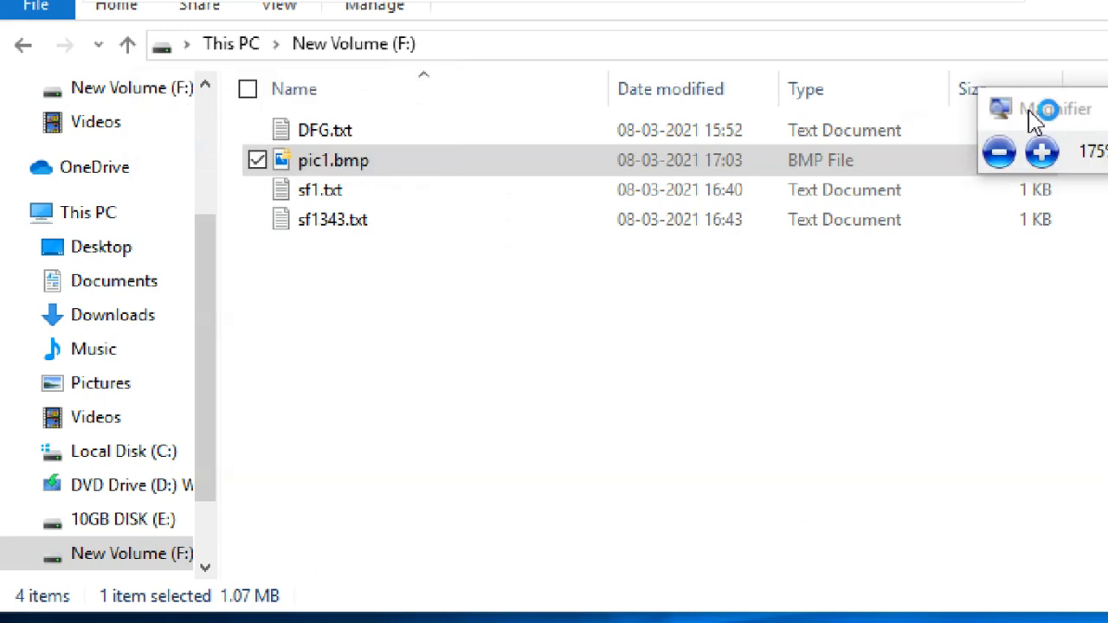
left_click(329, 166)
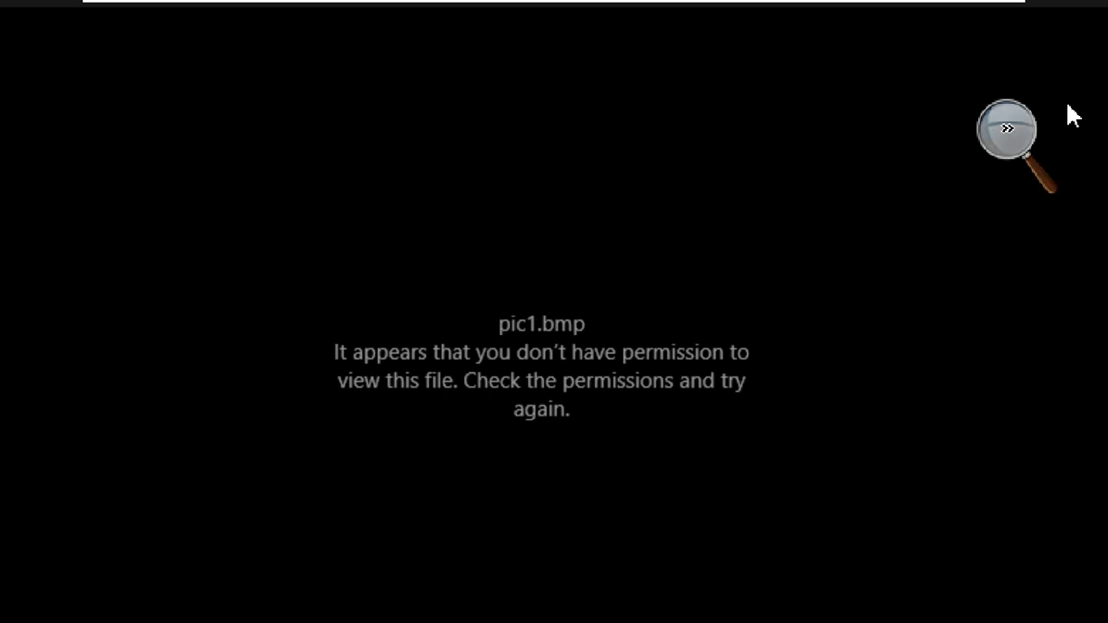
left_click(1006, 128)
left_click(1001, 154)
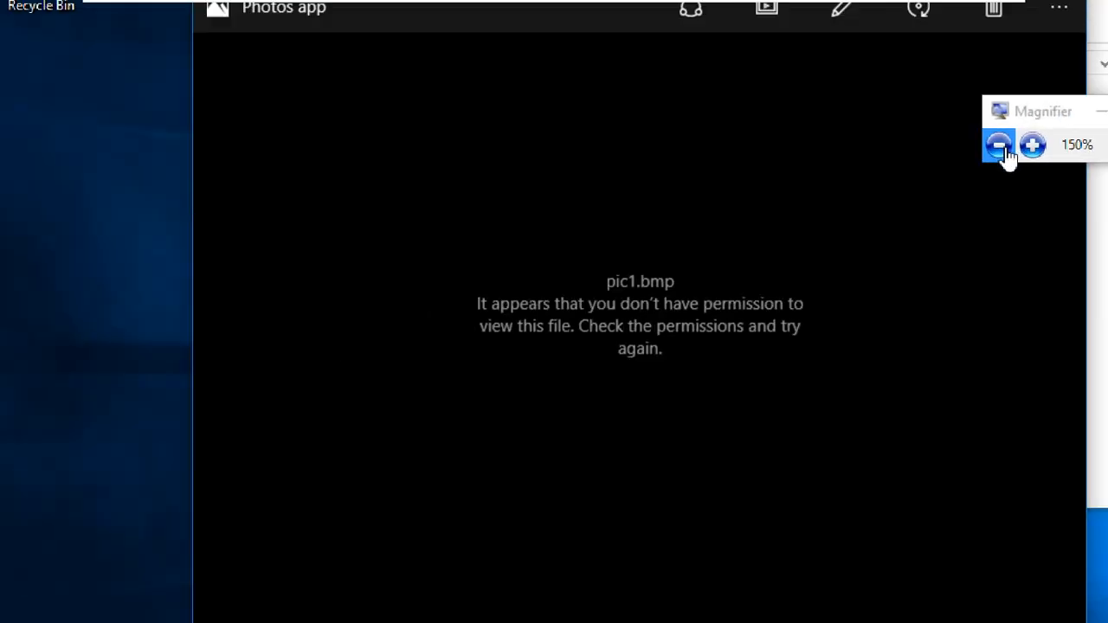
left_click(909, 149)
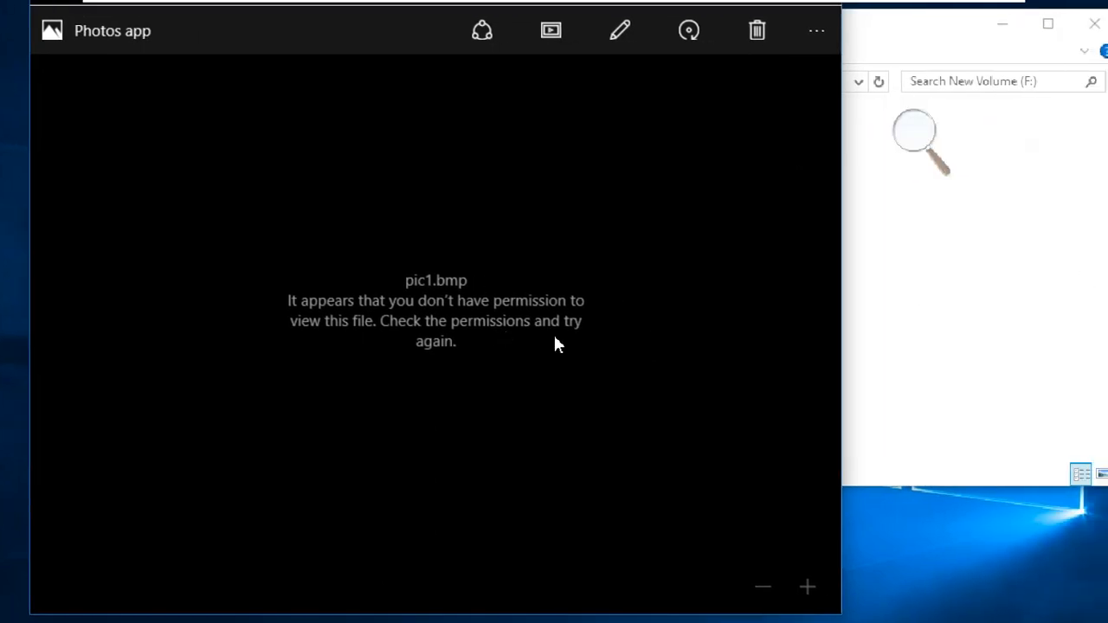
left_click(828, 26)
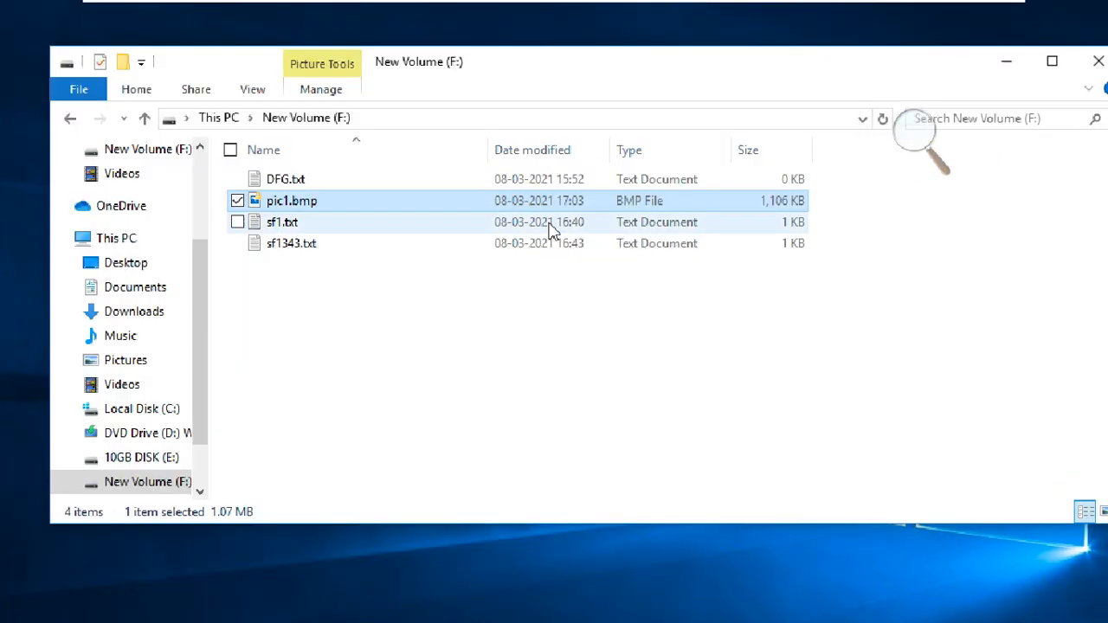
right_click(415, 206)
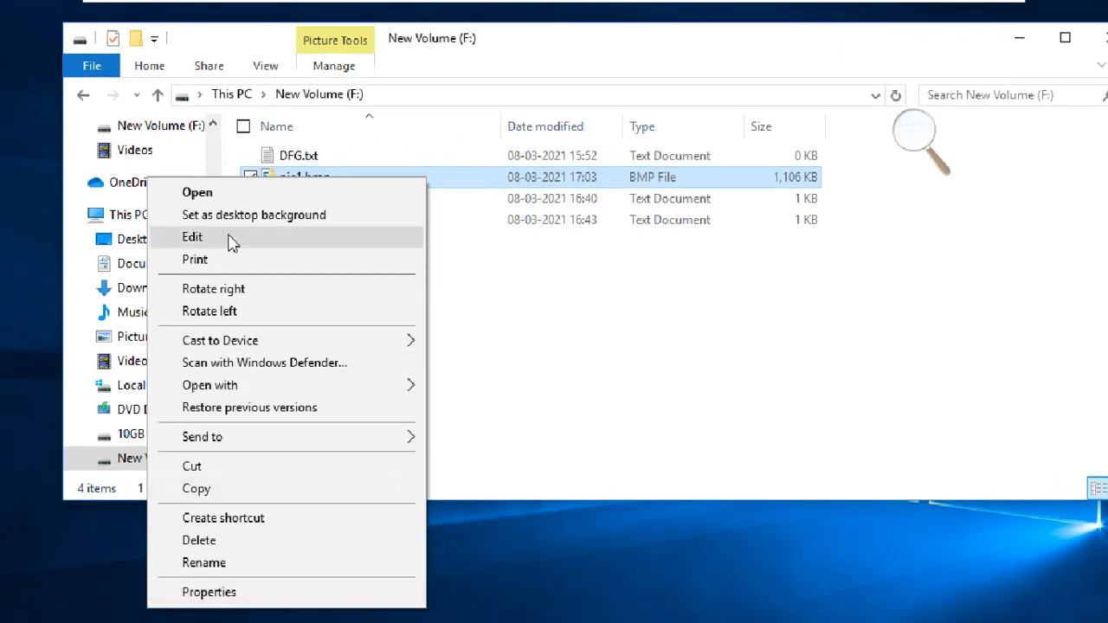
left_click(219, 261)
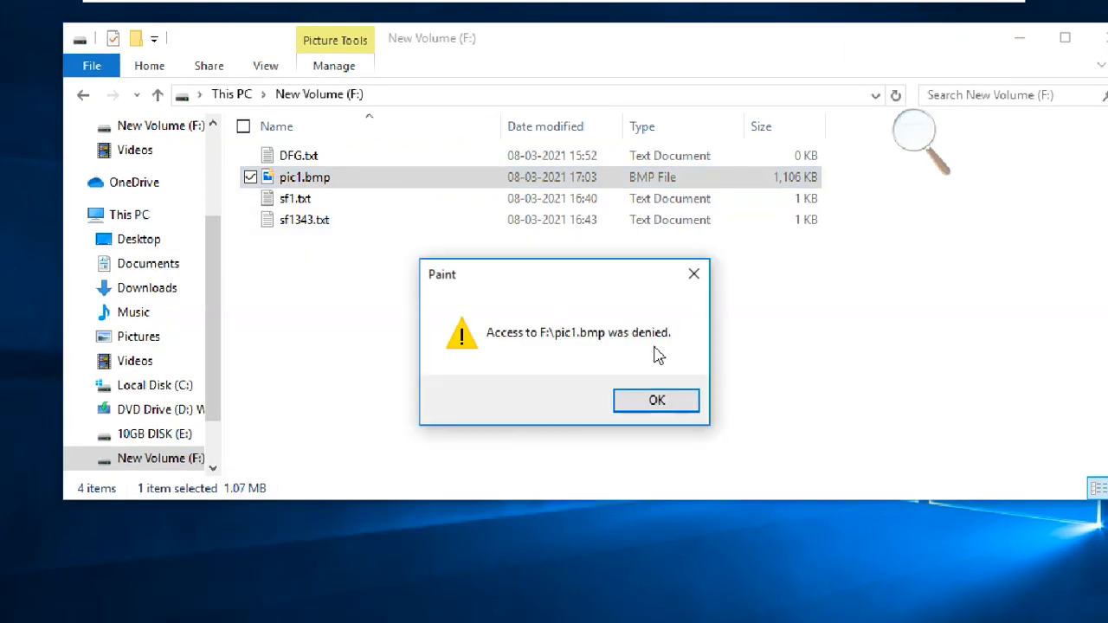
left_click(657, 409)
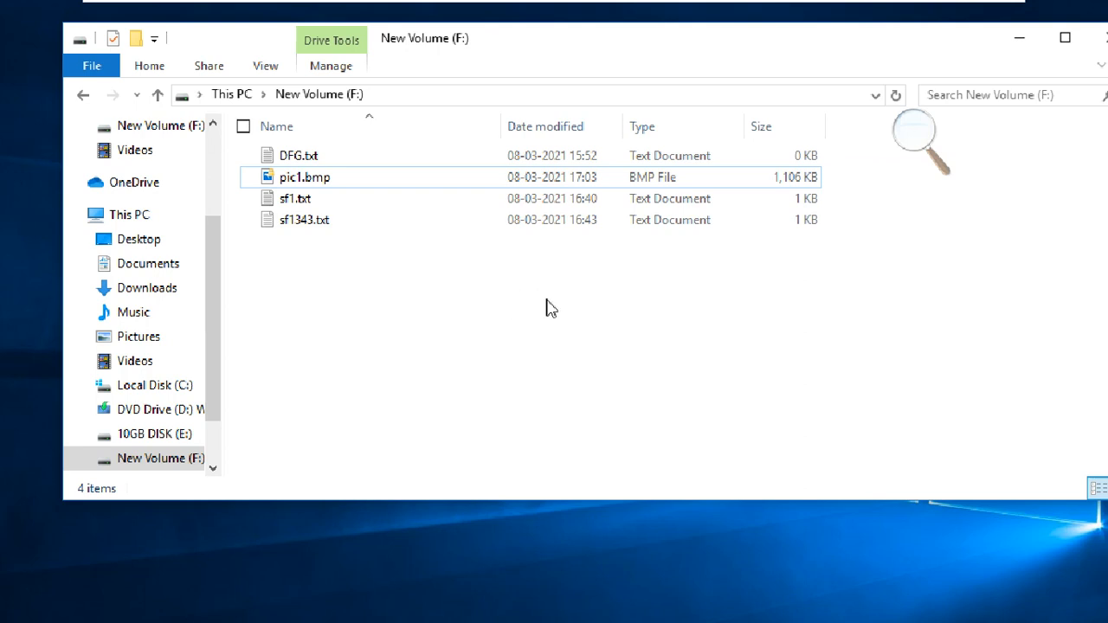
- Move the file window left, minimise it, and exit VMware full-screen mode
left_click_drag(976, 49, 812, 62)
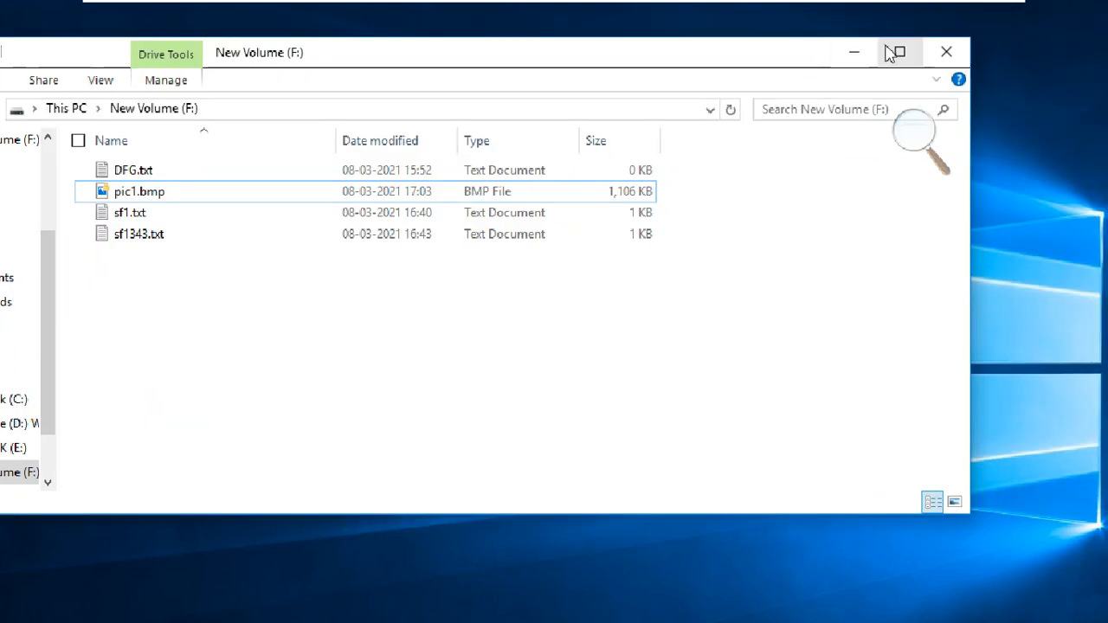
left_click(859, 54)
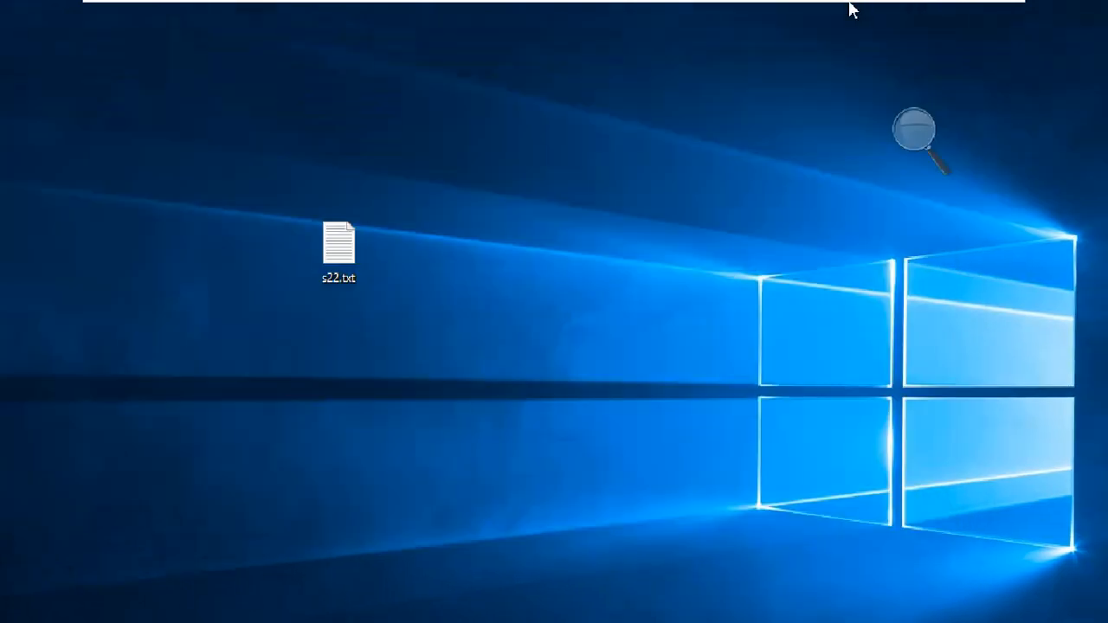
mouse_move(725, 5)
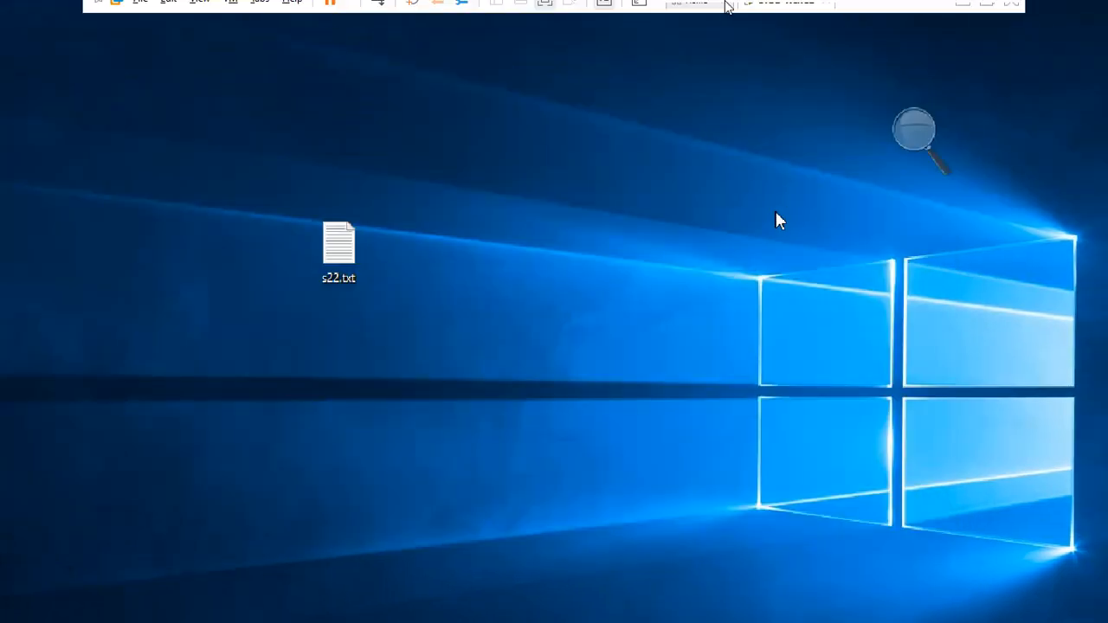
left_click(986, 12)
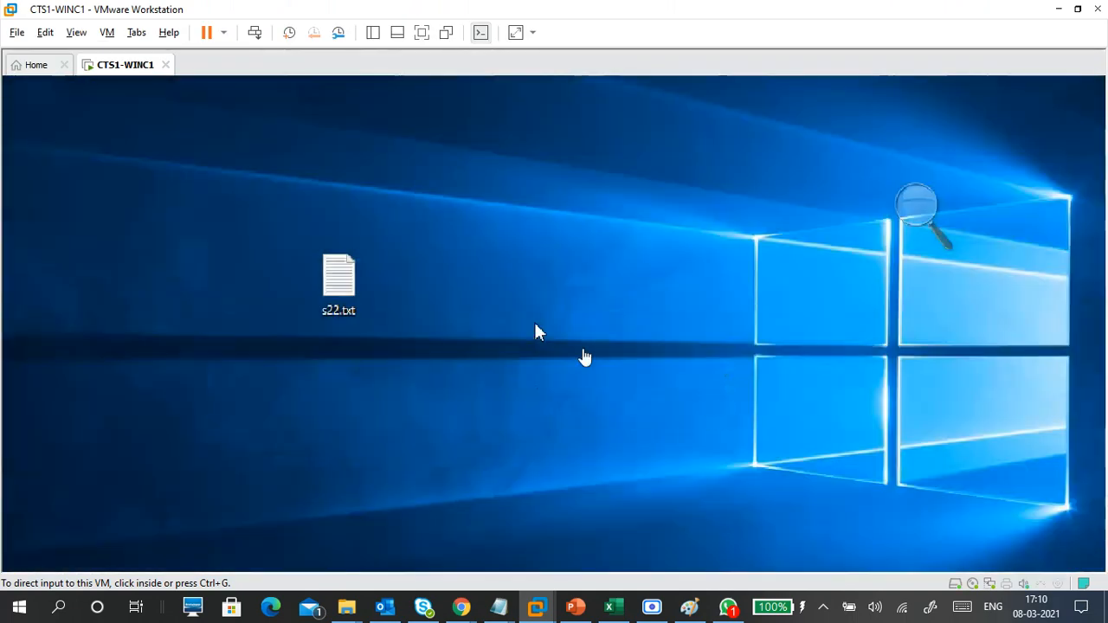
- Release input from the virtual machine with Ctrl+Alt and bring up the WhatsApp group chat
left_click(535, 324)
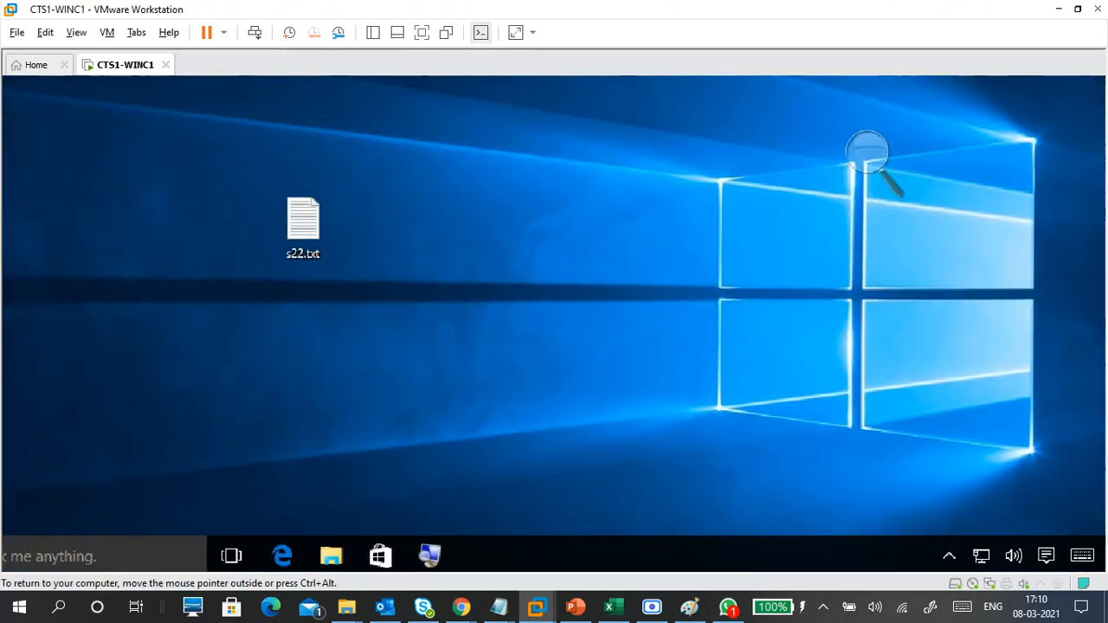
key("ctrl+alt")
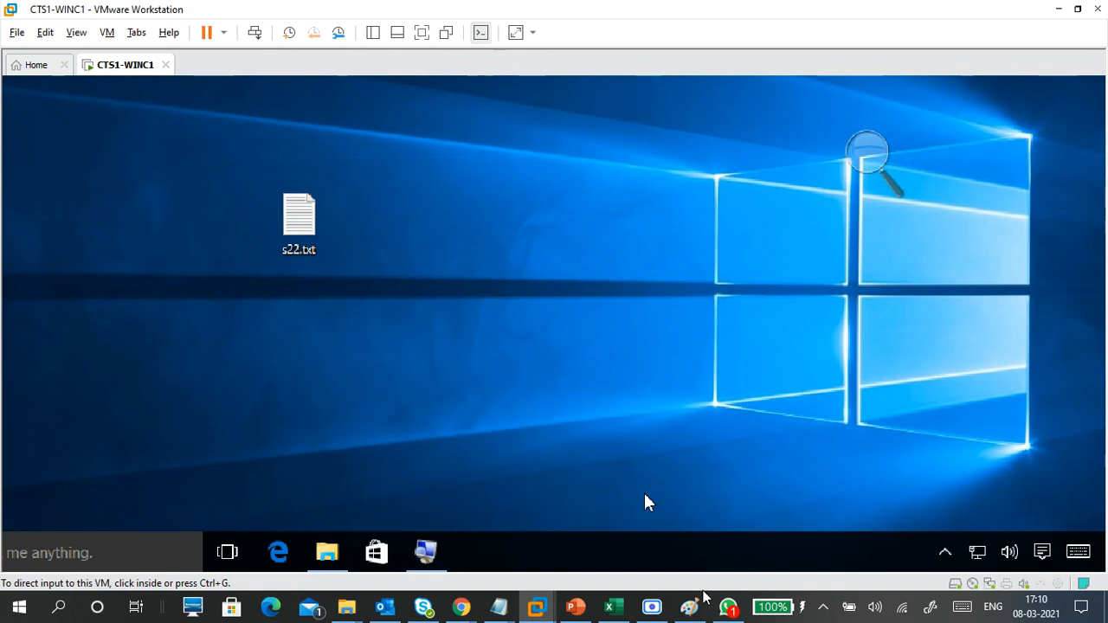
left_click(727, 609)
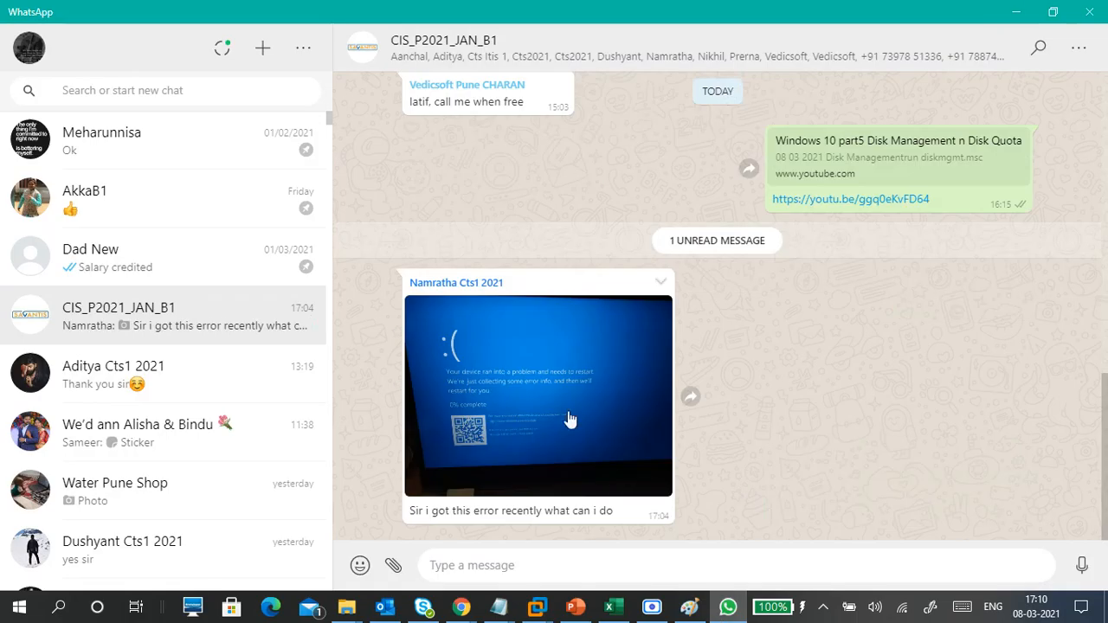
left_click(563, 409)
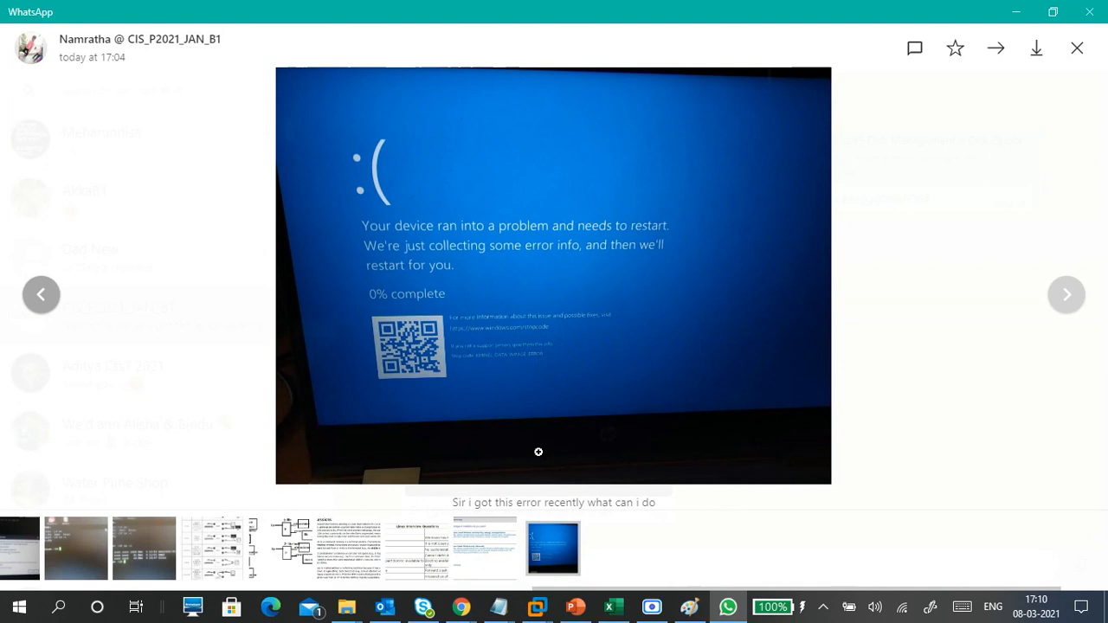
left_click(514, 346)
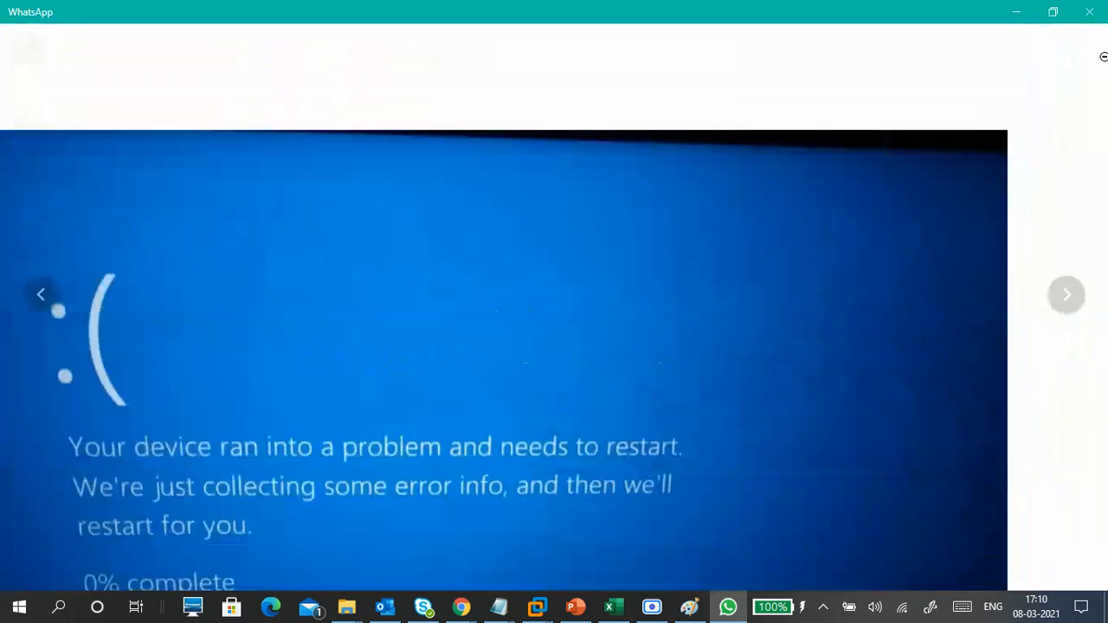
left_click(1029, 101)
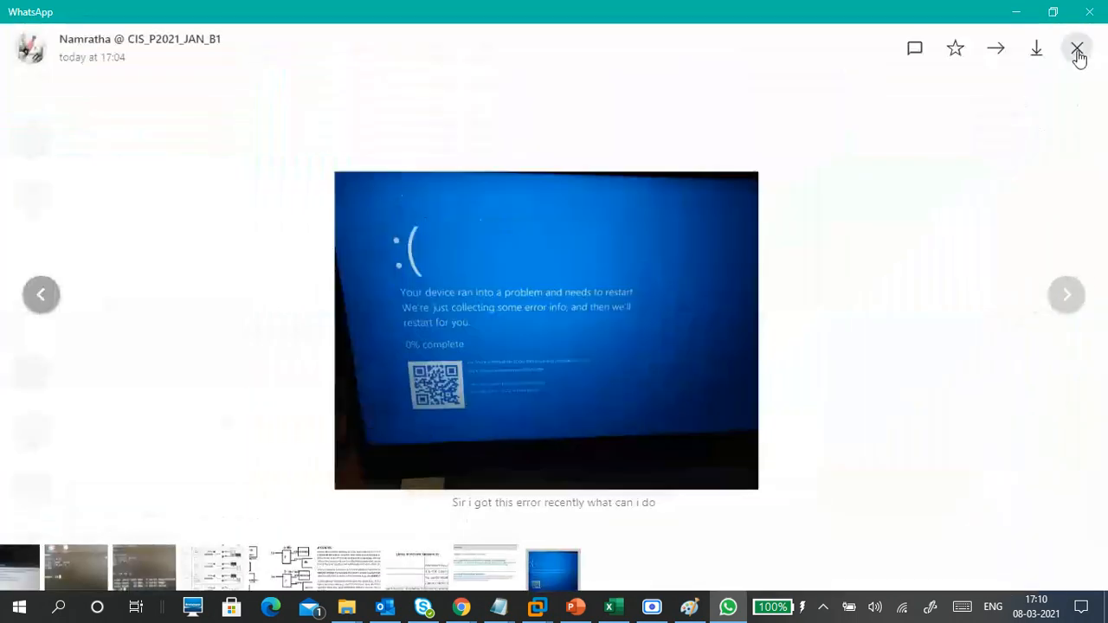
left_click(1077, 50)
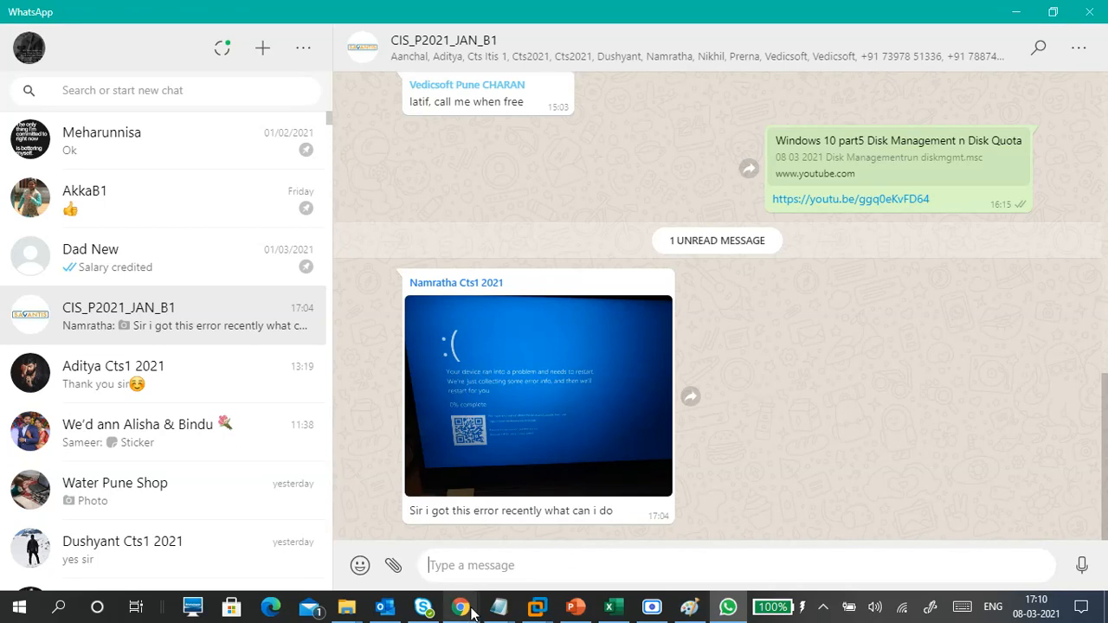
mouse_move(461, 606)
left_click(332, 546)
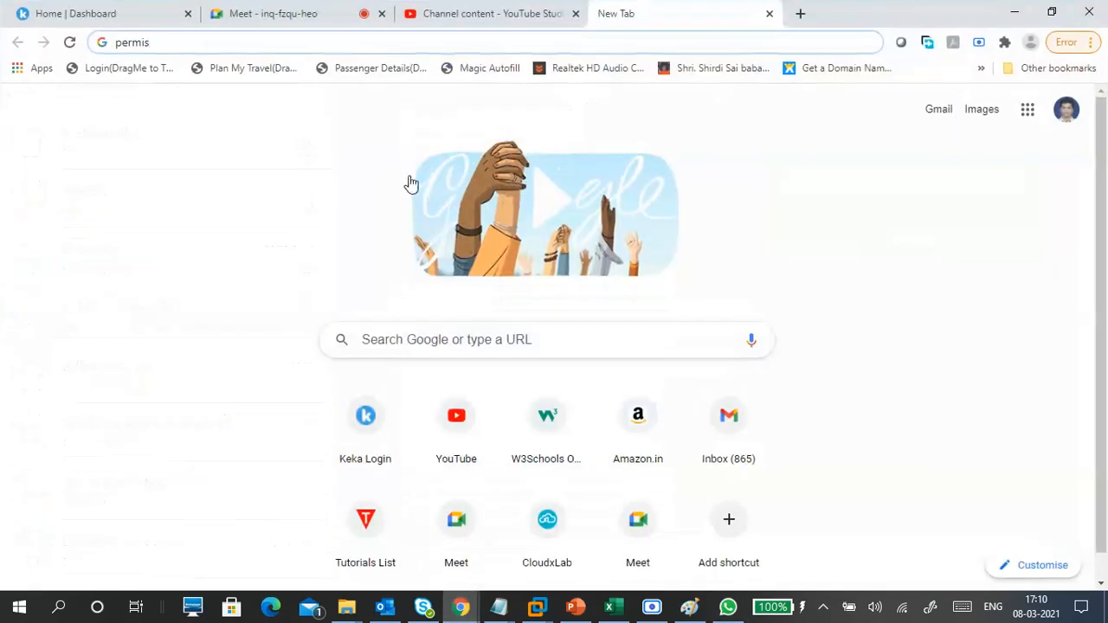
left_click(345, 23)
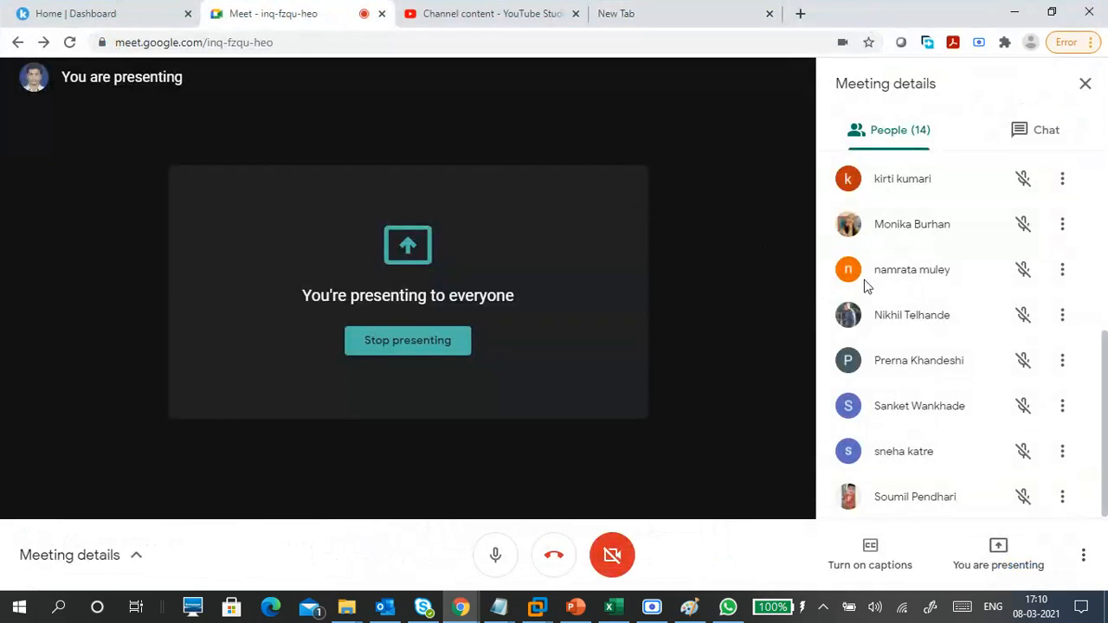
left_click(1015, 13)
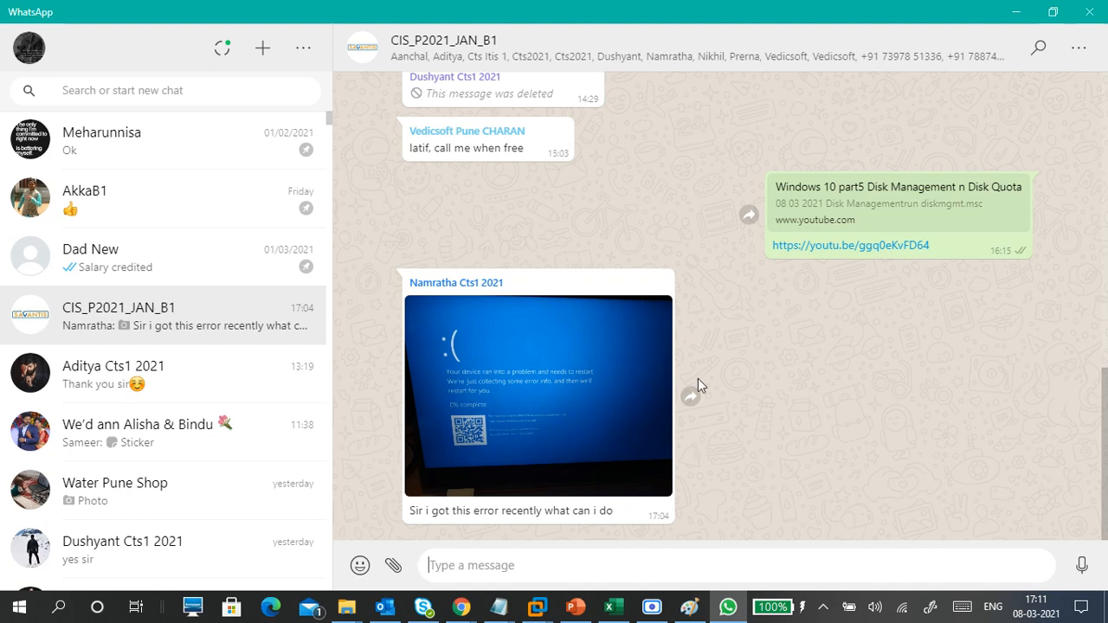
left_click(581, 404)
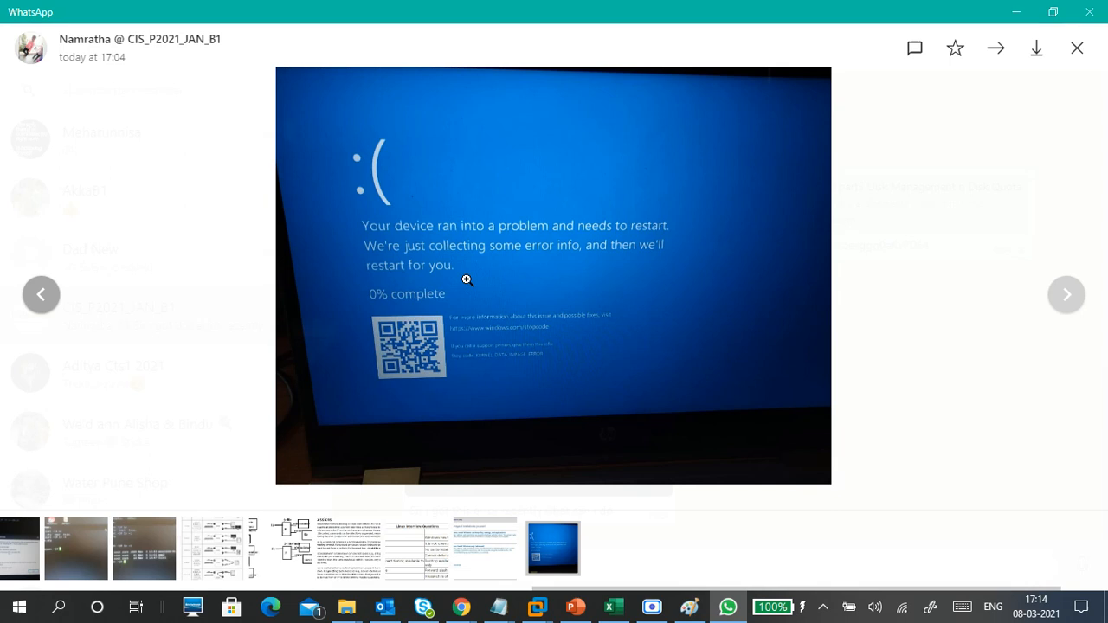
left_click(1077, 49)
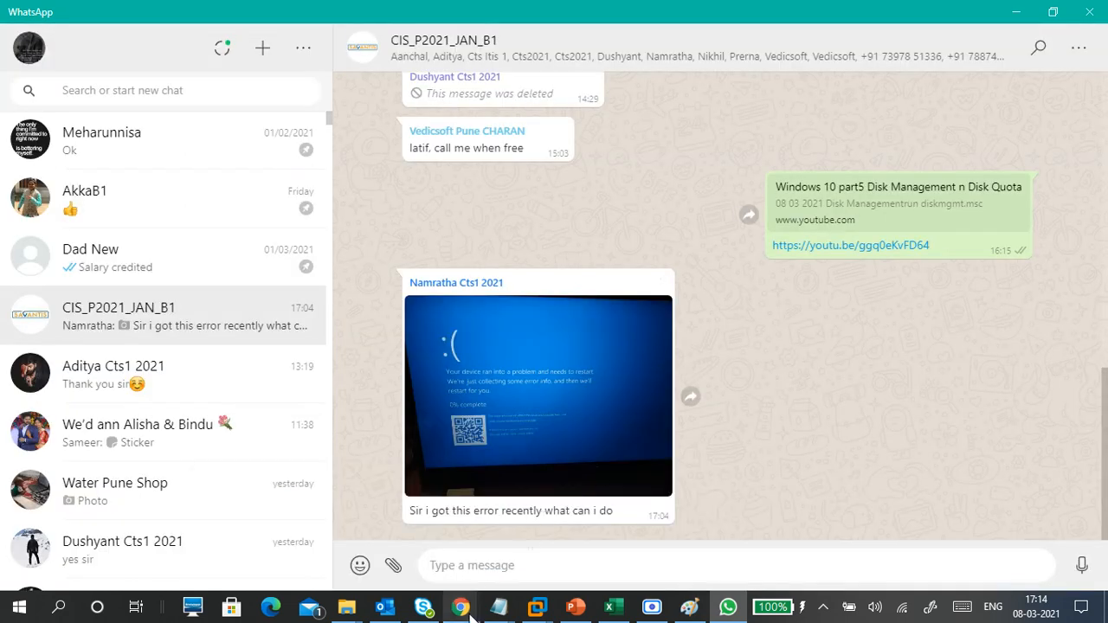
- Bring Google Meet forward and view the meeting chat, then the participants list
mouse_move(461, 607)
left_click(309, 497)
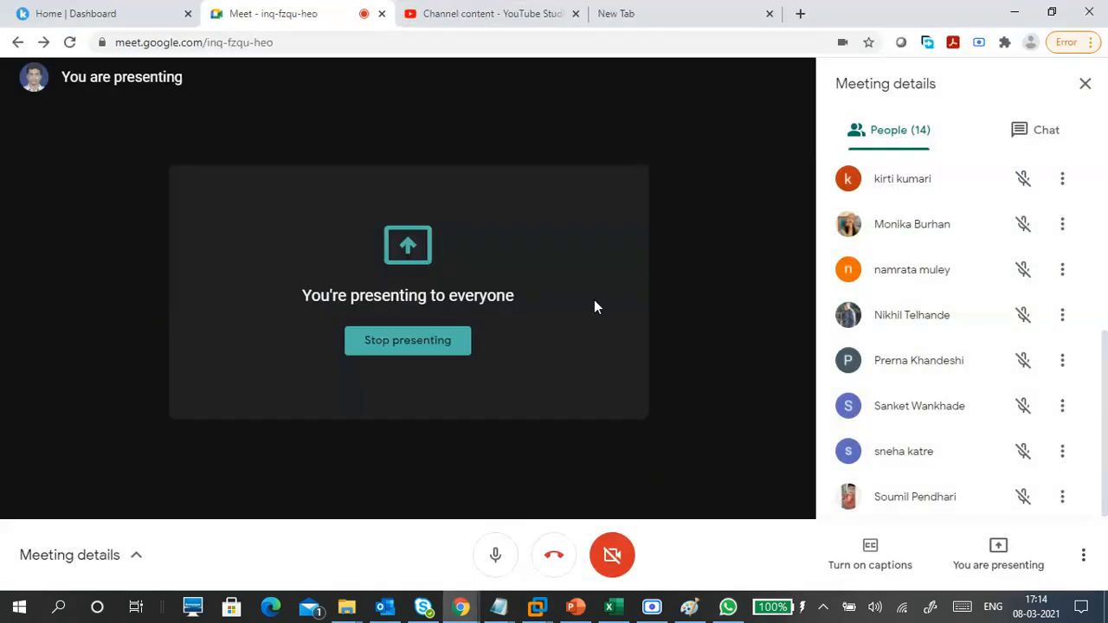
scroll(897, 371, "up", 5)
scroll(896, 370, "up", 1)
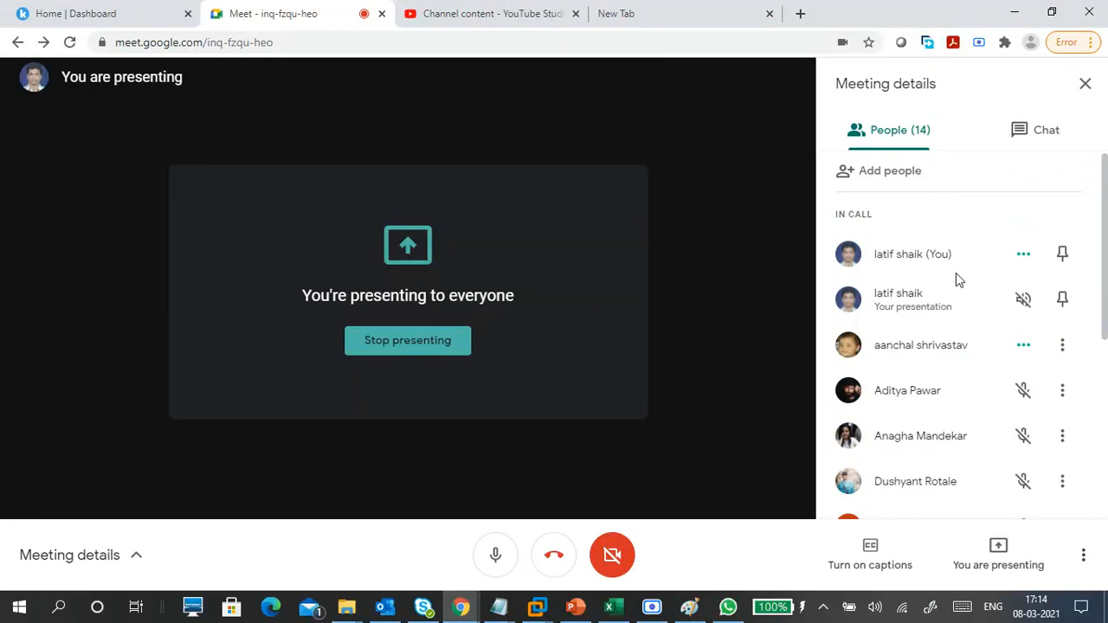
left_click(1014, 138)
left_click(908, 123)
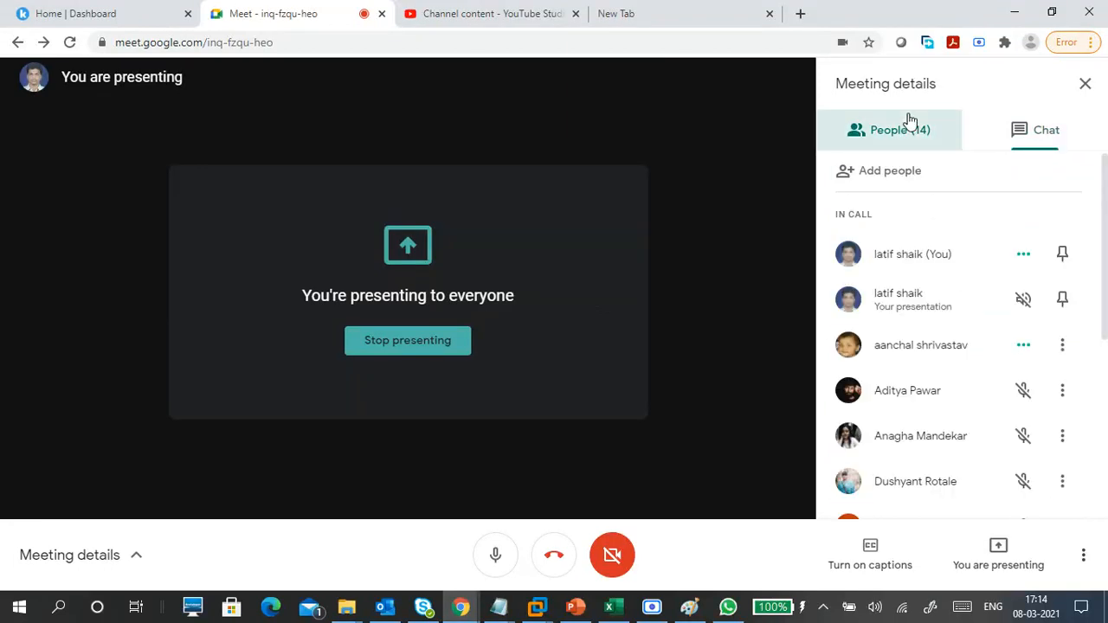
- Switch between the New Tab and Meet tabs, ending on the New Tab page
left_click(680, 12)
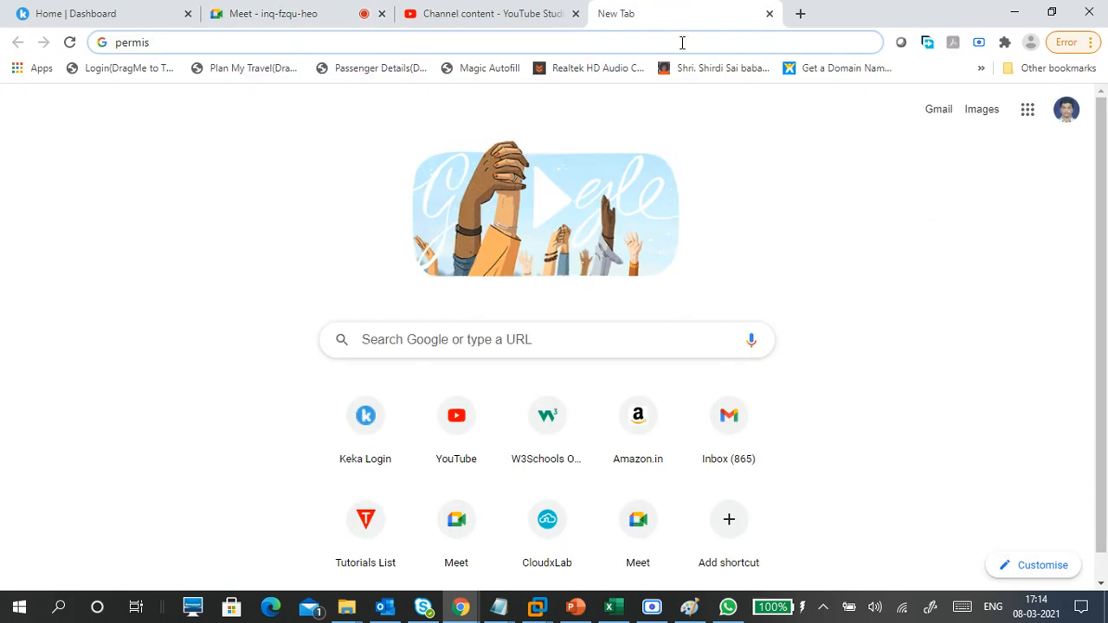
left_click(318, 15)
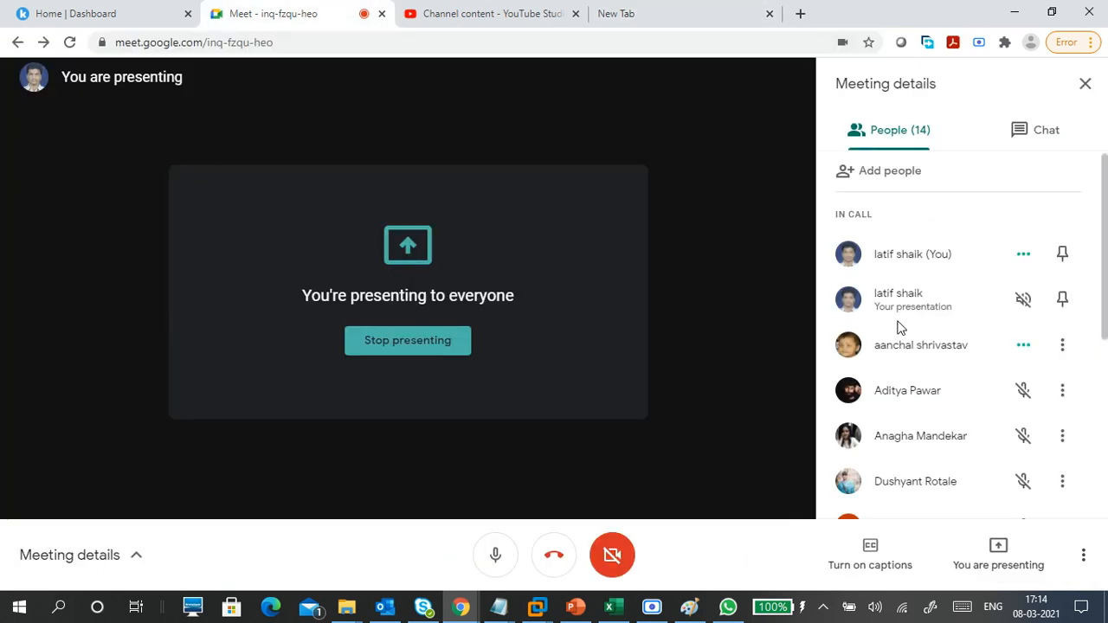
scroll(904, 363, "down", 4)
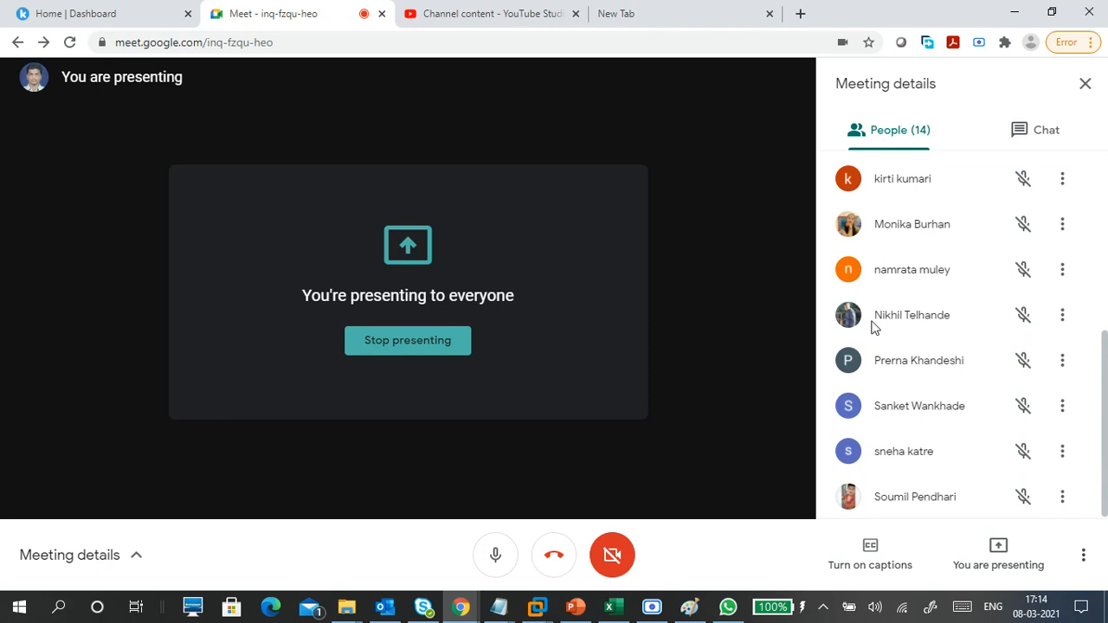
left_click(666, 12)
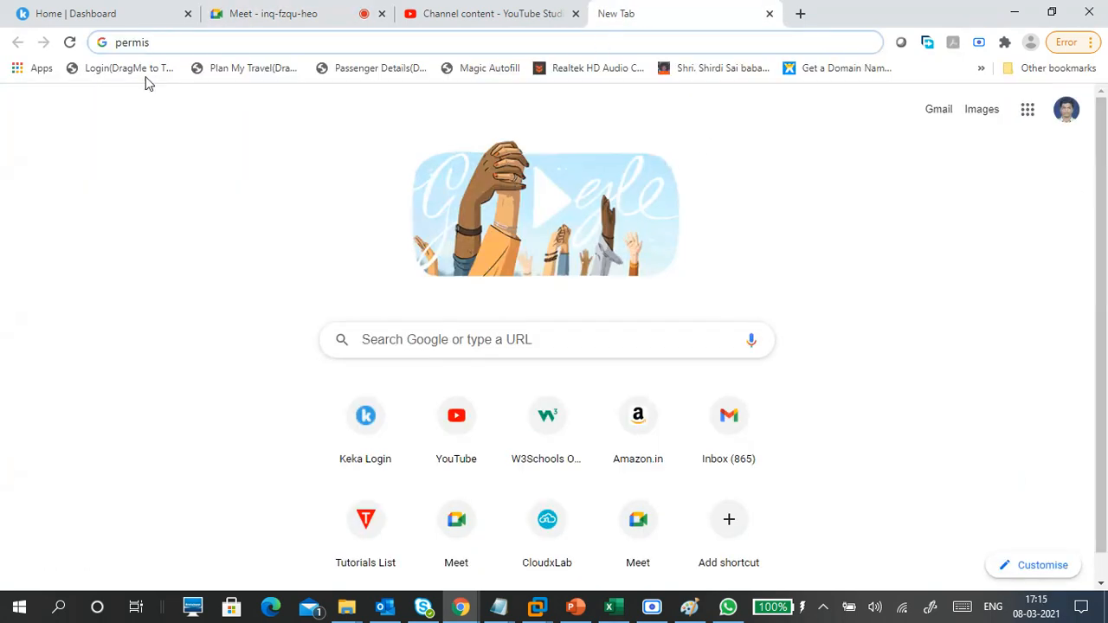
- Search Google for 'hard disk found.000' from the address bar, then return to the Meet tab
left_click_drag(153, 43, 108, 49)
type("h")
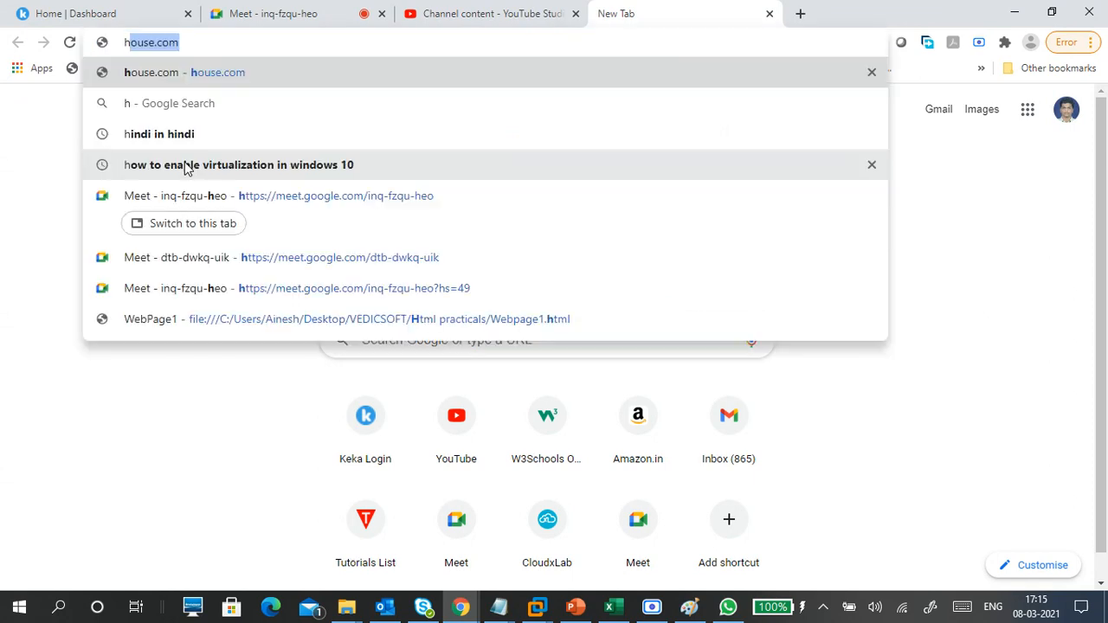
type("ard")
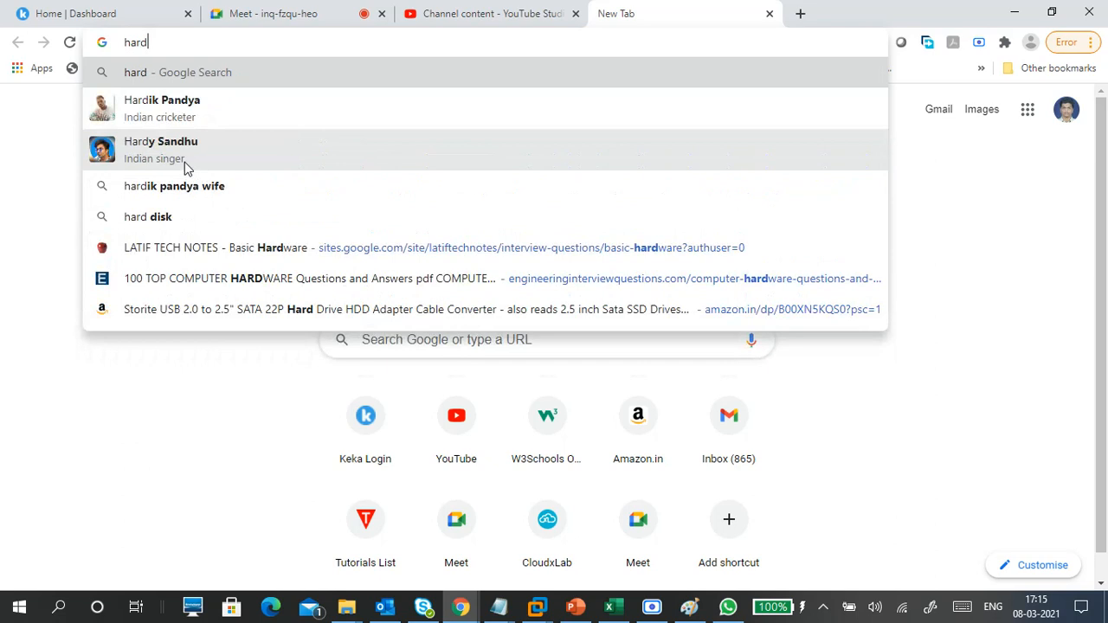
type("disk ")
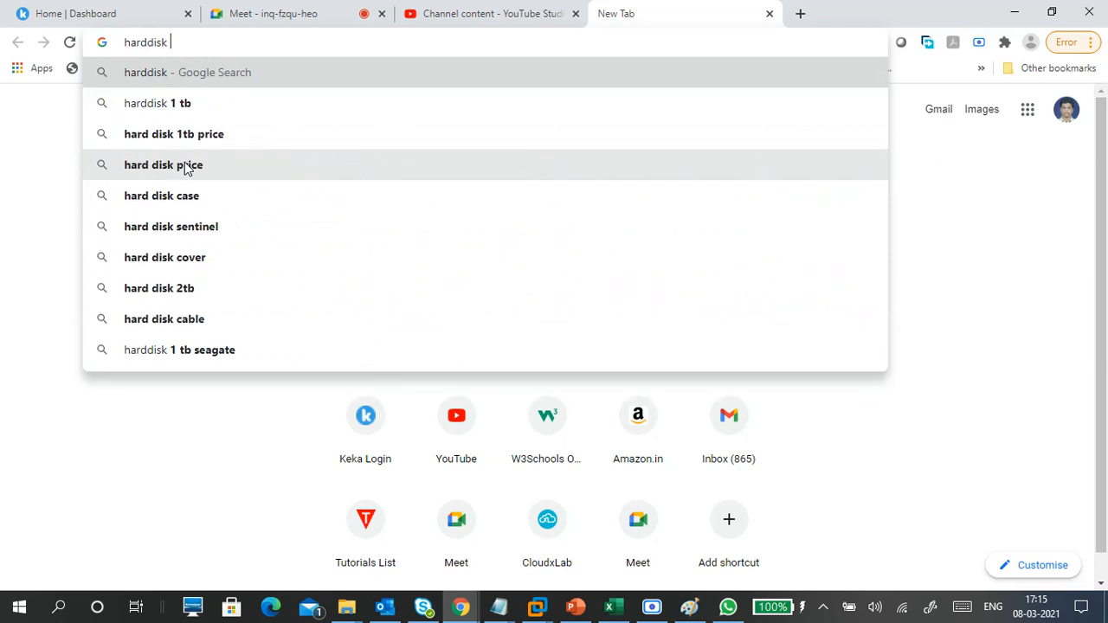
type("00")
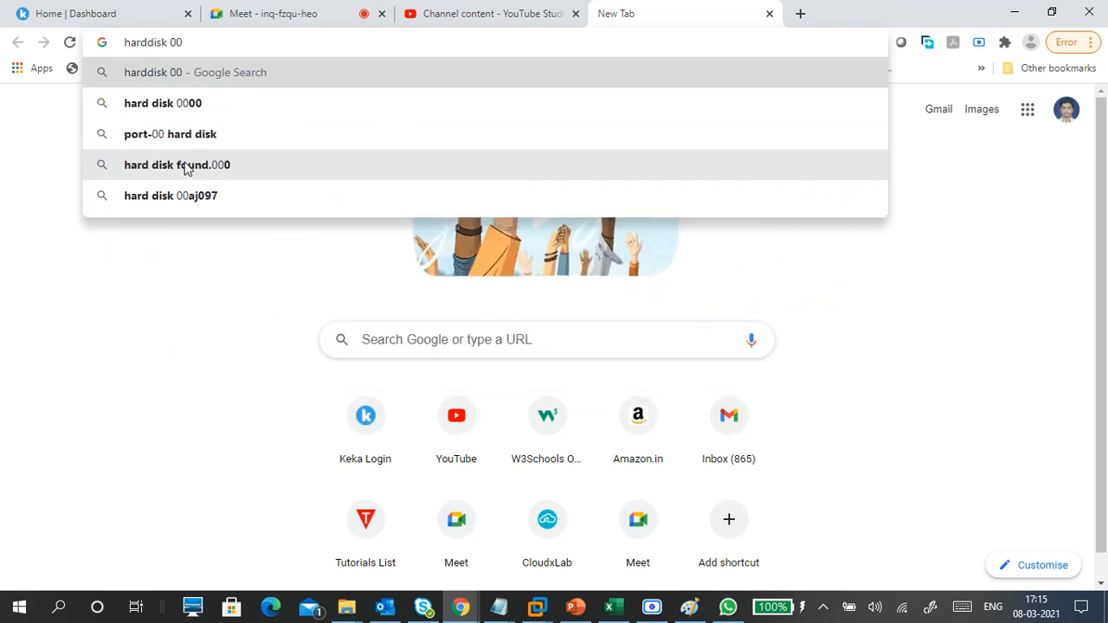
left_click(203, 170)
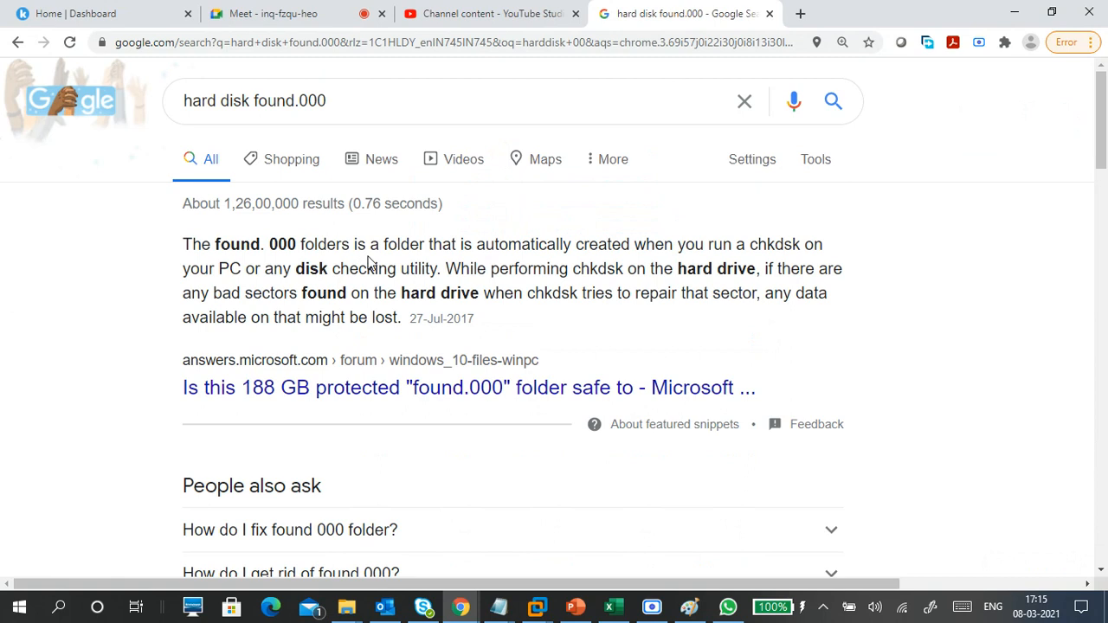
scroll(377, 325, "down", 5)
scroll(377, 325, "up", 4)
left_click(260, 13)
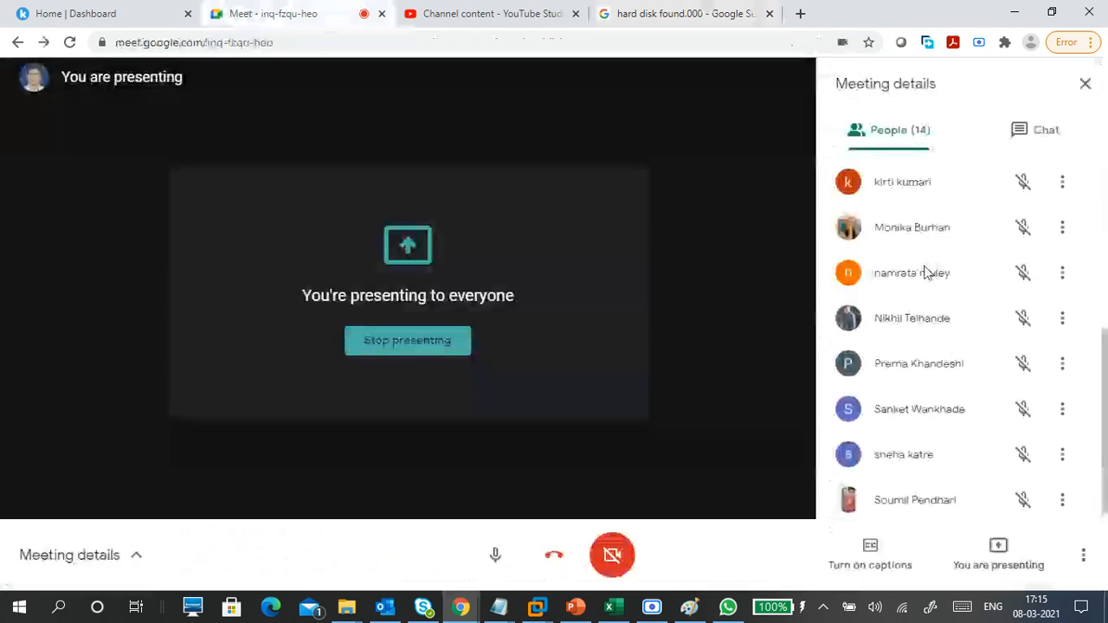
- Show the Meet chat, close the hard disk search tab, and return to the Meet tab
scroll(925, 273, "up", 5)
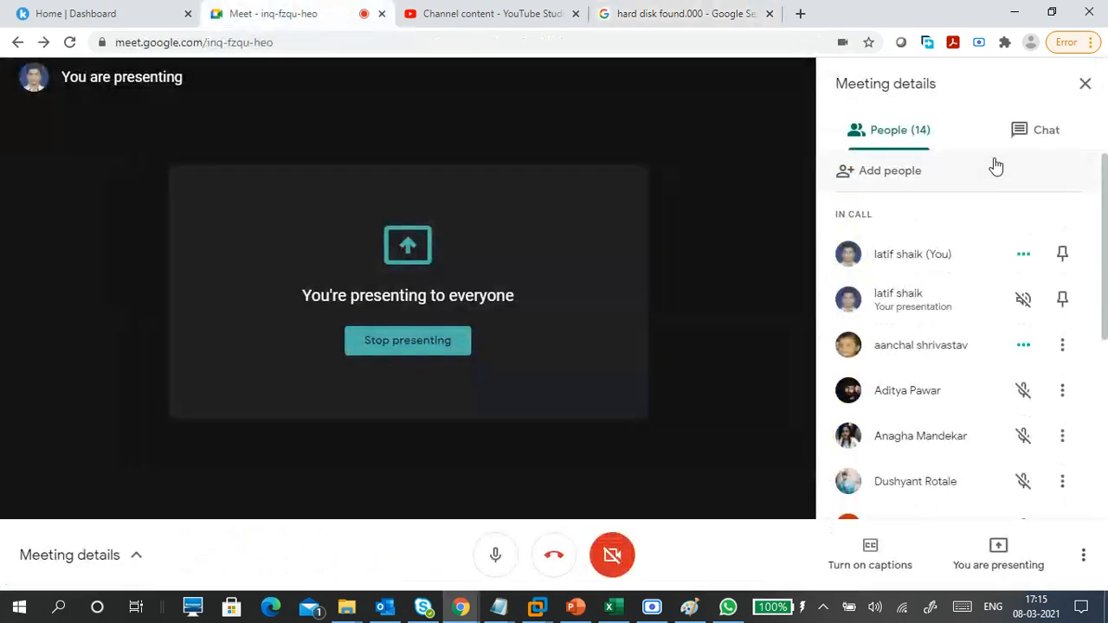
left_click(1015, 134)
left_click(610, 24)
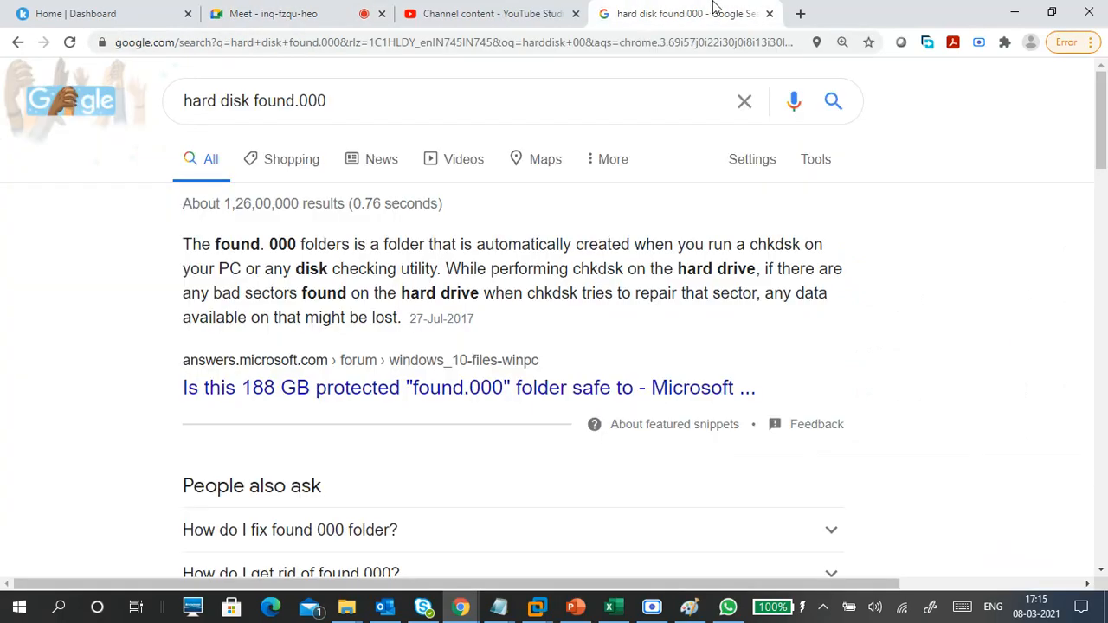
left_click(768, 14)
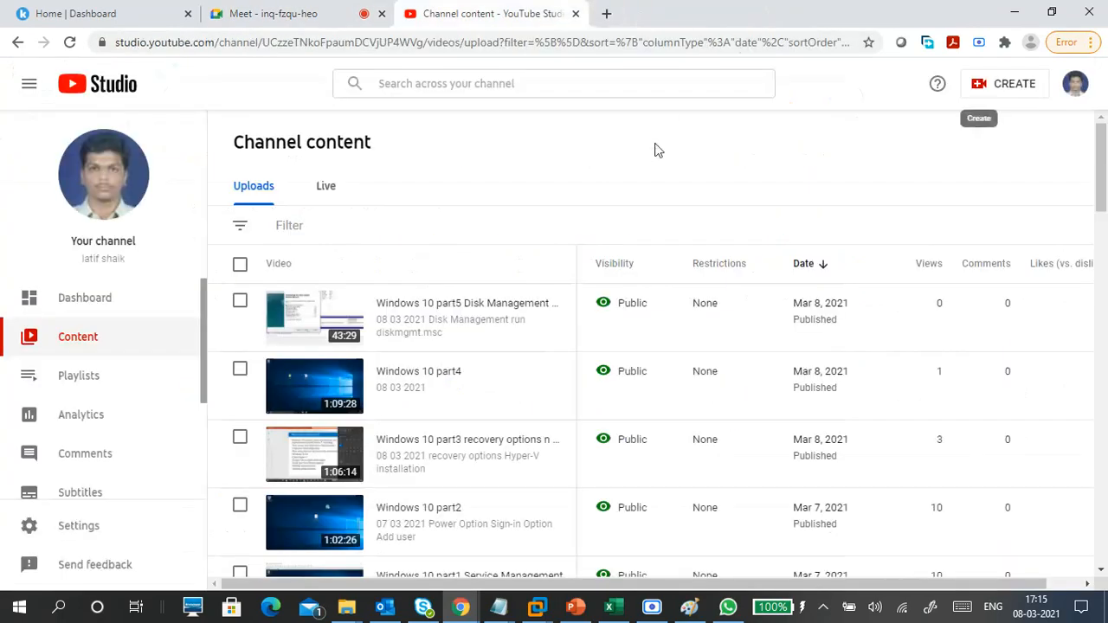
left_click(308, 13)
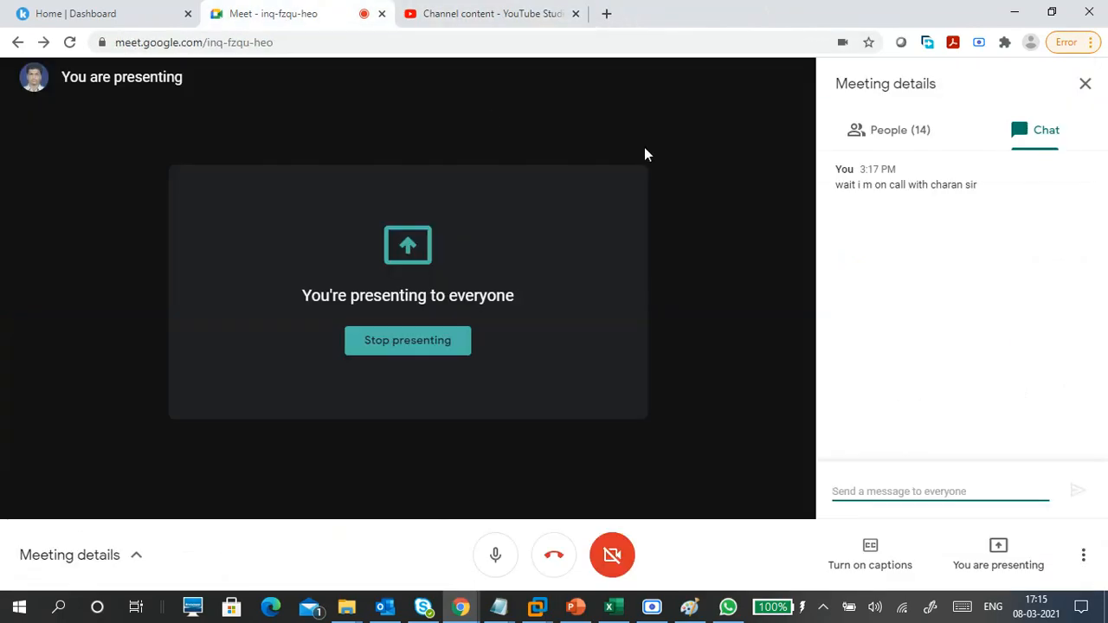